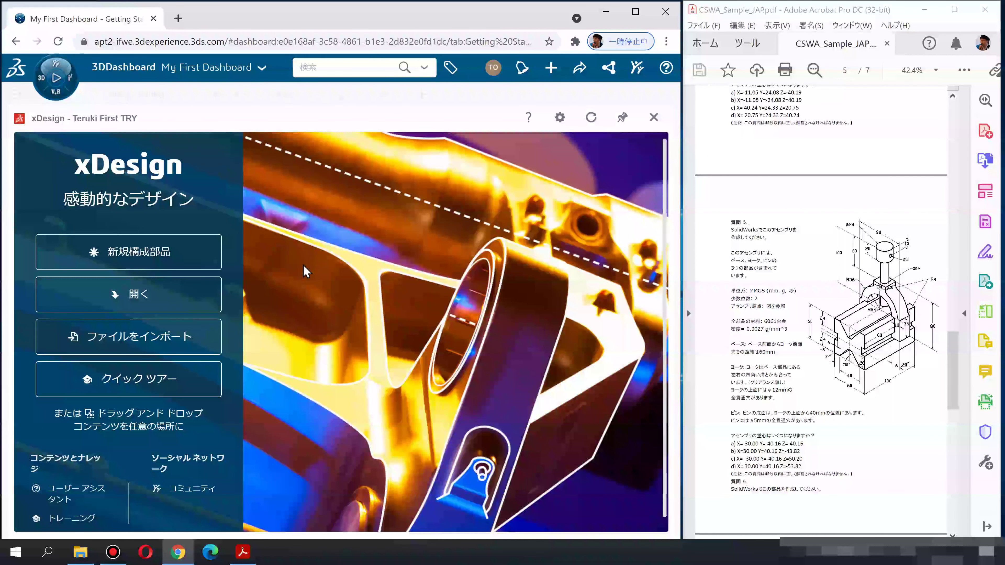
Create a new product named CSWA質問5-2, entering 質問 via IME conversion, and open it
click(166, 257)
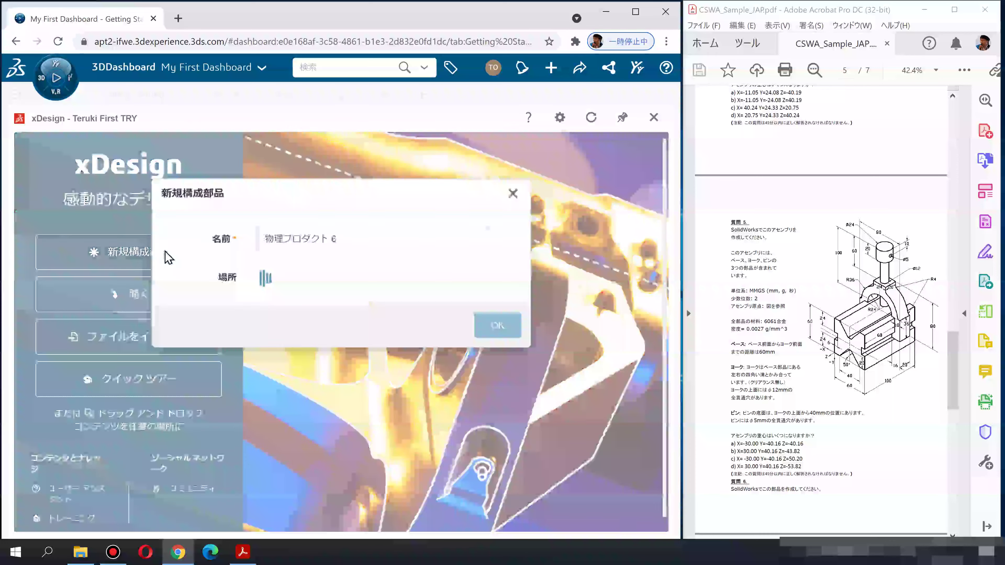
drag(348, 253, 262, 253)
key(BackSpace)
text(しつ)
text(もんだ)
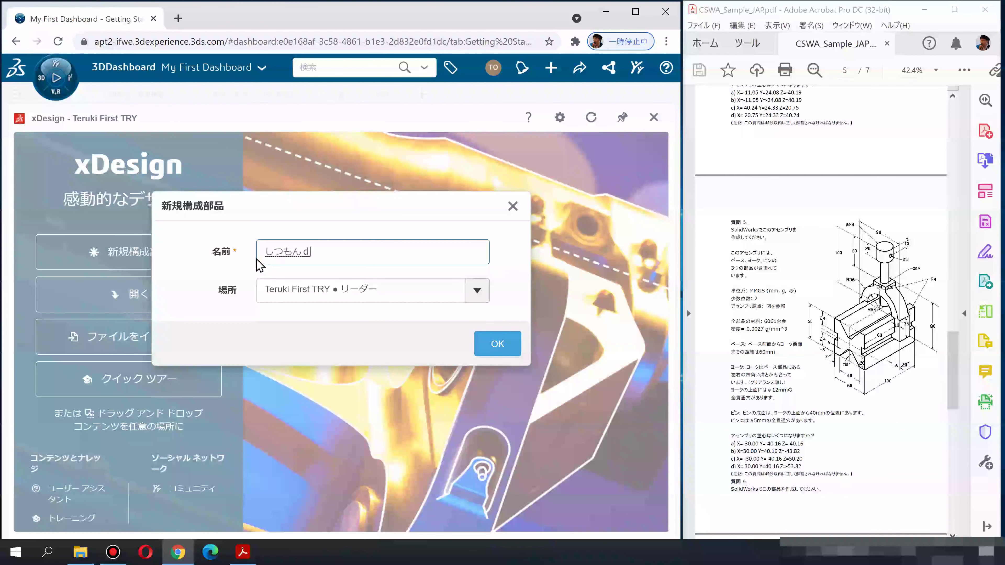
key(space)
key(Return)
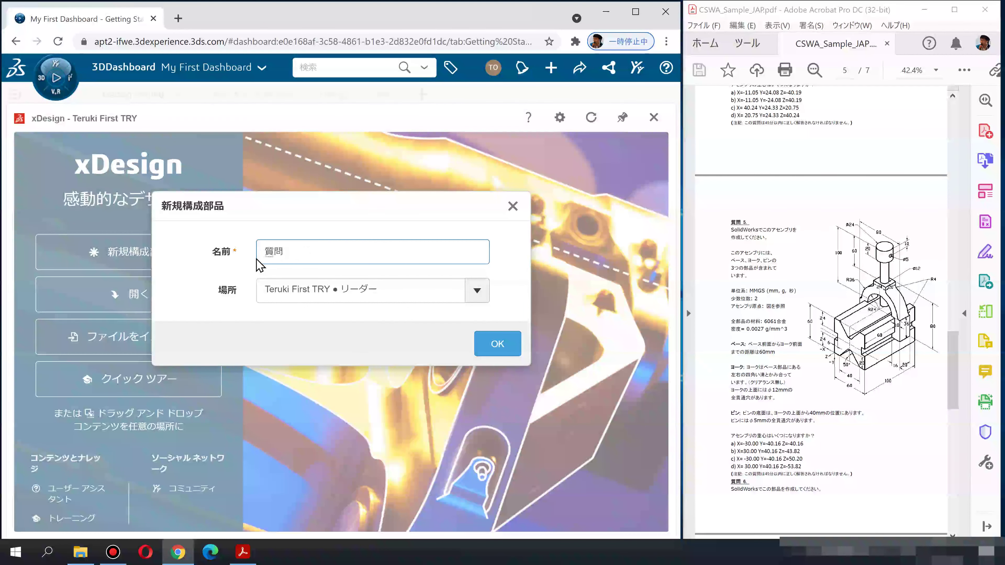
text(CSWA質問)
text(5-)
text(2)
key(Return)
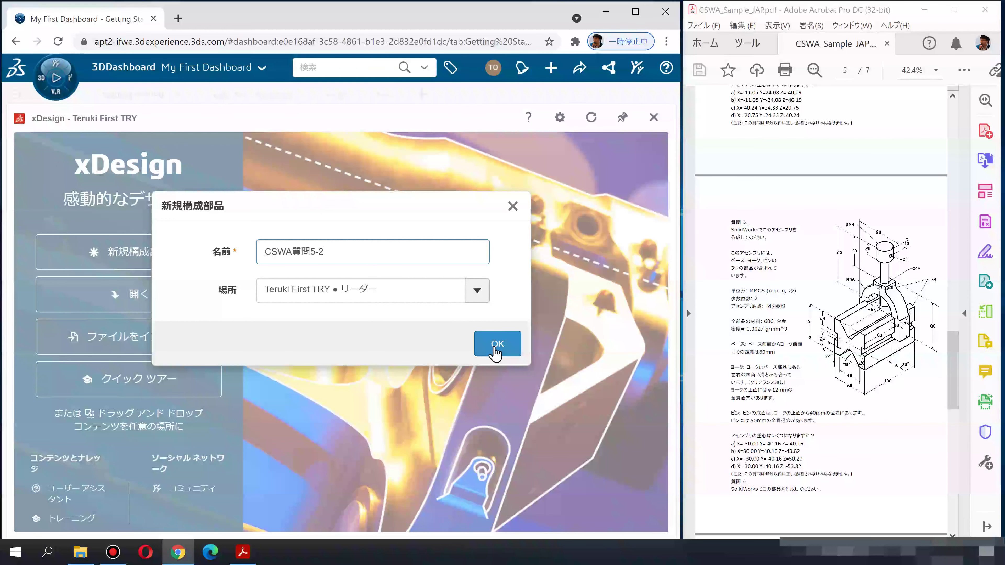
click(494, 345)
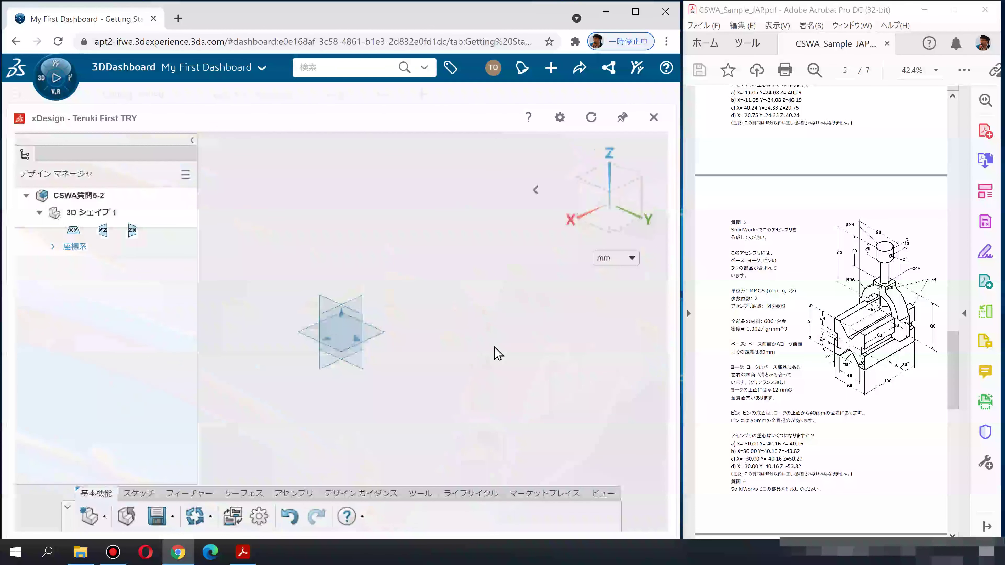
Insert a new component named ベース into CSWA質問5-2, placed at the origin for editing
mouse_move(498, 363)
middle_down()
mouse_move(524, 460)
mouse_move(487, 399)
mouse_move(343, 427)
mouse_move(303, 393)
mouse_move(313, 373)
mouse_move(545, 332)
mouse_move(352, 255)
mouse_move(374, 325)
mouse_move(267, 323)
mouse_move(289, 280)
middle_up()
click(293, 493)
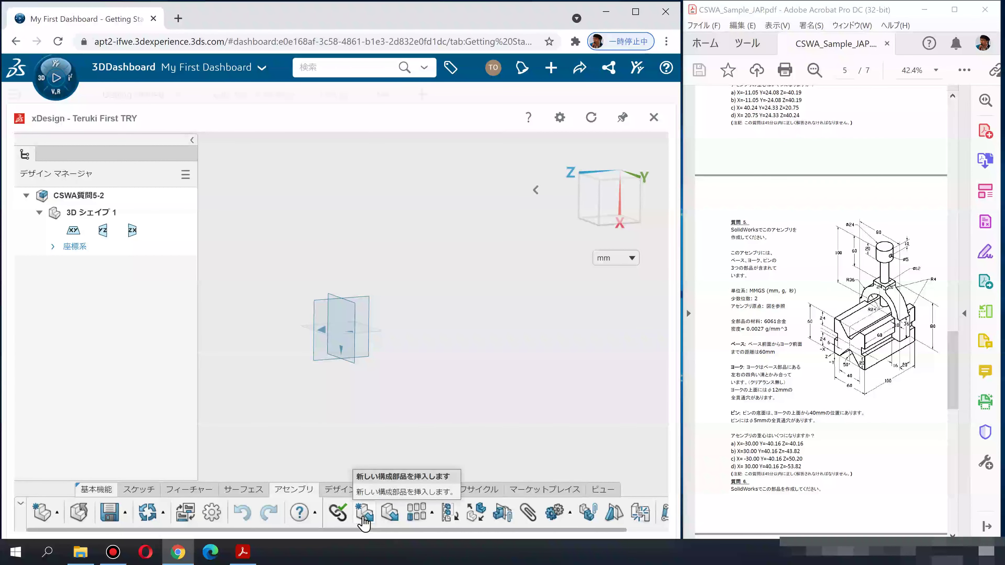
click(364, 513)
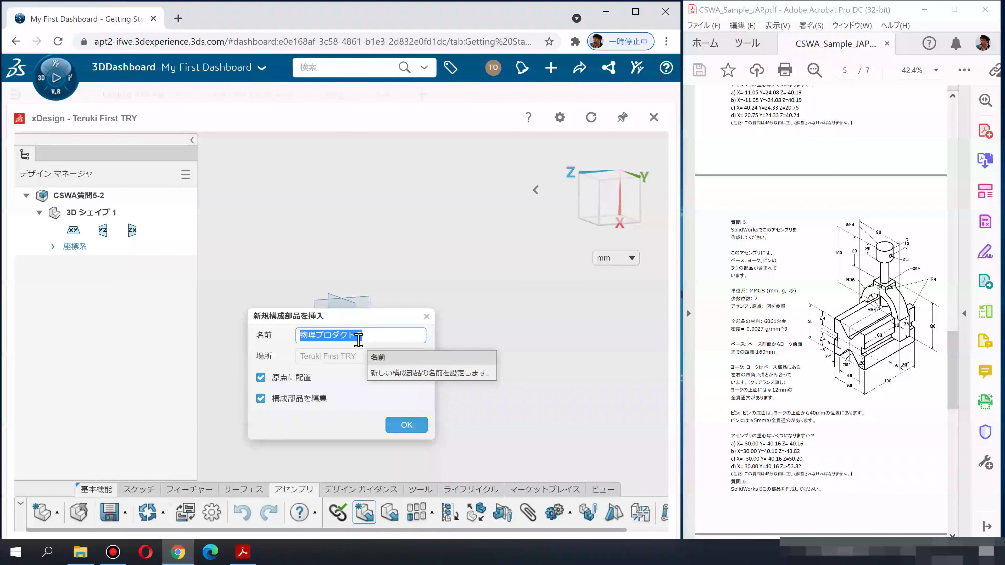
text(べ)
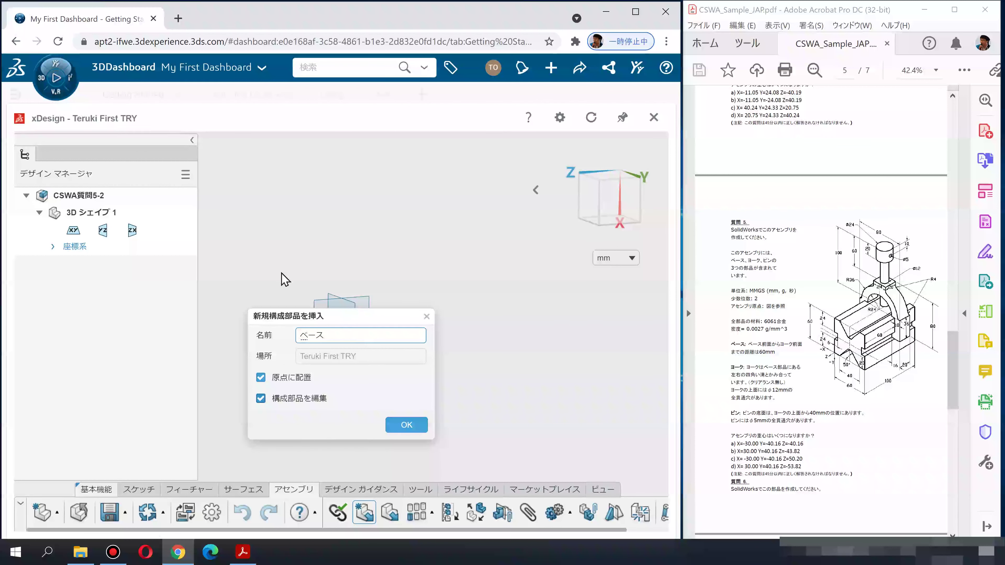
click(405, 426)
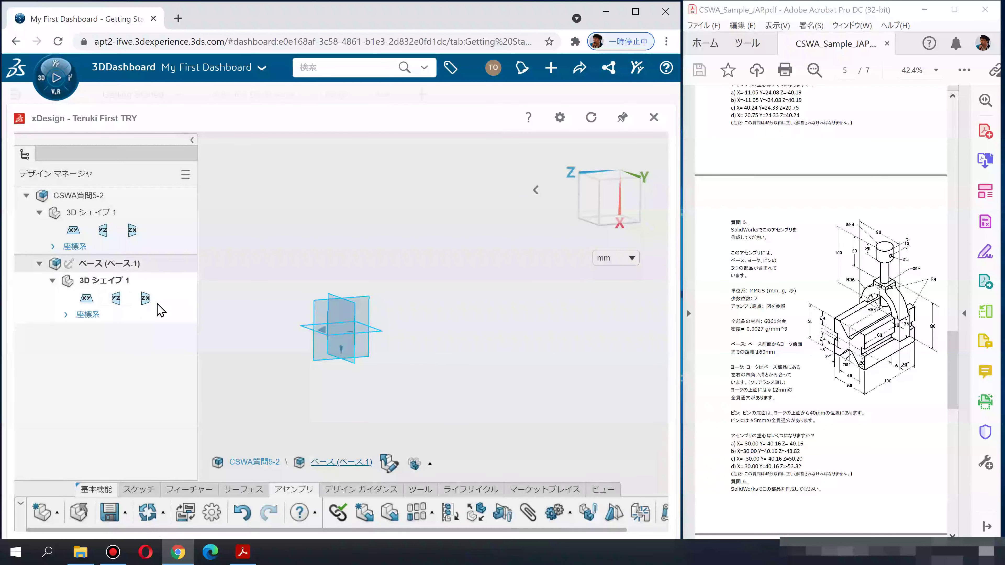
mouse_move(449, 419)
middle_down()
mouse_move(433, 341)
mouse_move(380, 264)
mouse_move(471, 272)
mouse_move(484, 306)
mouse_move(412, 371)
mouse_move(475, 350)
mouse_move(502, 366)
mouse_move(476, 386)
mouse_move(487, 396)
middle_up()
Start a sketch on ベース's XY plane and draw a corner rectangle from the origin
middle_drag(442, 273, 471, 288)
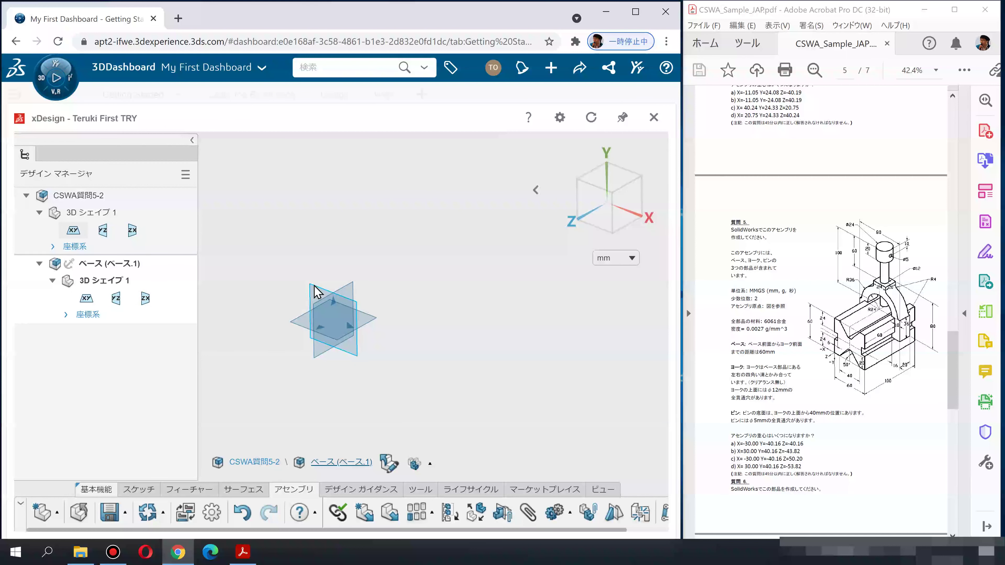
click(87, 301)
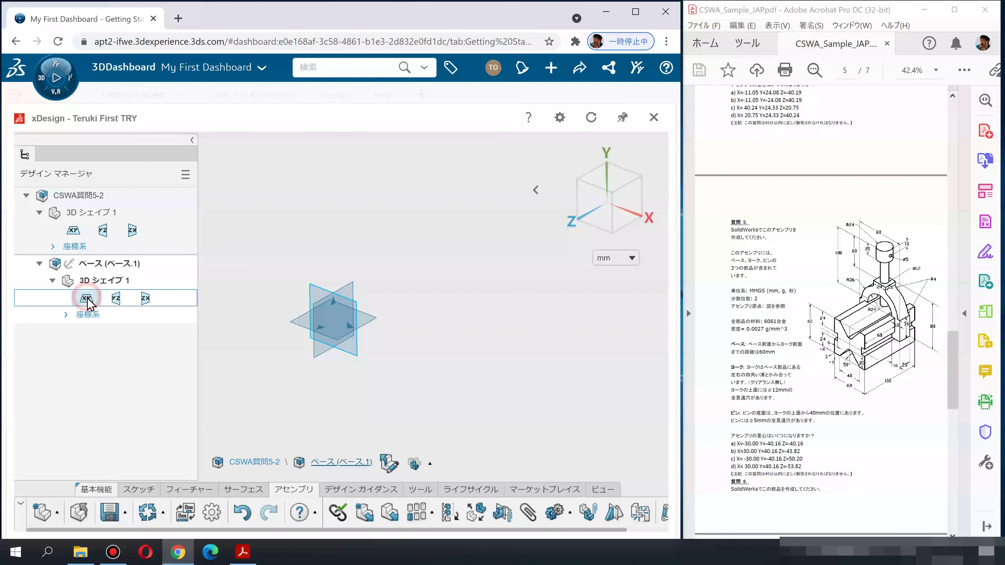
click(119, 261)
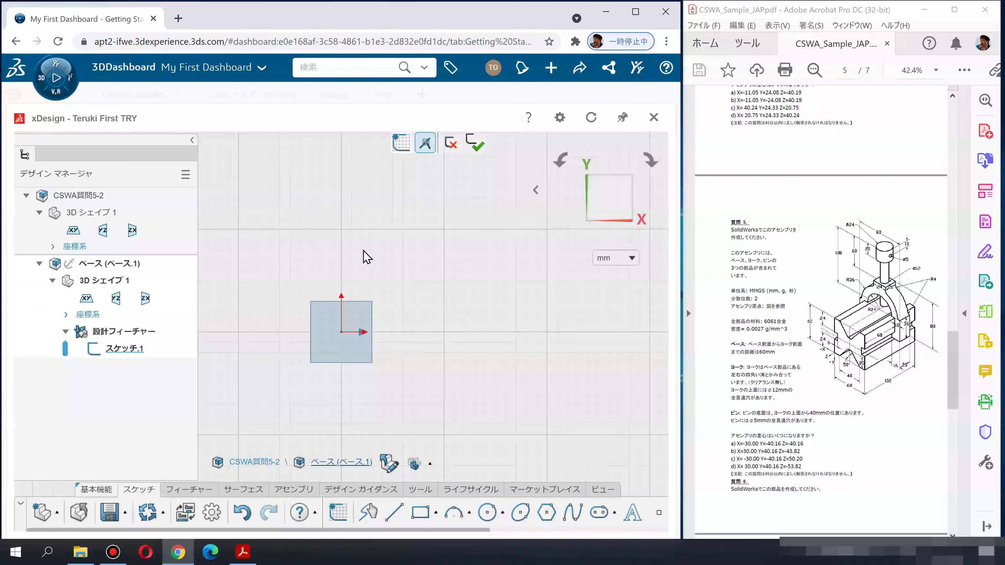
click(418, 511)
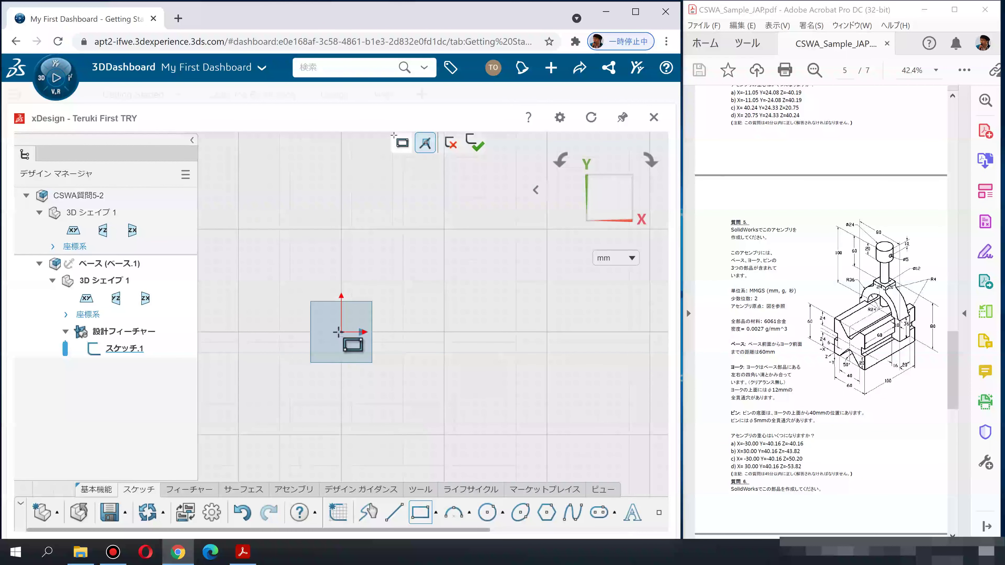
click(340, 332)
click(475, 198)
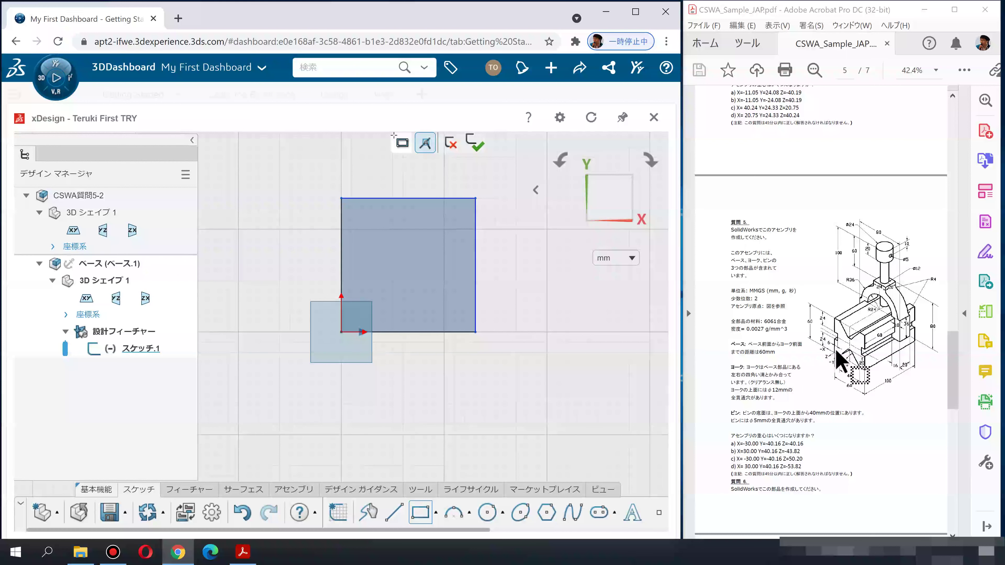
Dimension the rectangle's width and height to 60 mm each and exit the sketch
key(d)
click(415, 332)
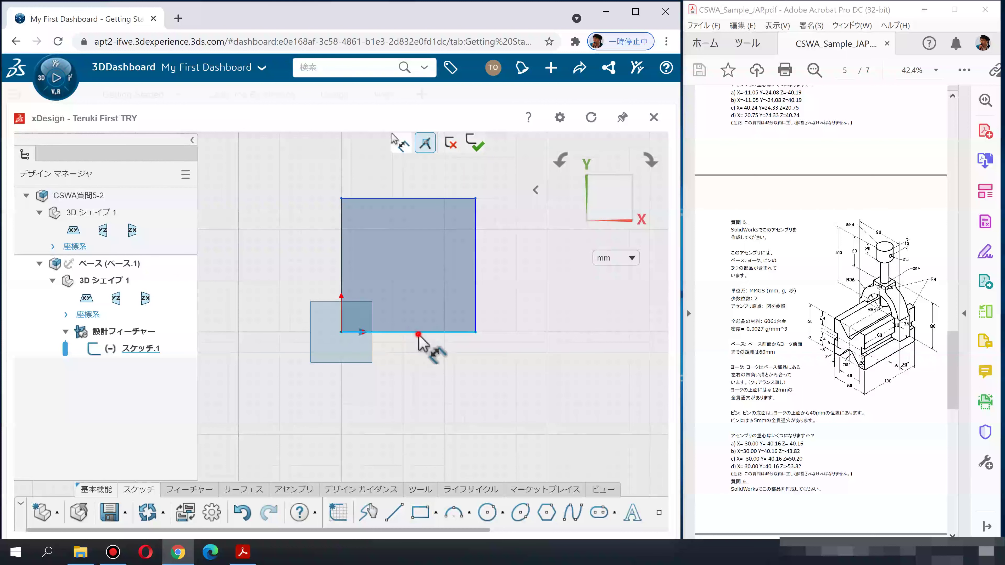
click(411, 364)
text(60)
key(Return)
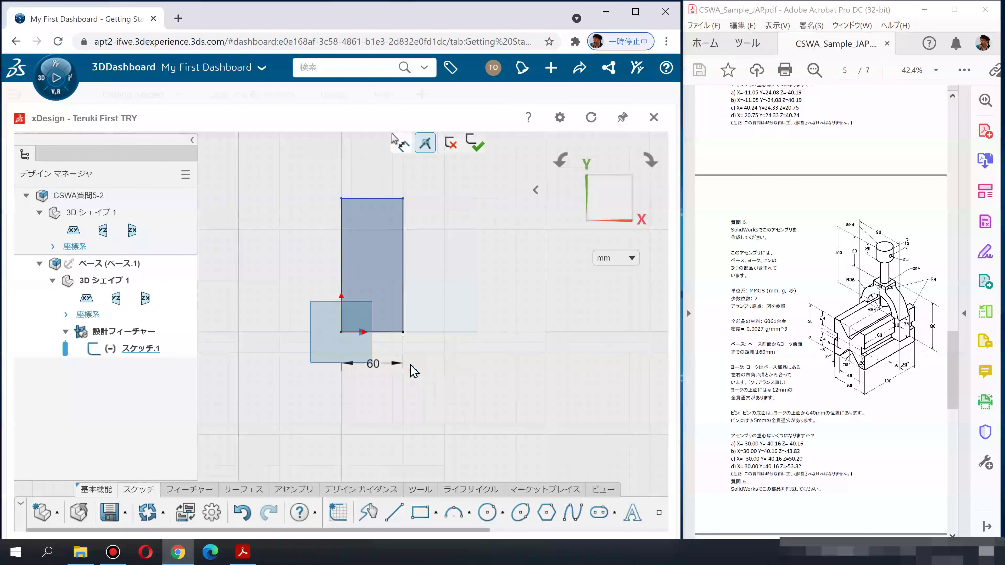
click(342, 275)
click(314, 279)
text(60)
key(Return)
click(478, 150)
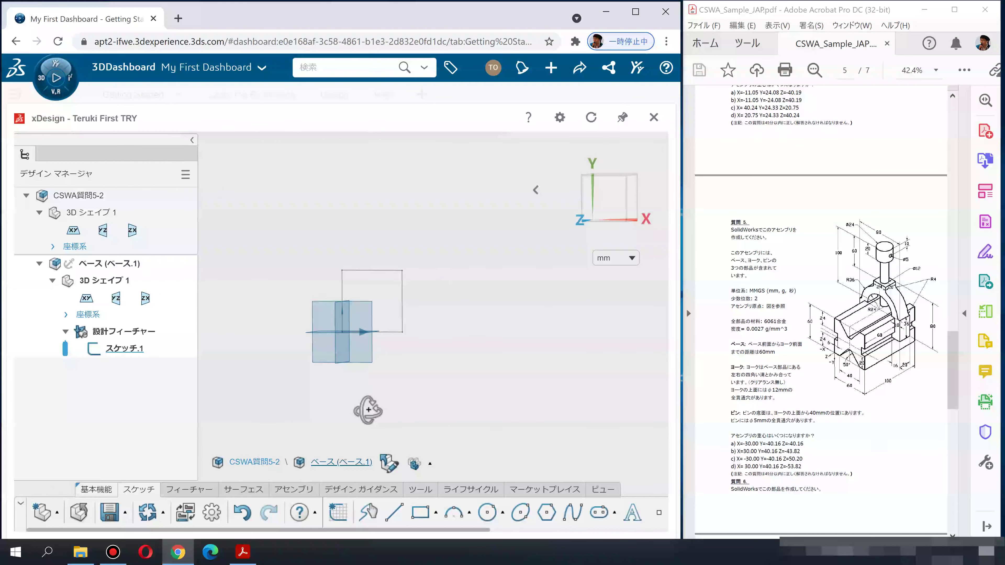
Extrude the 60 mm square profile 100 mm with flipped direction to create Extrude.1
click(210, 491)
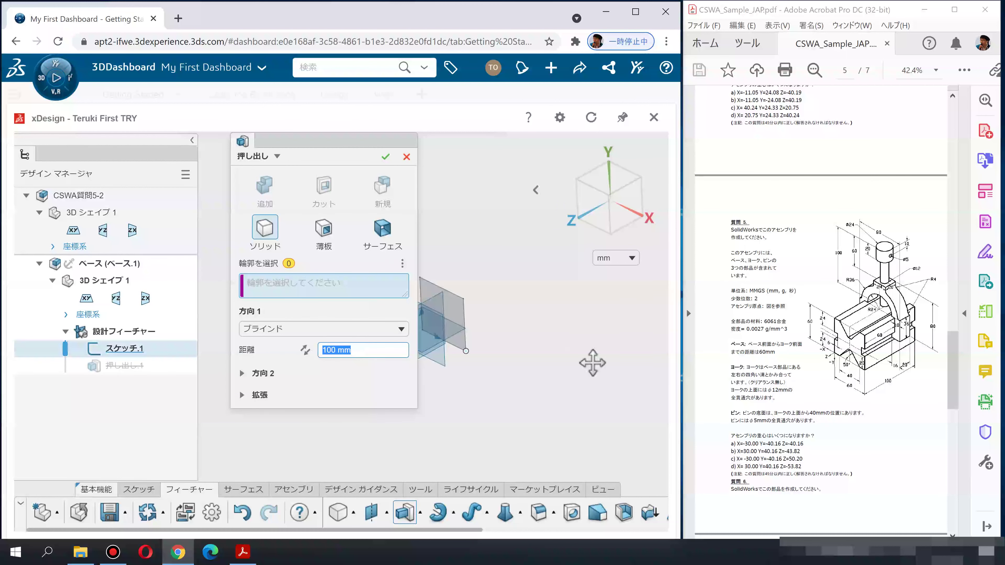
click(540, 320)
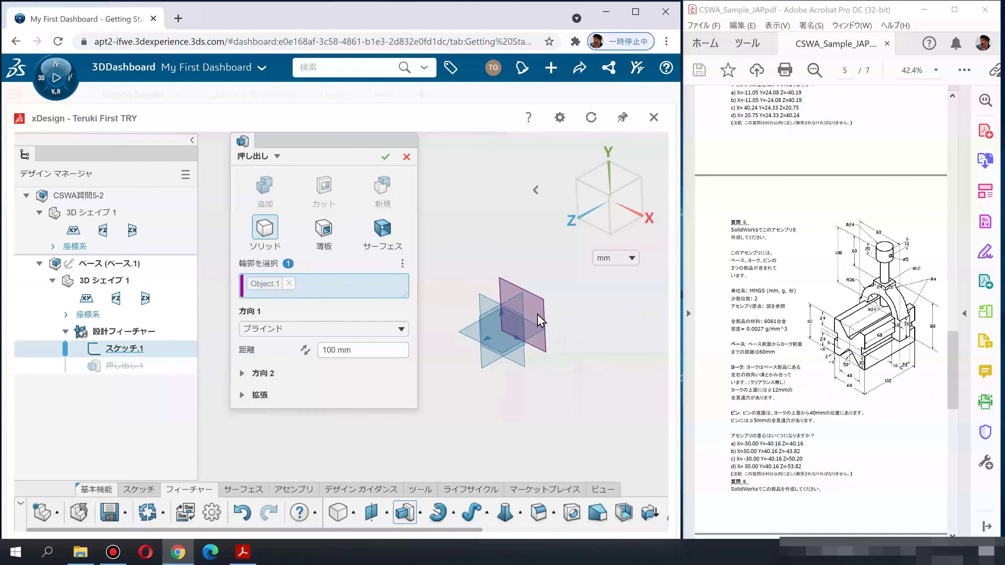
click(304, 351)
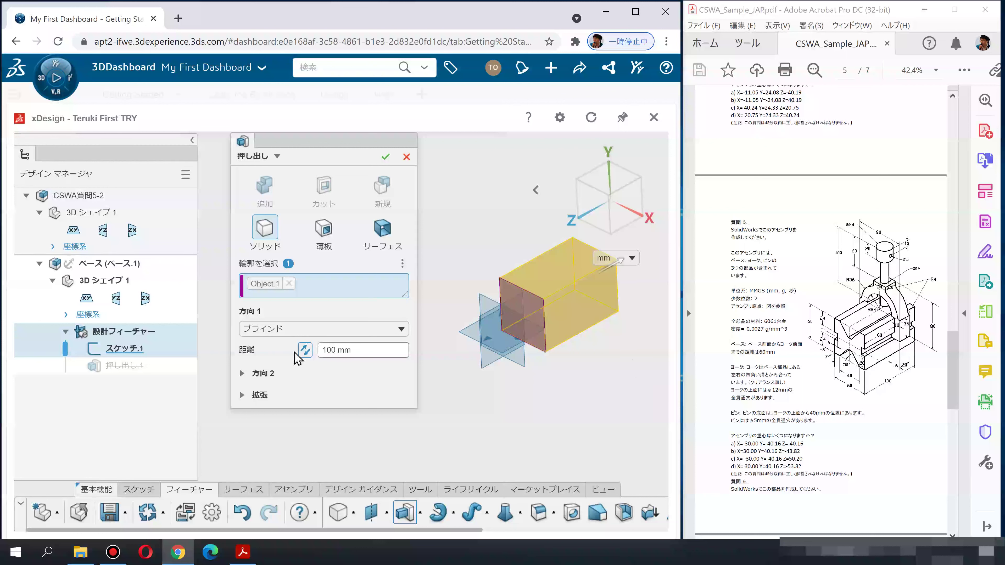
click(384, 157)
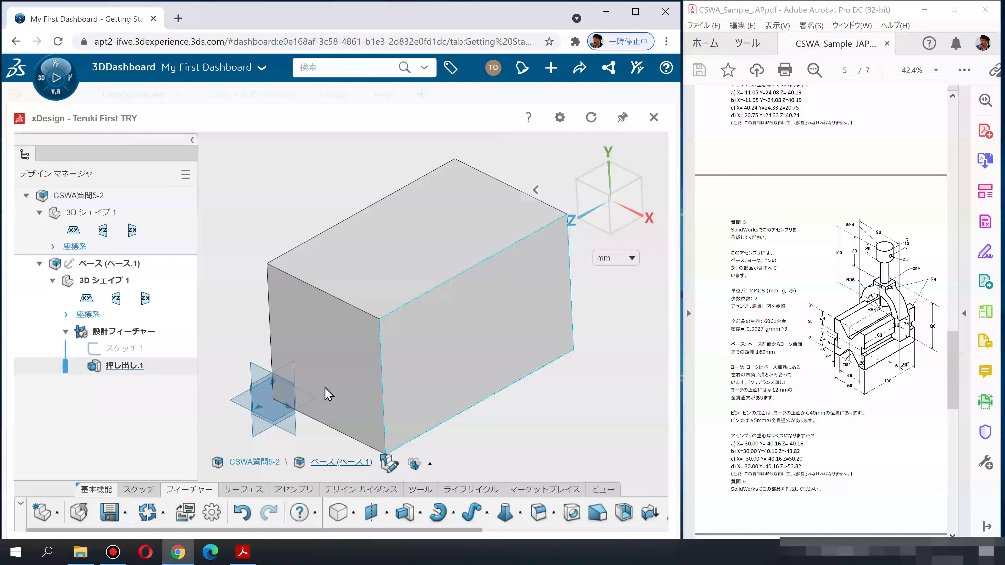
Add vertical midplane Plane.1 between the box's front and back faces
click(371, 513)
click(403, 408)
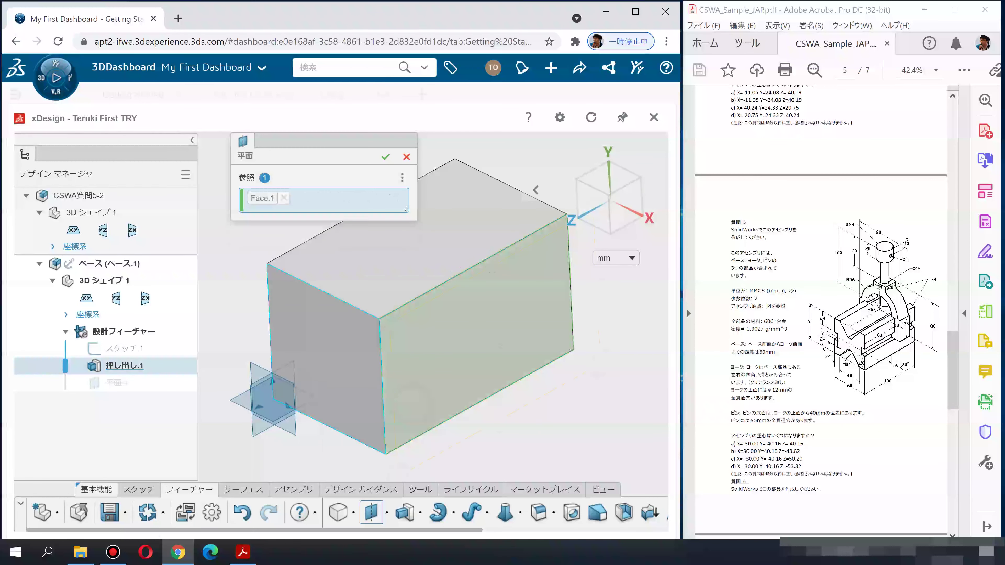
middle_drag(359, 381, 273, 297)
click(273, 297)
mouse_move(459, 415)
middle_down()
mouse_move(545, 431)
mouse_move(415, 388)
mouse_move(354, 285)
middle_up()
click(385, 157)
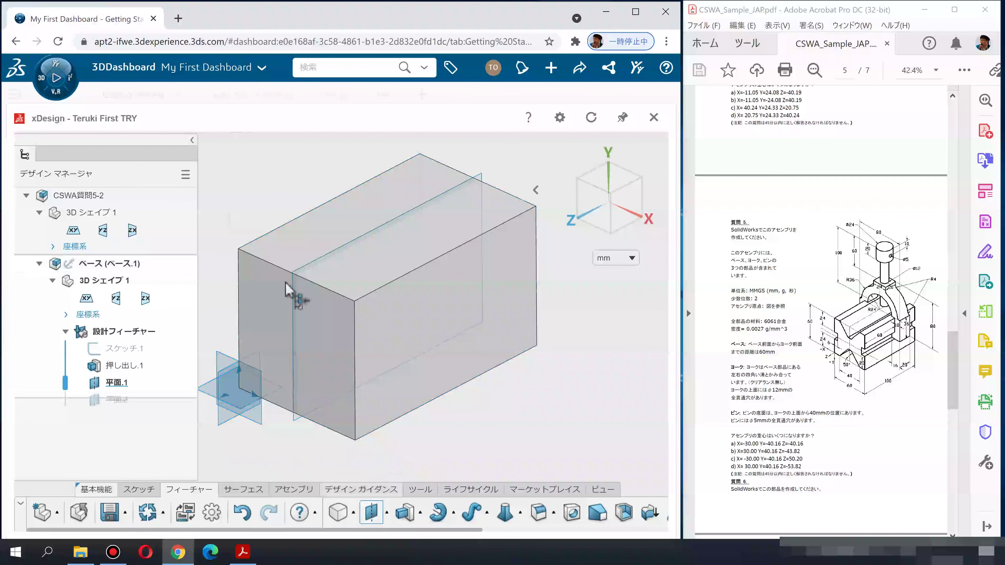
Add horizontal midplane Plane.2 between top and bottom faces, then sketch on the front face
click(374, 511)
click(292, 265)
mouse_move(419, 354)
middle_down()
mouse_move(486, 318)
mouse_move(366, 341)
mouse_move(368, 372)
middle_up()
click(368, 373)
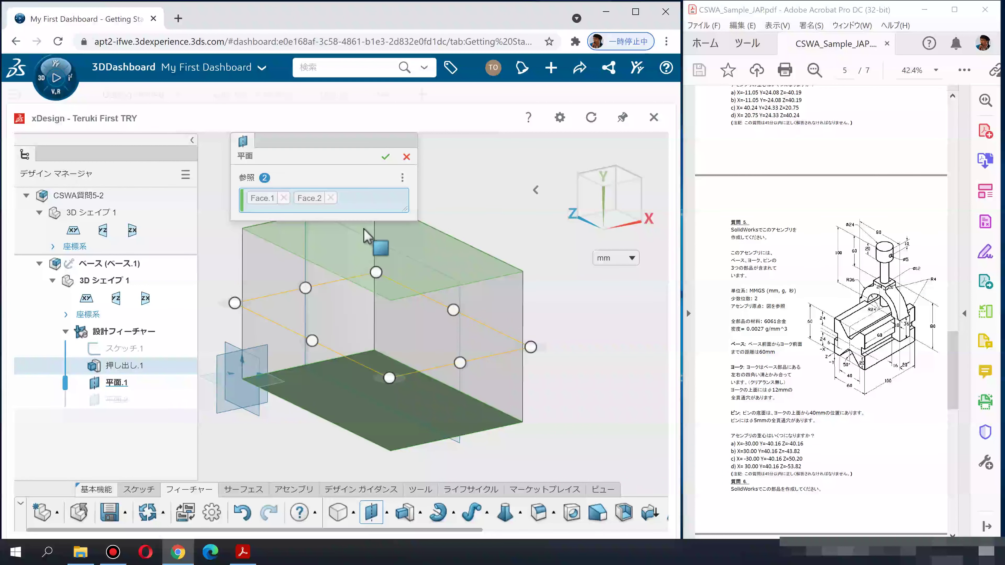
key(Return)
mouse_move(545, 254)
middle_down()
mouse_move(550, 279)
mouse_move(572, 292)
mouse_move(555, 305)
middle_up()
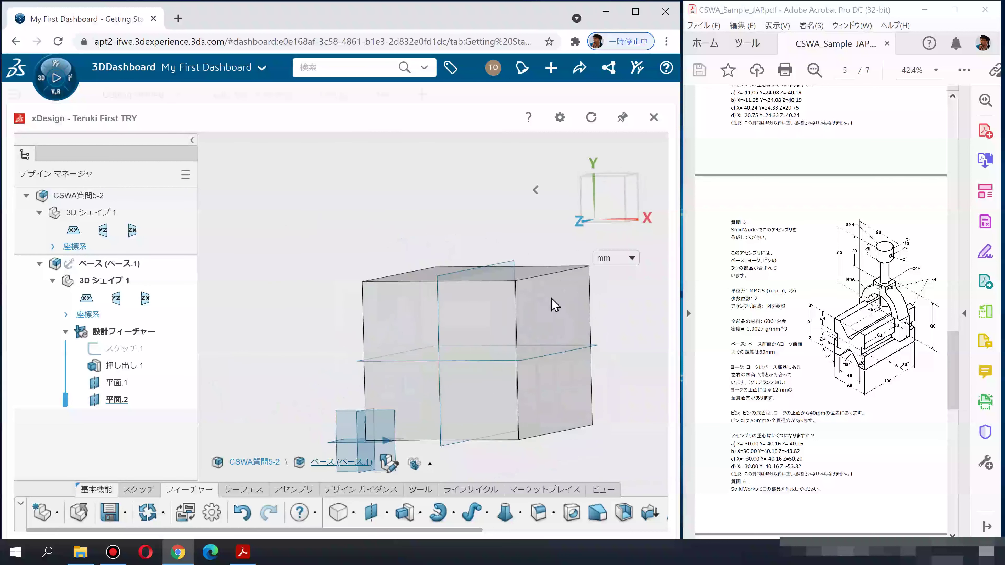
click(389, 302)
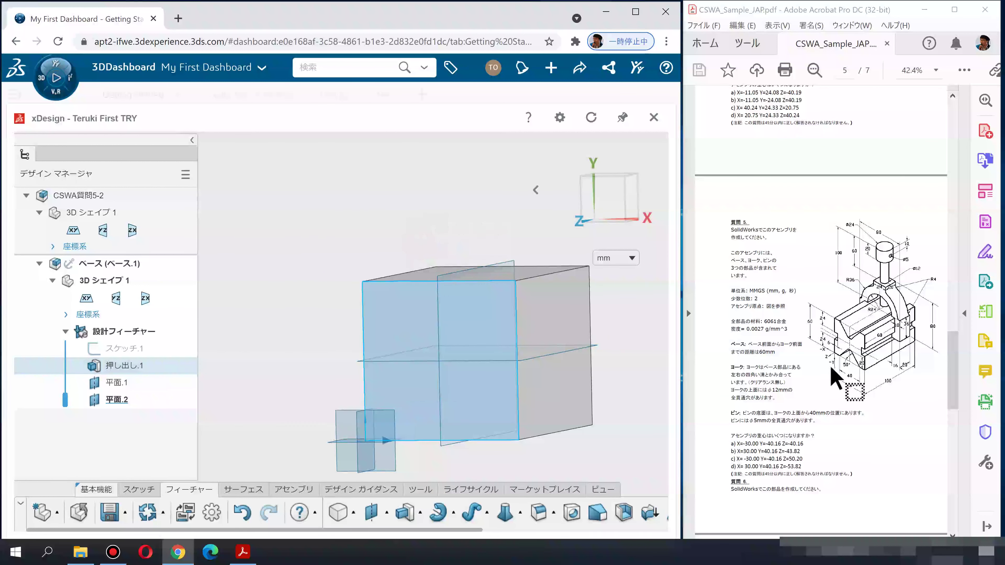
key(s)
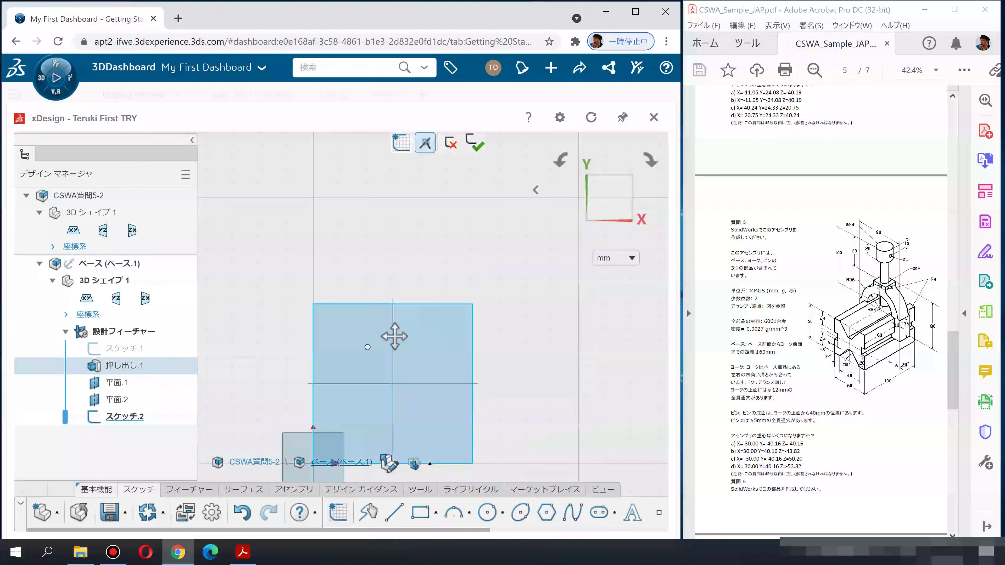
Draw the slot rectangle and set its top edge 24 mm below the block top
click(420, 512)
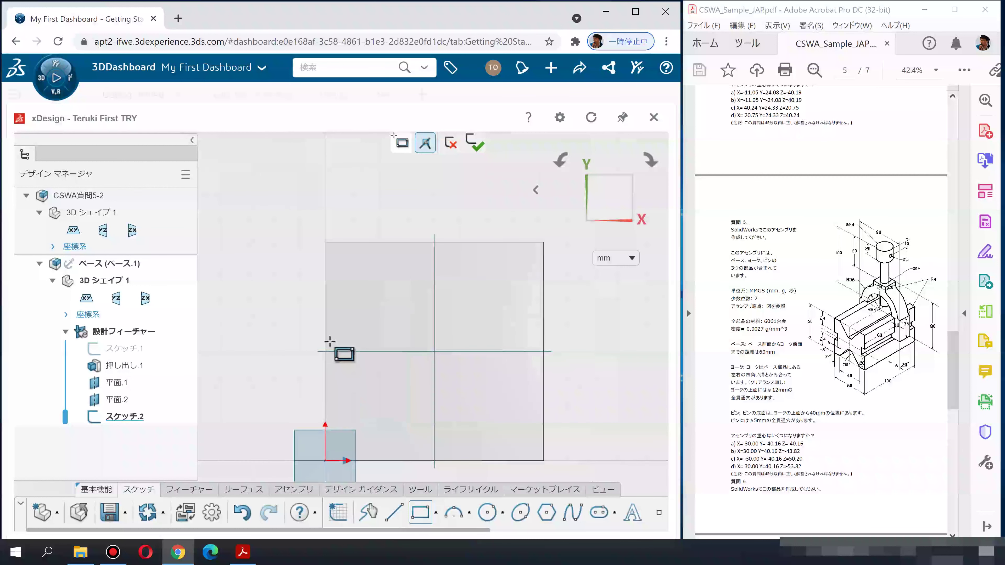
scroll(329, 341, up, 2)
click(322, 326)
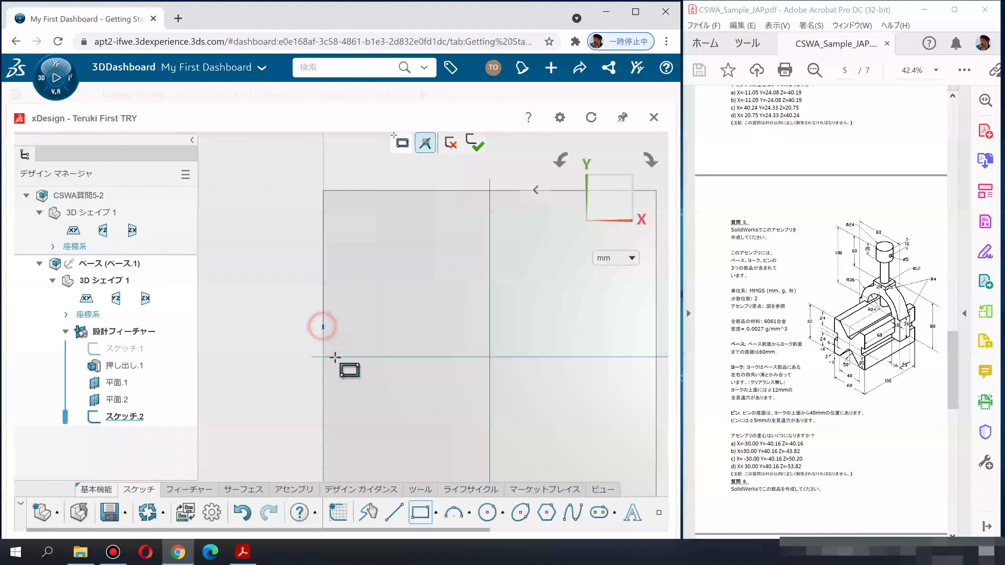
click(350, 411)
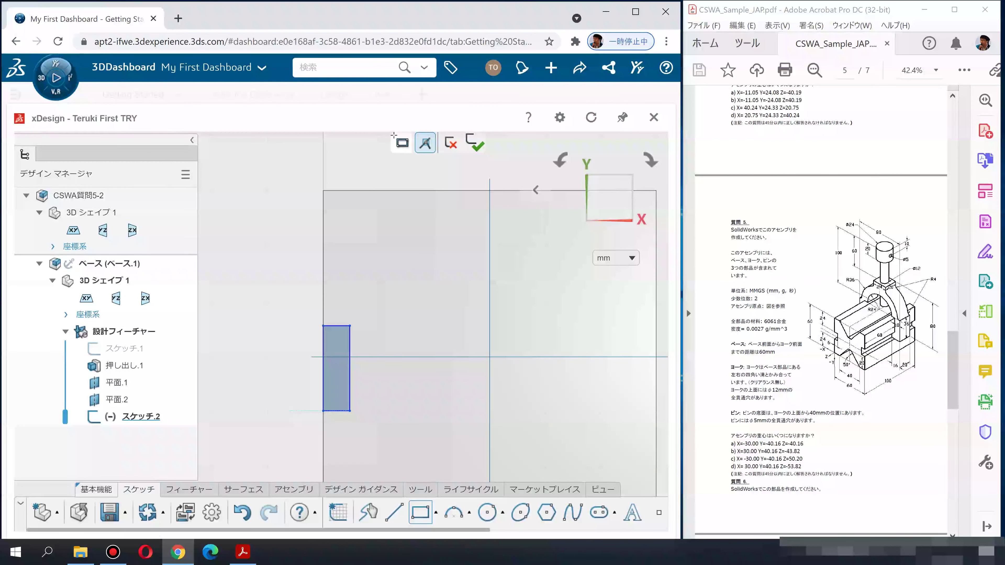
click(333, 326)
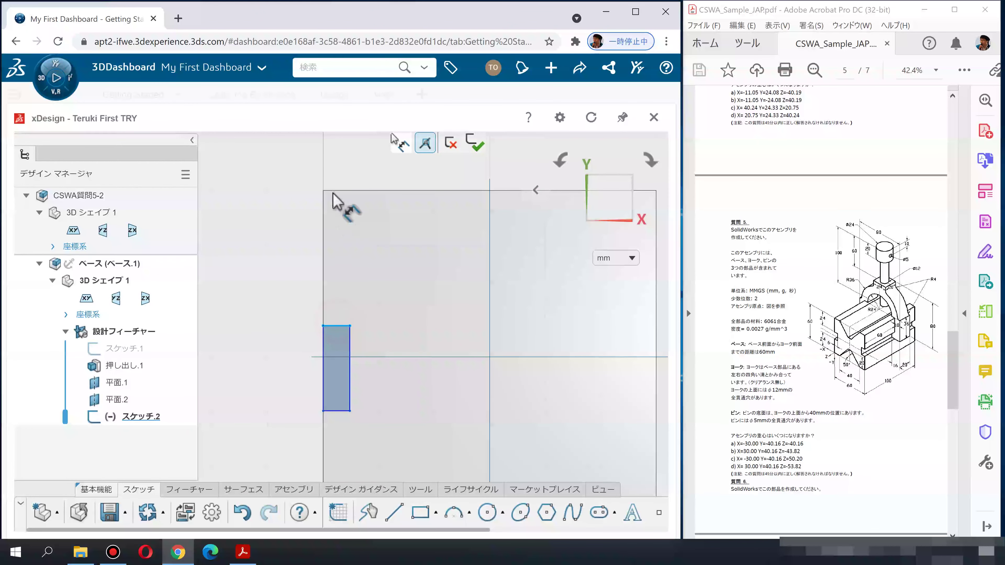
click(329, 192)
click(272, 276)
text(24)
key(Return)
Set the rectangle's bottom edge 24 mm from the origin and its width to 6 mm
ctrl+middle_drag(474, 337, 512, 227)
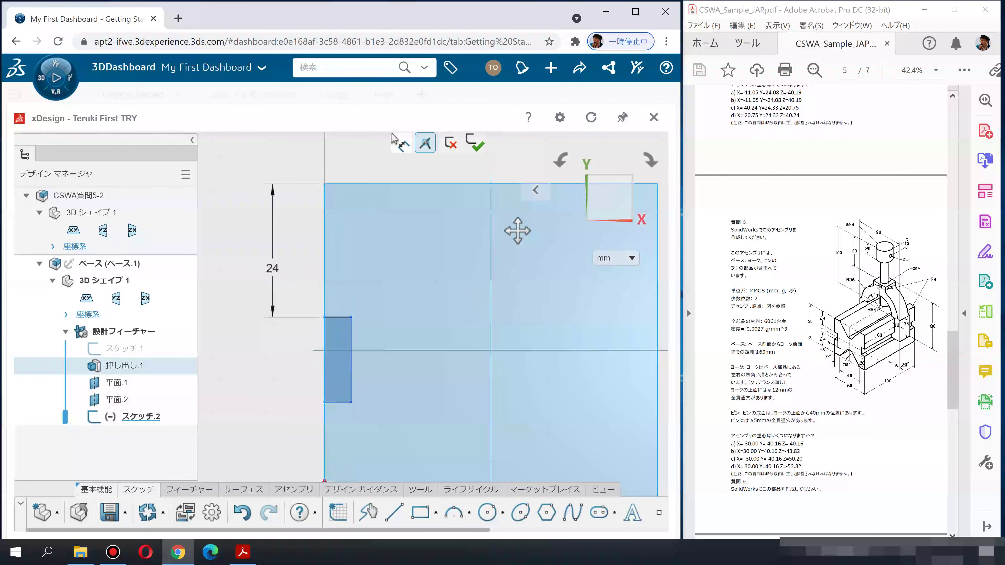
click(368, 289)
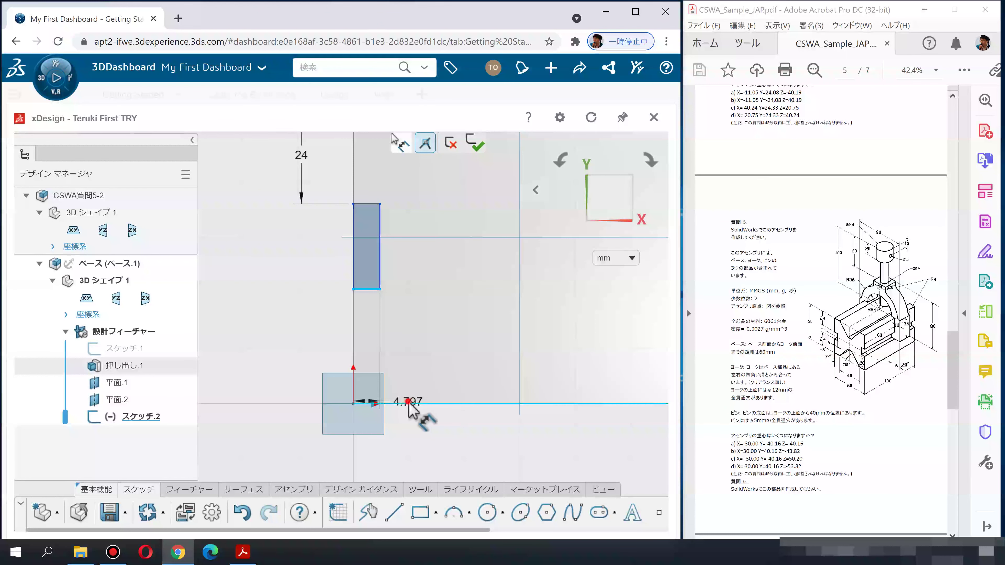
click(282, 362)
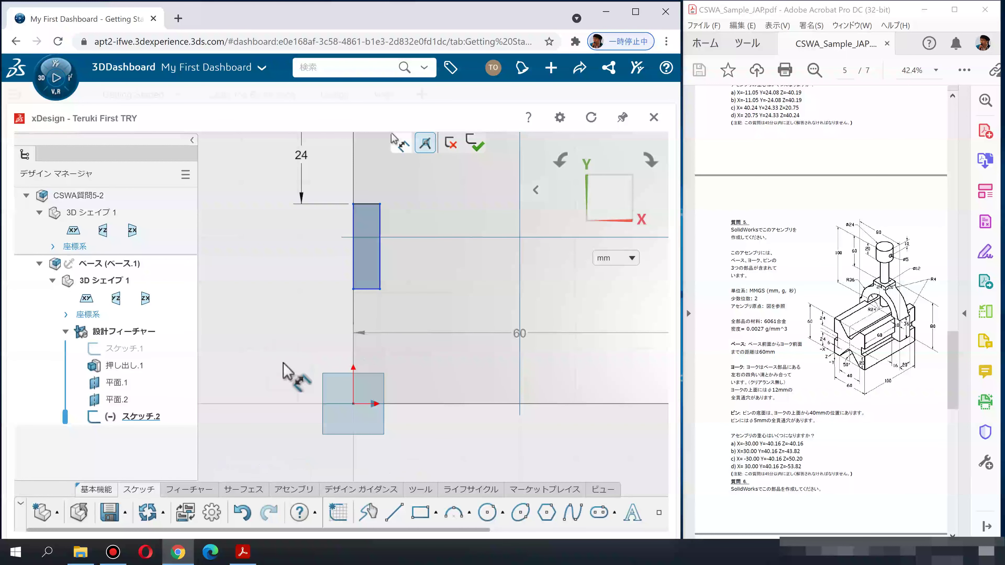
key(d)
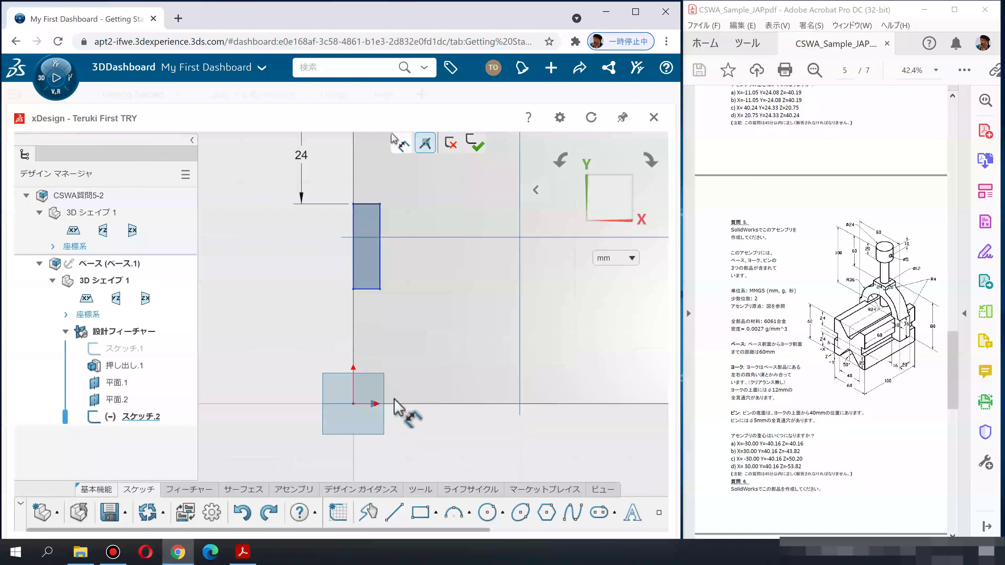
click(365, 289)
click(304, 333)
text(24)
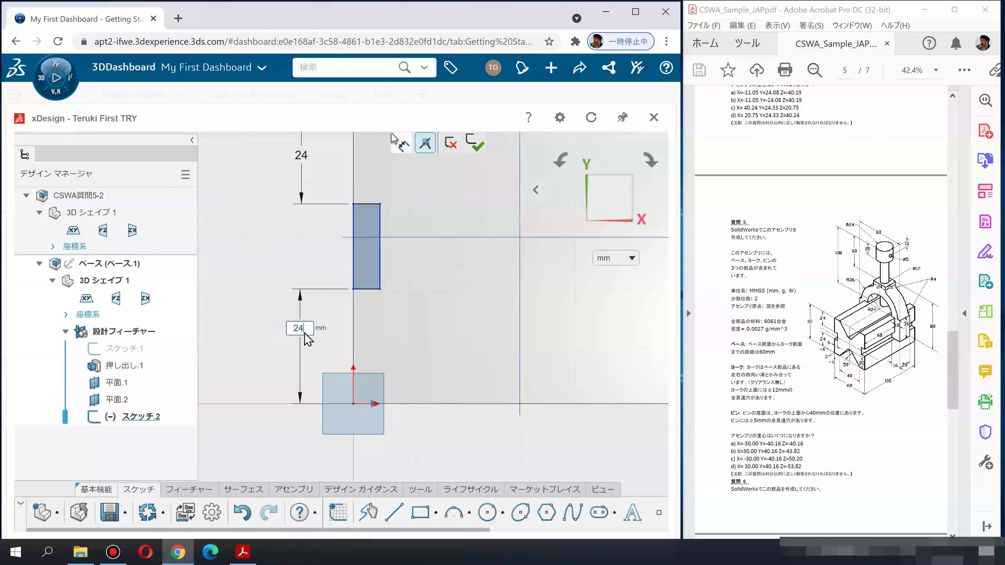
key(Return)
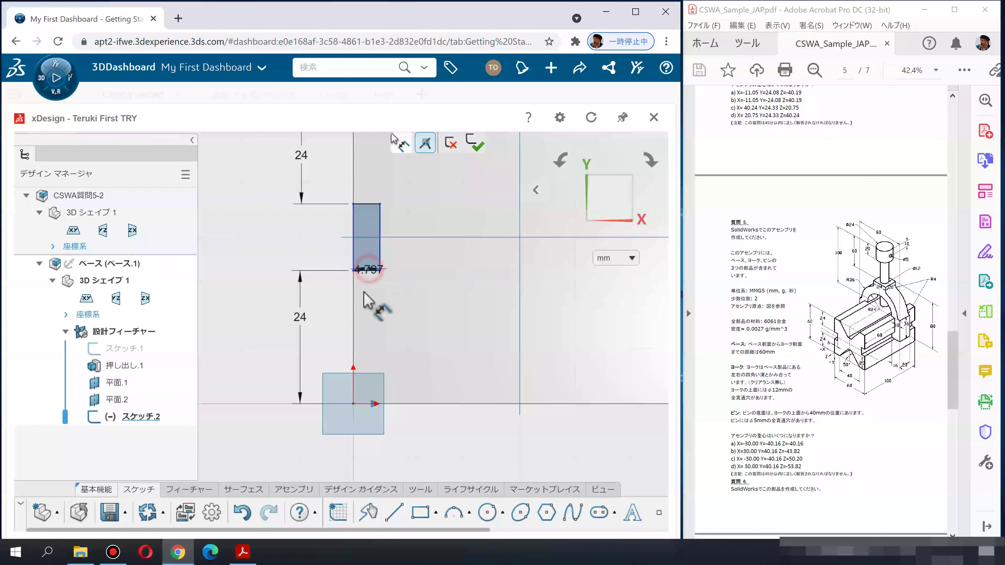
click(332, 307)
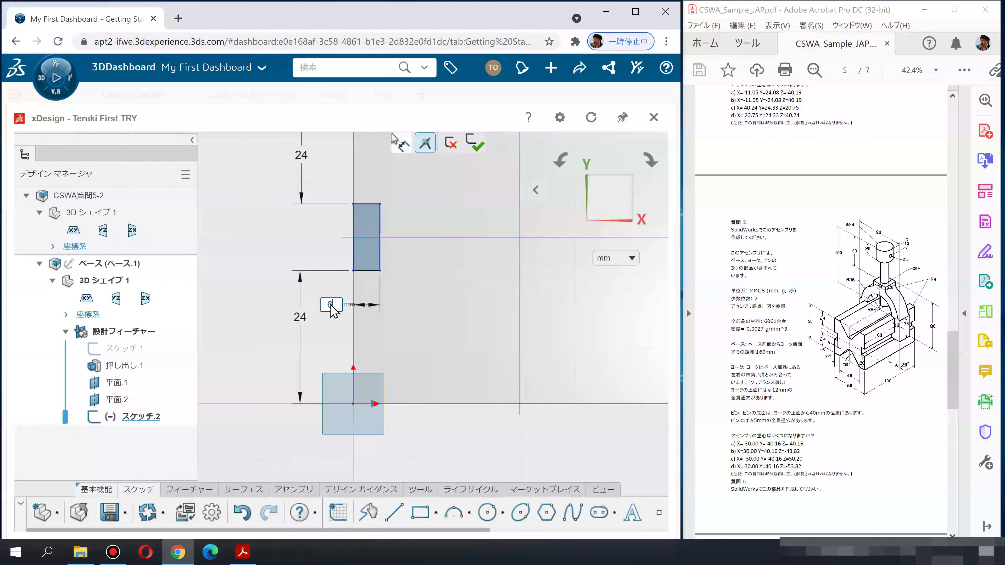
key(Return)
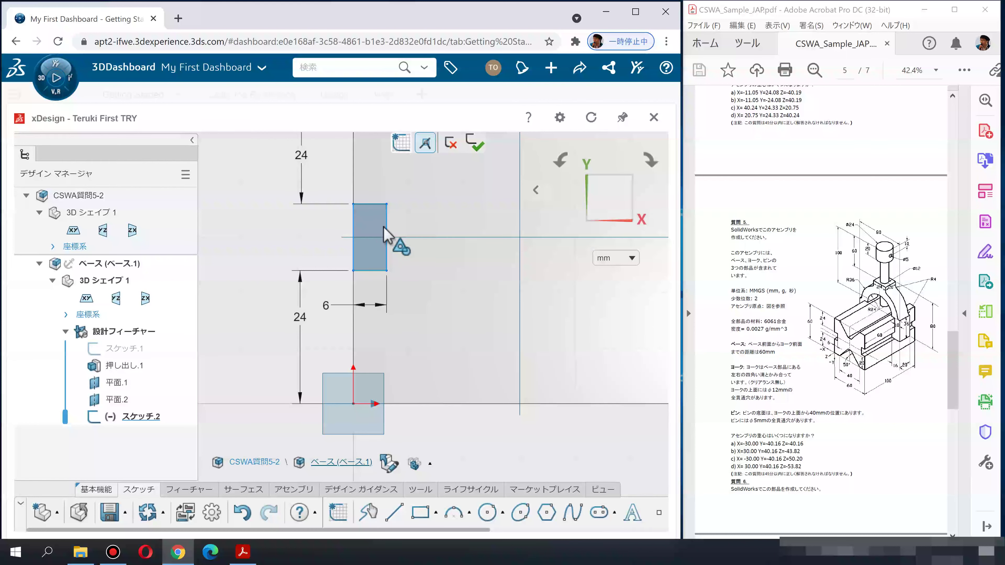
Make the rectangle symmetric about the vertical axis and exit the sketch
drag(383, 234, 507, 232)
click(262, 238)
click(448, 252)
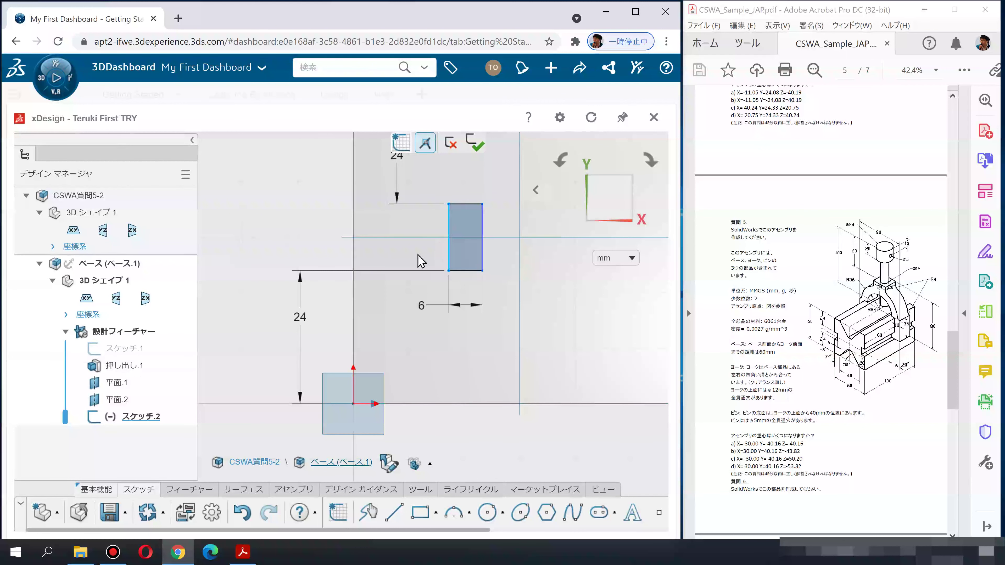
click(353, 246)
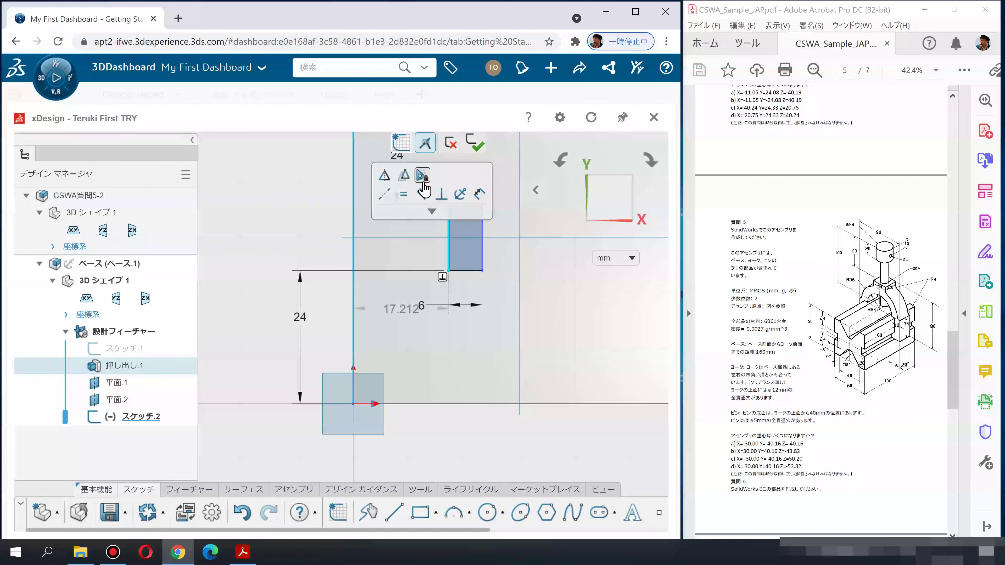
click(382, 196)
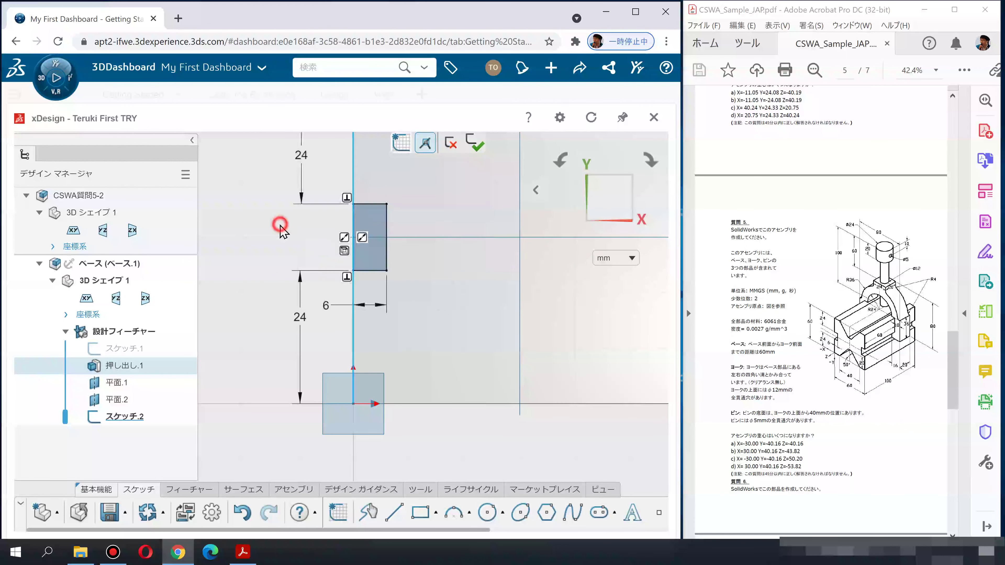
middle_drag(261, 261, 265, 332)
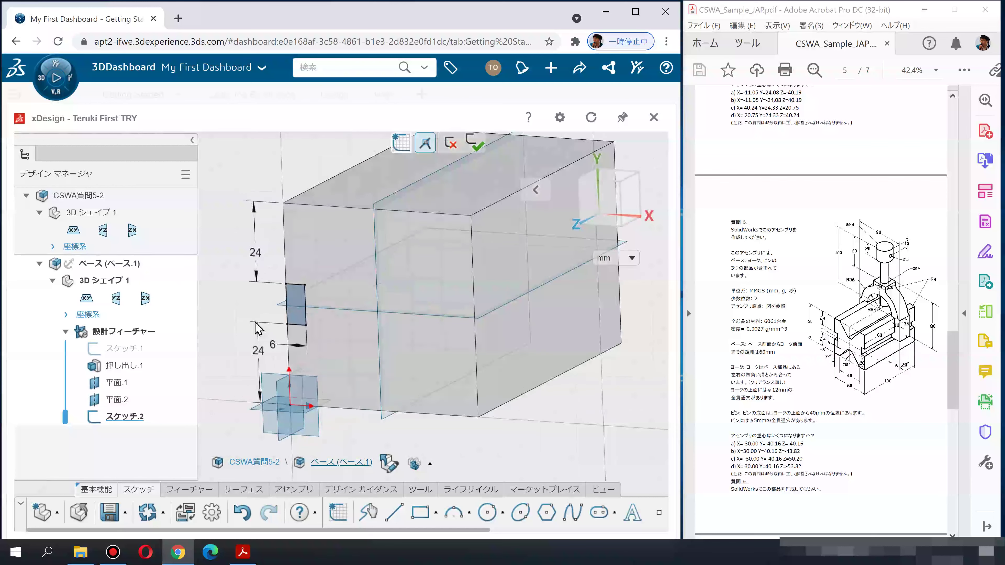
click(474, 150)
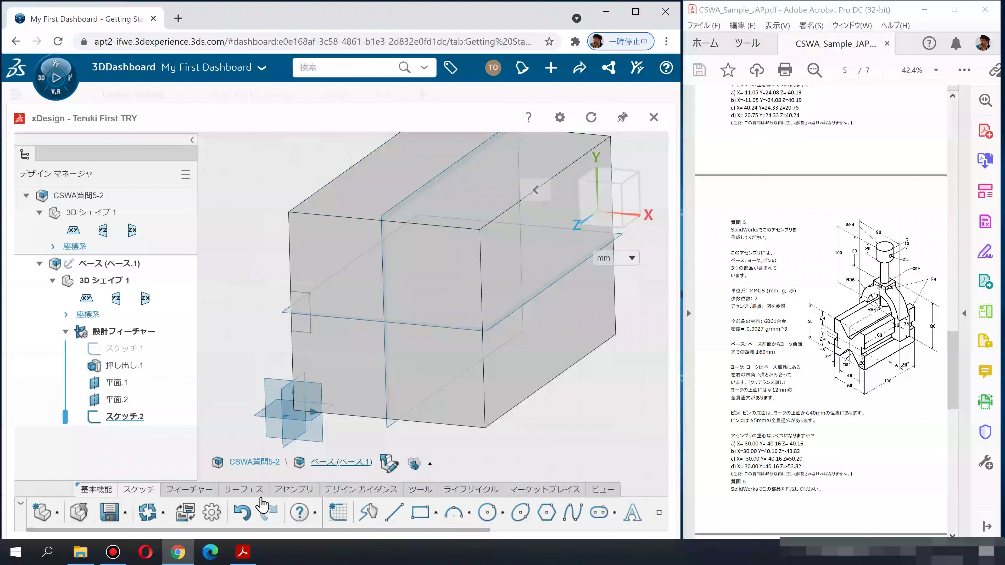
click(196, 490)
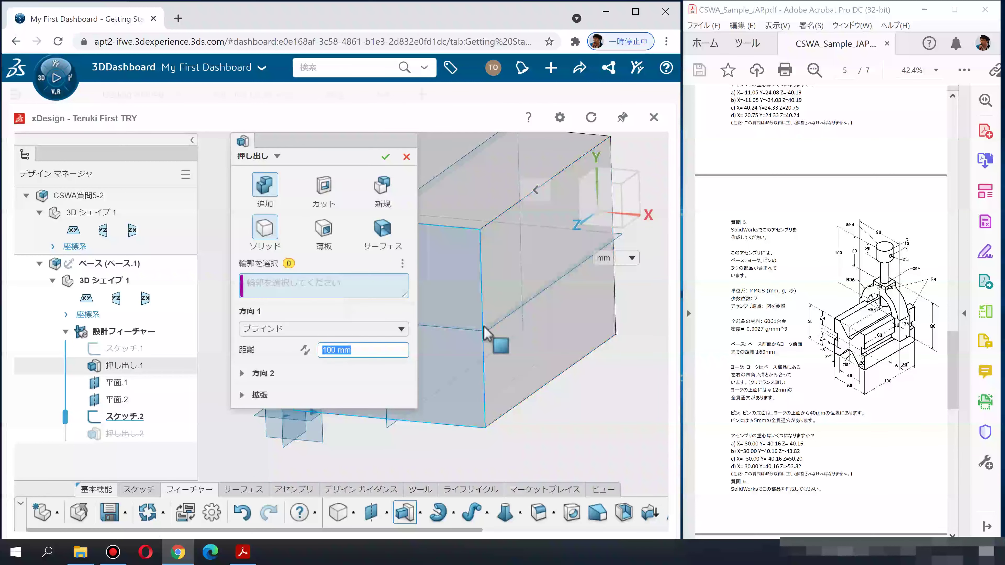
Turn the extrusion into a Through All cut of the rectangle, creating Extrude Cut.2
click(328, 209)
click(422, 311)
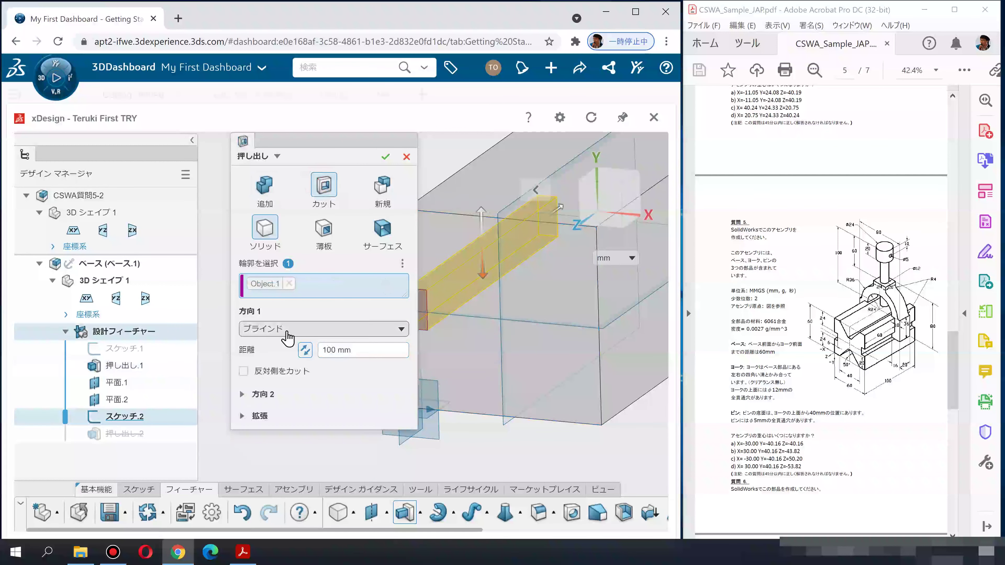
click(320, 329)
click(267, 392)
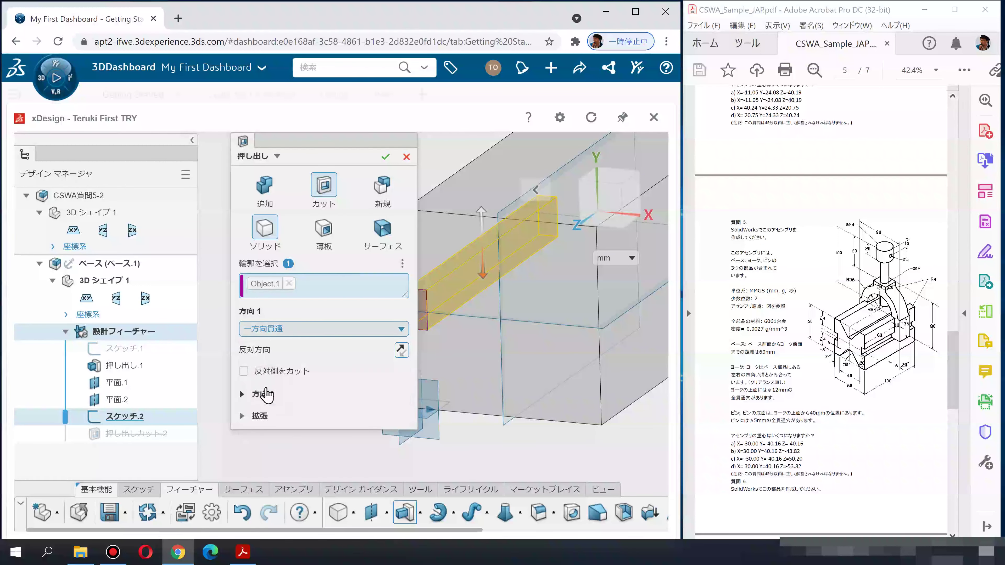
click(385, 157)
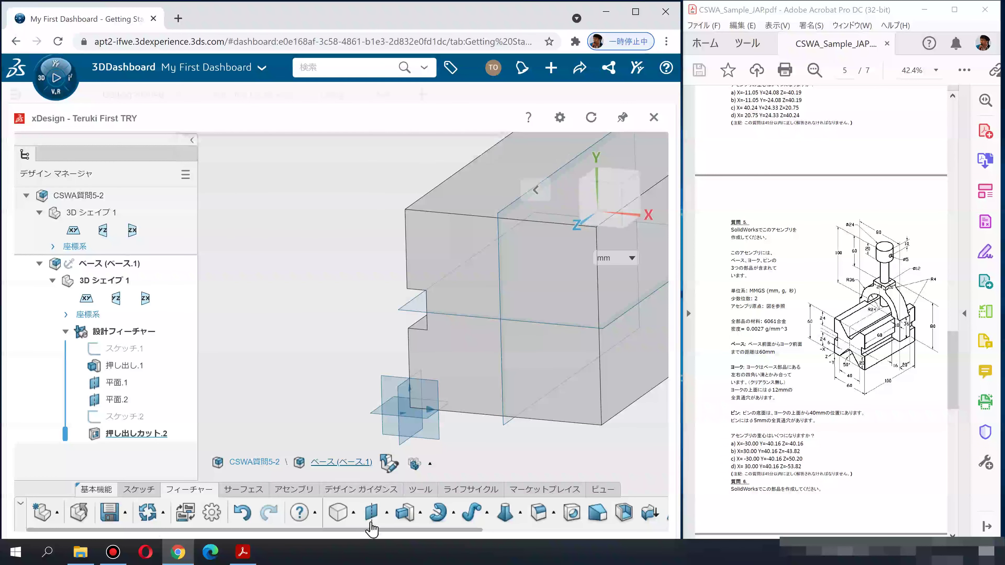
drag(467, 531, 583, 533)
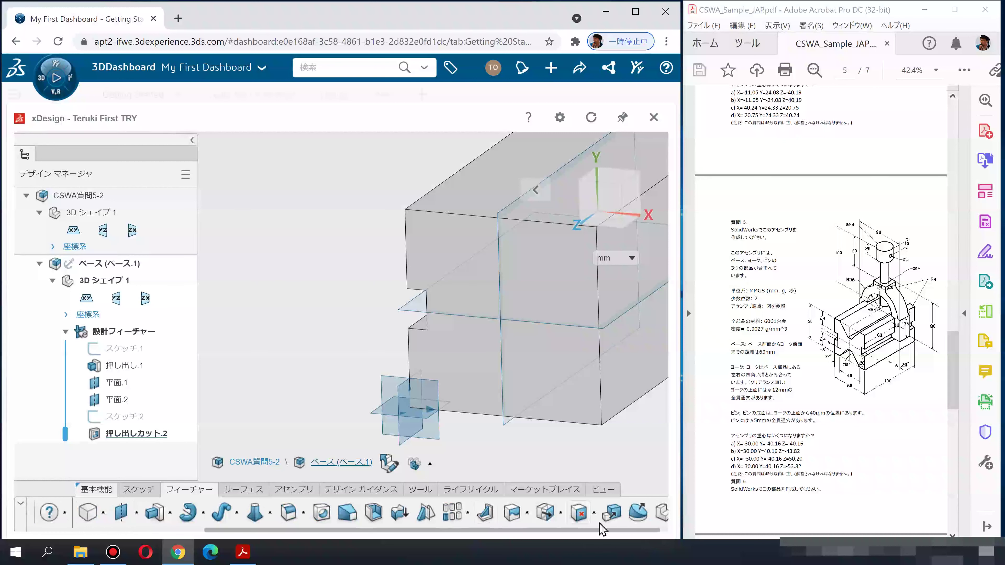
click(422, 515)
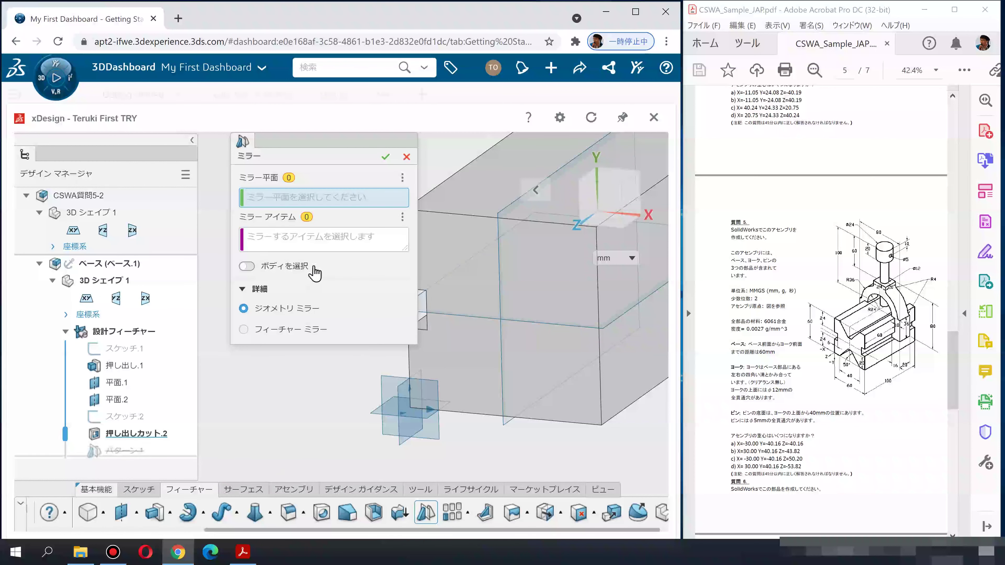
Feature-mirror 押し出しカット.2 across 平面.1 to cut the matching opposite groove
click(501, 428)
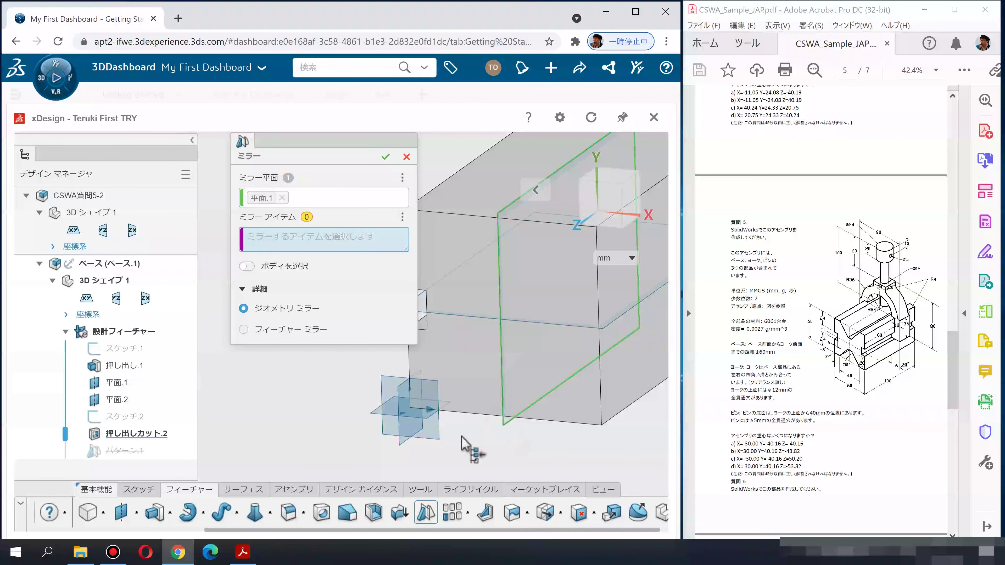
click(283, 330)
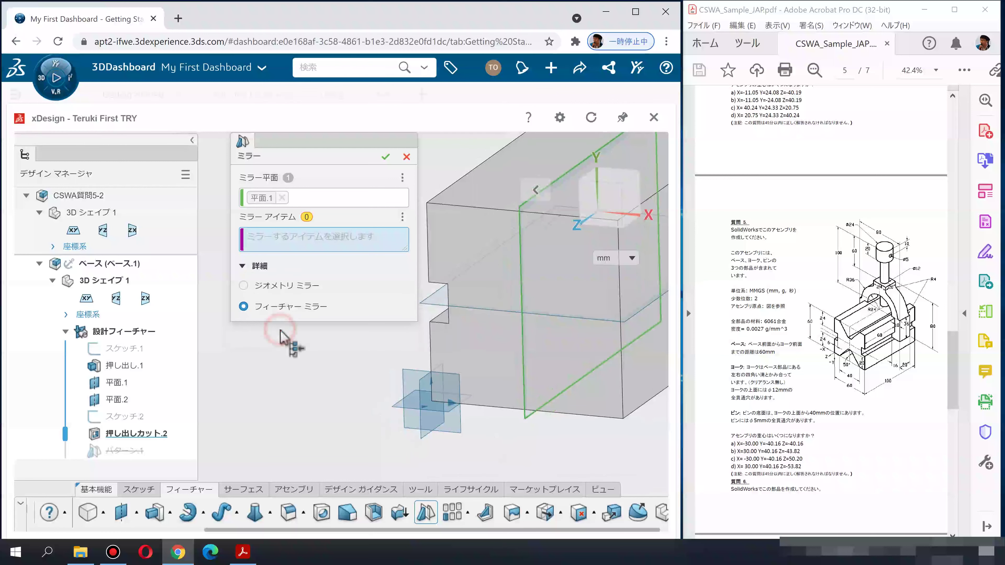
click(442, 318)
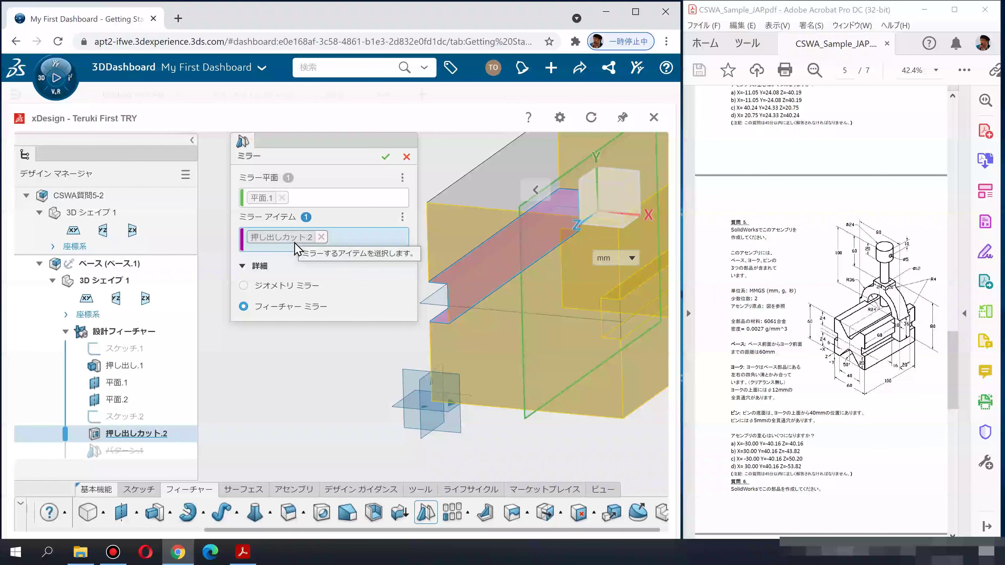
click(386, 159)
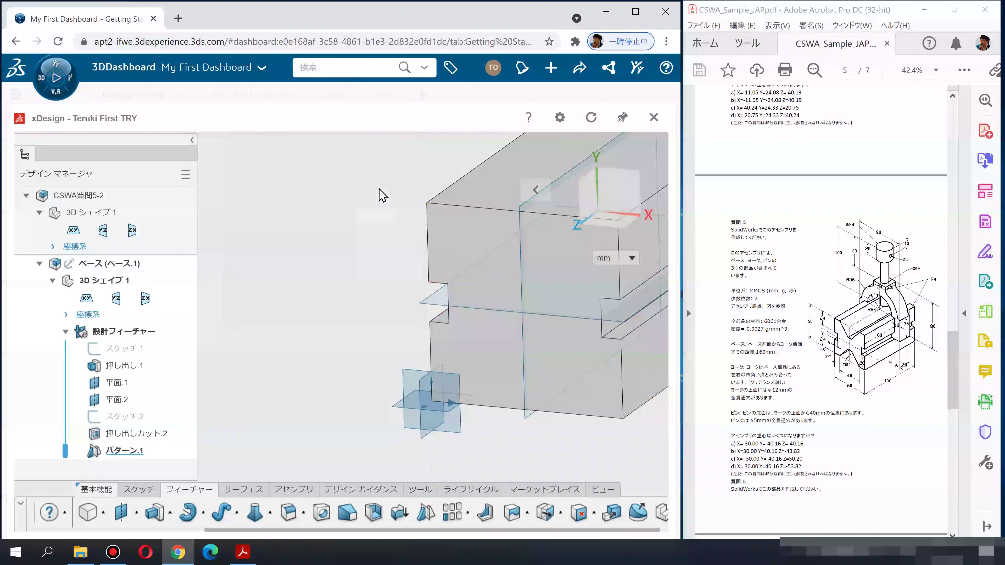
scroll(465, 340, up, 3)
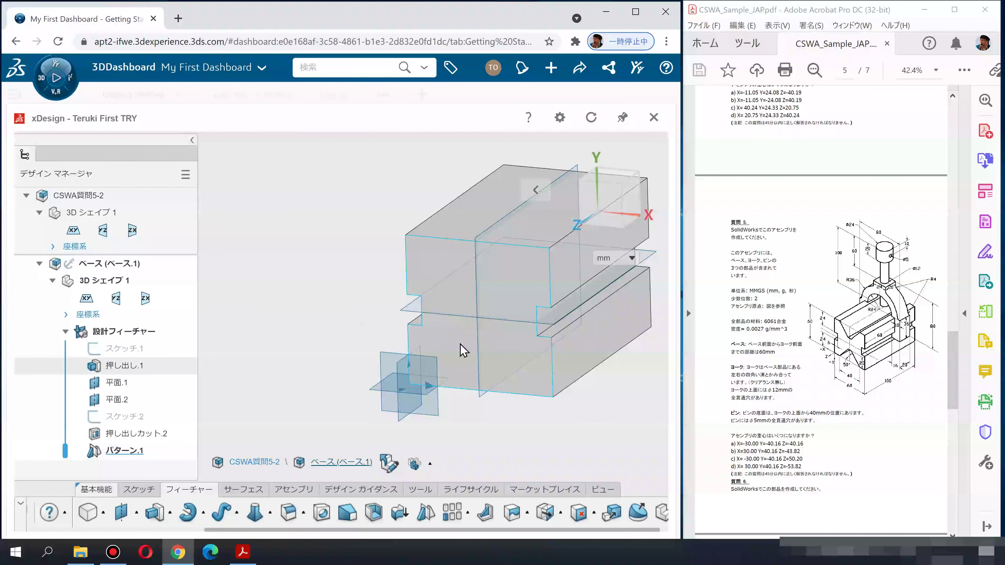
click(540, 283)
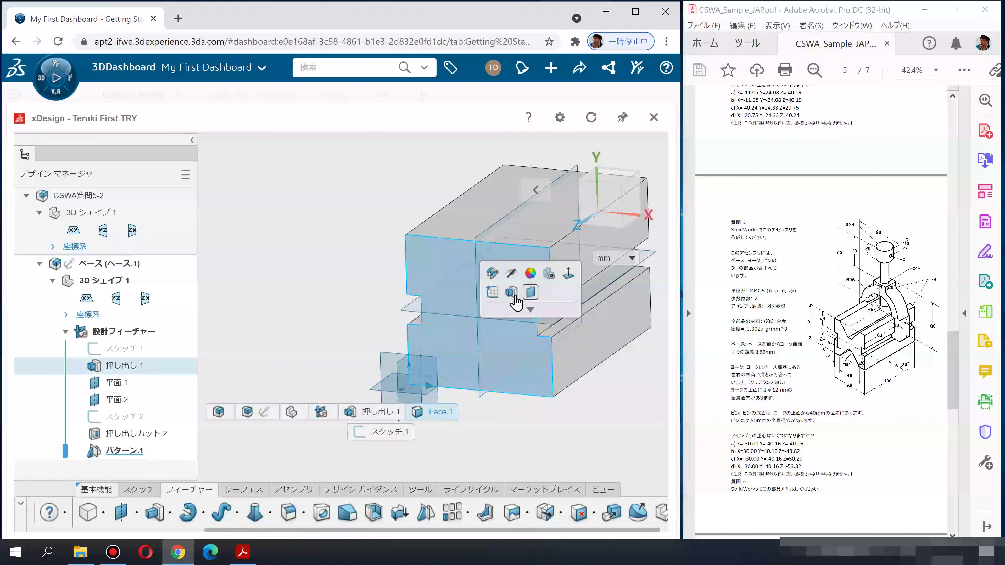
Sketch on the front face and draw a vertical centerline from bottom edge to top edge
click(491, 292)
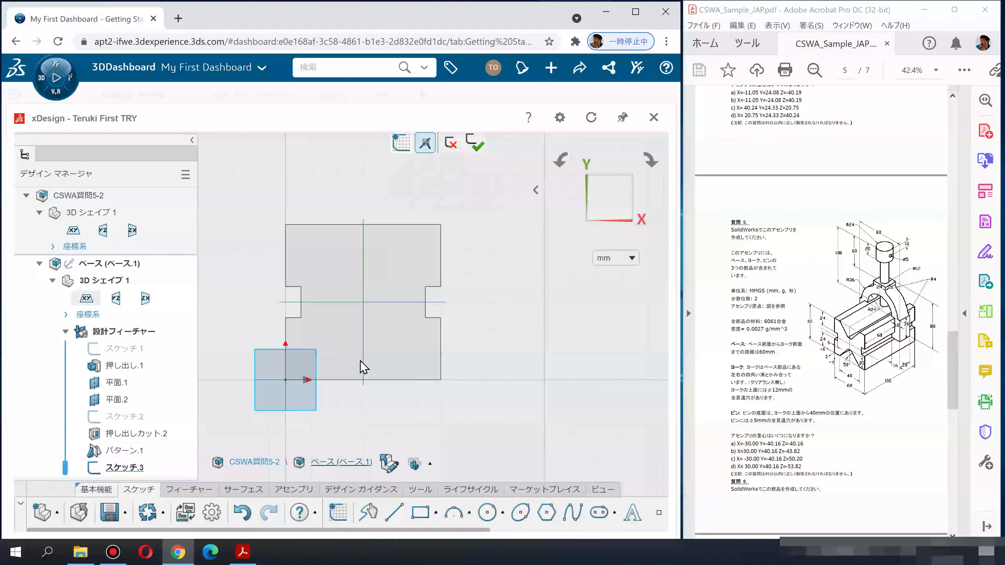
click(394, 512)
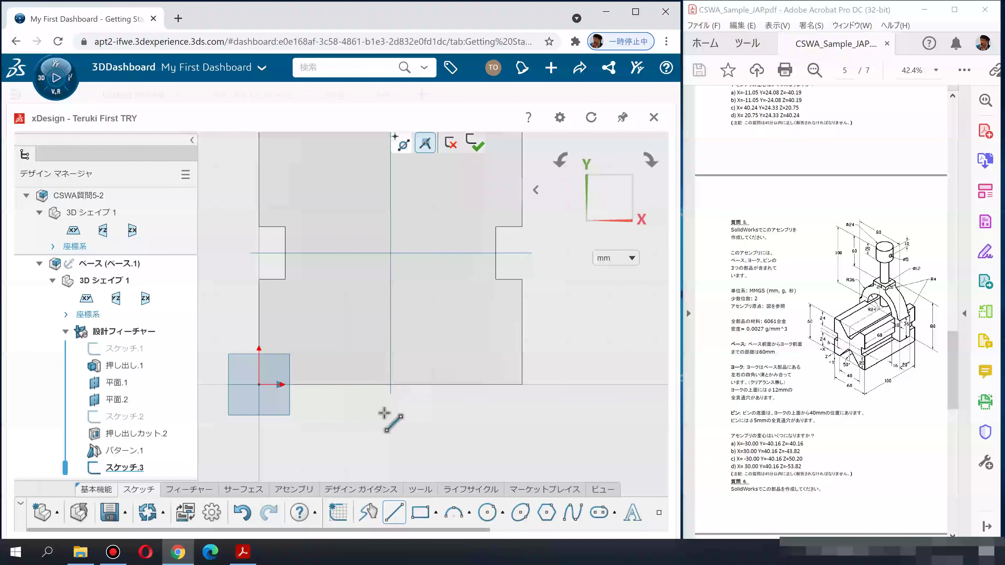
middle_drag(386, 415, 366, 426)
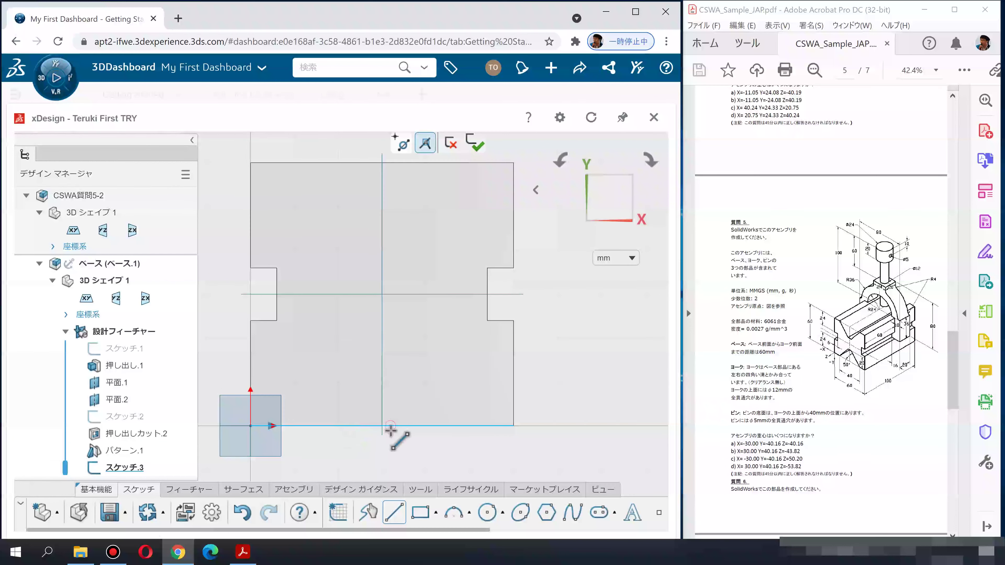
click(382, 425)
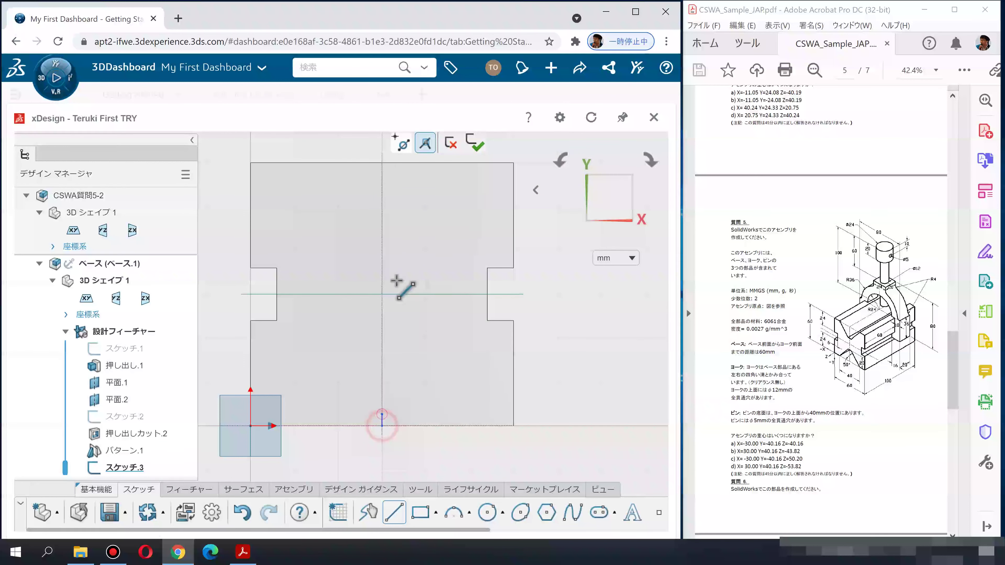
click(382, 163)
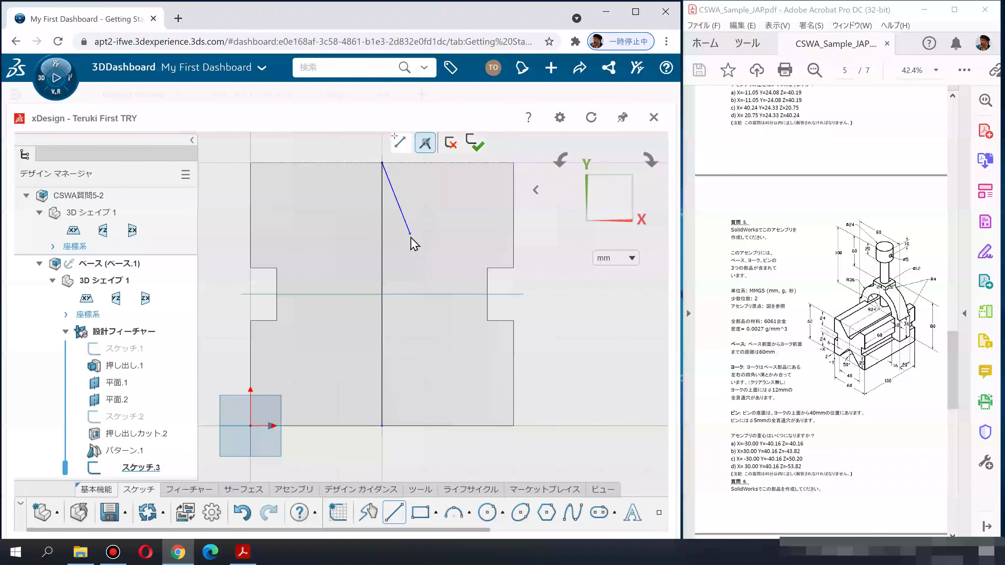
key(Escape)
click(382, 381)
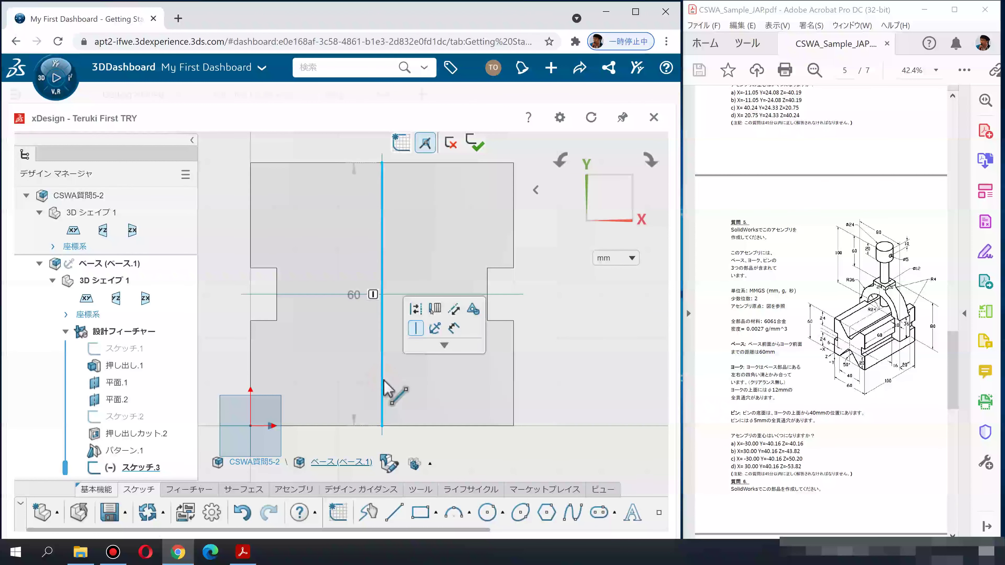
click(416, 313)
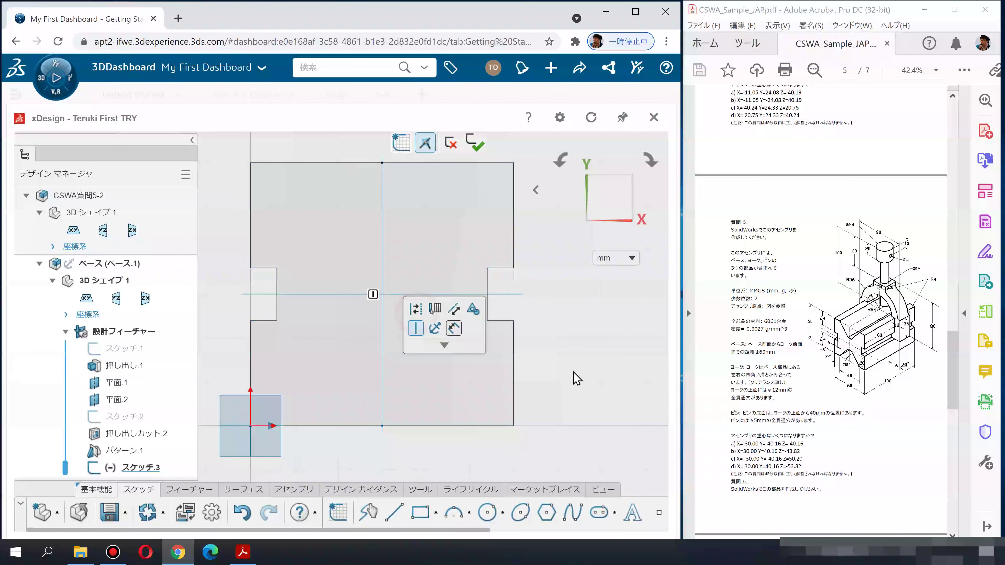
Draw a closed trapezoid with lines and make its slanted sides symmetric about the centerline
click(394, 514)
click(321, 426)
click(357, 348)
click(401, 349)
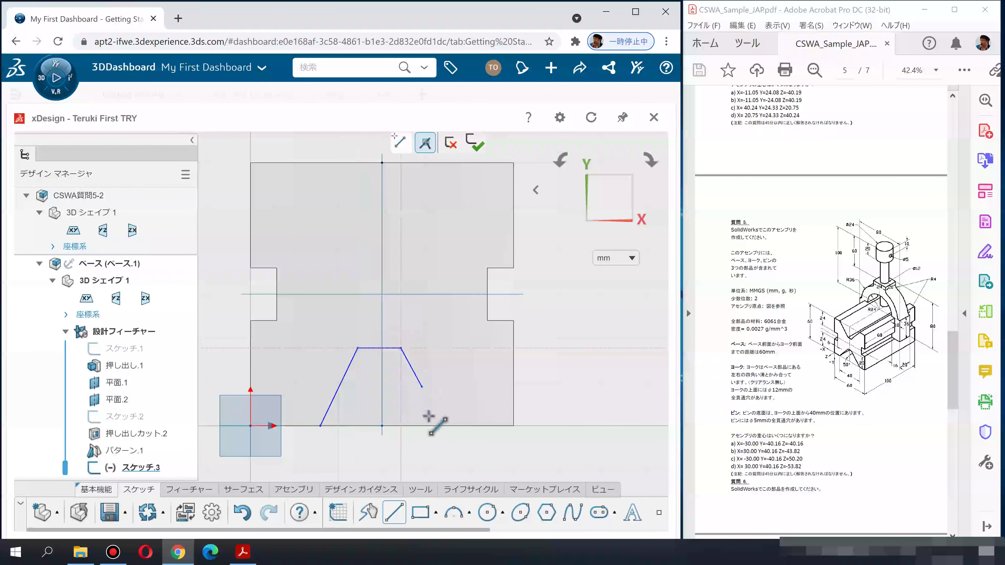
click(320, 426)
key(Escape)
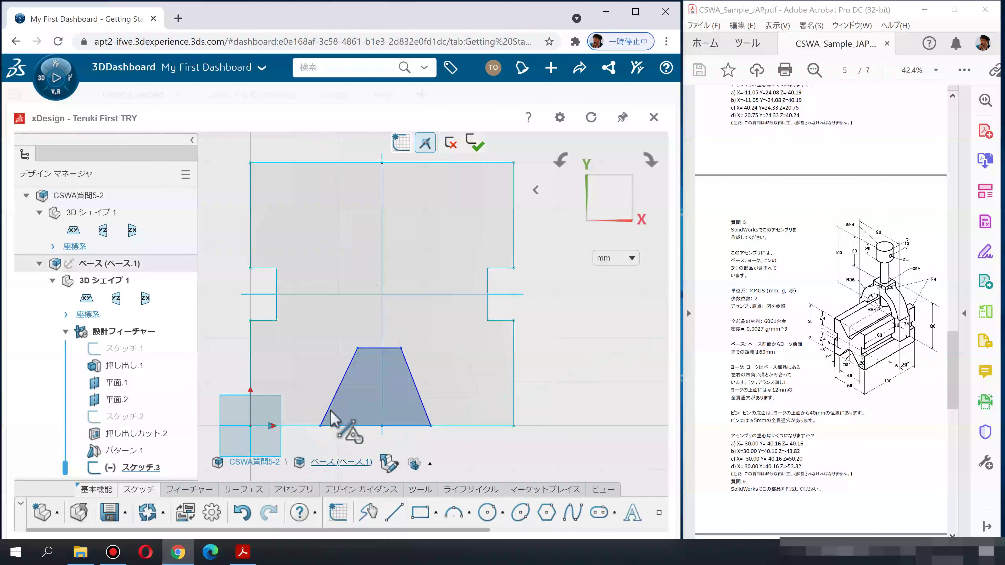
click(336, 399)
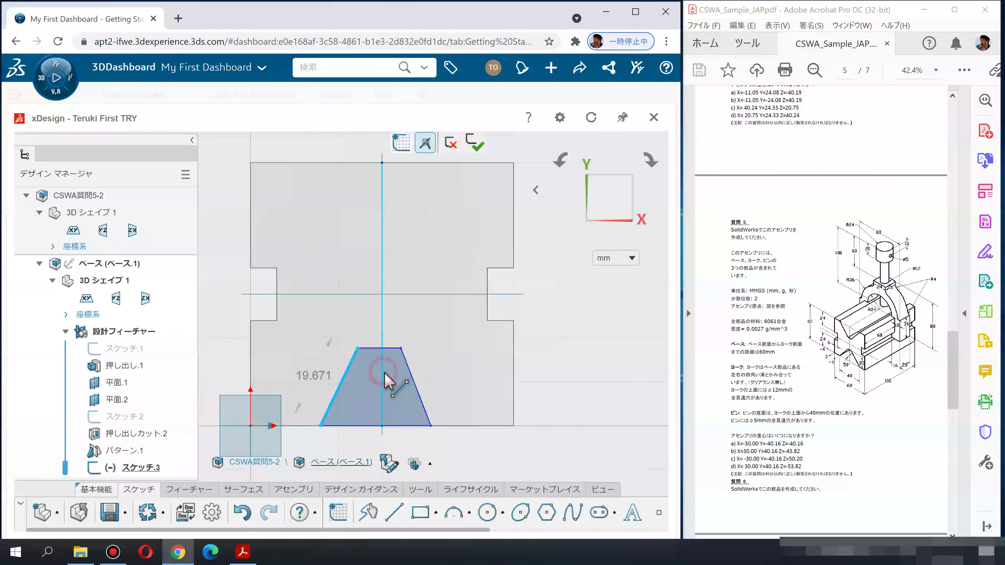
click(407, 376)
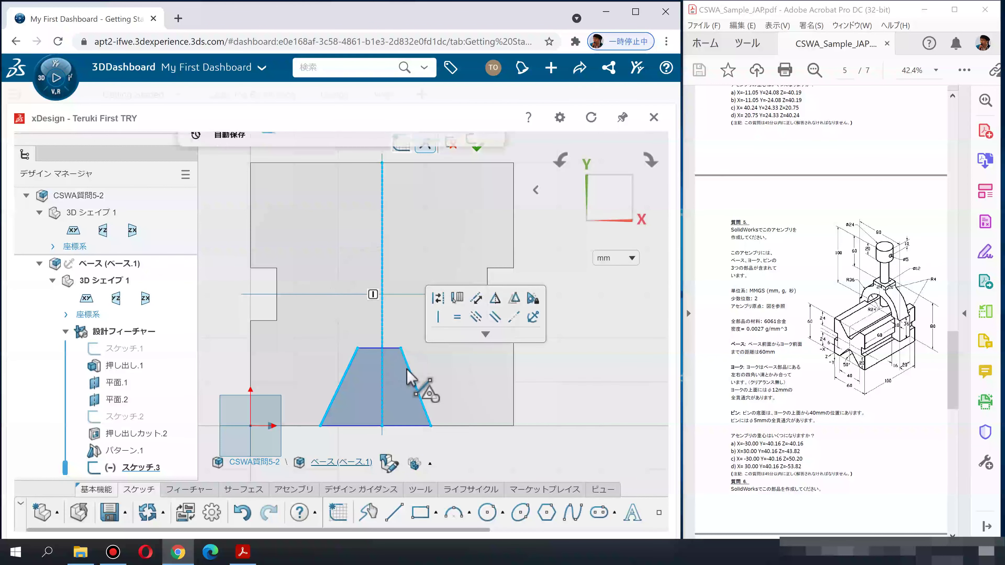
click(476, 316)
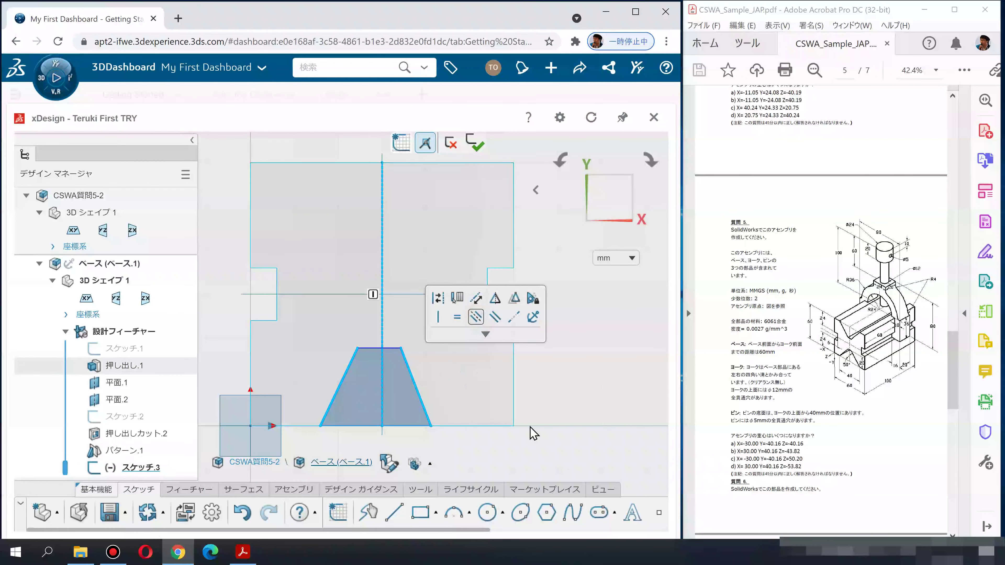
click(401, 440)
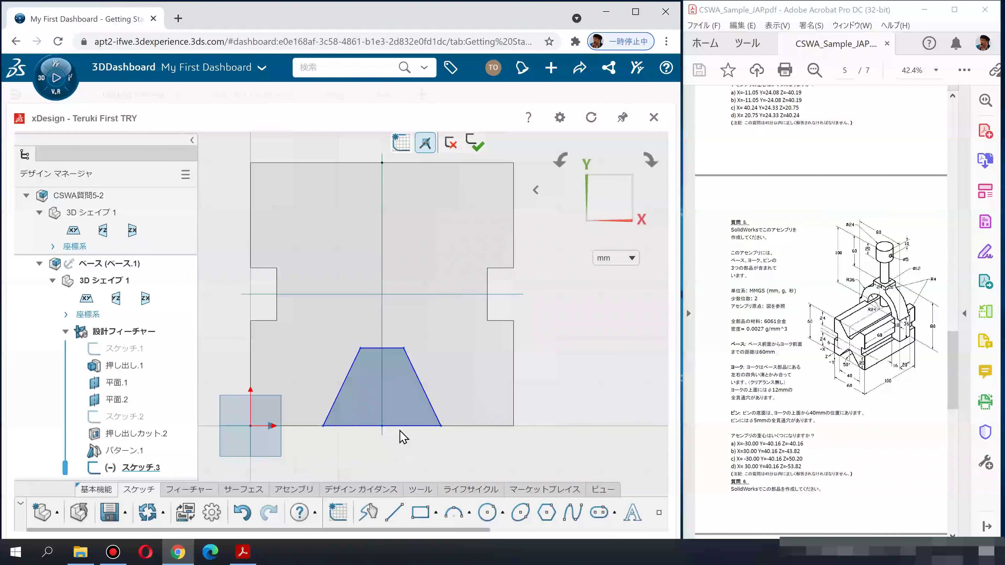
Make the trapezoid's bottom edge collinear with the block's bottom edge
drag(400, 427, 401, 459)
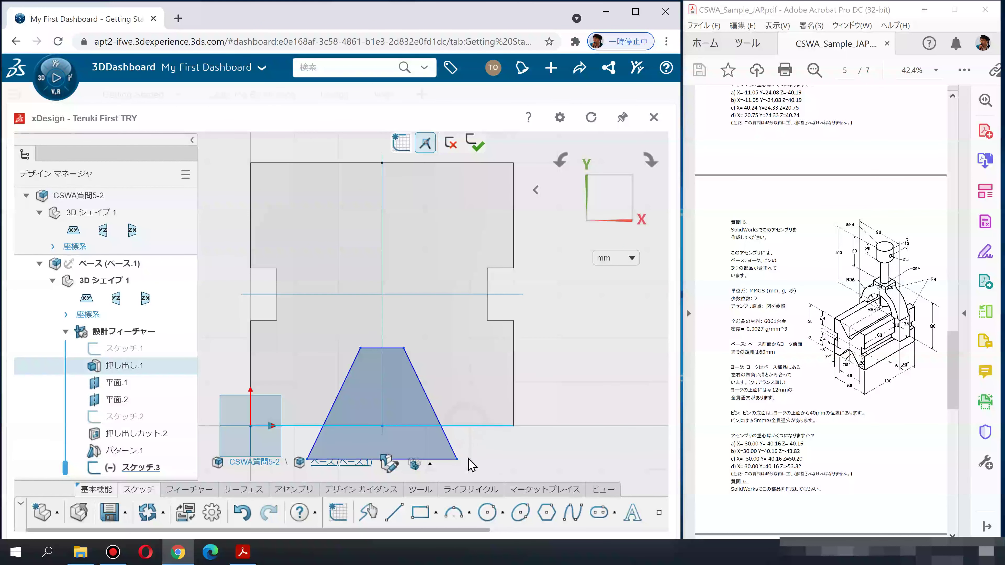
click(439, 459)
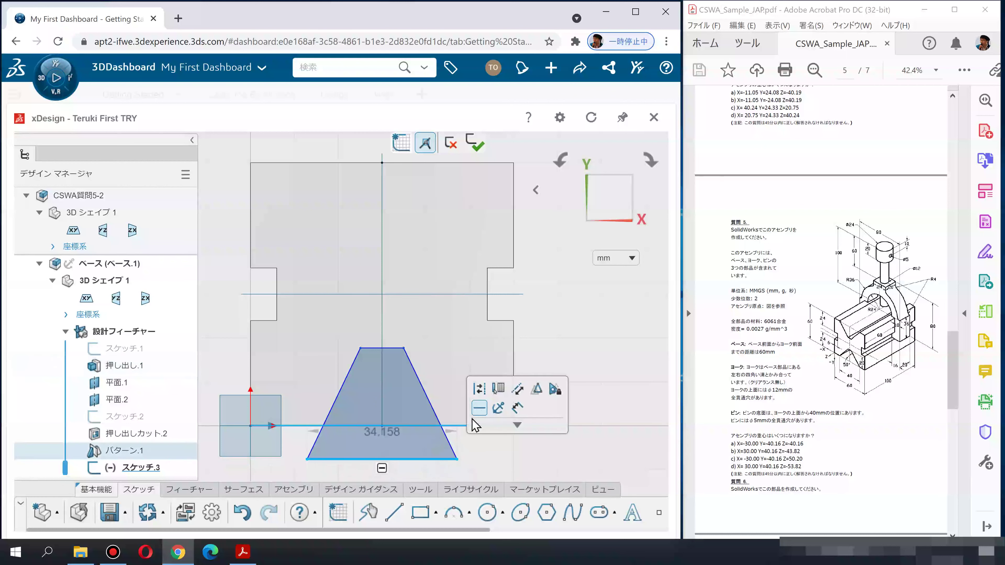
click(480, 409)
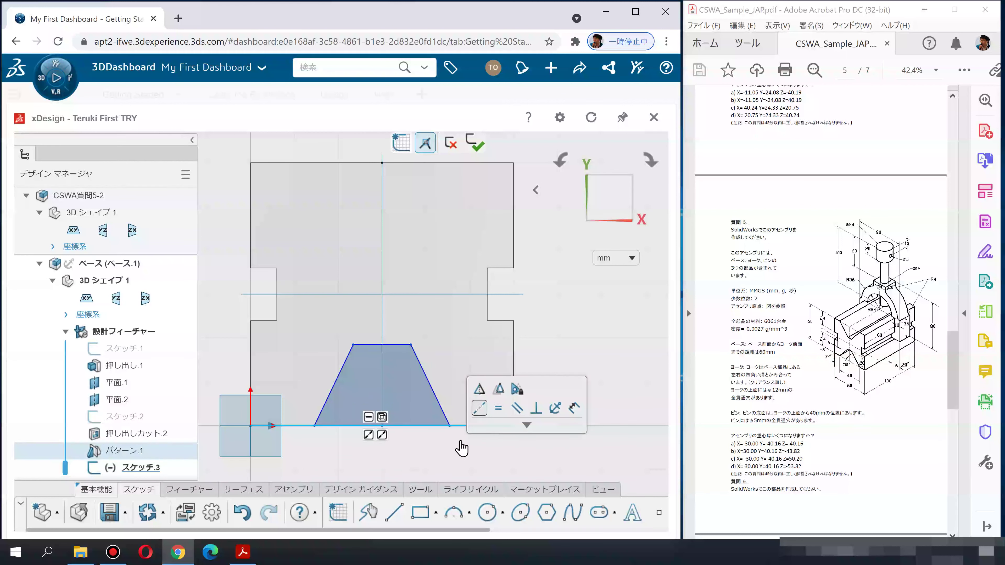
click(453, 453)
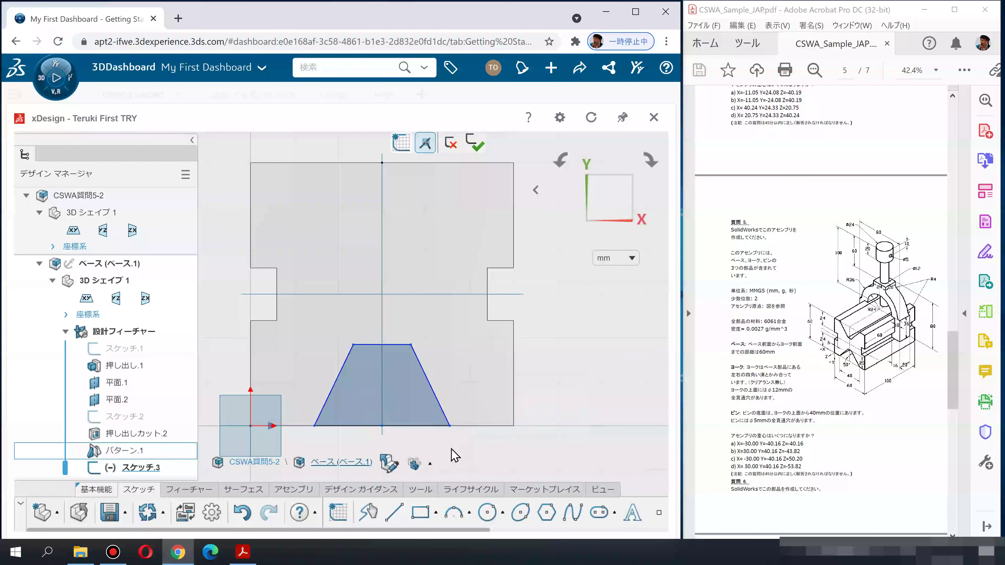
Dimension the trapezoid's base to 40 mm and its height to 20 mm
click(418, 429)
click(392, 454)
text(40)
key(Return)
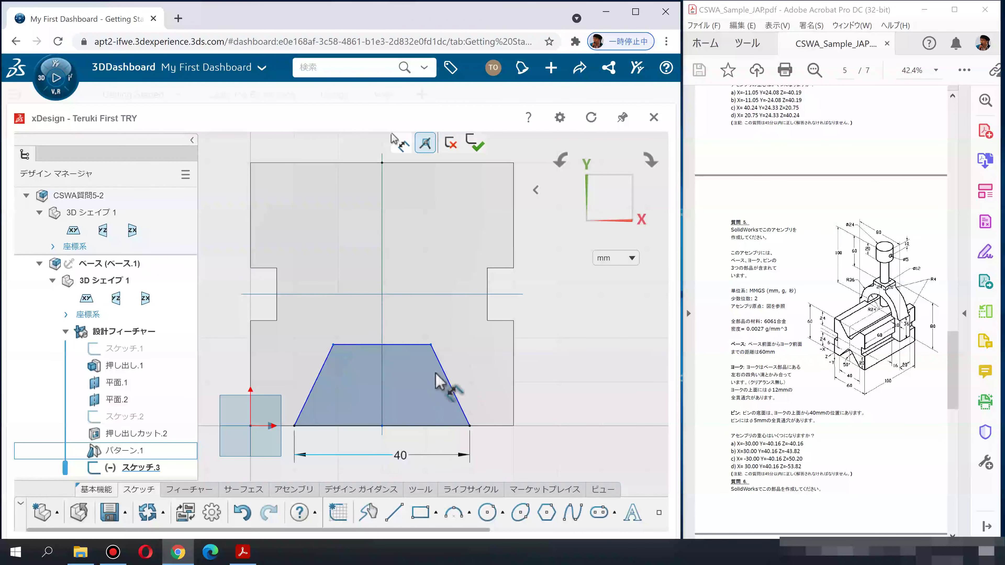
click(416, 345)
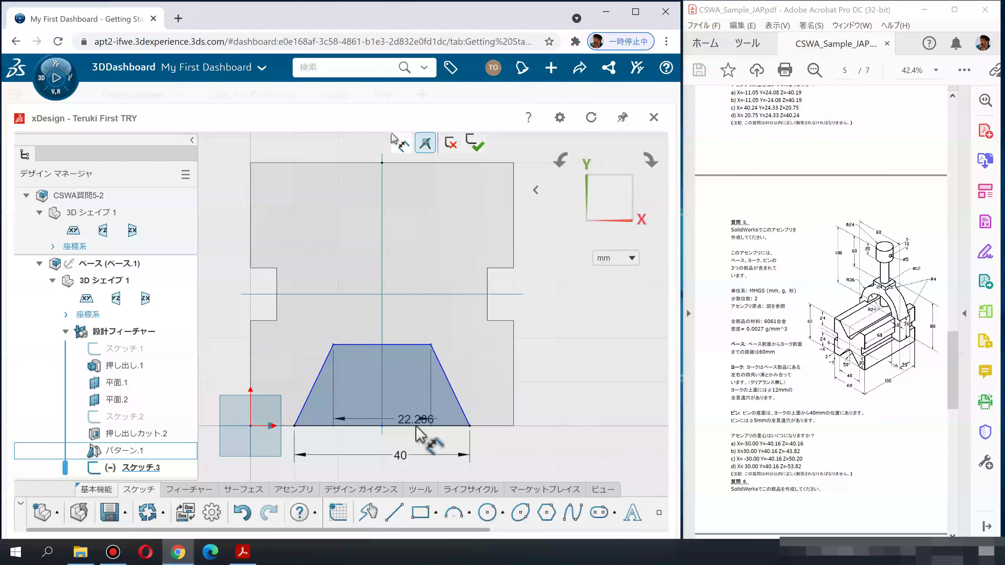
click(415, 426)
click(547, 387)
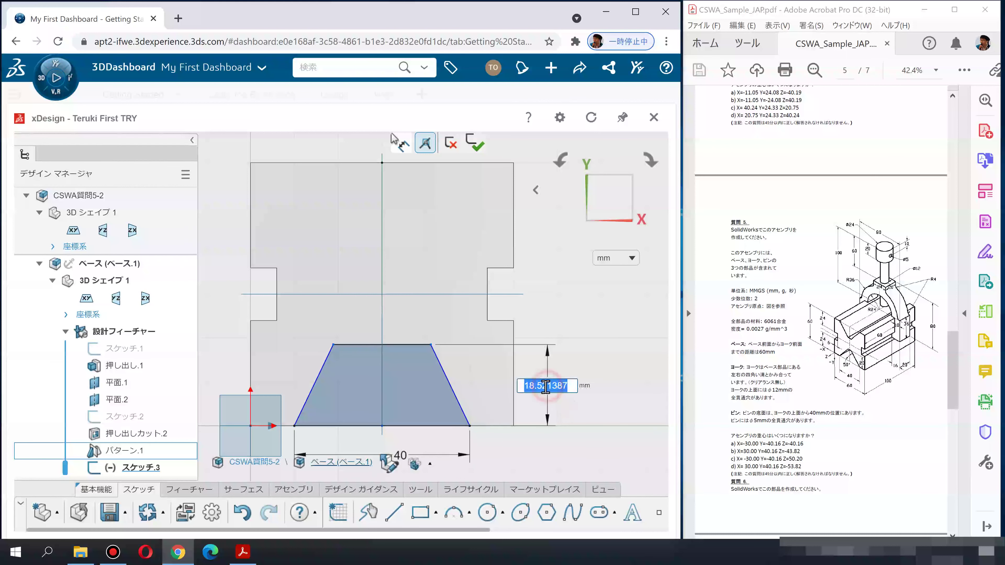
text(20)
key(Return)
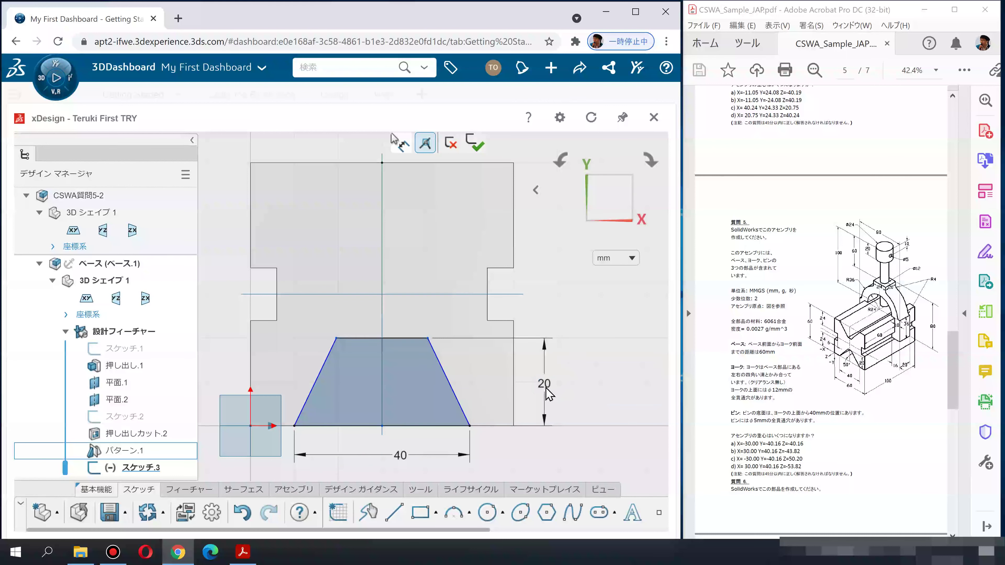
Set the right side-to-base angle to 50° and exit the sketch
click(458, 408)
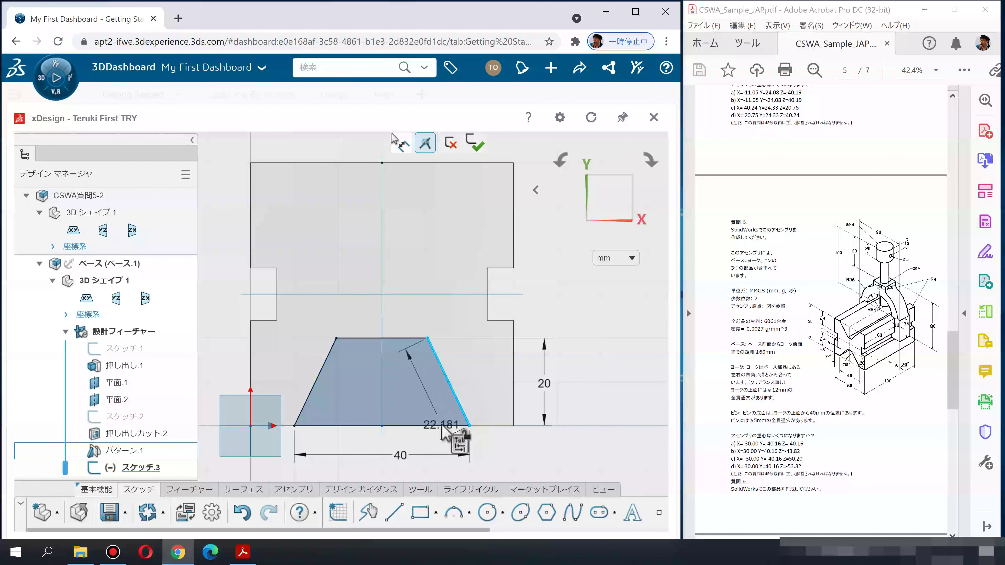
click(442, 425)
click(443, 411)
text(50)
key(Return)
click(474, 143)
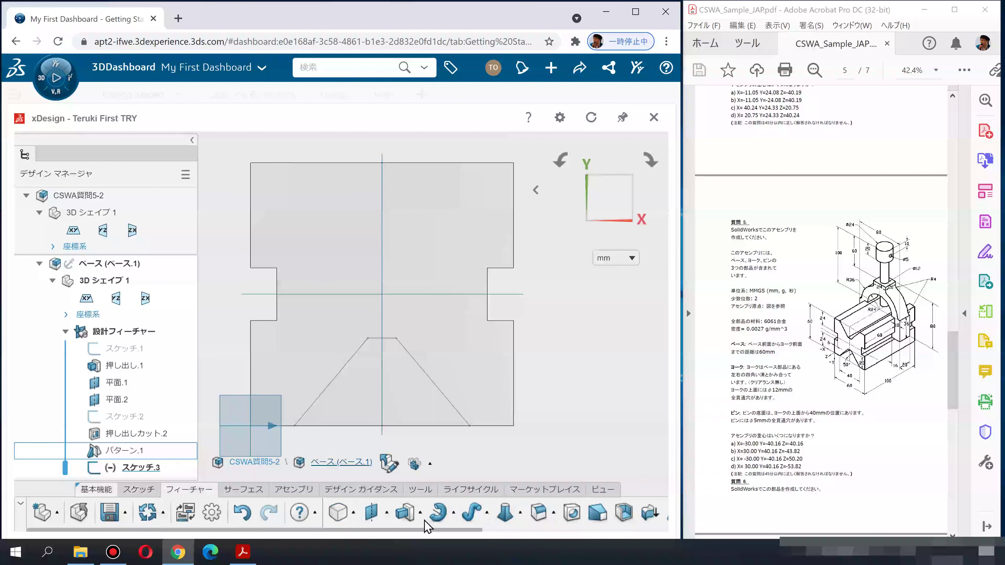
Extrude-cut the trapezoid sketch Through All in the reversed direction to carve the V-groove
click(405, 514)
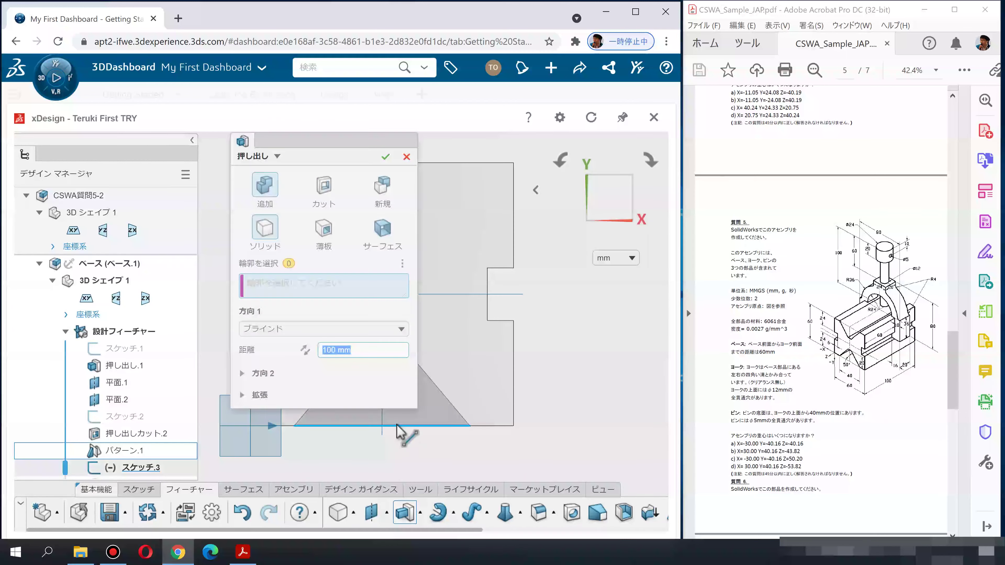
click(413, 425)
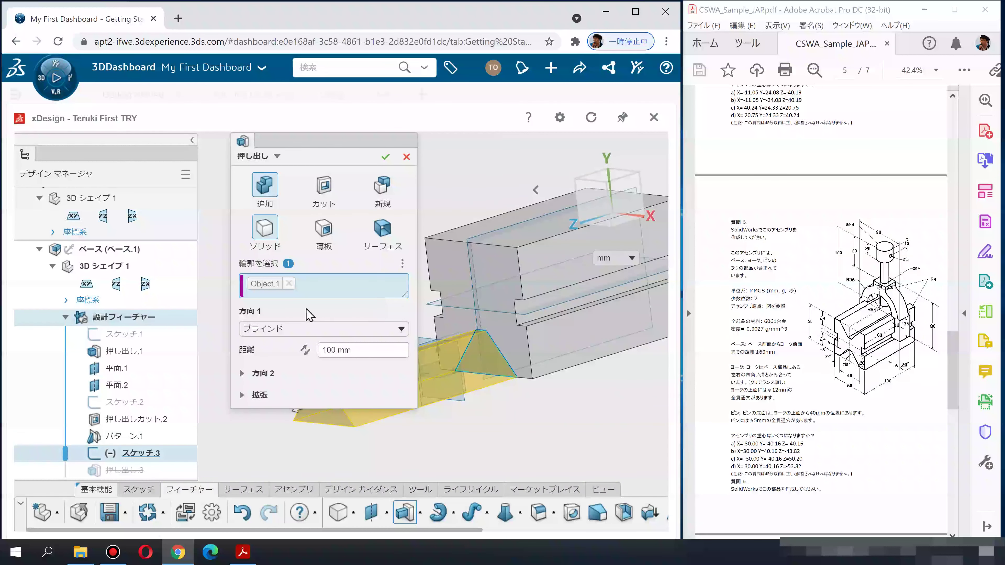
click(305, 350)
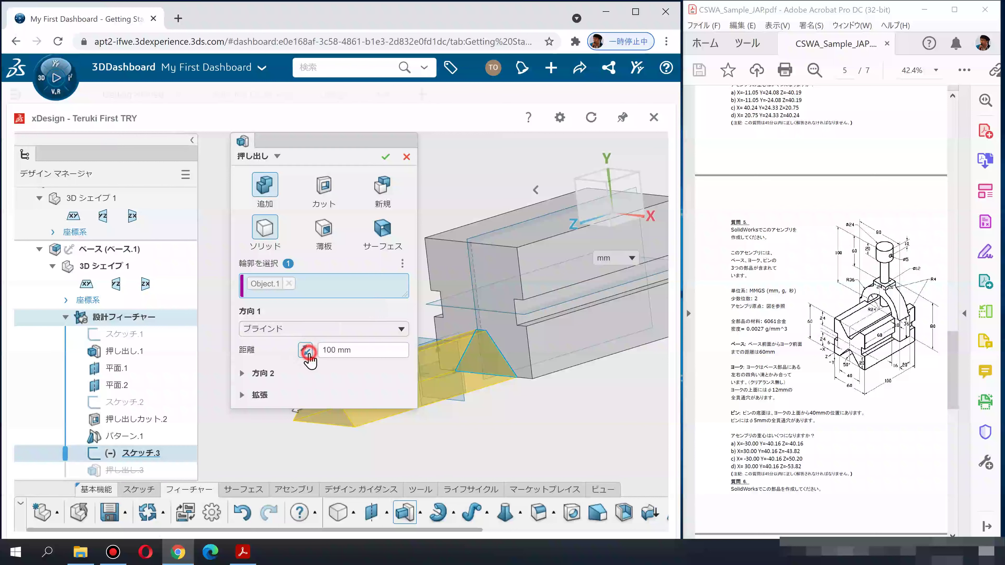
click(300, 334)
click(271, 389)
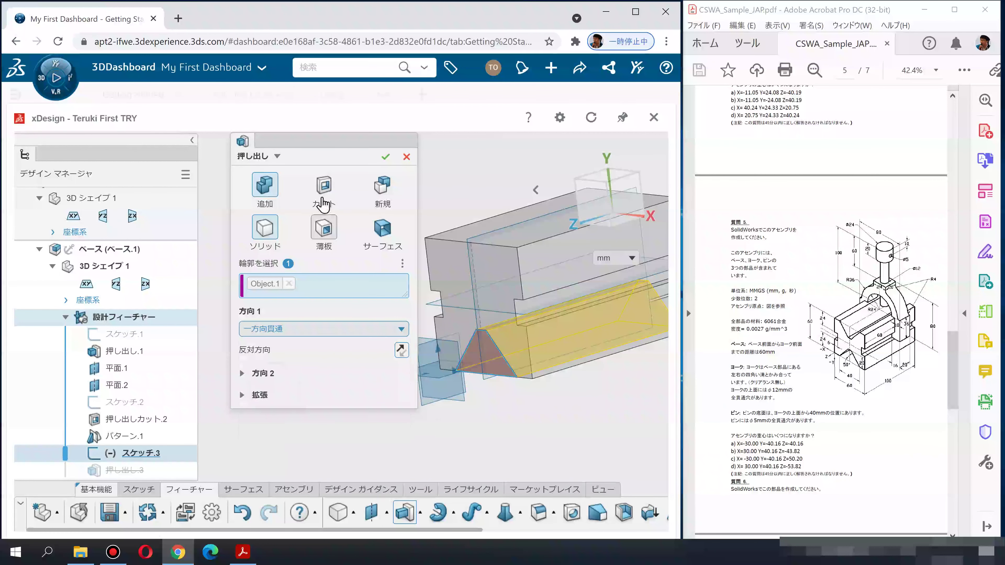
click(324, 186)
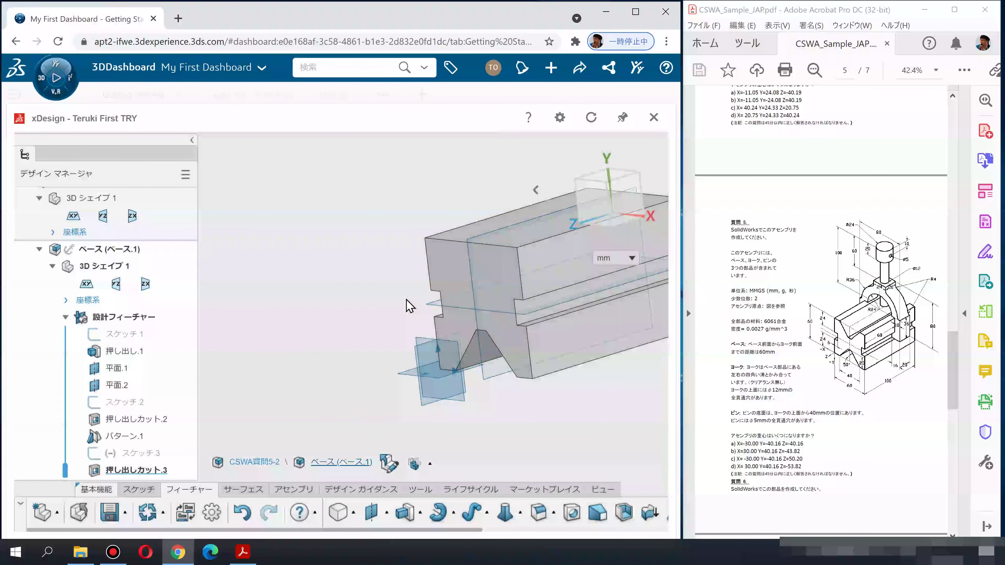
drag(476, 530, 614, 538)
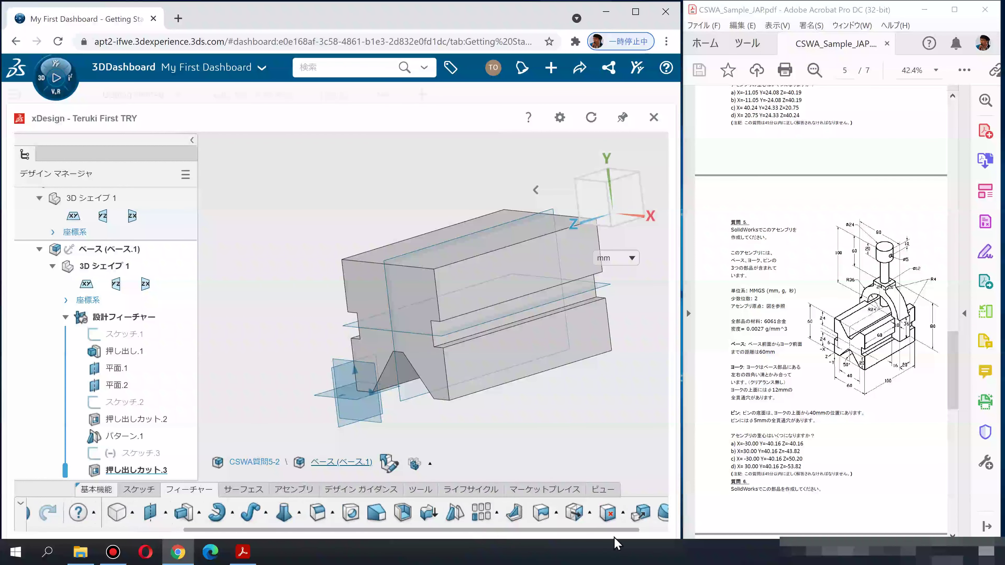
Feature-mirror the V-groove extrude cut across 平面.2, then orbit to see both grooves
click(454, 522)
middle_drag(460, 442, 557, 449)
scroll(428, 344, up, 3)
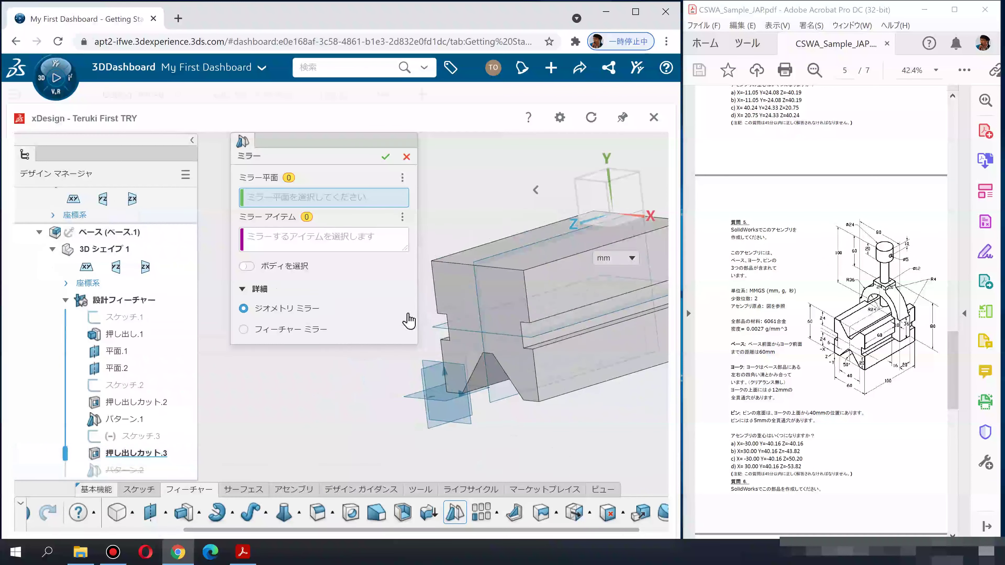
click(437, 330)
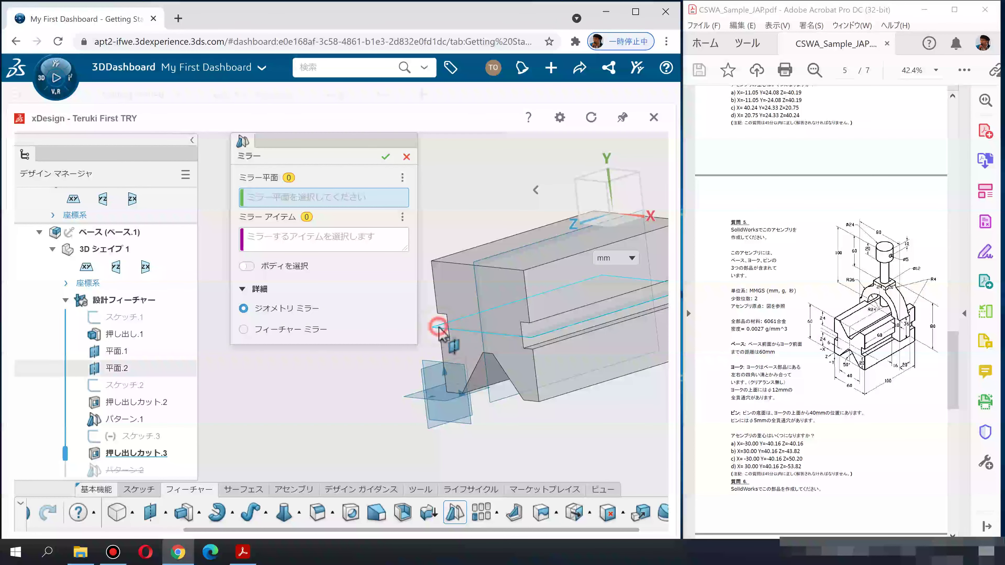
click(293, 329)
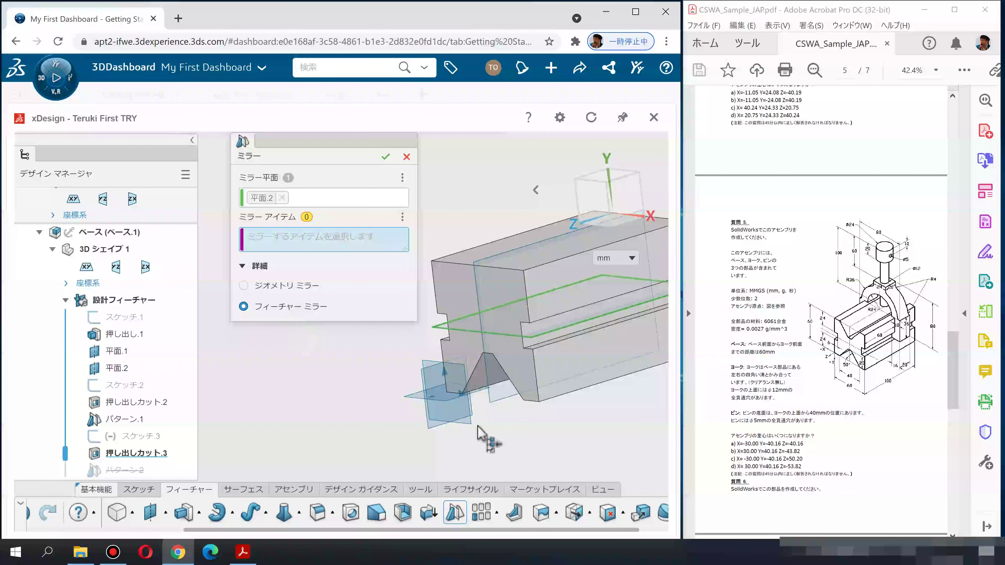
click(486, 384)
click(385, 157)
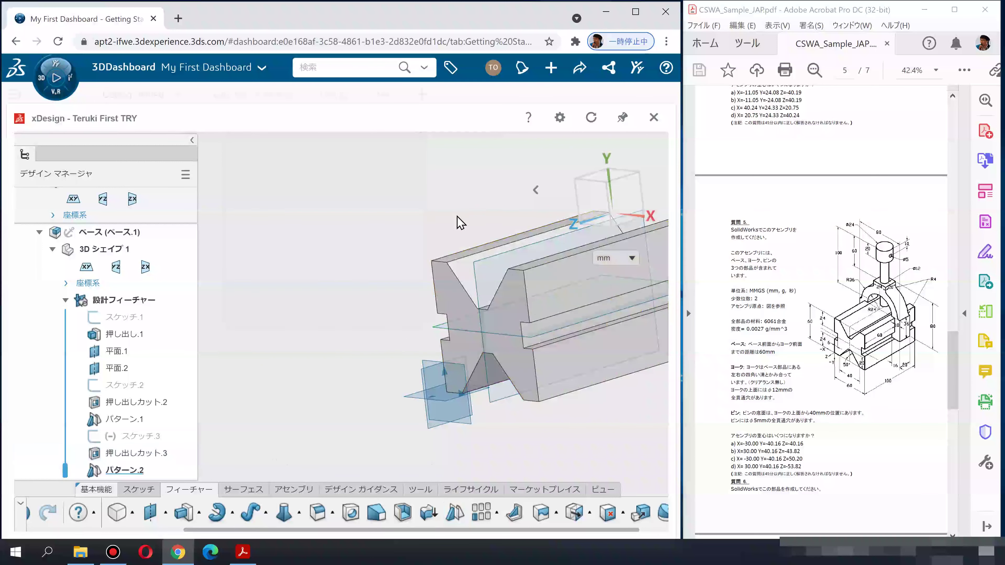
mouse_move(376, 247)
middle_down()
mouse_move(429, 255)
mouse_move(392, 241)
mouse_move(390, 264)
mouse_move(395, 254)
mouse_move(357, 251)
middle_up()
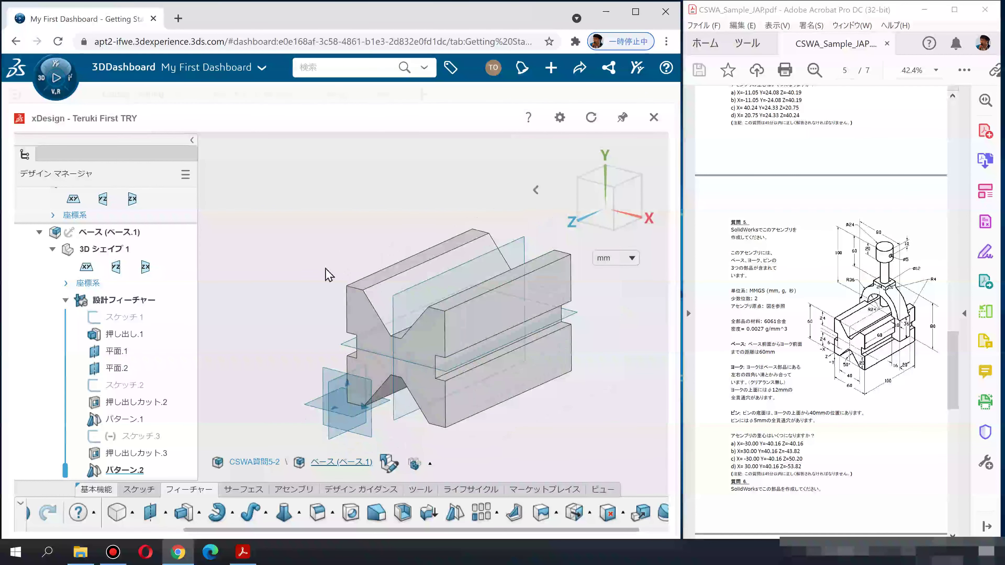
Switch to the アセンブリ tools, collapse the base's 3D シェイプ 1, and return to CSWA質問5-2
mouse_move(303, 307)
middle_down()
mouse_move(300, 257)
mouse_move(293, 294)
middle_up()
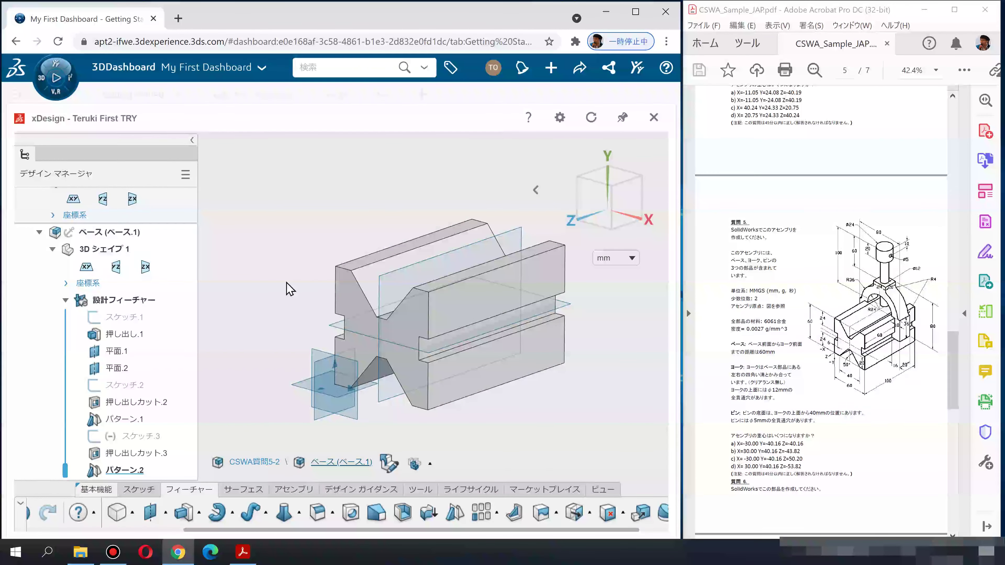
click(291, 493)
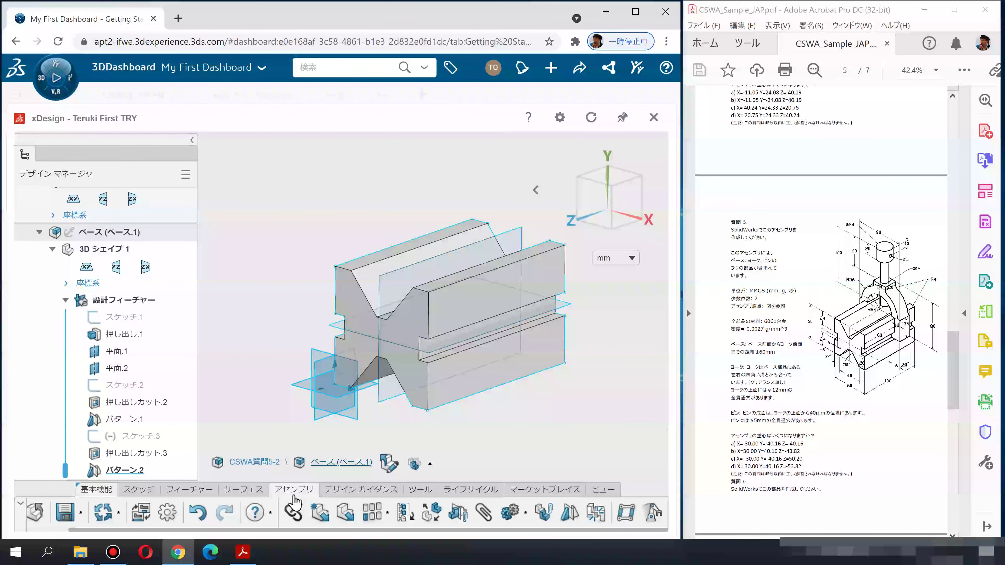
click(52, 249)
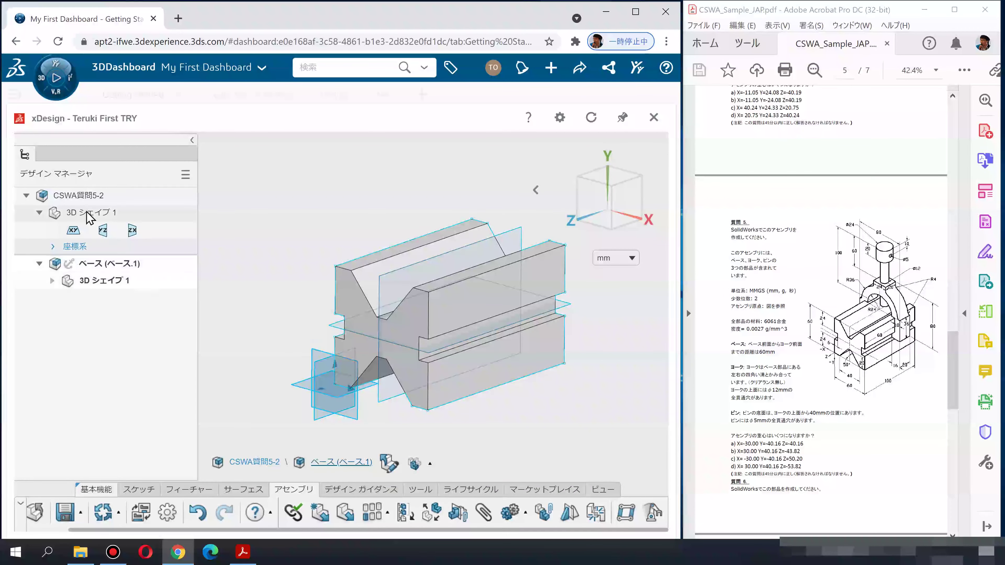
click(82, 198)
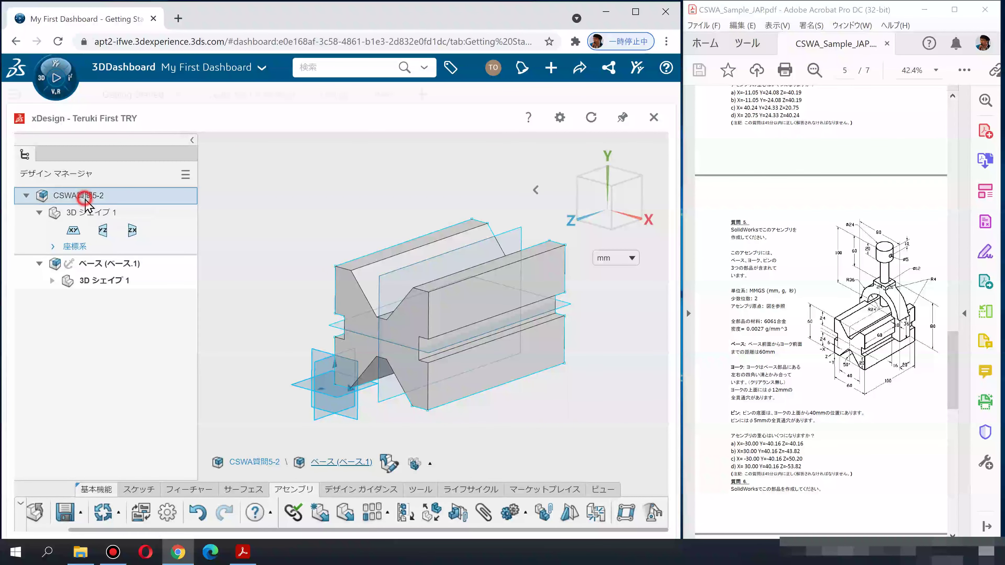
click(281, 210)
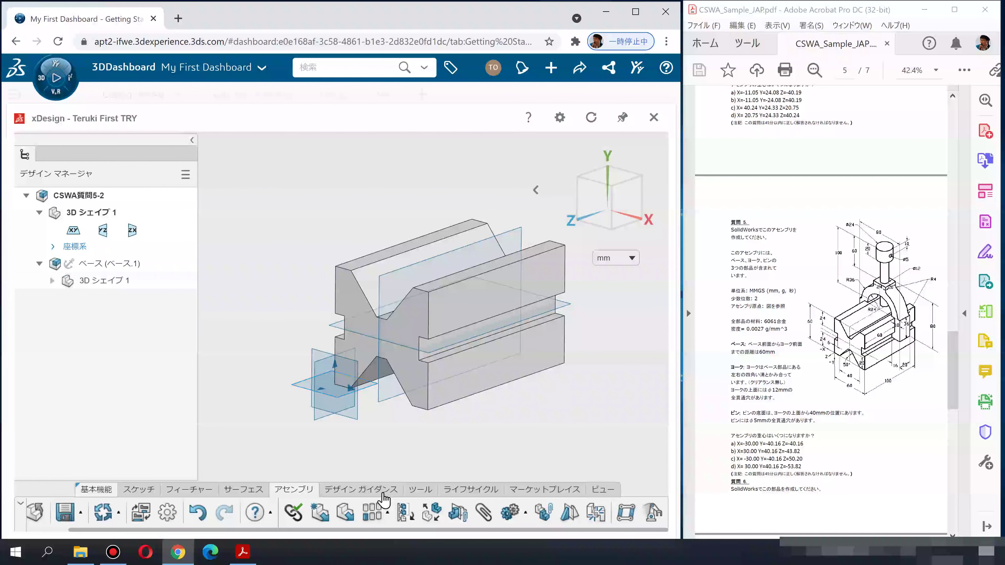
click(323, 519)
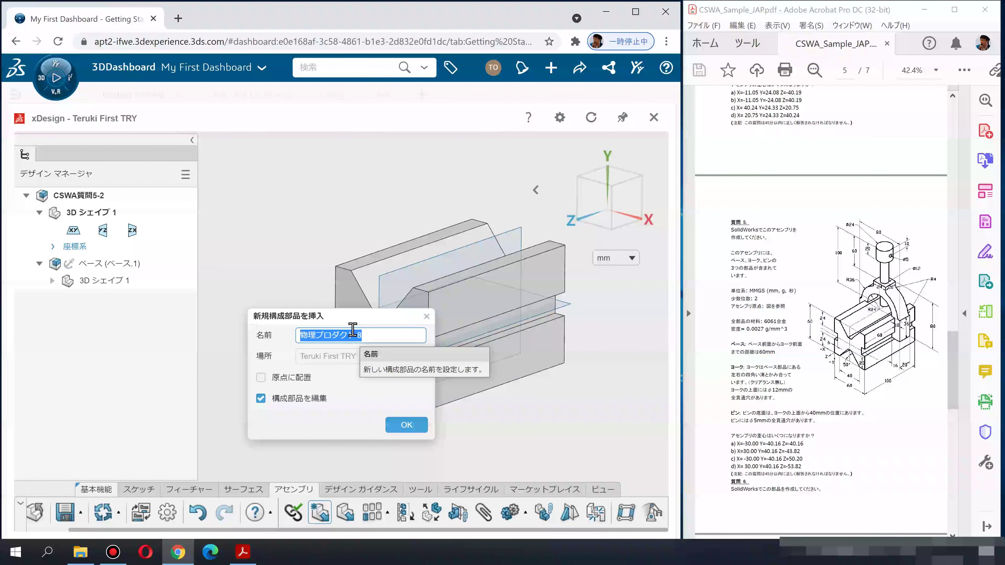
Insert a new component named ヨーク into the CSWA質問5-2 assembly
text(よ)
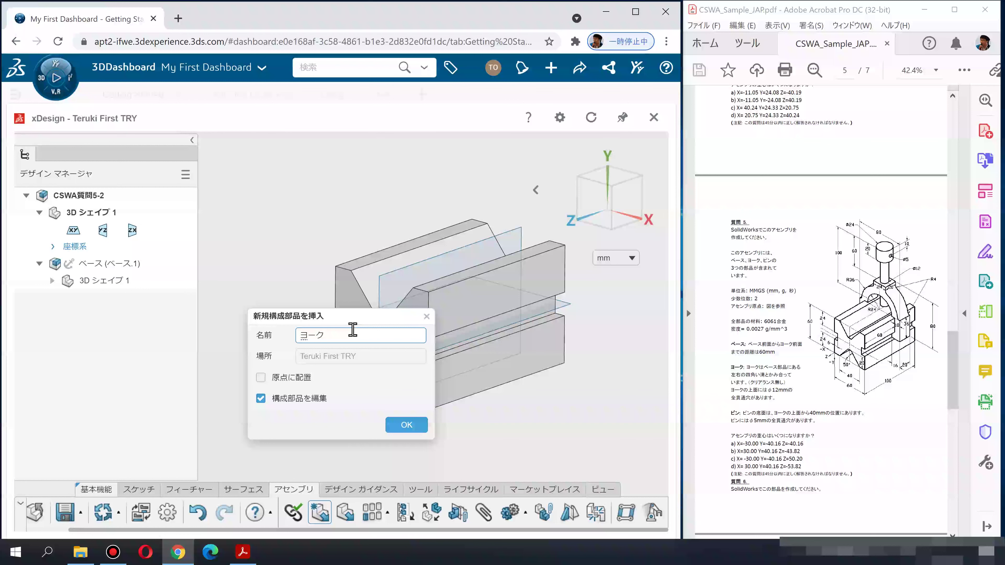
click(414, 428)
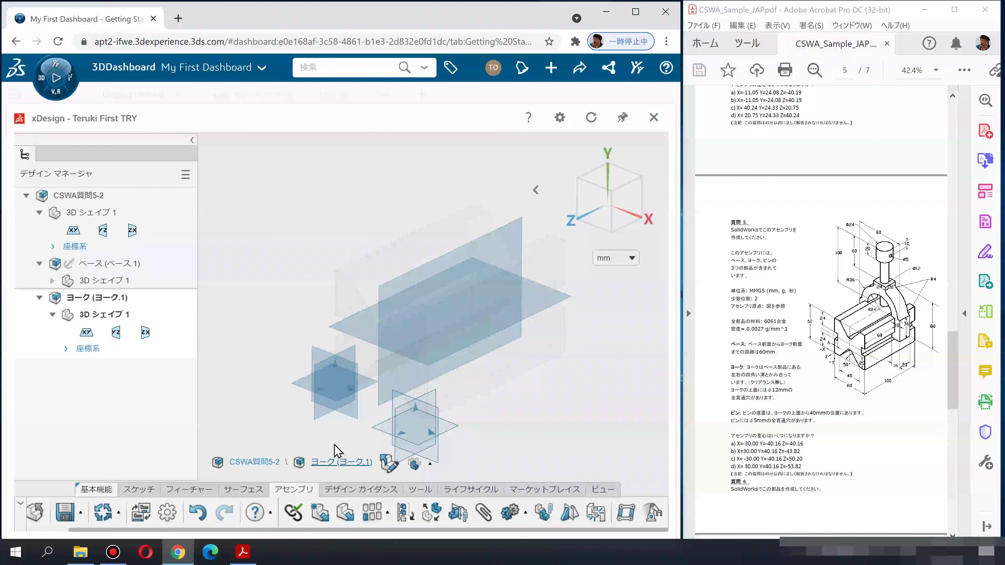
middle_drag(463, 446, 525, 397)
click(117, 297)
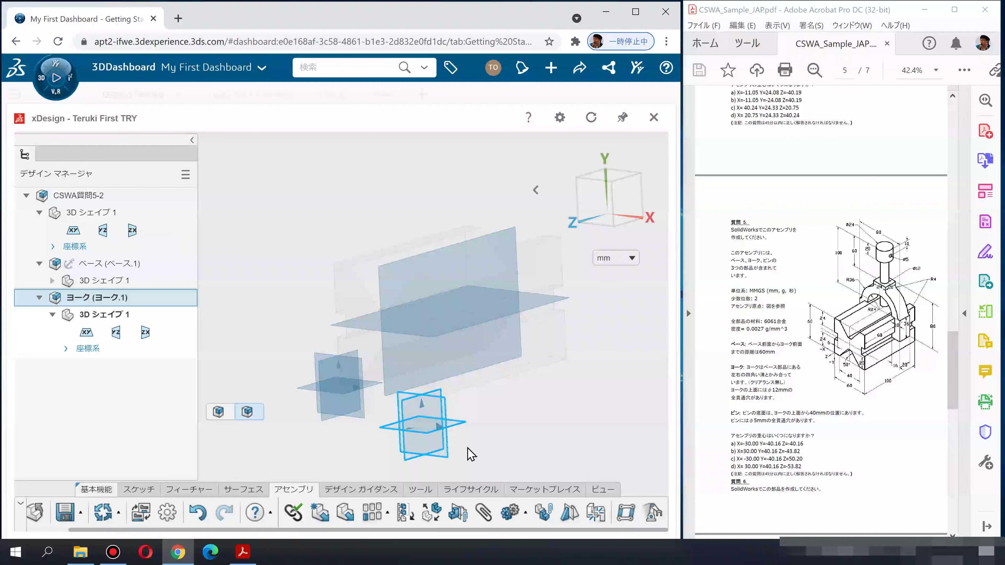
Select the ヨーク component and drag its manipulator to move it clear of the base
middle_drag(323, 406, 335, 435)
click(112, 315)
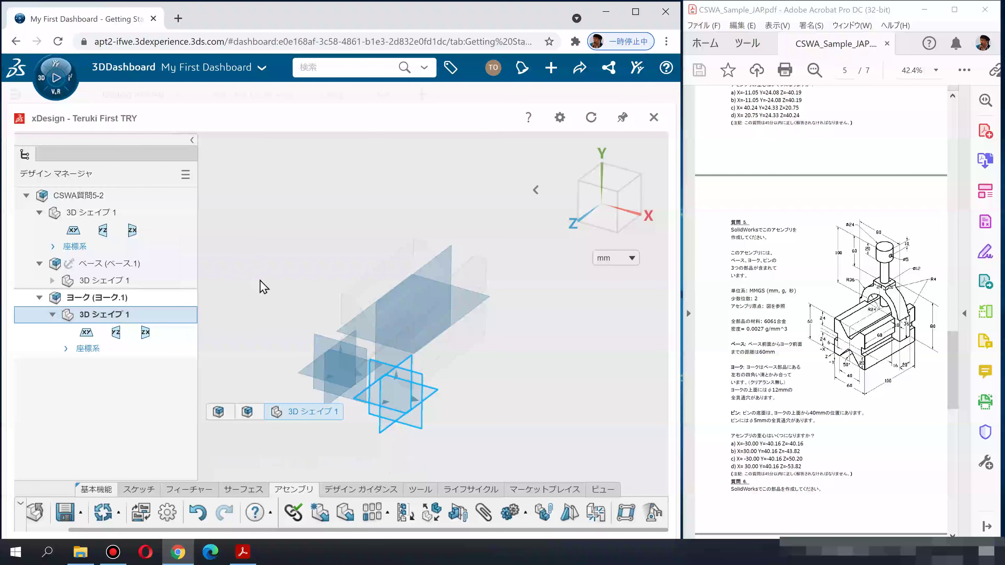
click(214, 280)
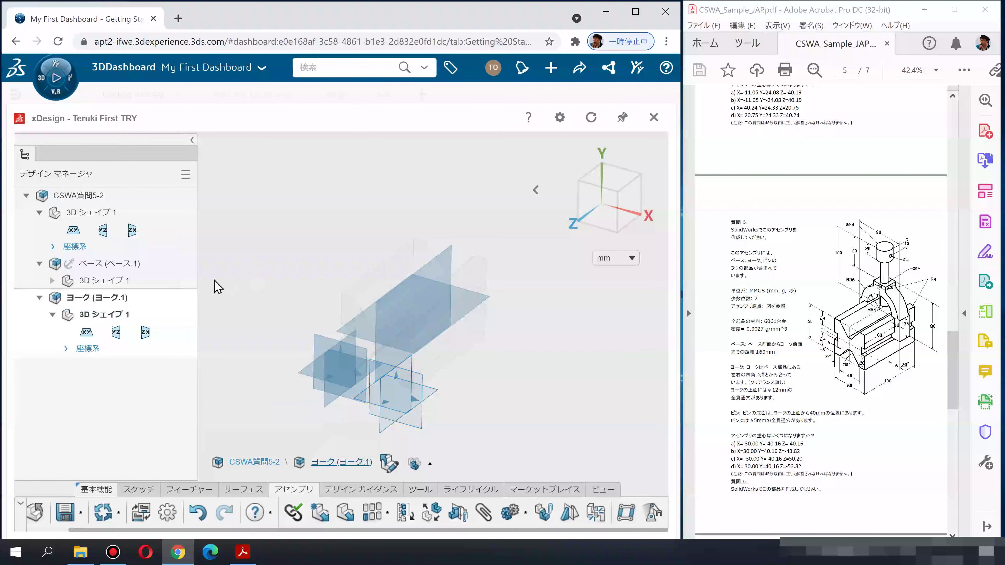
click(83, 204)
click(289, 241)
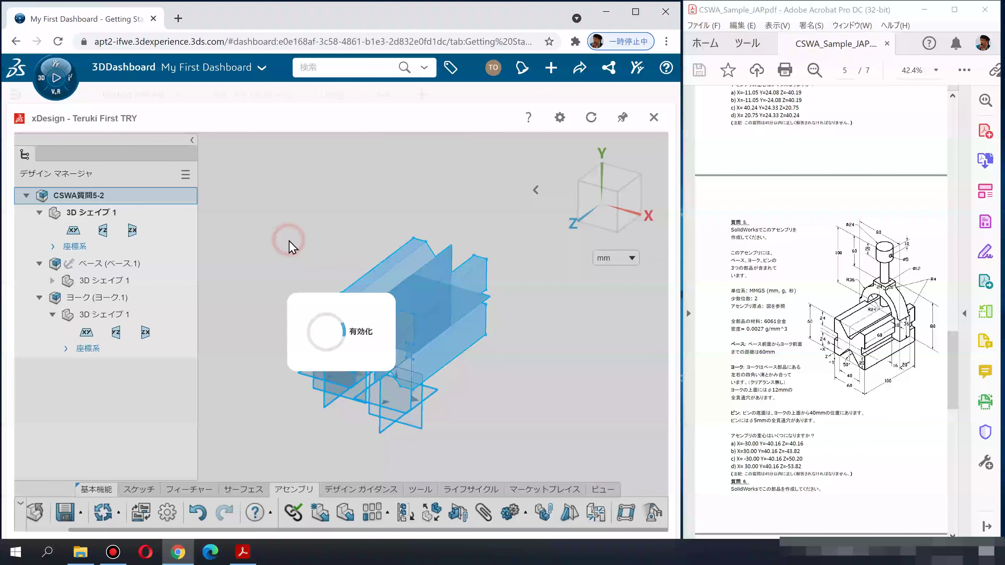
click(97, 302)
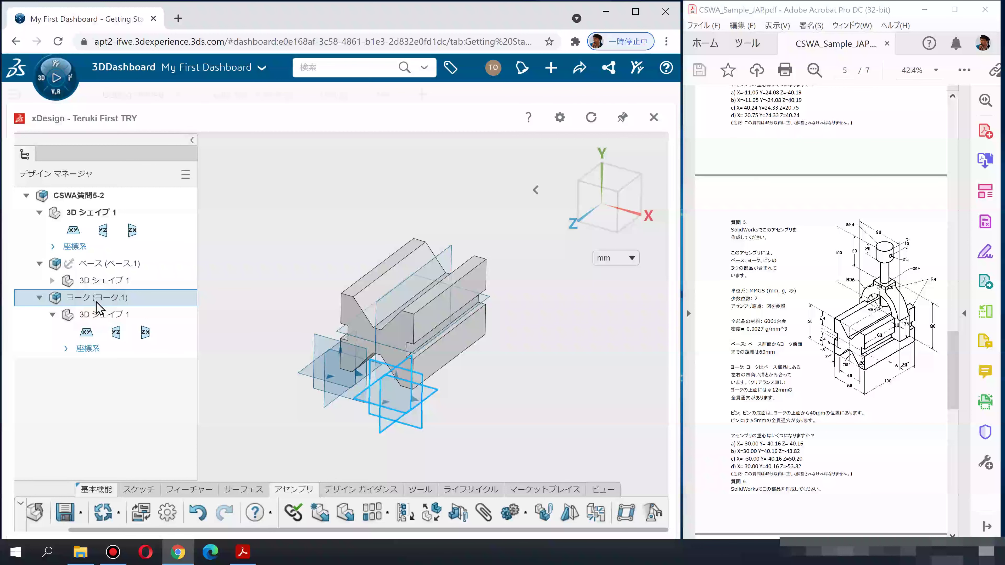
drag(432, 412, 435, 442)
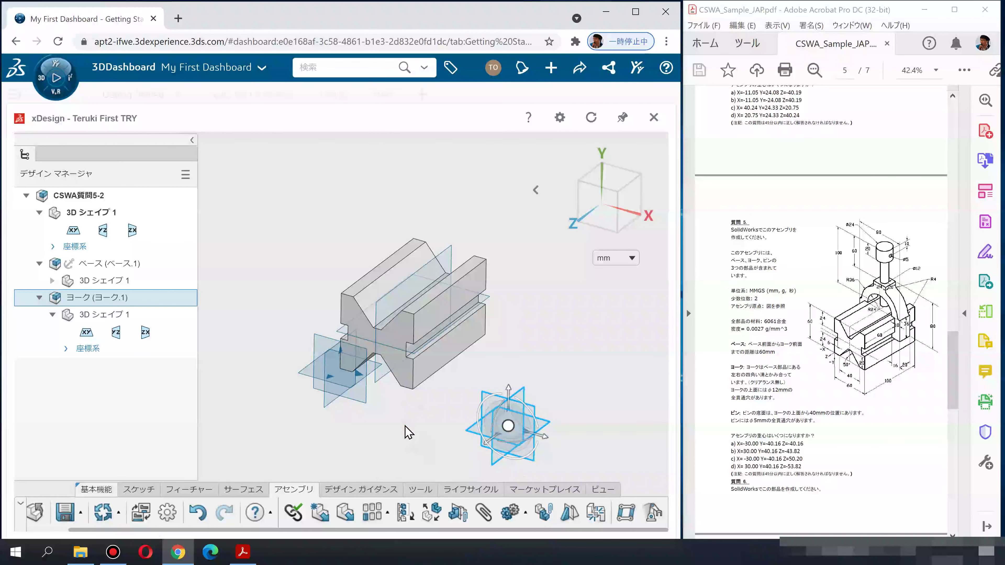
click(408, 434)
mouse_move(396, 412)
middle_down()
mouse_move(358, 406)
mouse_move(388, 404)
middle_up()
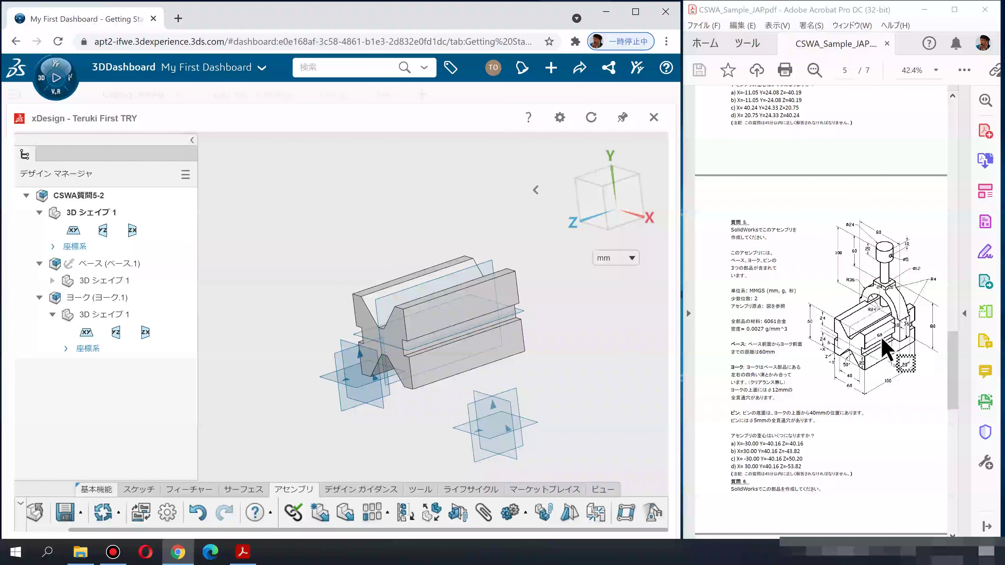
middle_drag(624, 397, 376, 471)
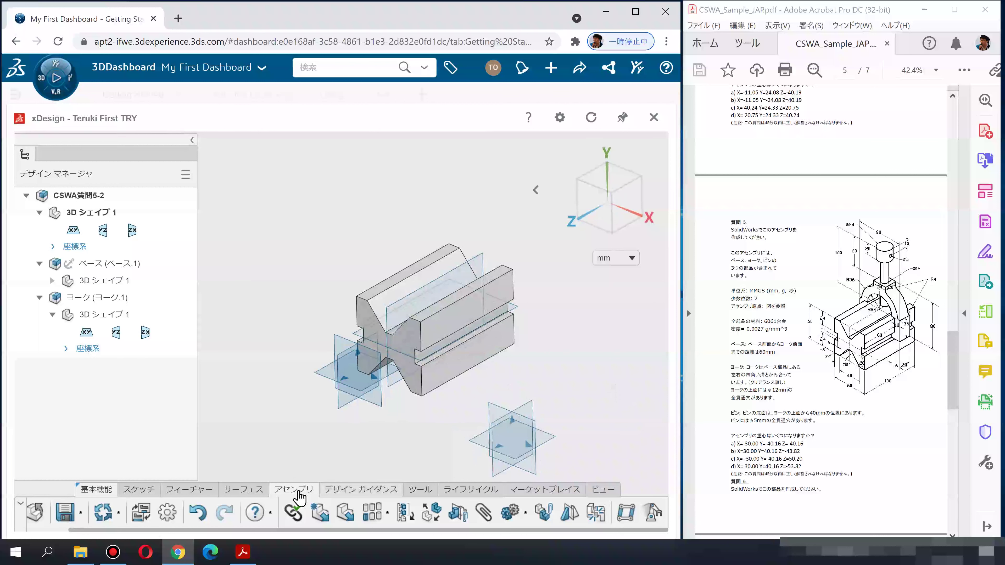
click(484, 513)
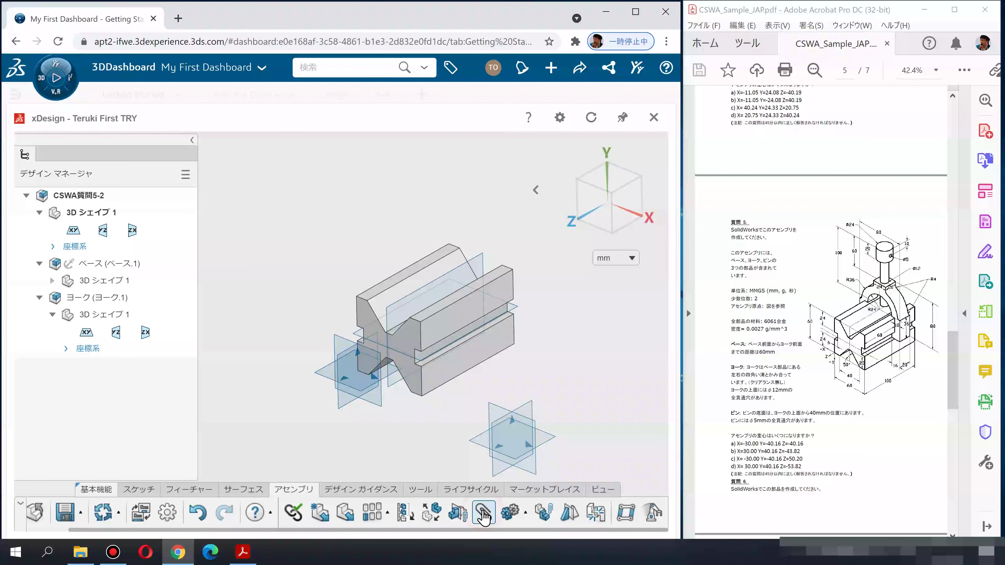
Apply a 60 mm distance mate between the base's front face and the yoke's XY plane
click(368, 319)
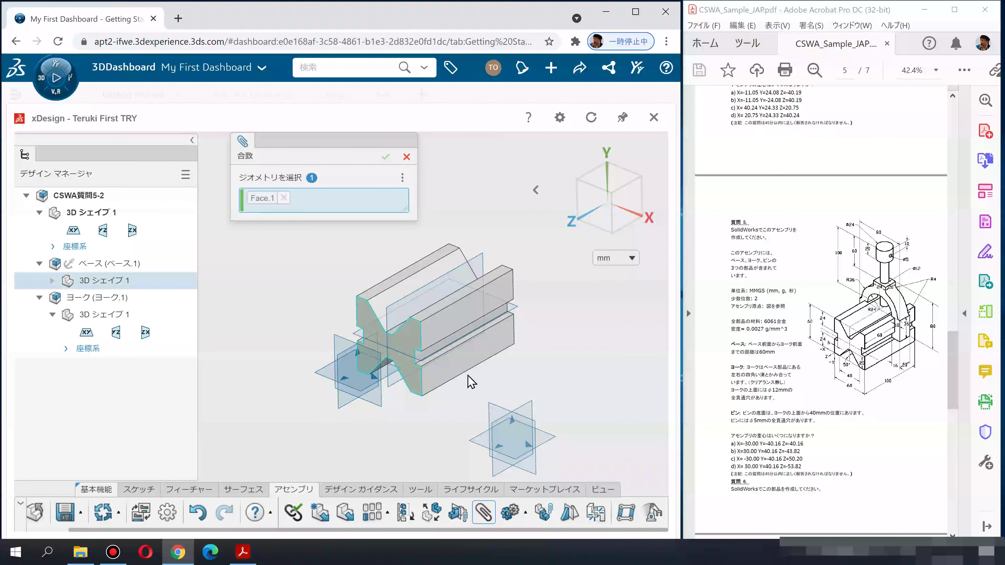
click(495, 412)
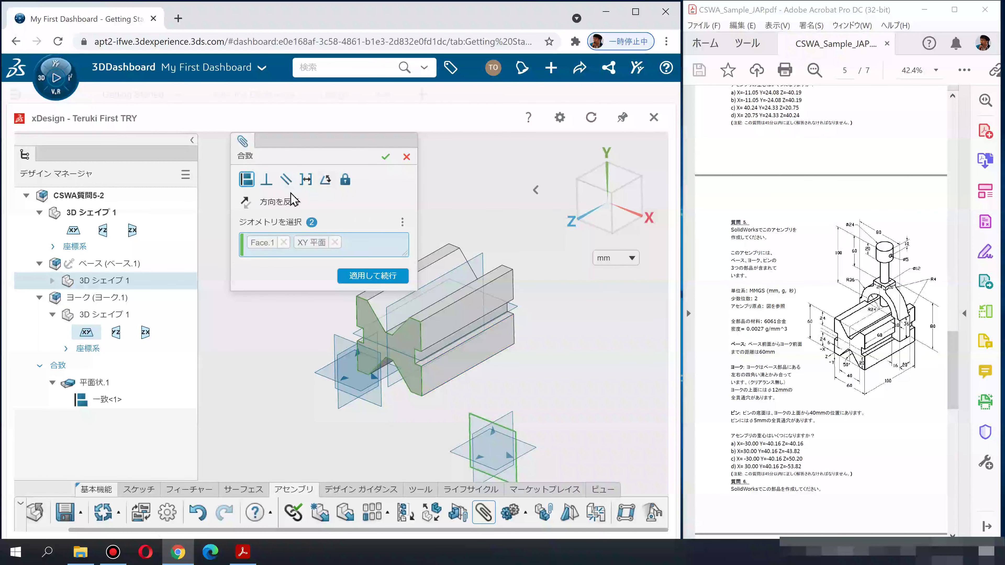
click(309, 182)
click(358, 273)
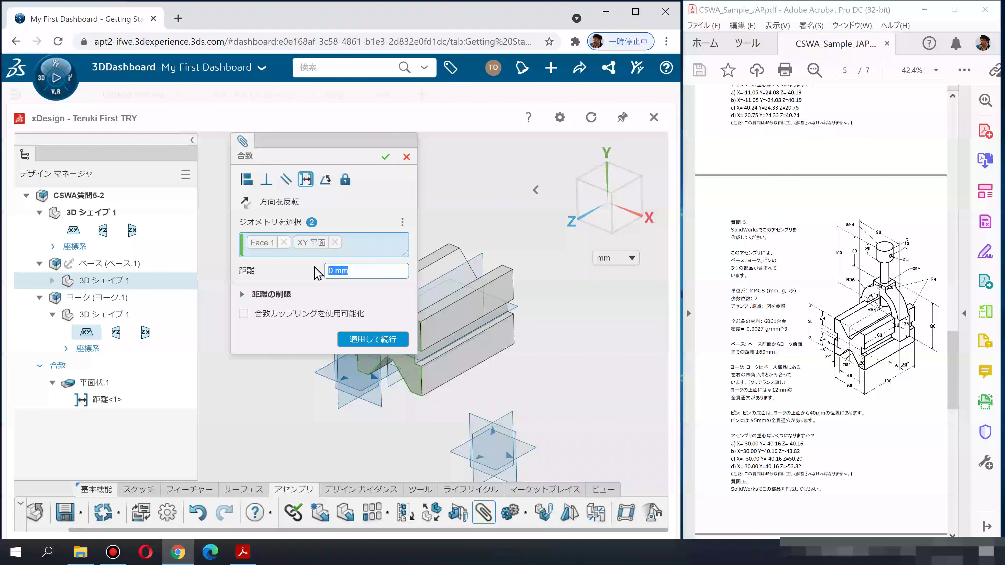
text(60)
key(Return)
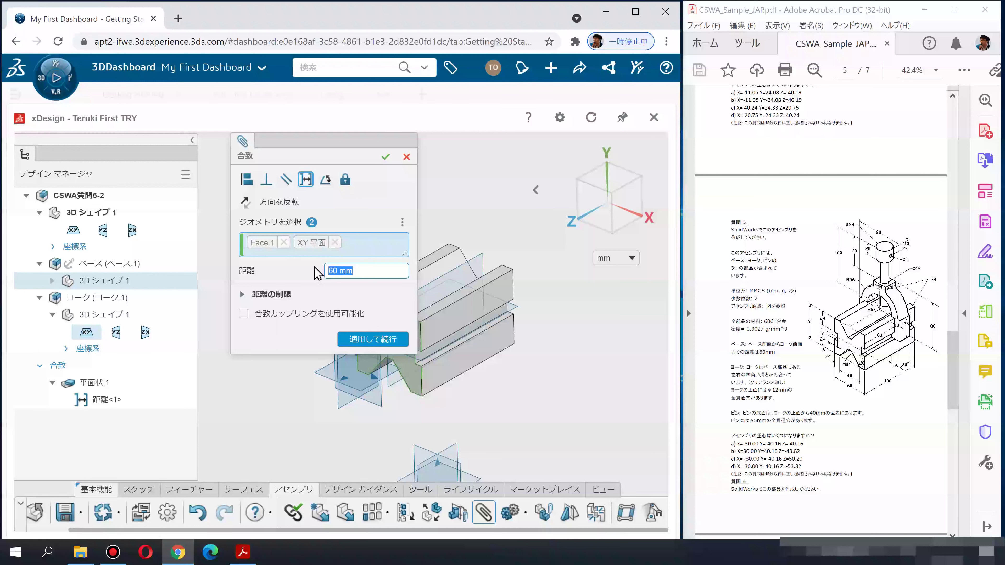
click(251, 205)
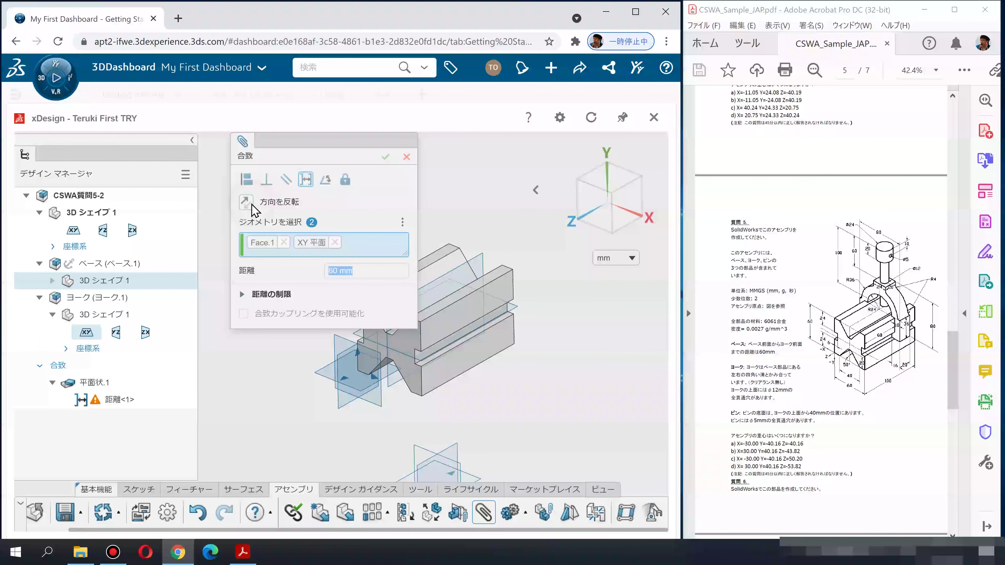
click(247, 203)
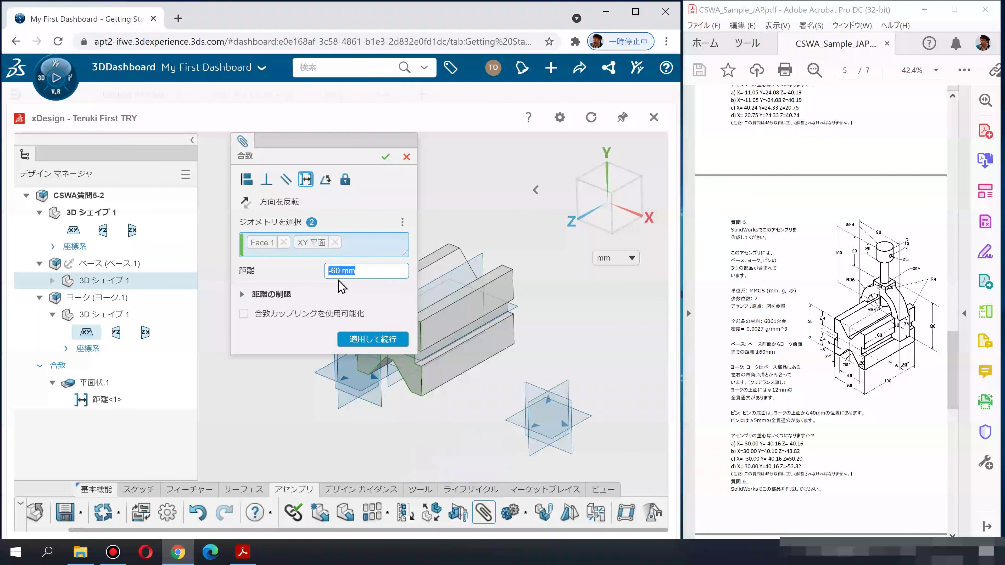
click(372, 340)
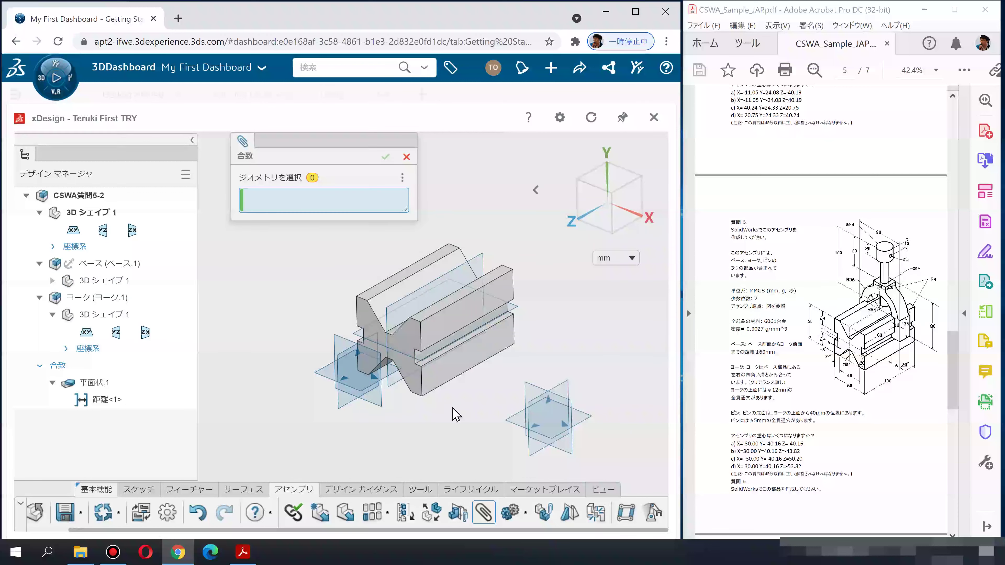
Apply a coincident mate between the base's 平面.1 and the yoke's YZ plane
middle_drag(459, 426, 421, 347)
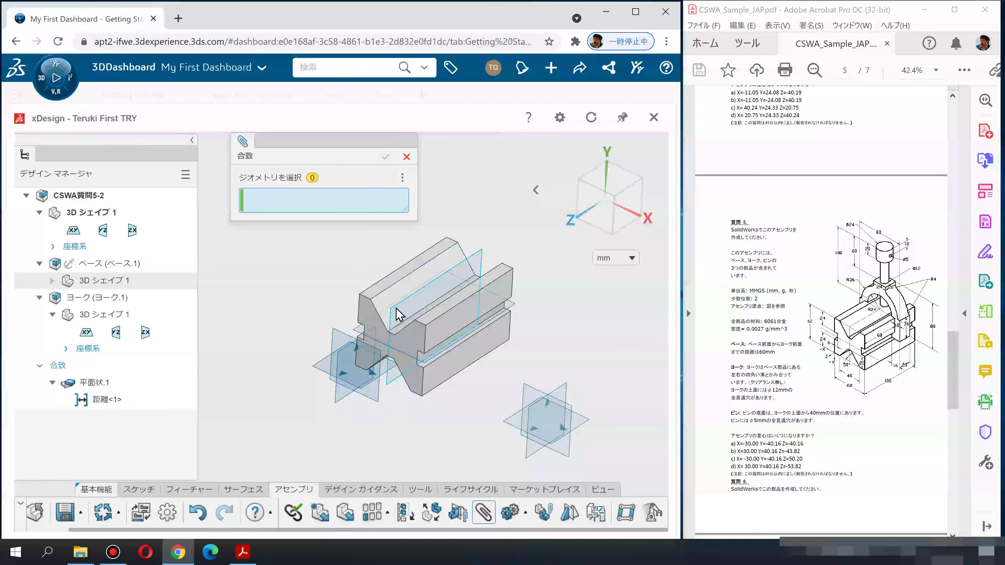
click(399, 315)
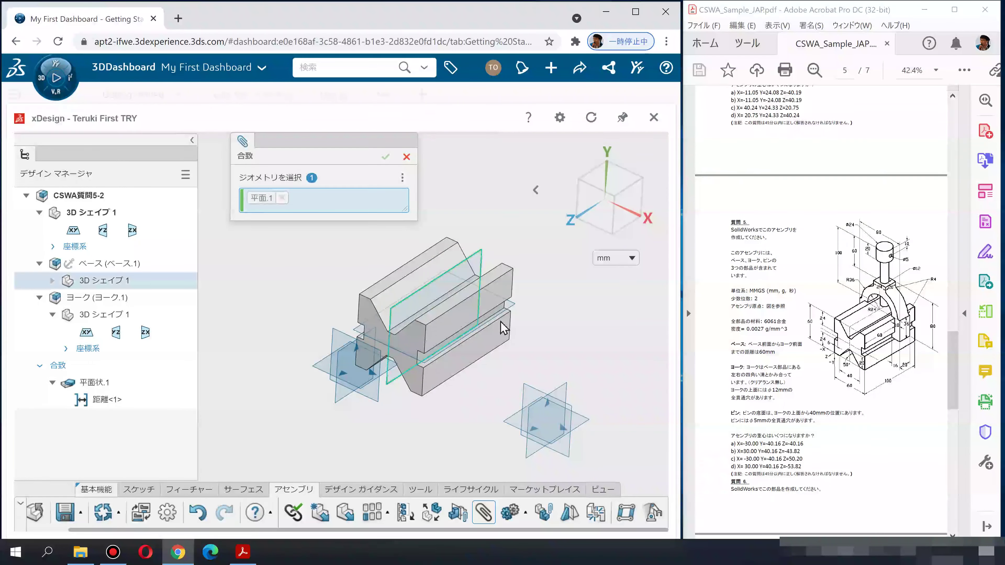
click(566, 389)
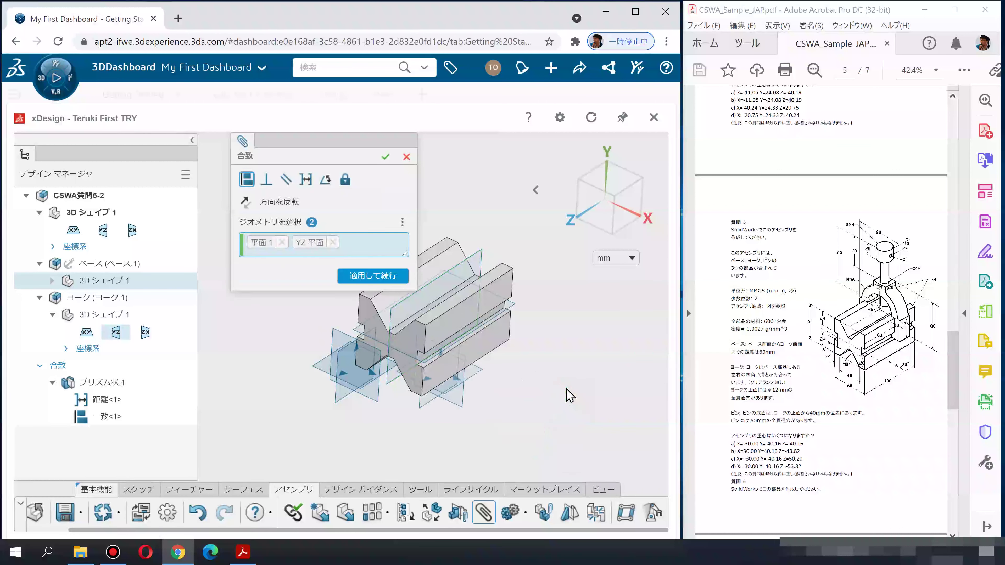
mouse_move(523, 447)
middle_down()
mouse_move(565, 429)
mouse_move(468, 397)
middle_up()
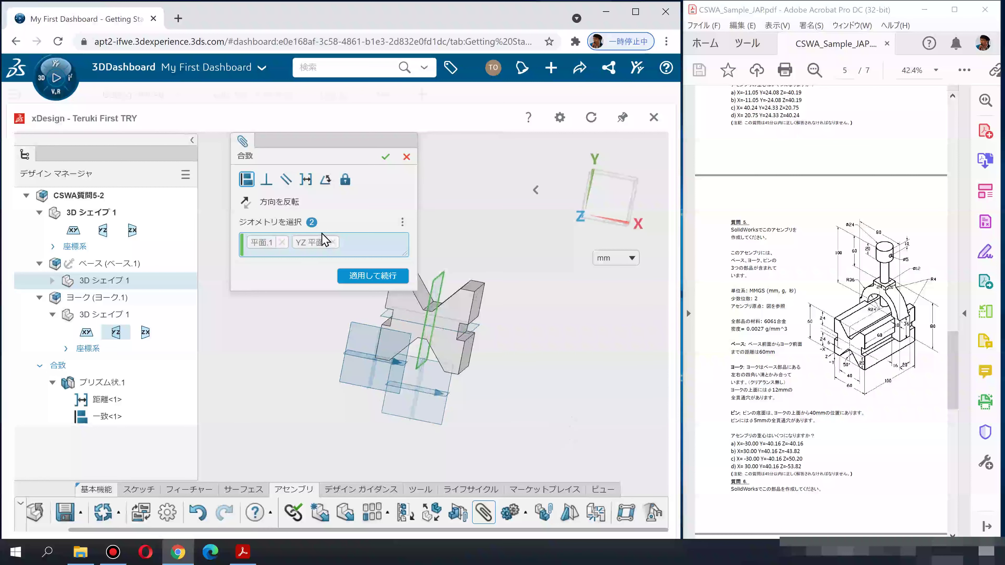
click(361, 276)
Apply a coincident mate between the yoke's ZX plane and the base's top face
mouse_move(343, 370)
middle_down()
mouse_move(310, 380)
mouse_move(496, 439)
middle_up()
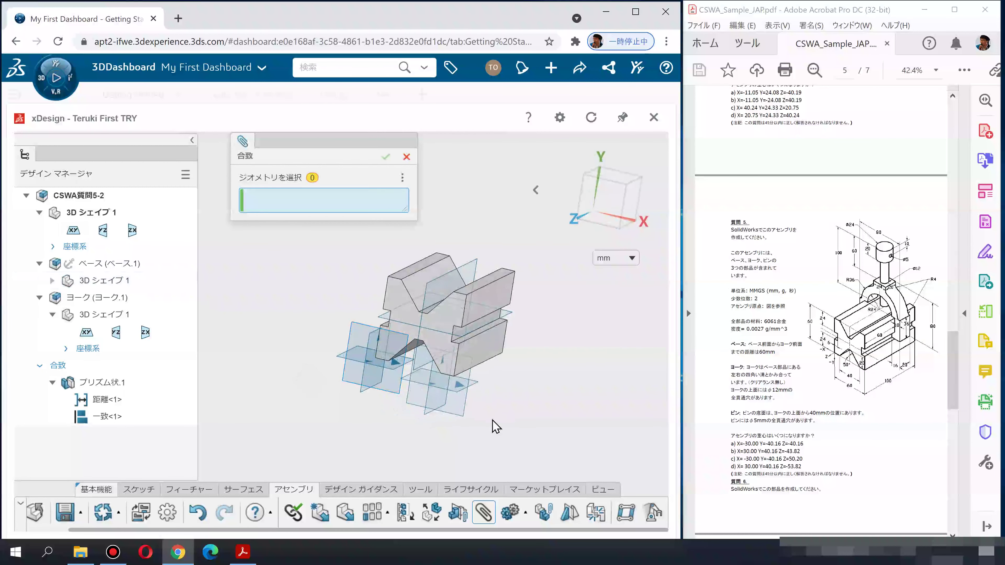
click(477, 384)
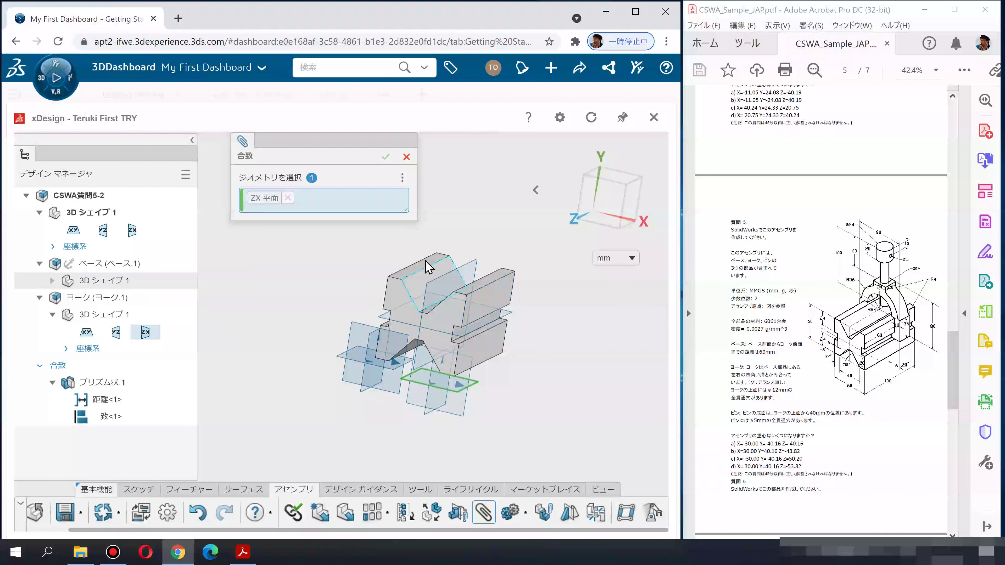
click(429, 271)
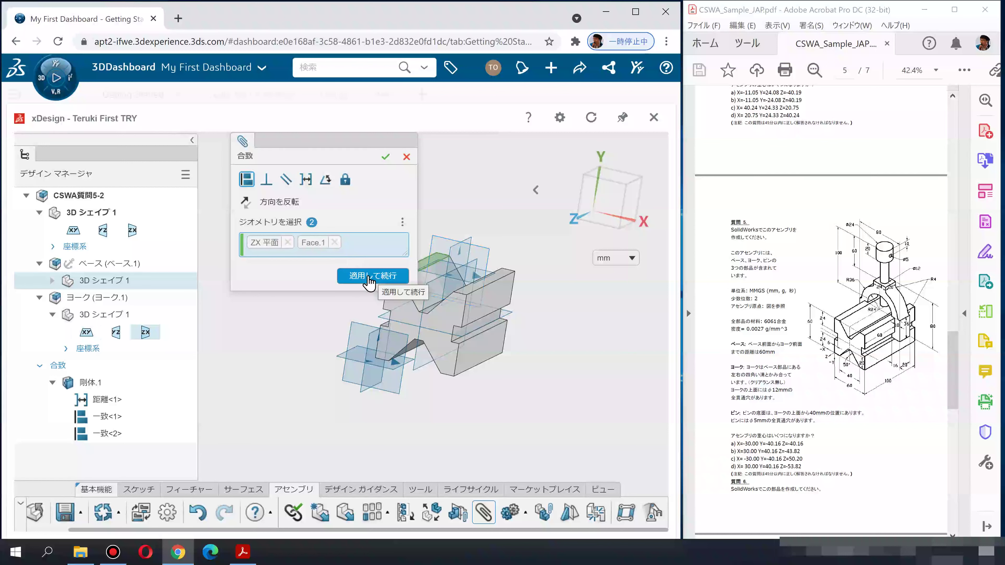
click(385, 157)
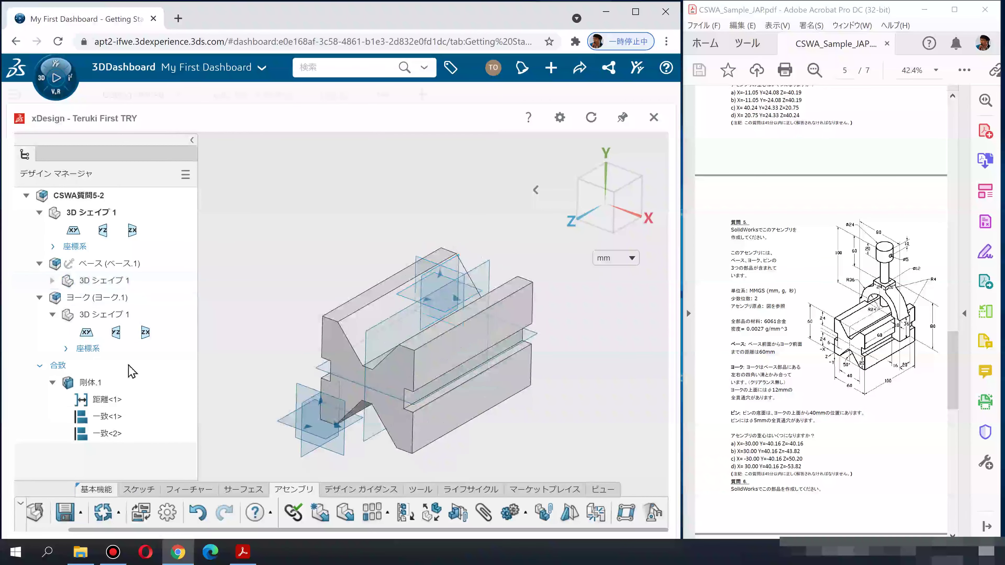
click(40, 365)
click(91, 298)
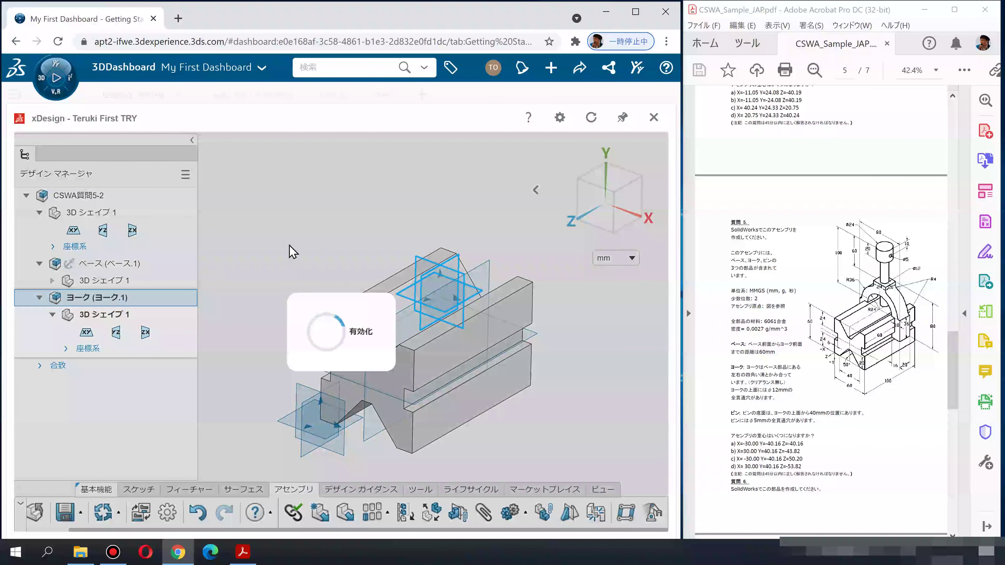
Start a new sketch on the yoke's XY plane
scroll(467, 242, up, 2)
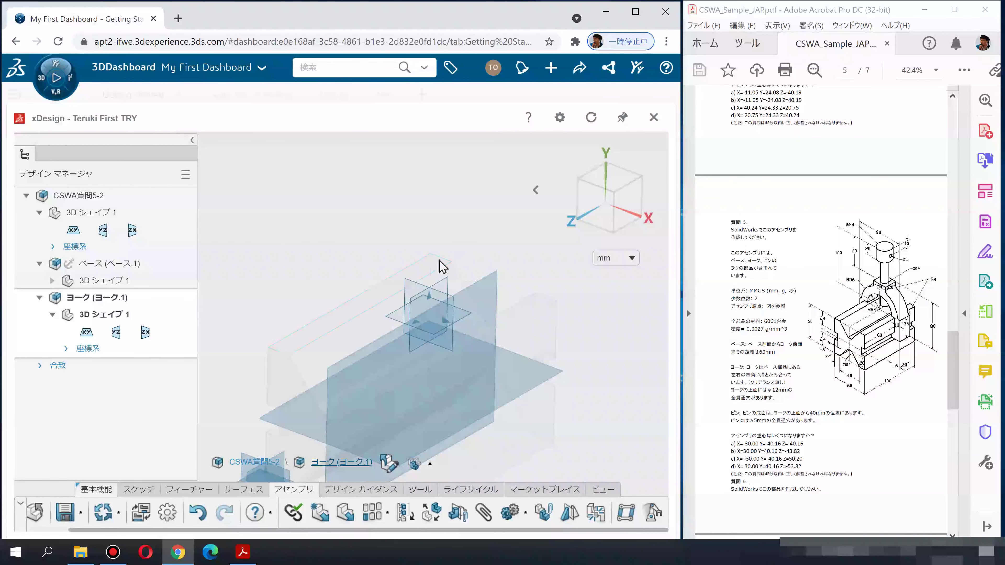
click(421, 292)
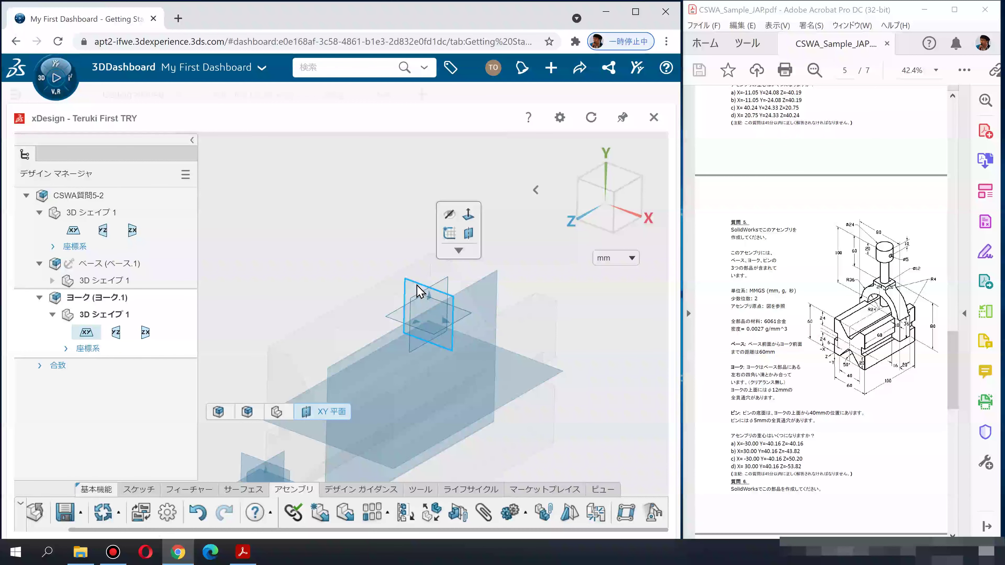
click(449, 234)
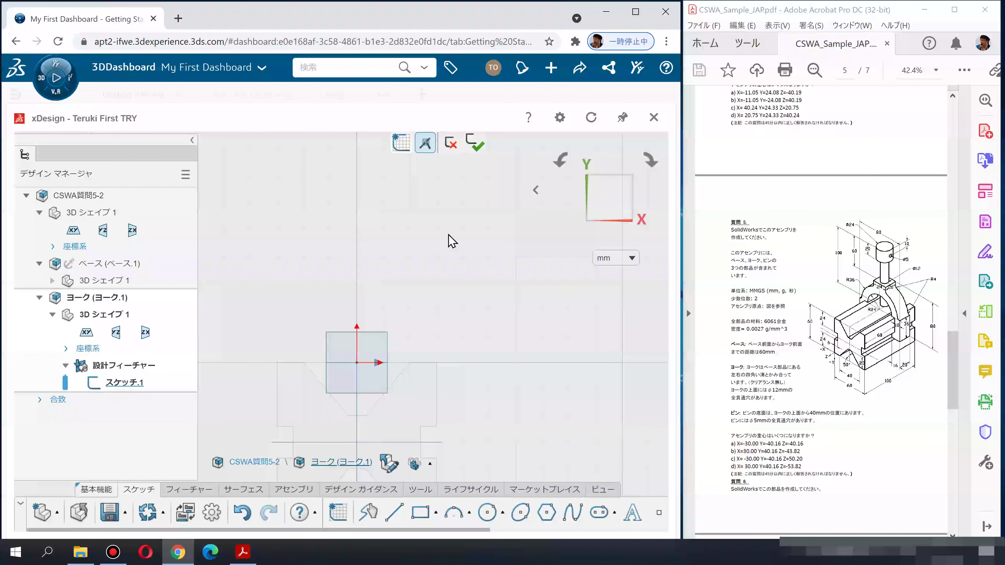
middle_drag(402, 341, 435, 274)
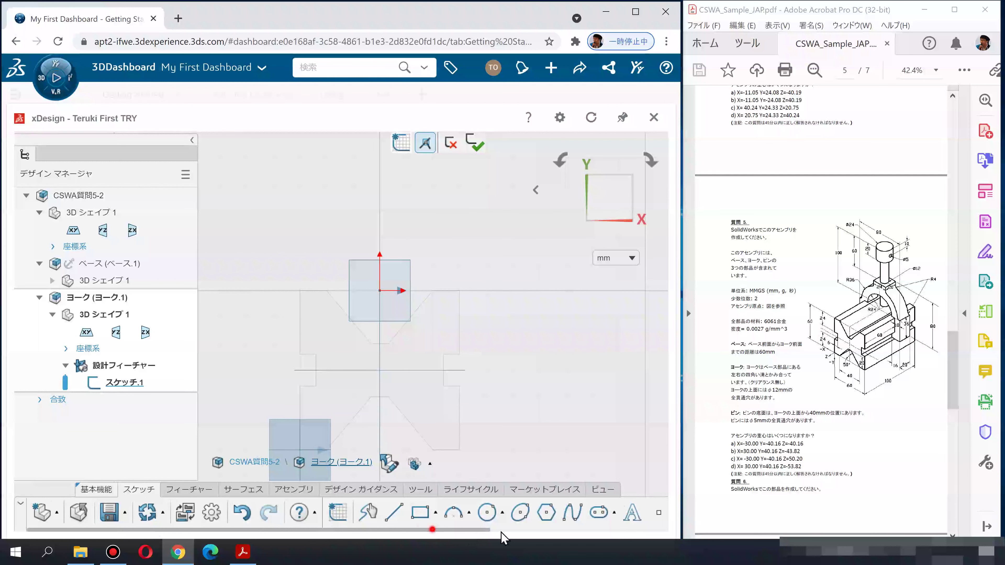
drag(433, 530, 638, 539)
Project the base's edges with Use 3D Geometry to trace both stepped leg outlines
click(626, 513)
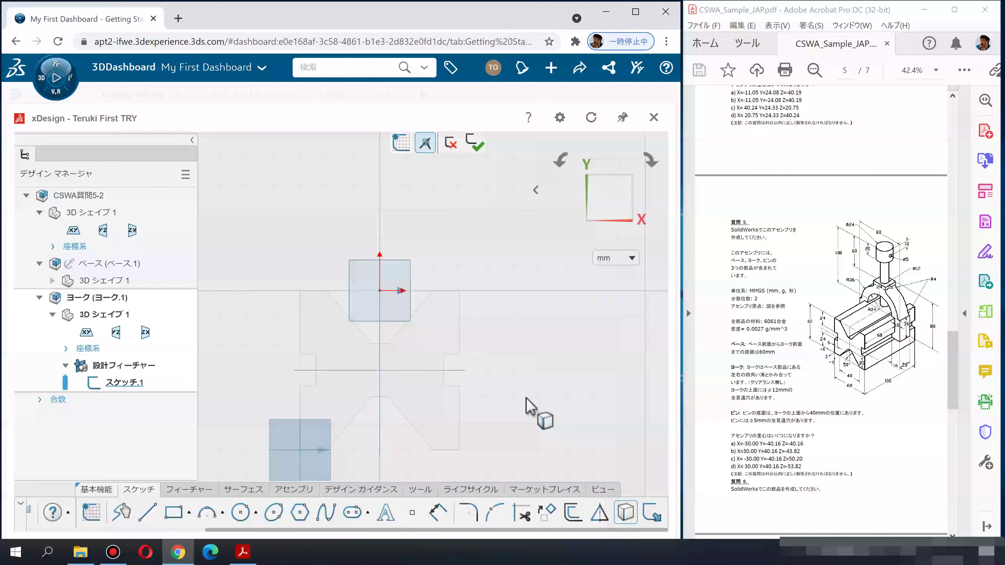
click(450, 387)
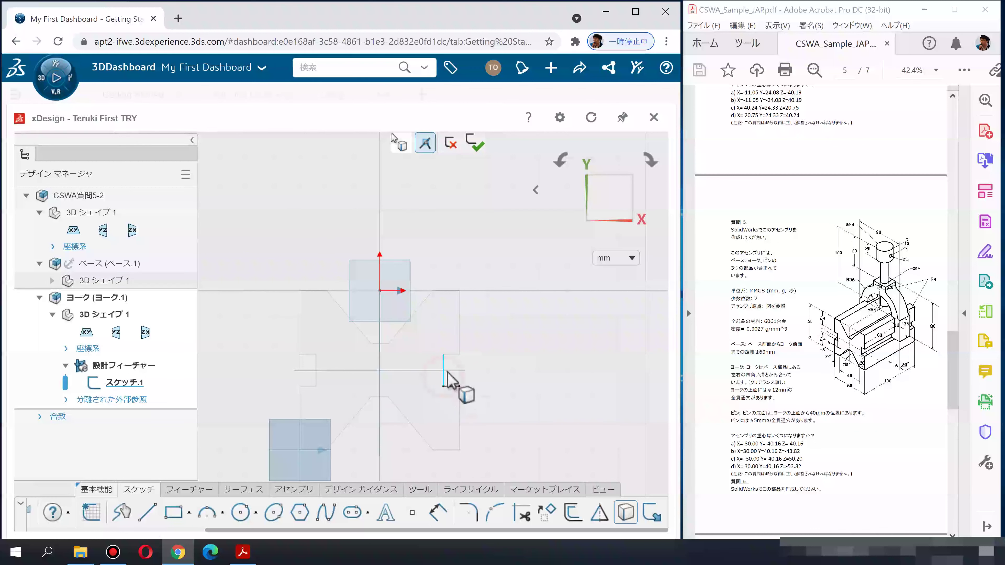
click(450, 353)
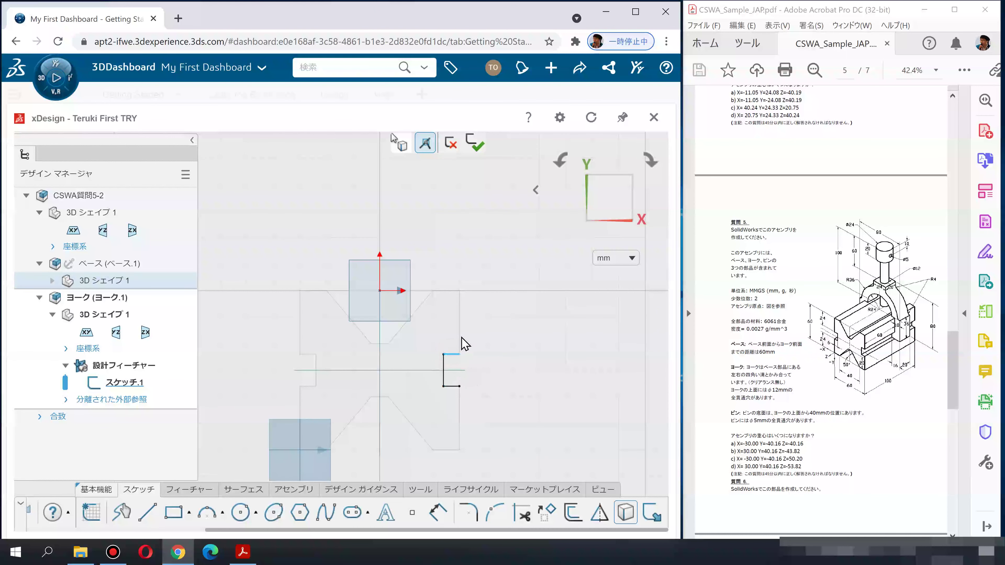
click(459, 355)
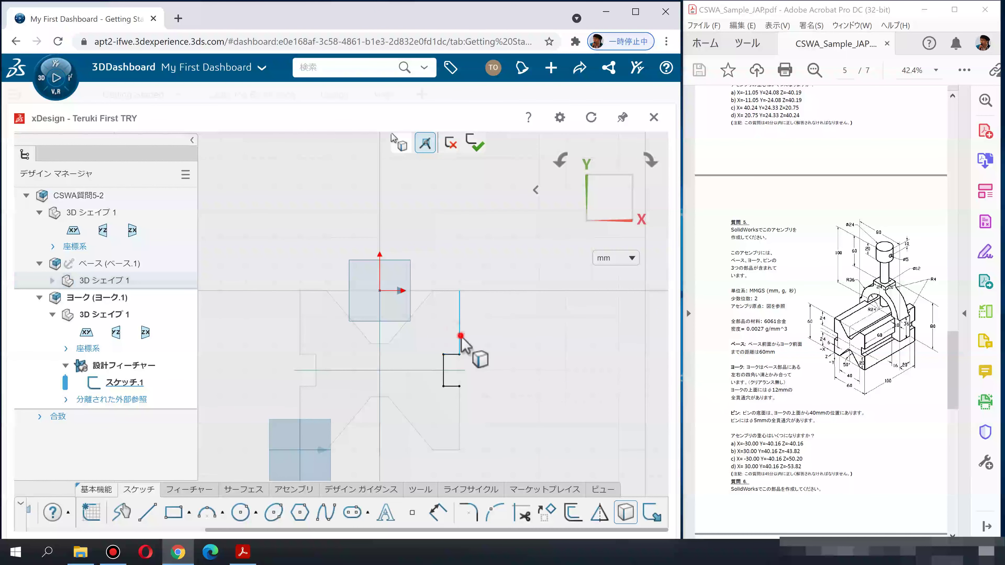
click(450, 291)
click(436, 291)
click(326, 291)
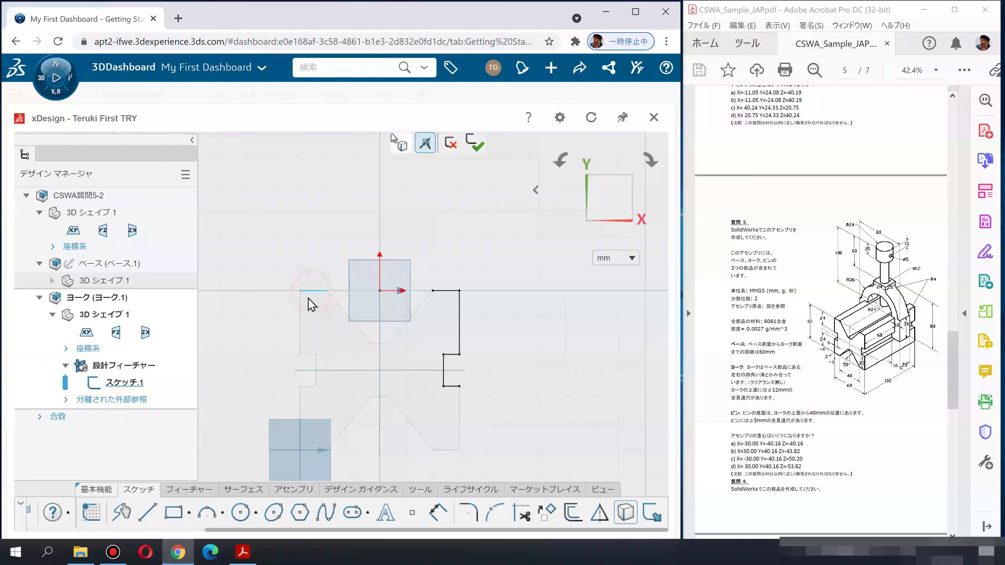
click(301, 310)
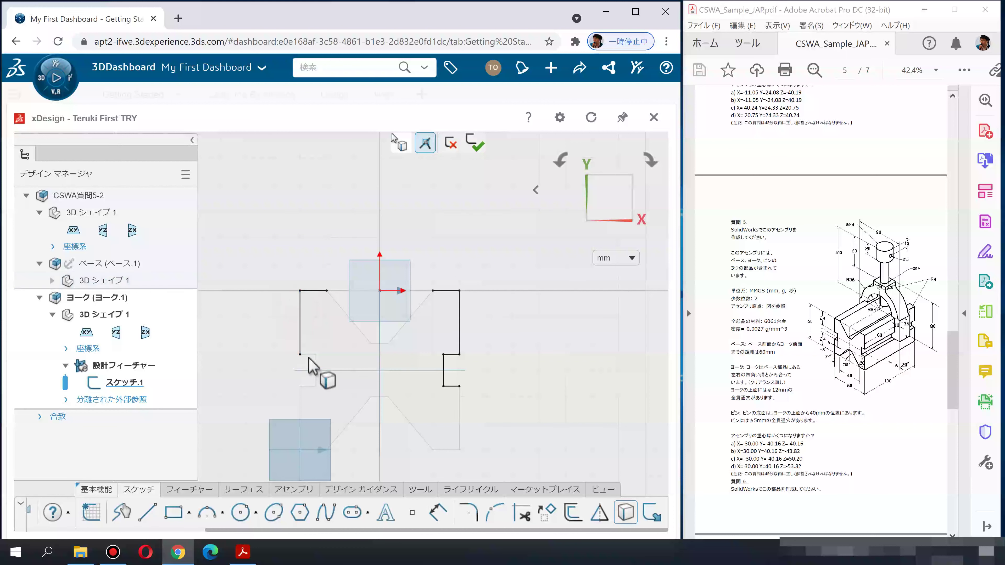
click(308, 354)
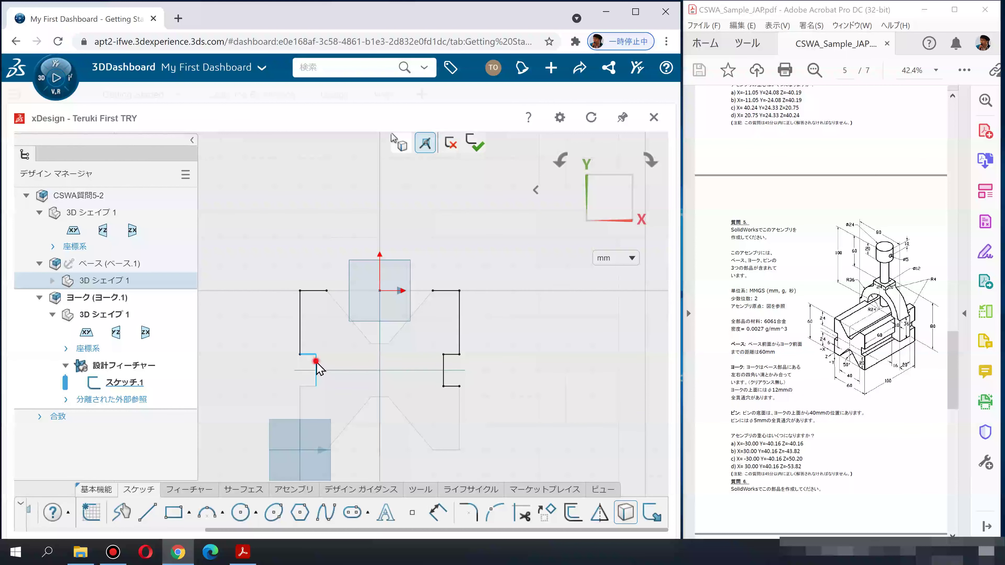
click(308, 386)
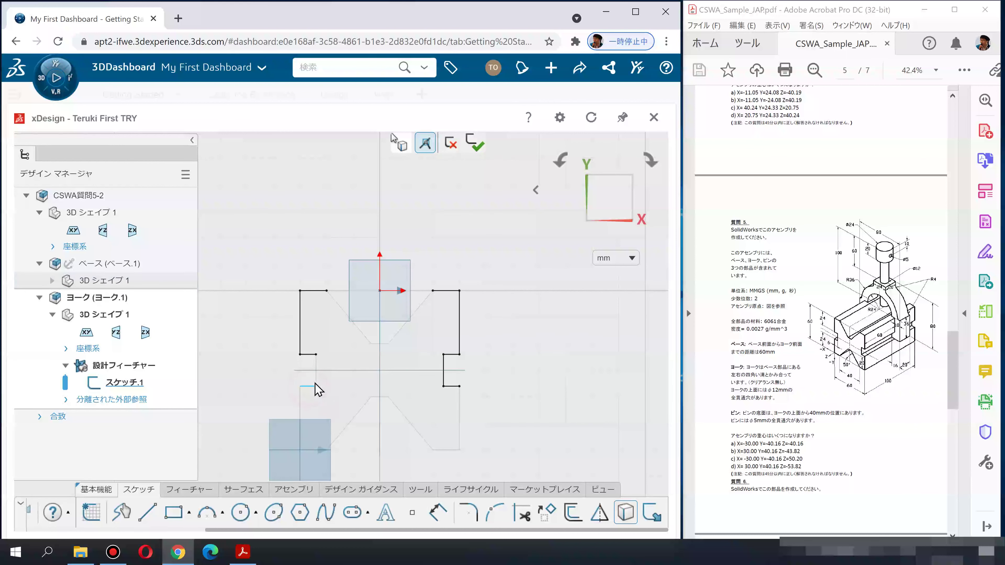
click(315, 378)
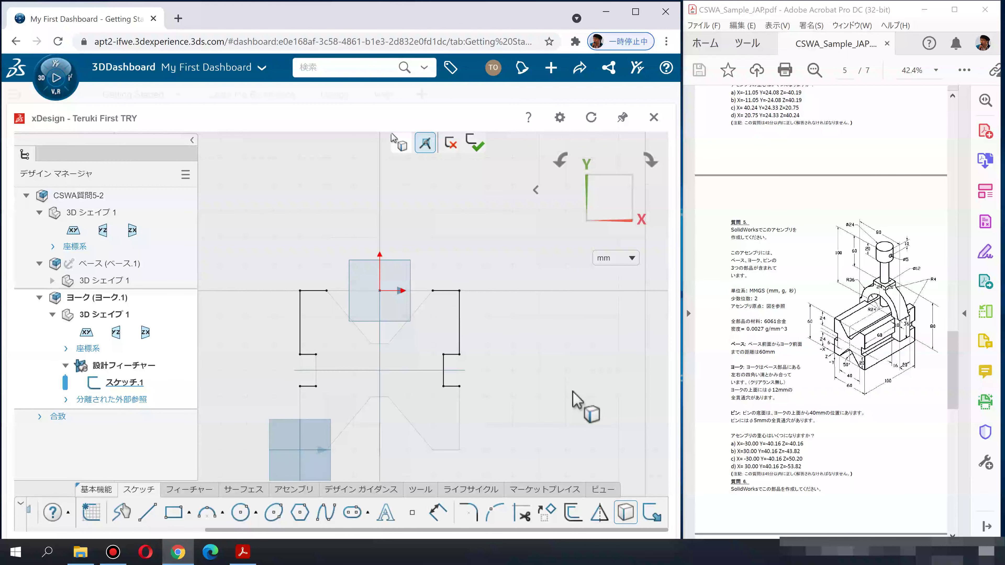
Draw a vertical line to the right of the outline and select it
click(148, 512)
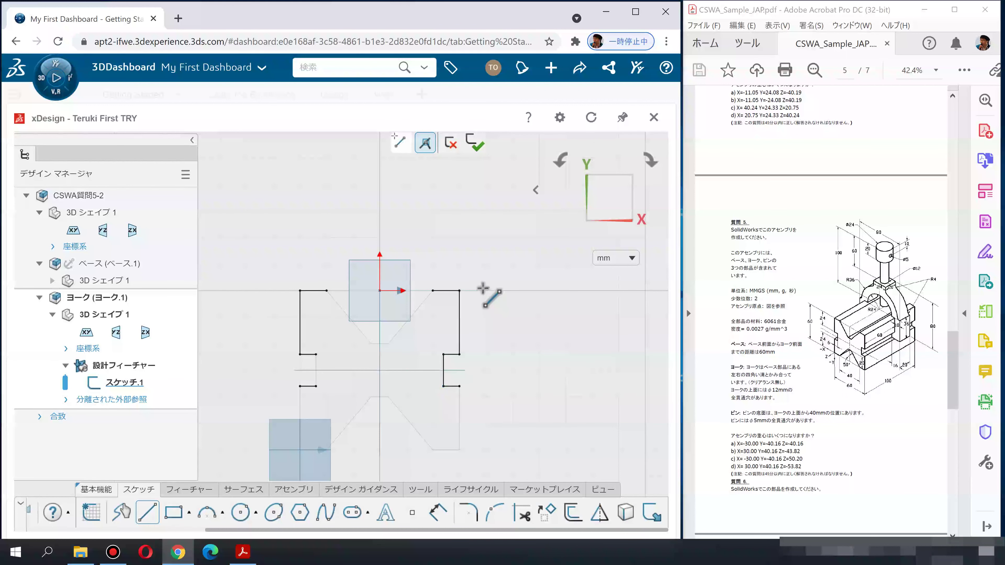
click(485, 275)
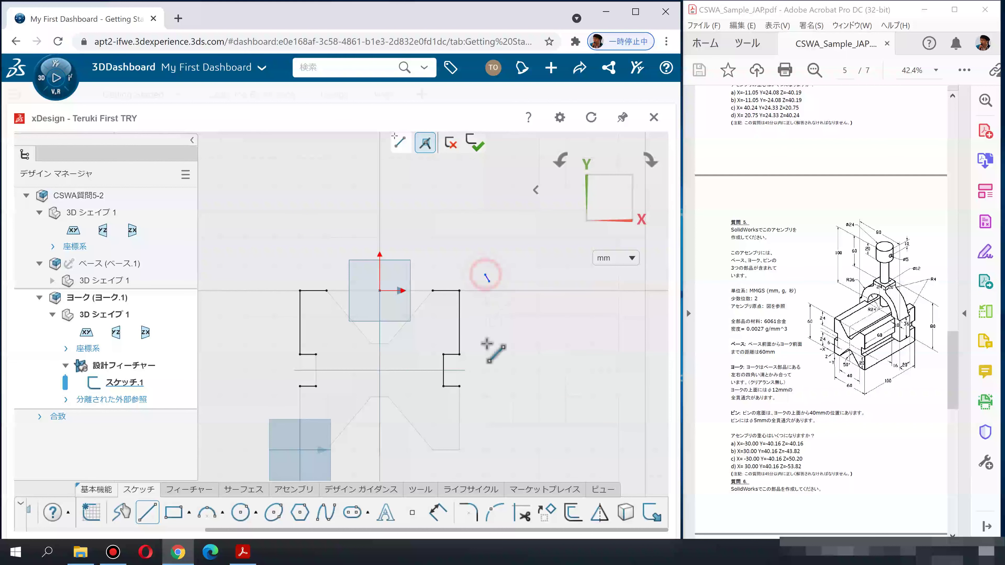
click(485, 411)
key(Escape)
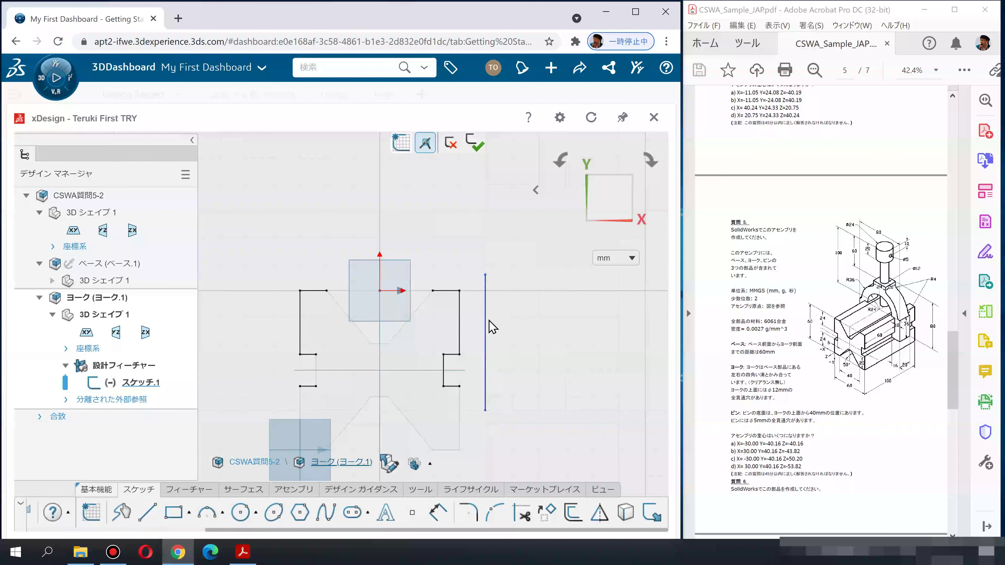
click(484, 323)
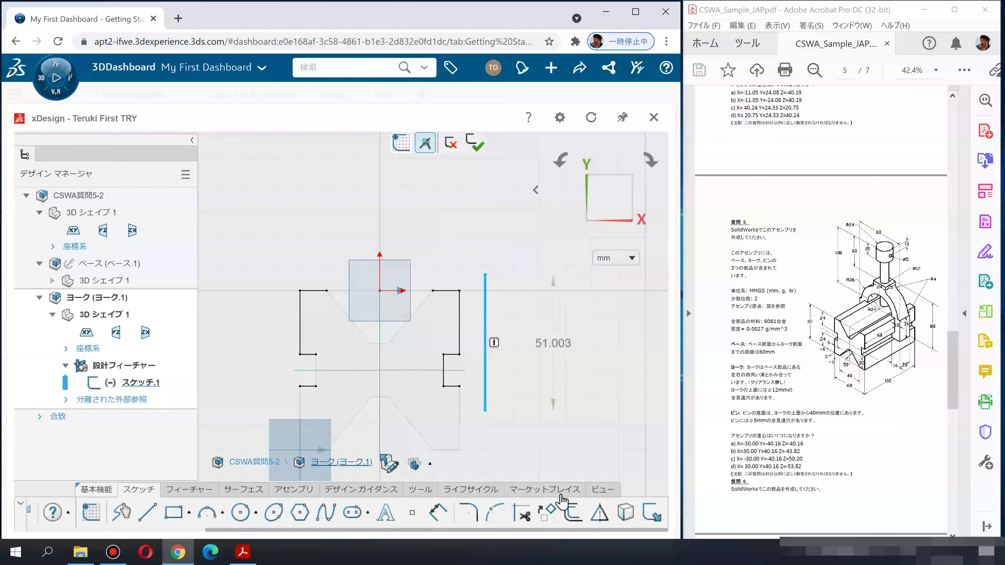
click(572, 512)
Pick the right leg line Line.28 for offset and try a -10 distance
click(464, 334)
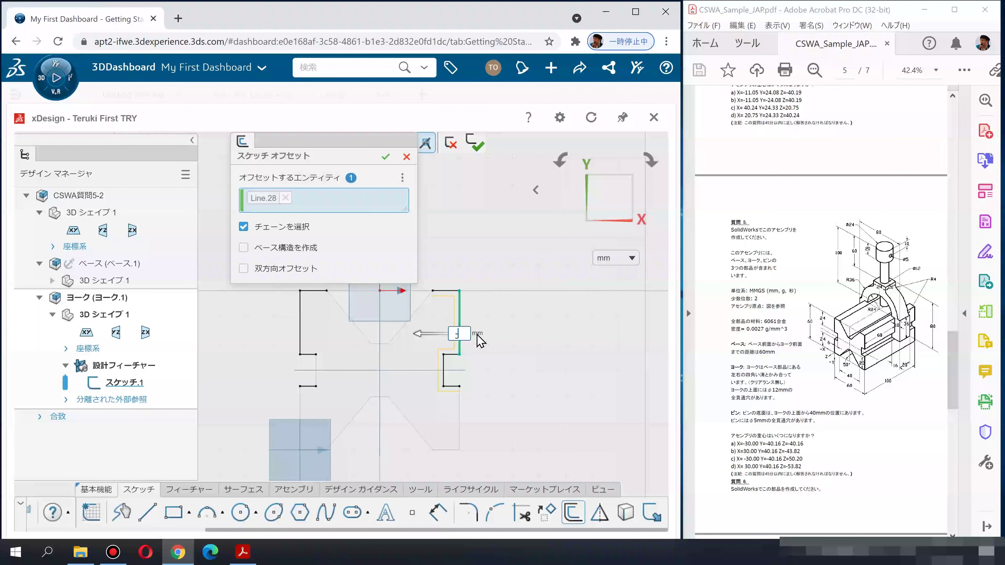
text(-10)
key(Return)
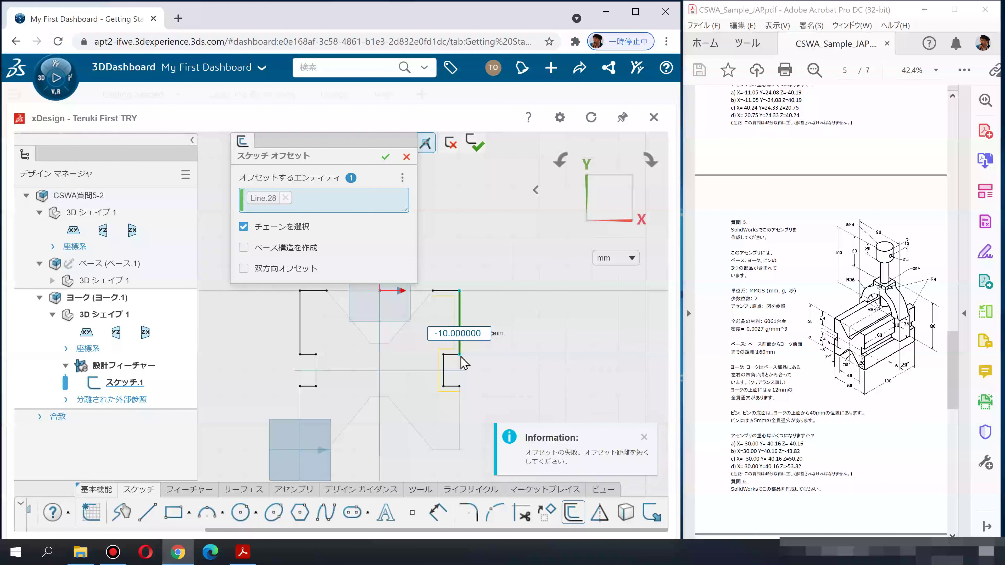
drag(479, 334, 398, 341)
text(-10)
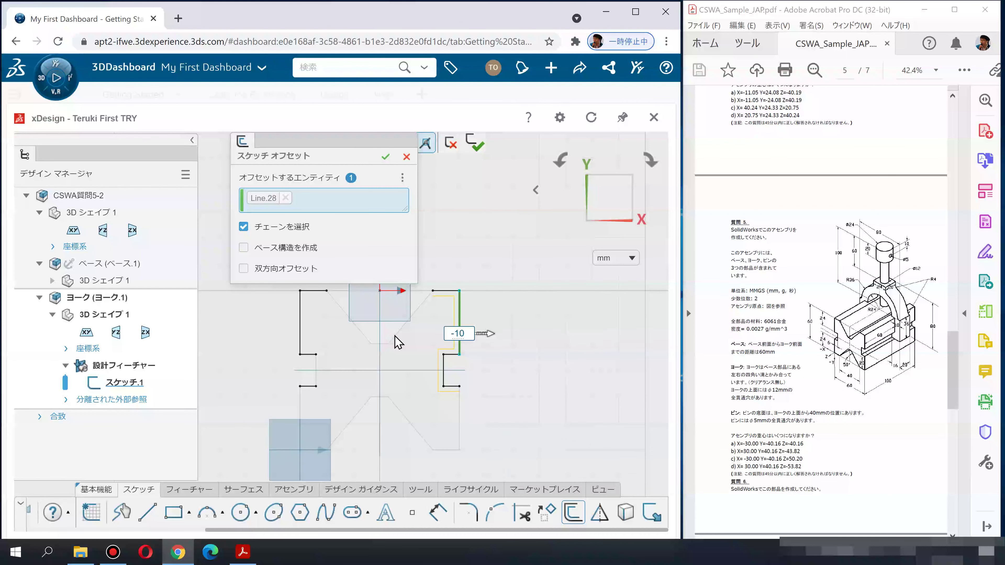
key(Return)
key(BackSpace)
key(BackSpace)
key(BackSpace)
key(BackSpace)
key(BackSpace)
key(BackSpace)
key(BackSpace)
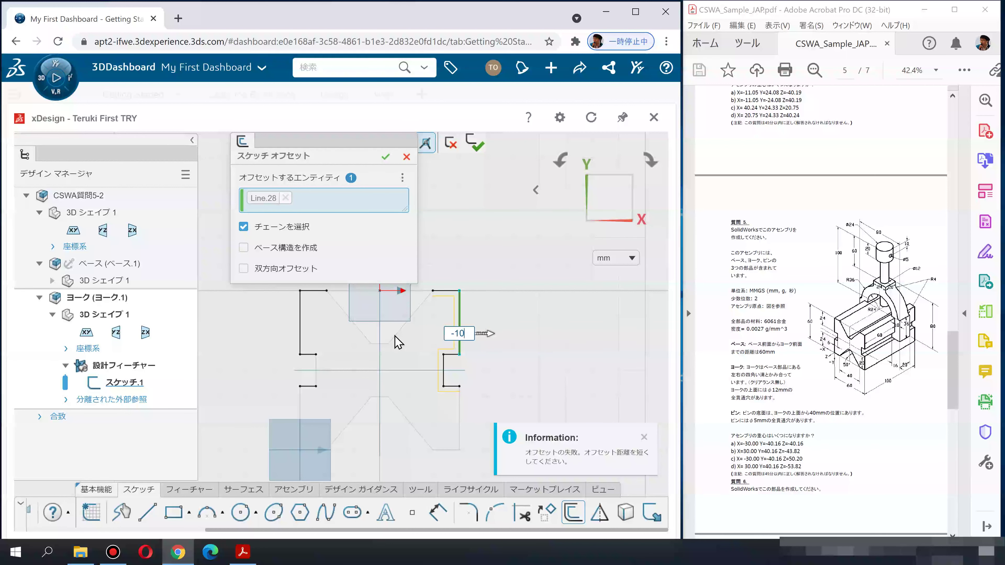
key(Return)
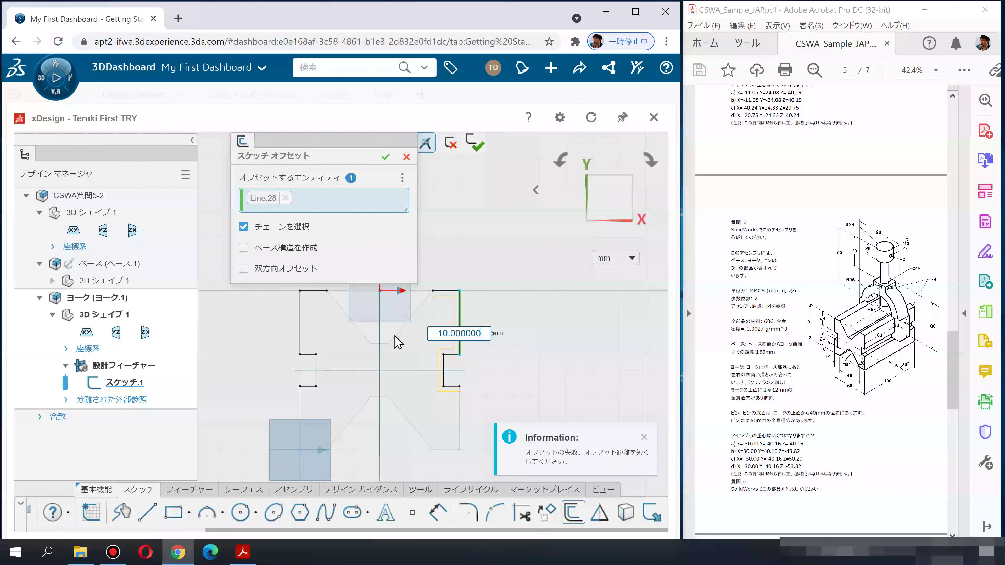
Uncheck Select Chain and offset the single line 10 mm outward, flipping direction
click(244, 226)
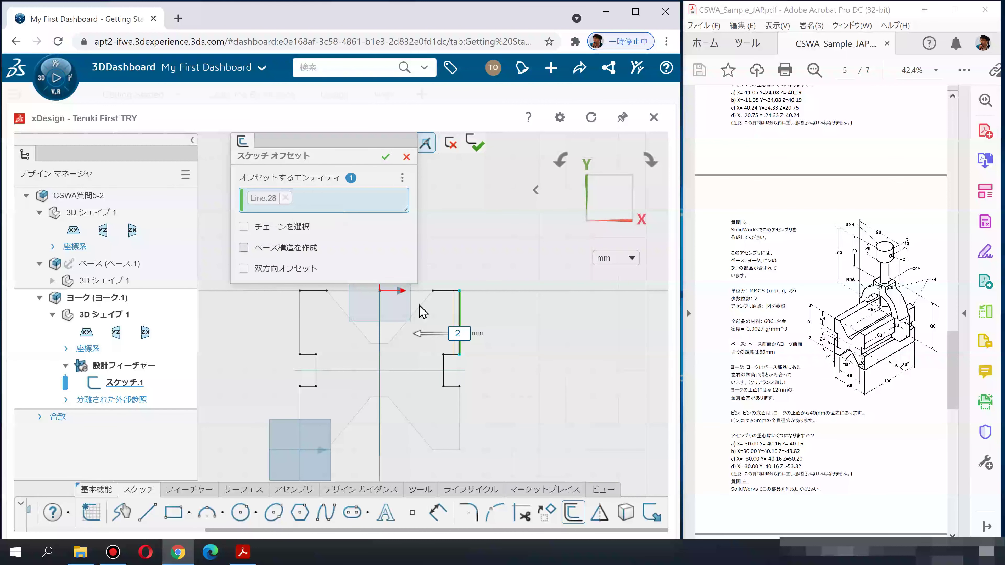
click(456, 333)
key(Return)
text(-10)
key(Return)
key(Return)
scroll(486, 340, up, 2)
scroll(481, 346, up, 2)
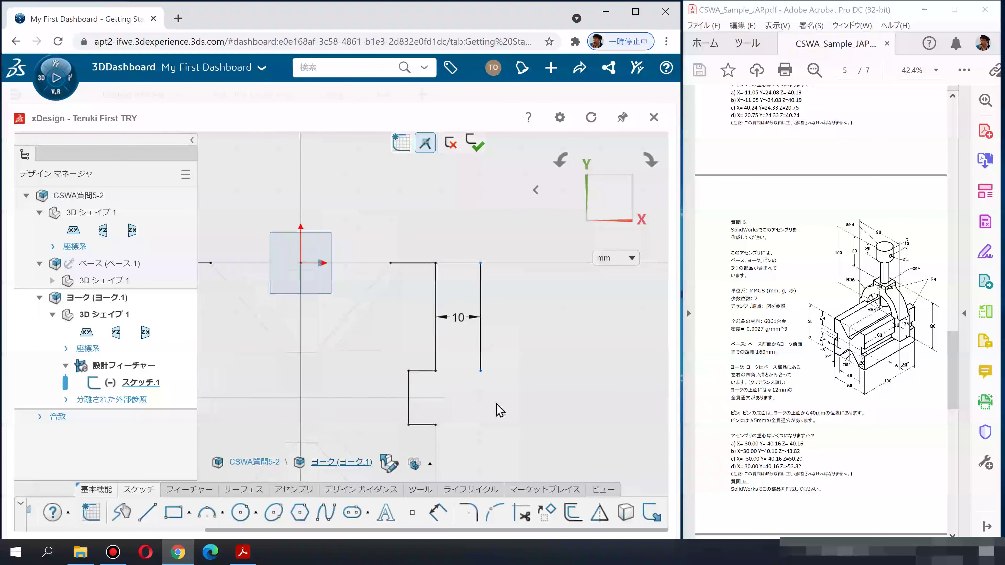
Trim the leftover bottom segment and right vertical line pieces of the right leg
click(525, 514)
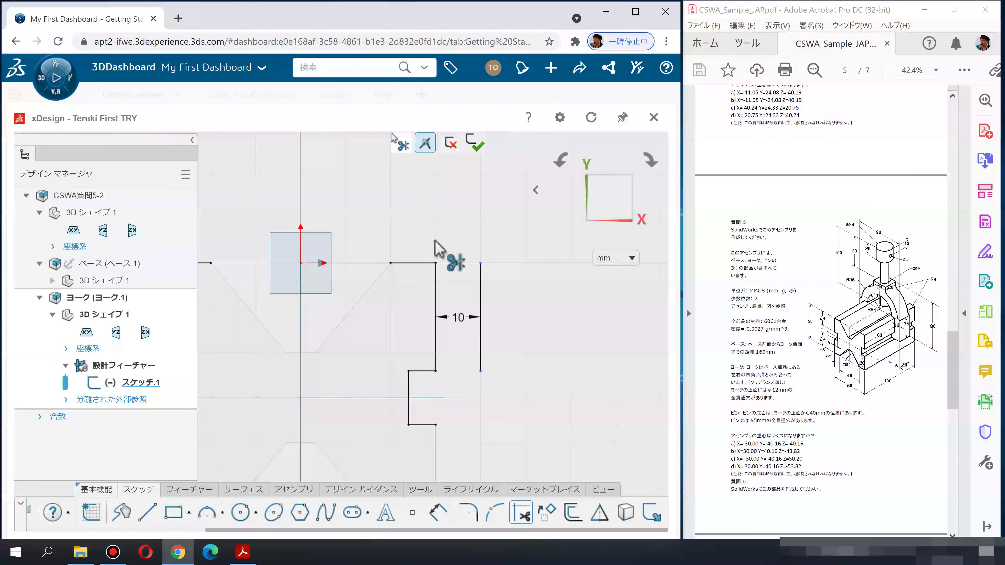
click(510, 238)
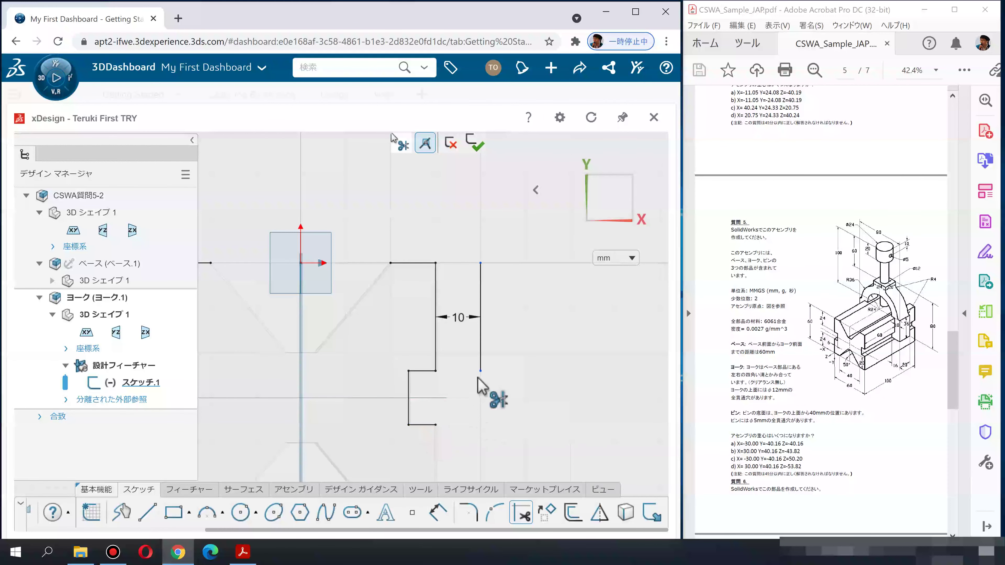
click(481, 355)
key(ctrl+z)
key(Escape)
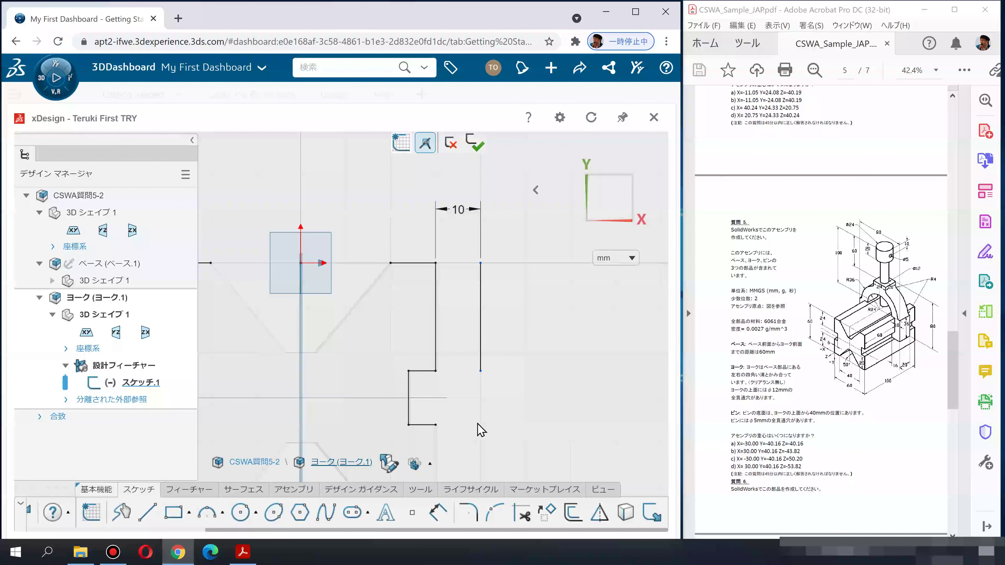
click(515, 526)
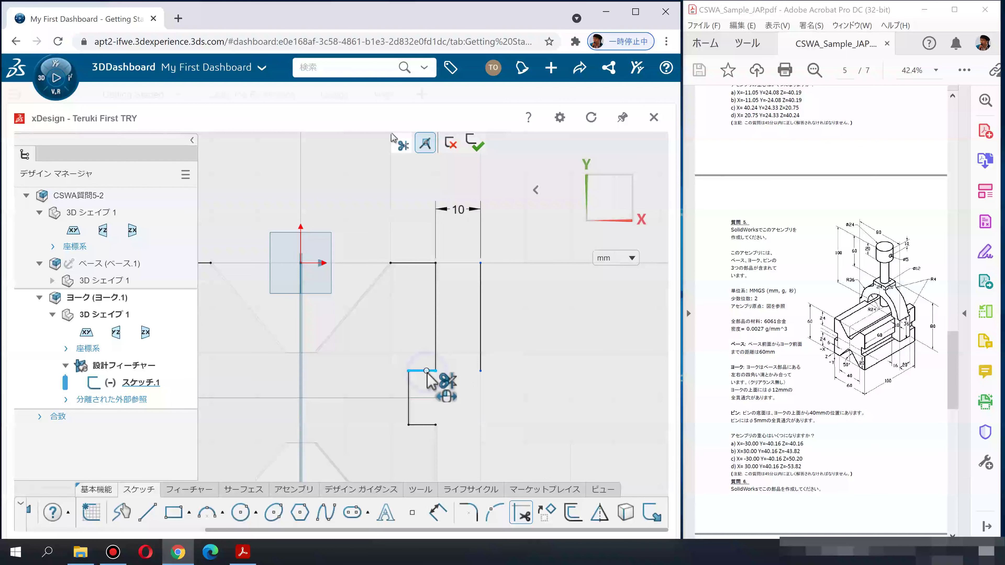
click(428, 424)
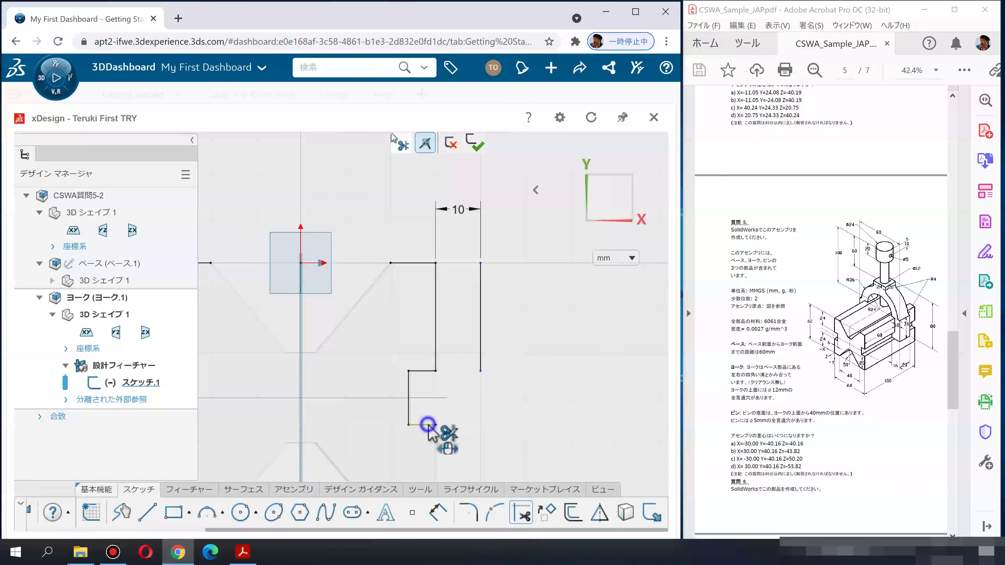
click(480, 362)
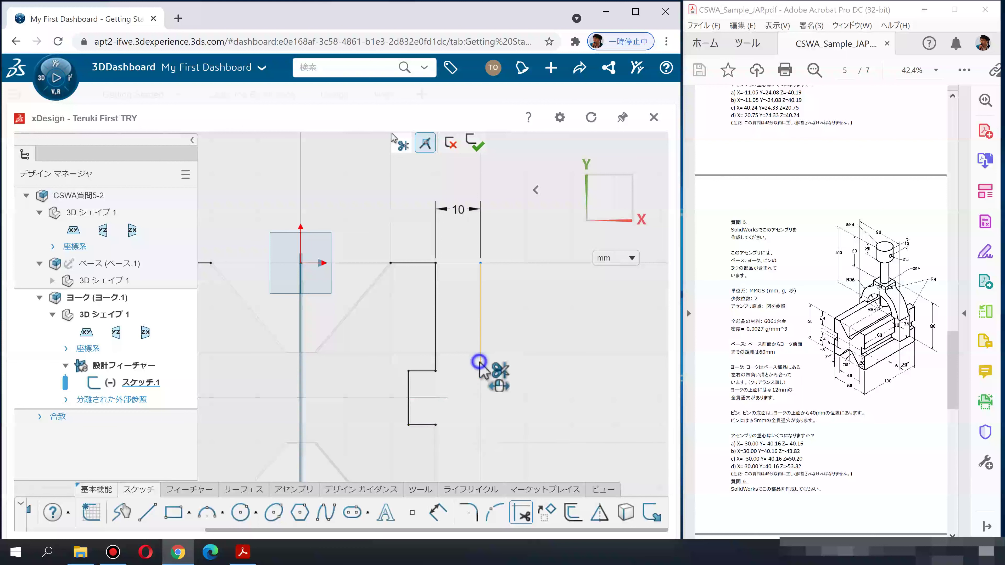
right_click(512, 408)
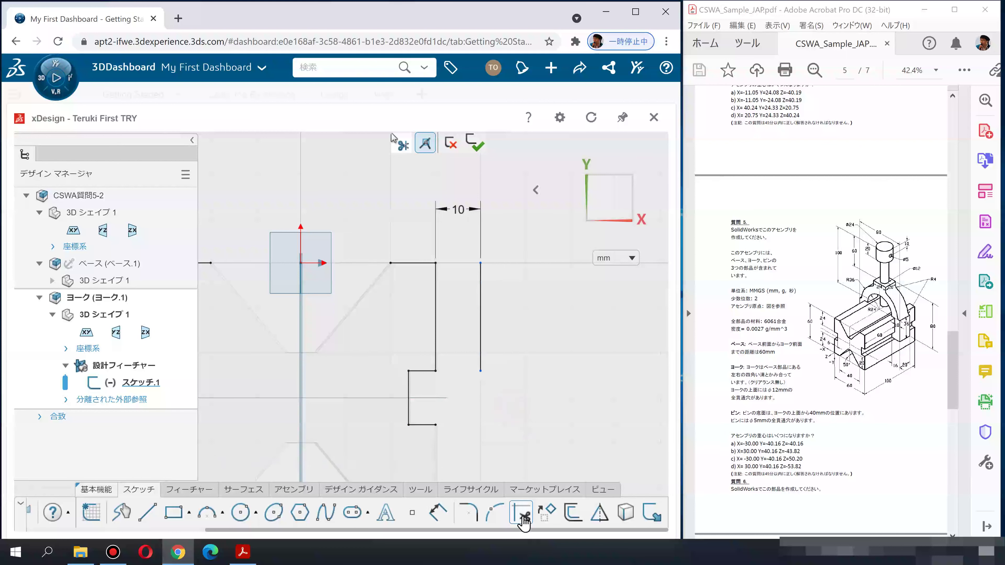
click(520, 527)
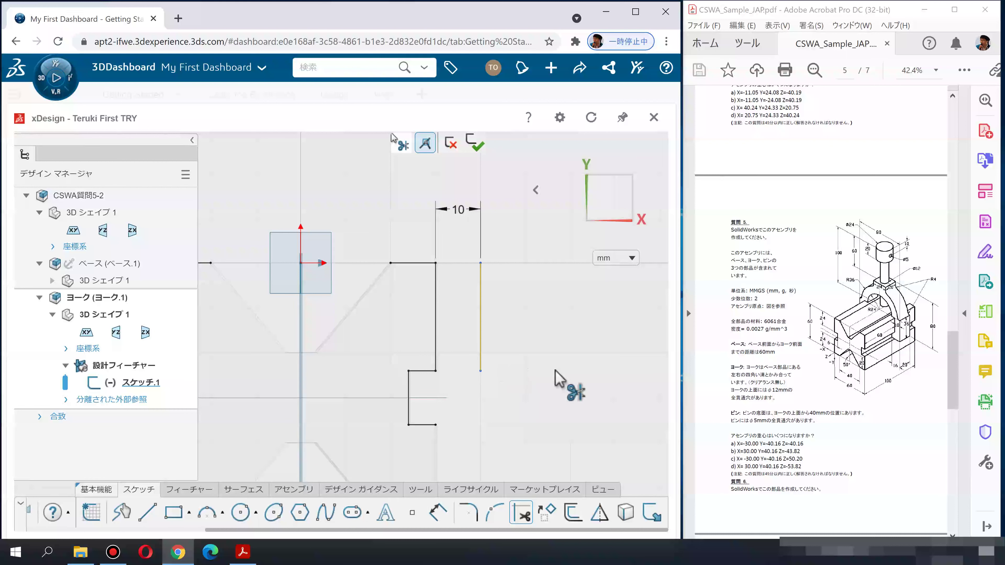
key(Escape)
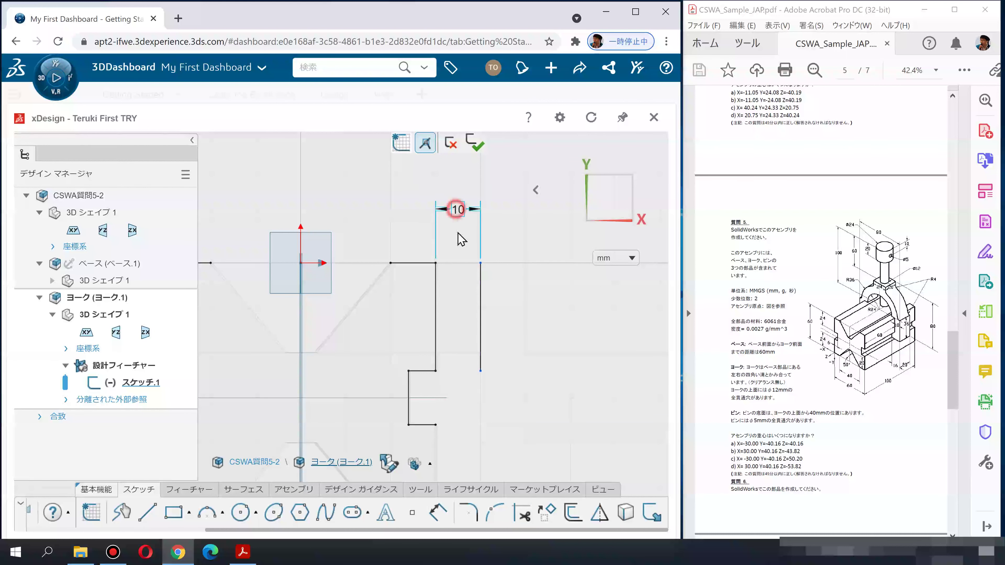
Move the 10 dimension down between the leg lines and pan to show the sketch
drag(458, 209, 458, 307)
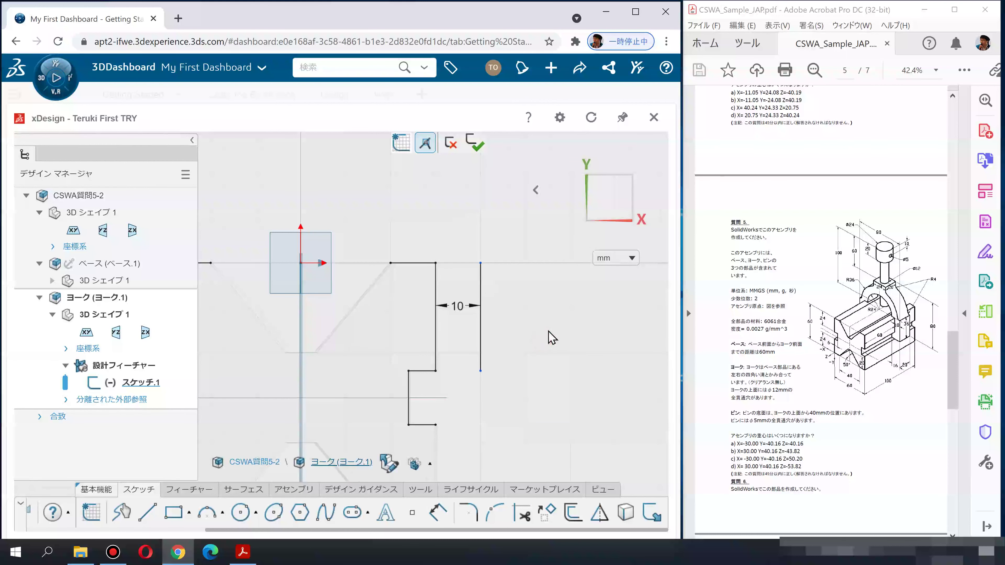
scroll(548, 331, down, 3)
middle_drag(591, 365, 666, 359)
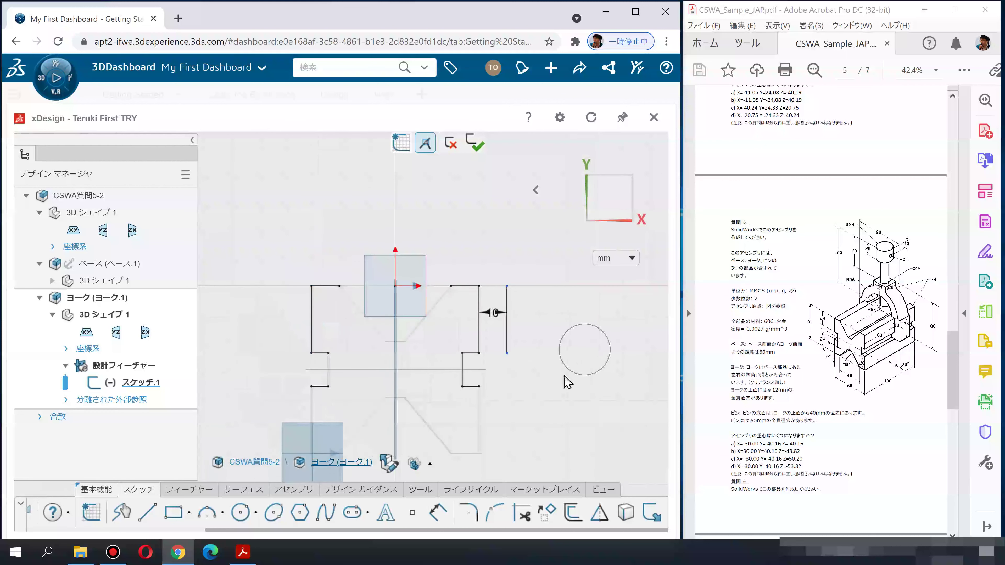
Offset the leg line 10 mm outward as a single line and extend the right outer line down
click(569, 516)
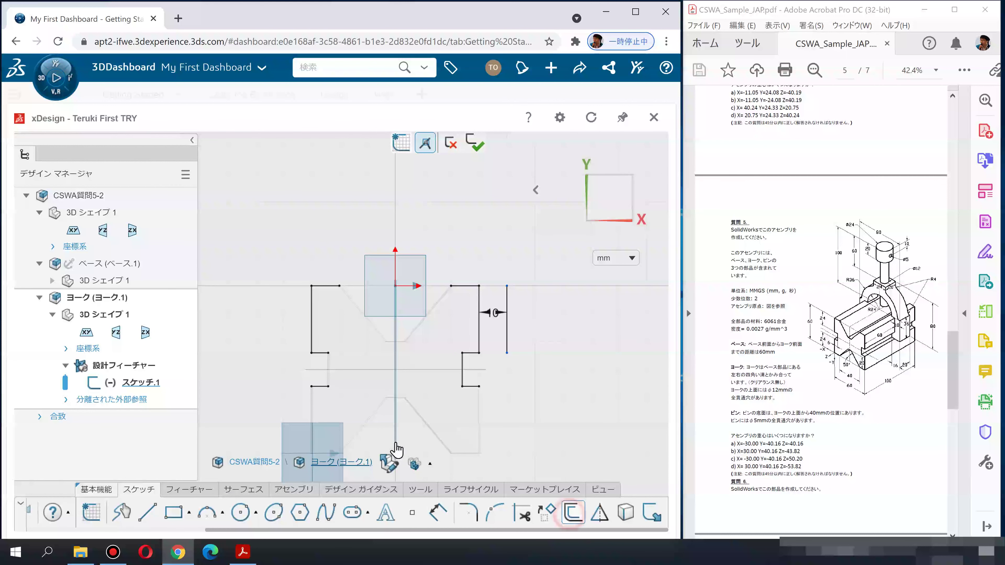
click(311, 336)
text(-10)
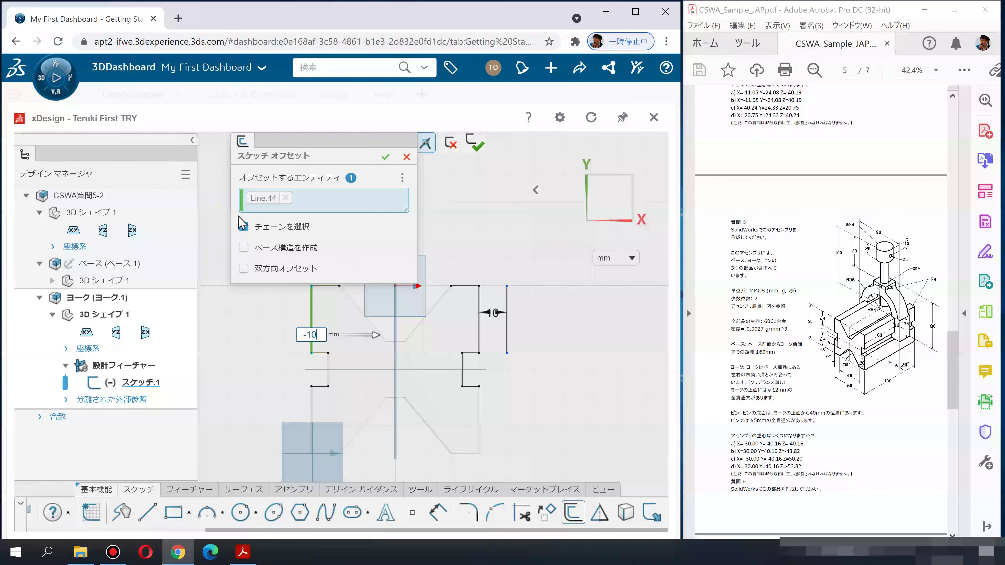
key(Return)
click(242, 227)
key(Return)
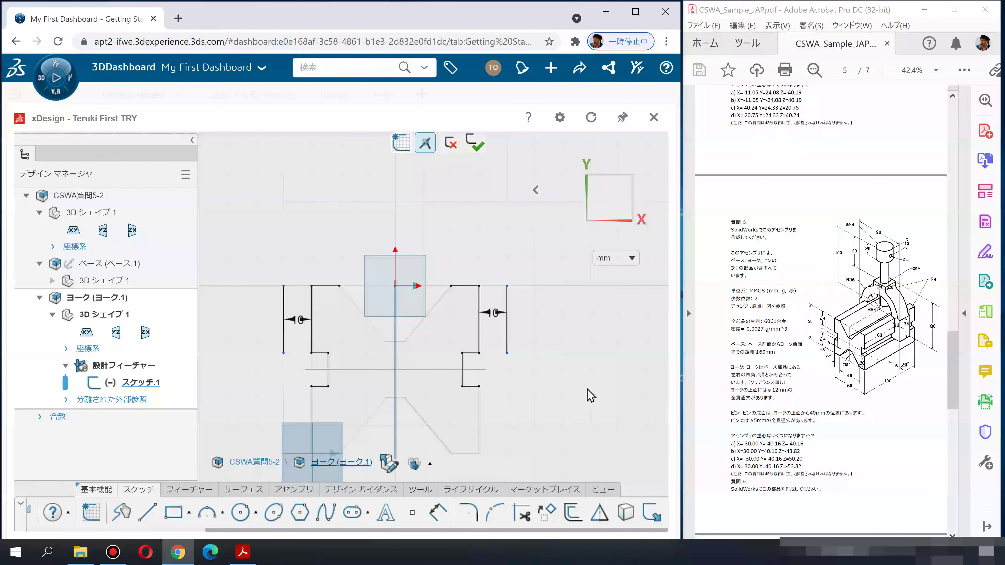
drag(509, 353, 507, 418)
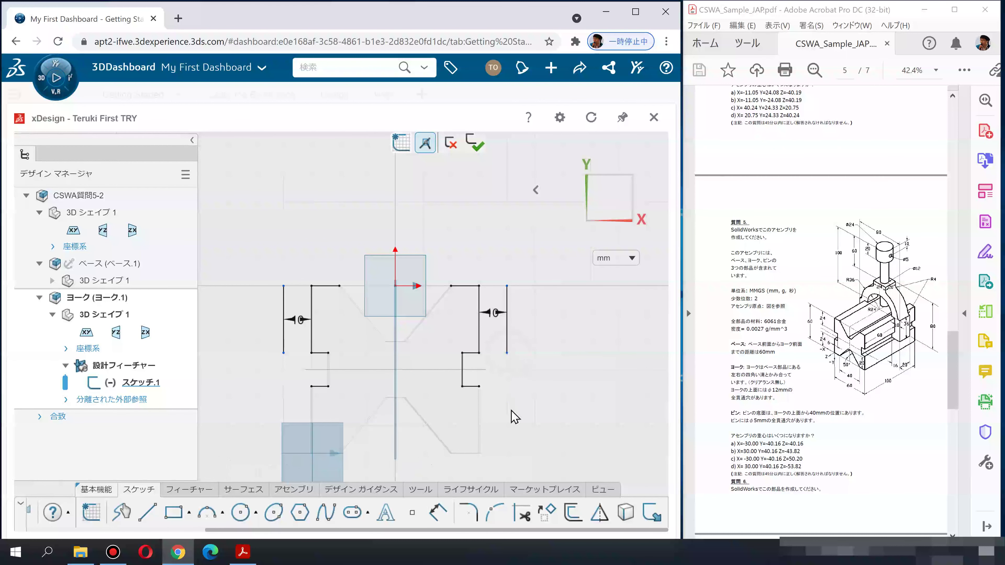
Trim the small stub at the bottom, undoing an accidental trim of the outer line
click(523, 514)
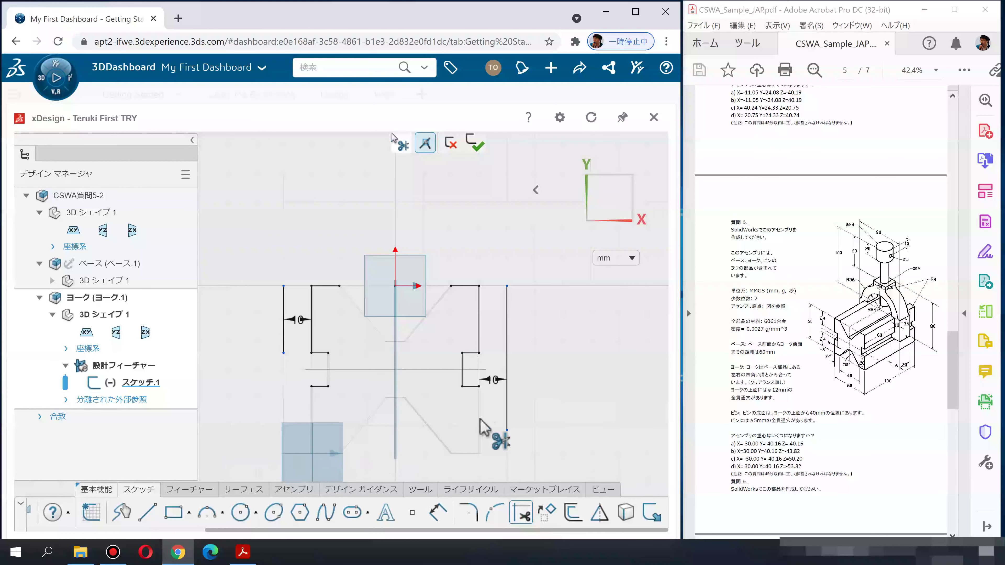
click(475, 388)
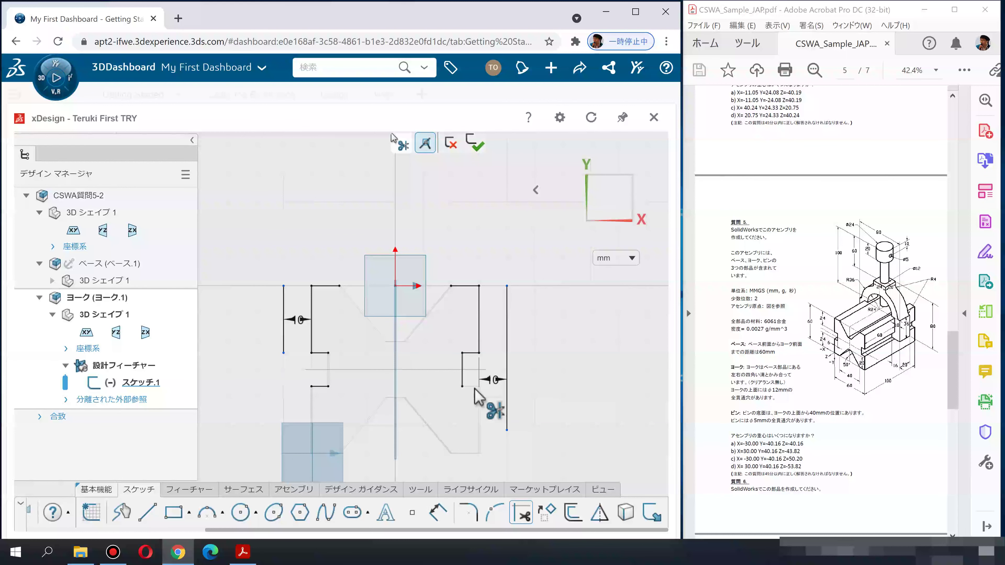
click(521, 514)
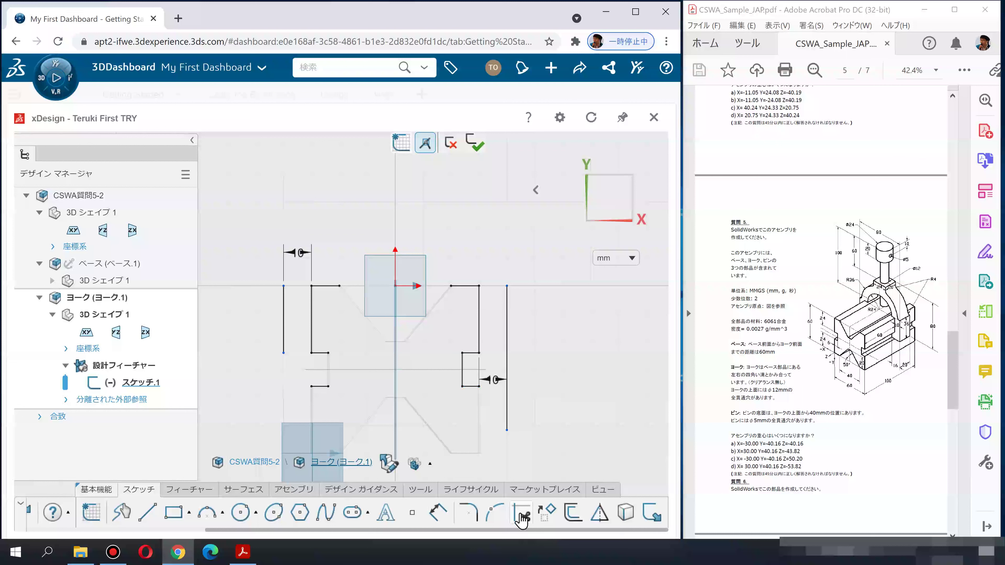
click(521, 515)
click(509, 359)
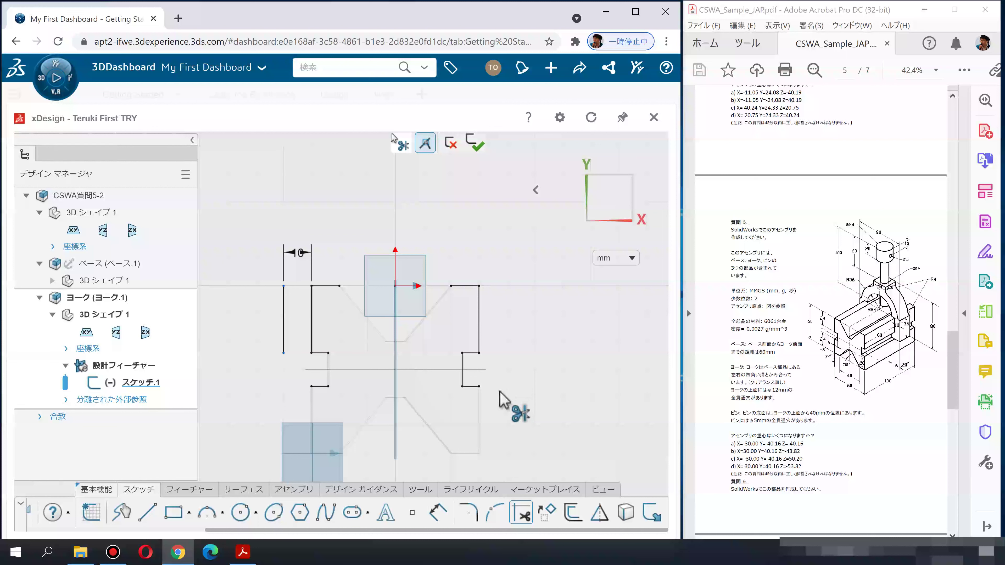
key(ctrl+z)
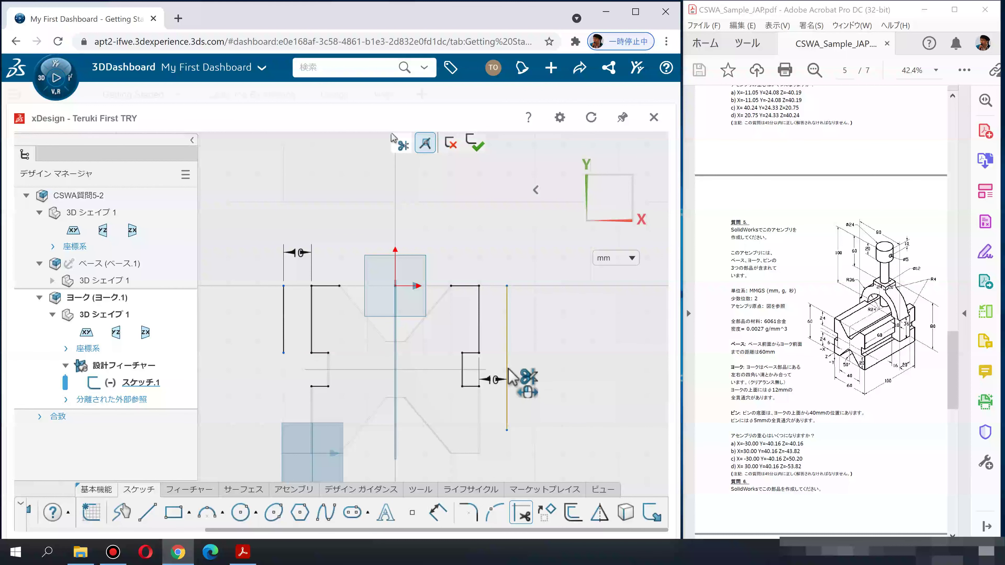
click(543, 368)
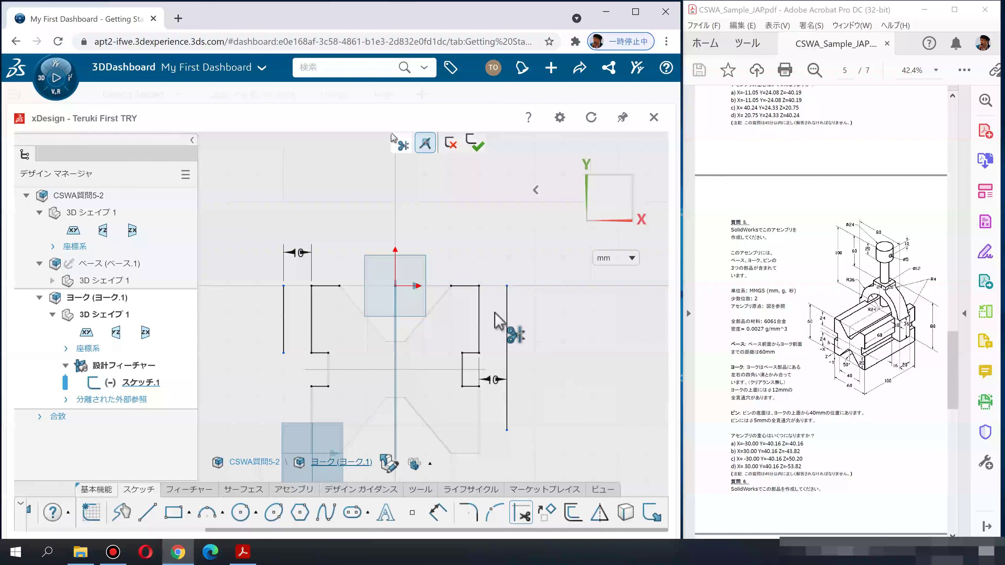
click(408, 146)
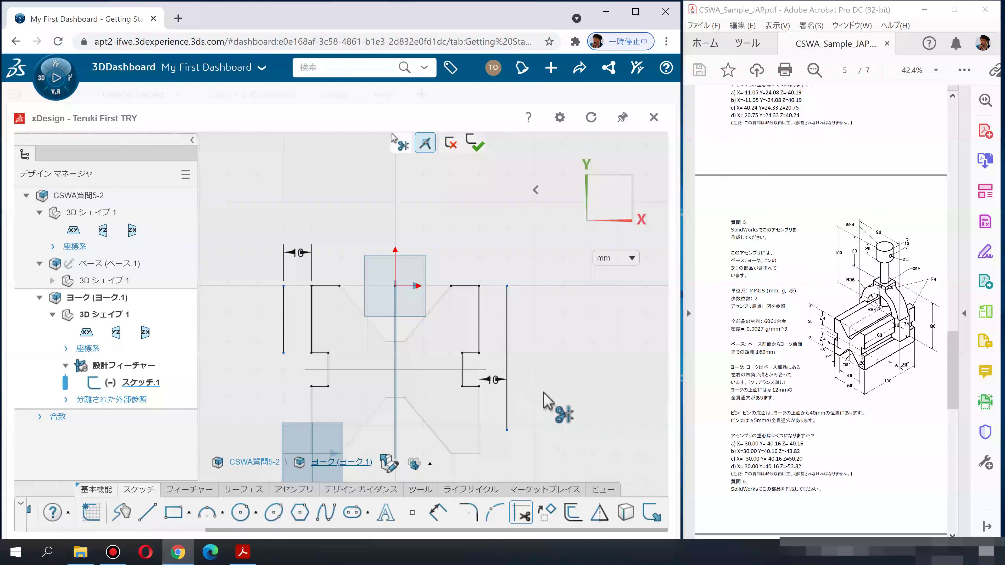
key(Escape)
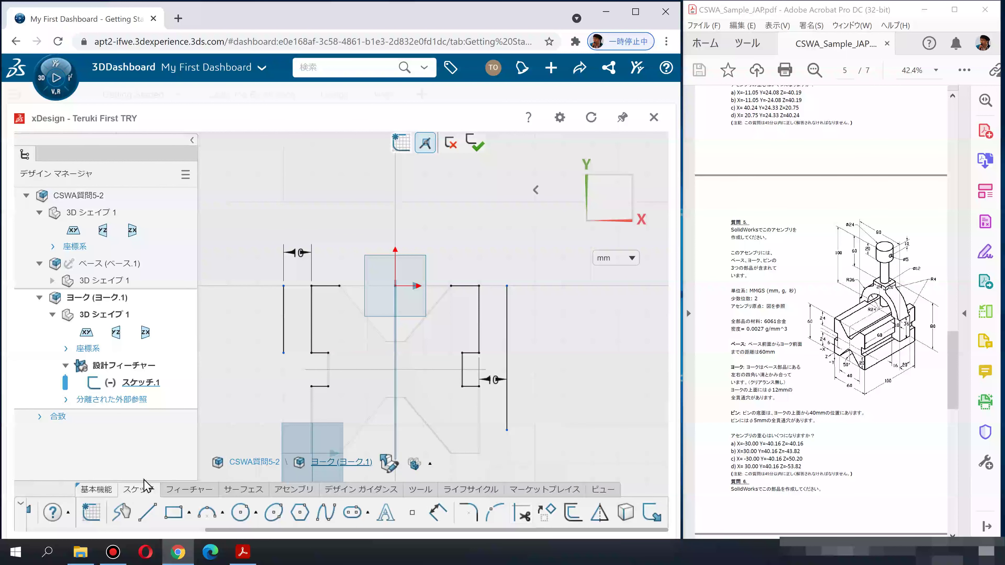
click(148, 516)
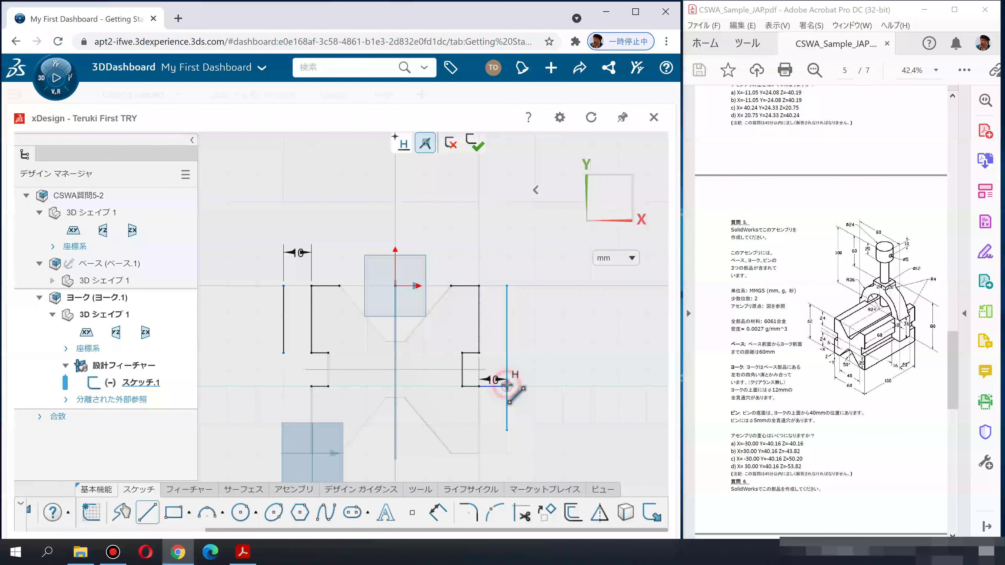
Cancel the stray line and close the help panel that opened
click(507, 386)
key(Escape)
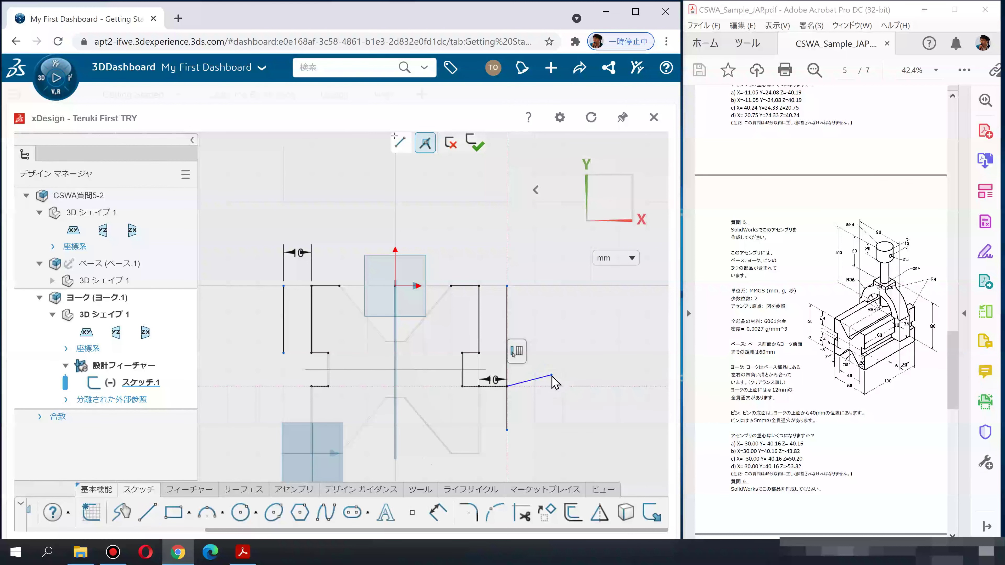
key(F1)
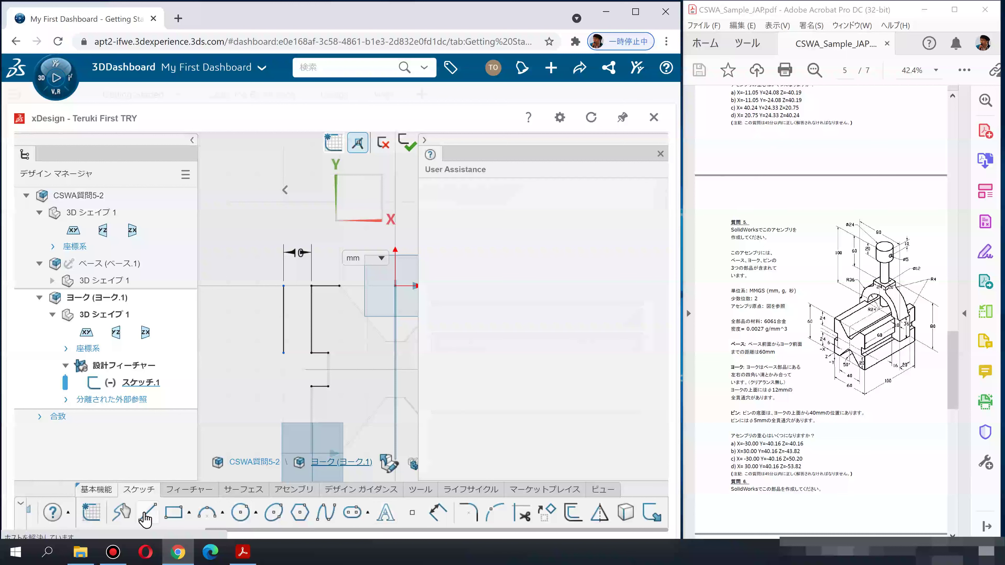
click(147, 512)
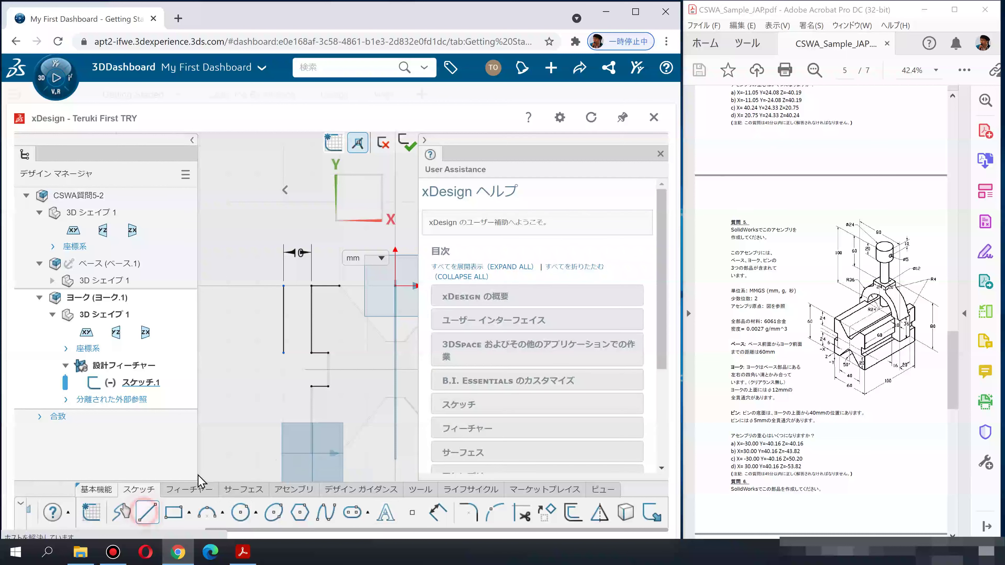
click(659, 154)
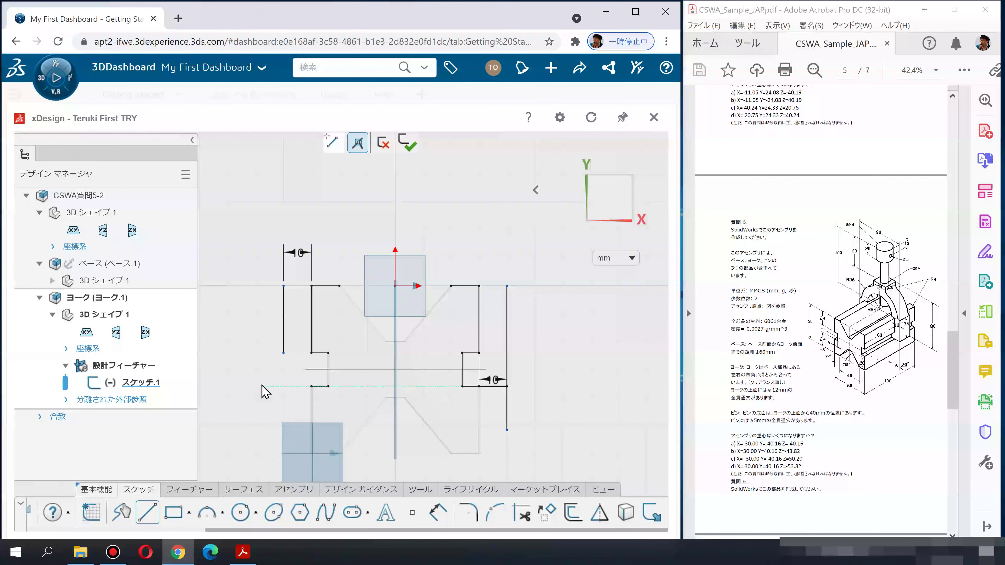
Drag the left outer line's bottom endpoint down to match the right outer line, then recentre the view
key(Escape)
drag(283, 352, 283, 403)
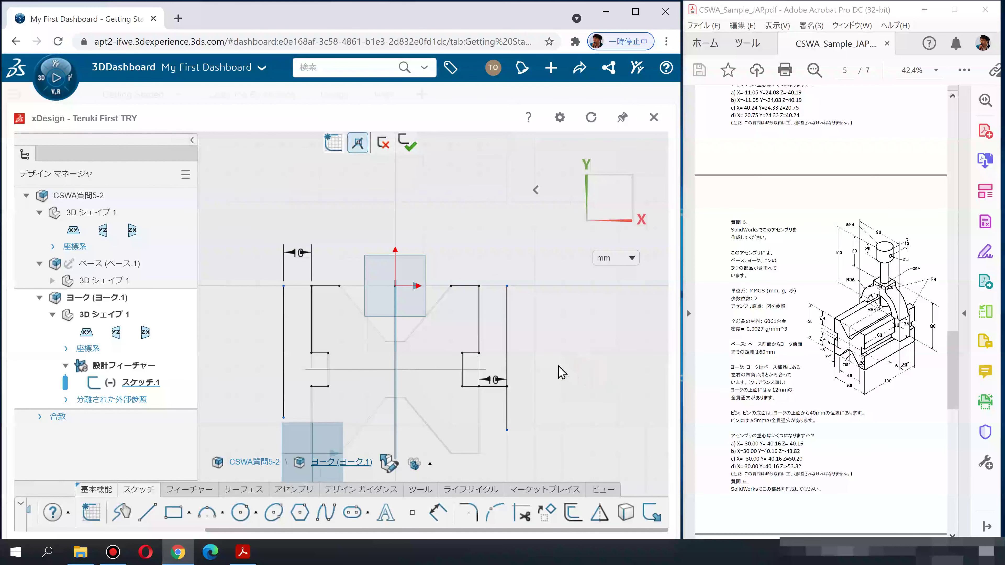
middle_drag(573, 380, 597, 368)
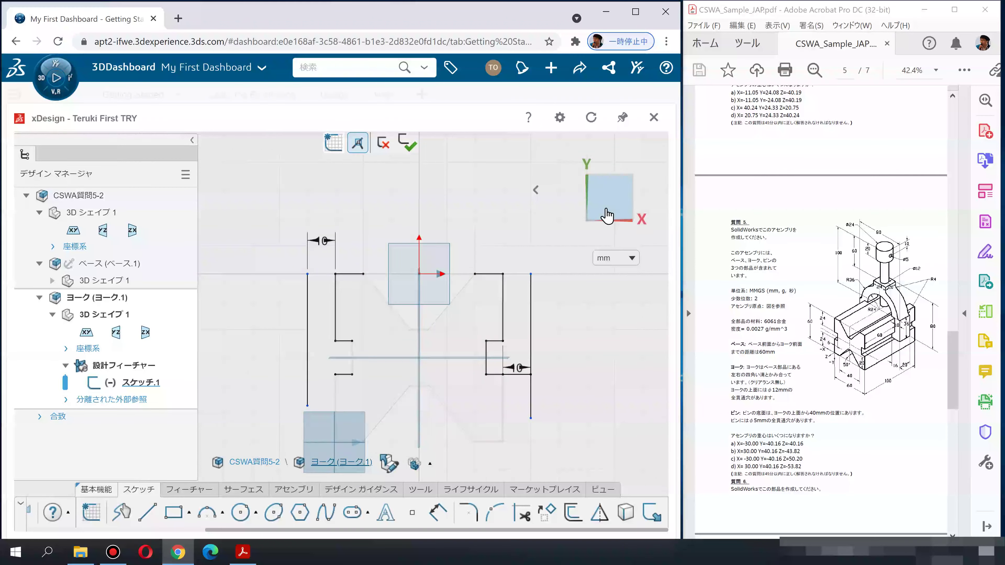
click(599, 218)
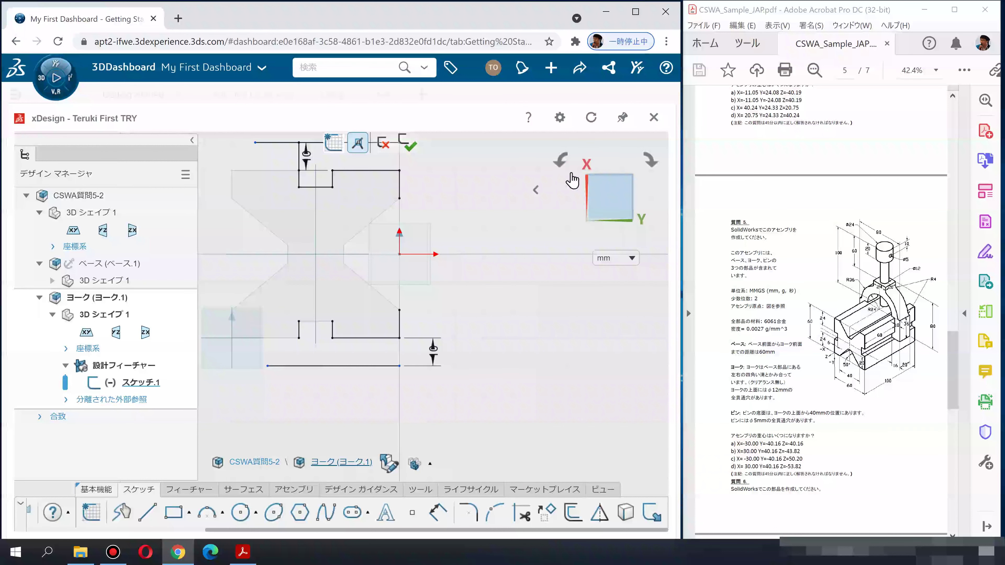
click(562, 170)
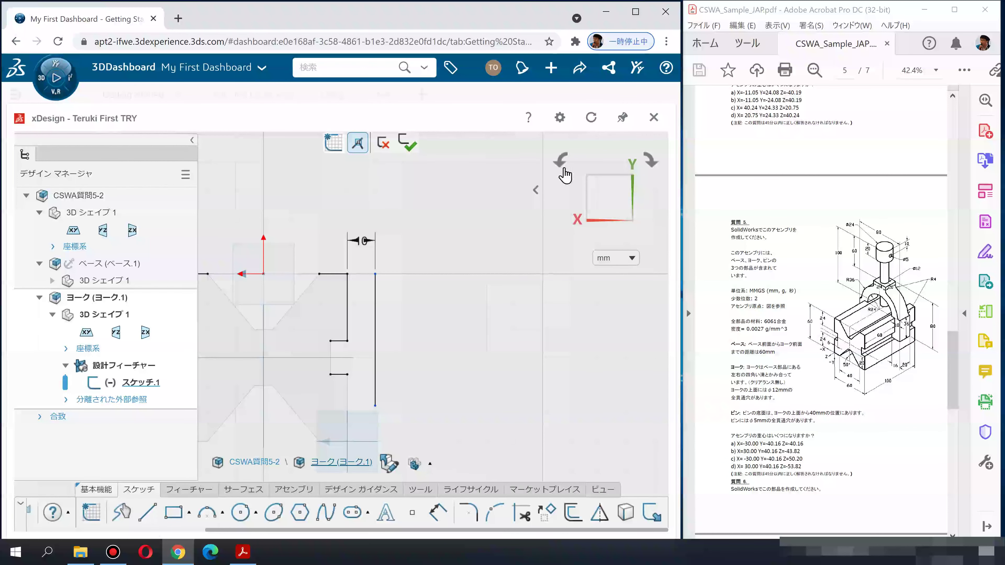
mouse_move(540, 251)
middle_down()
mouse_move(601, 249)
mouse_move(540, 359)
mouse_move(573, 438)
middle_up()
click(560, 171)
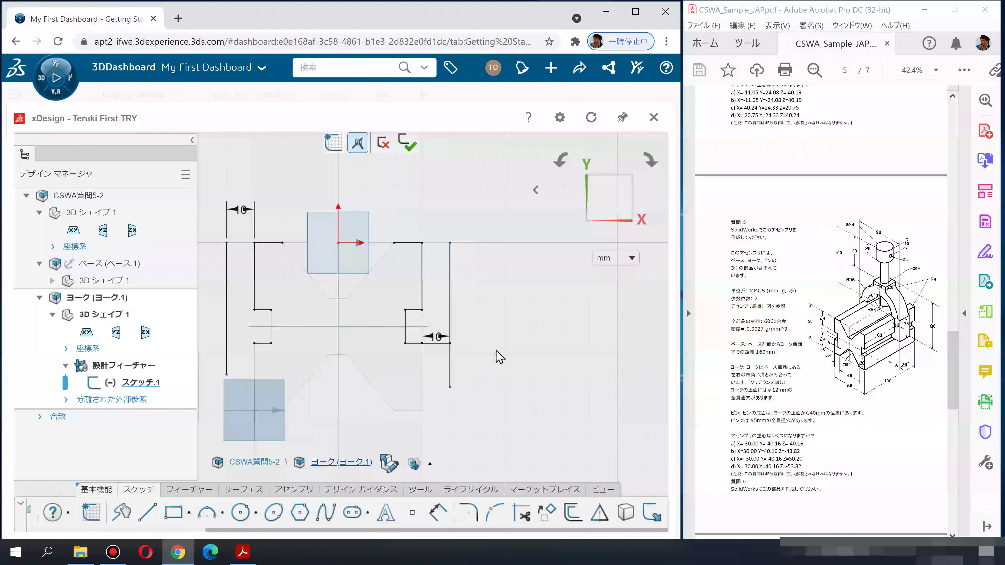
scroll(336, 340, up, 2)
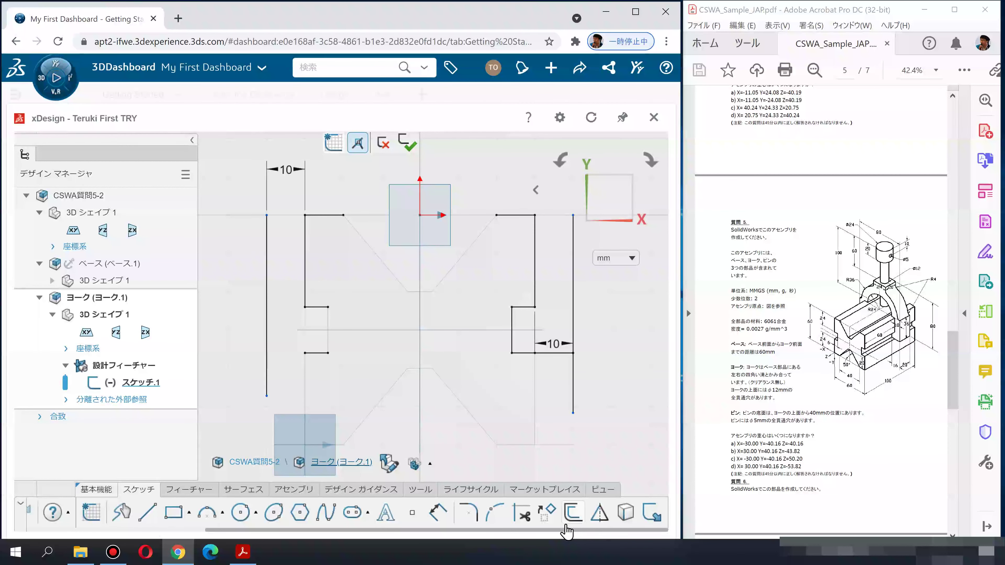
Back out of the accidental 3D command and draw a horizontal line across the left leg bottom
click(626, 512)
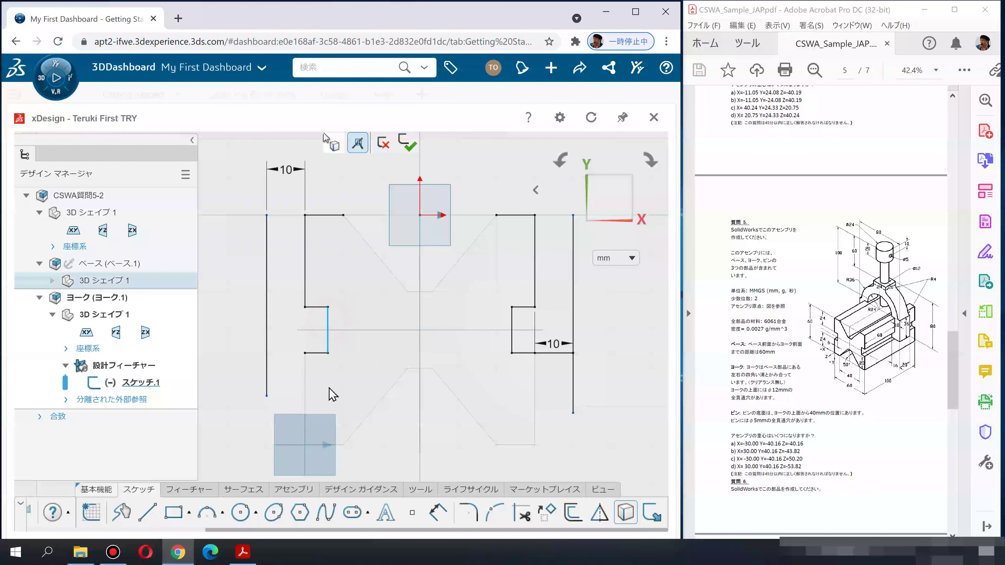
click(428, 453)
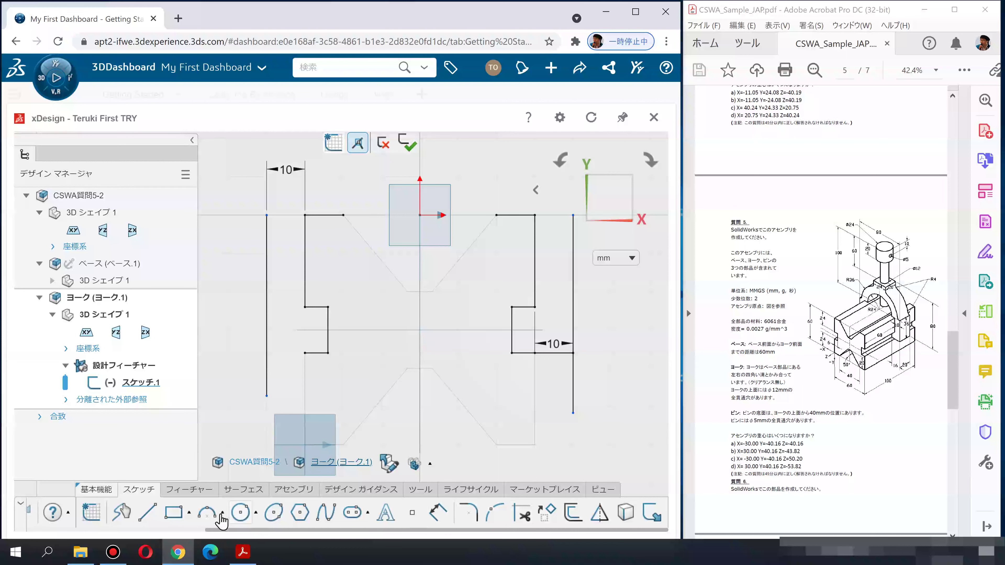
click(145, 511)
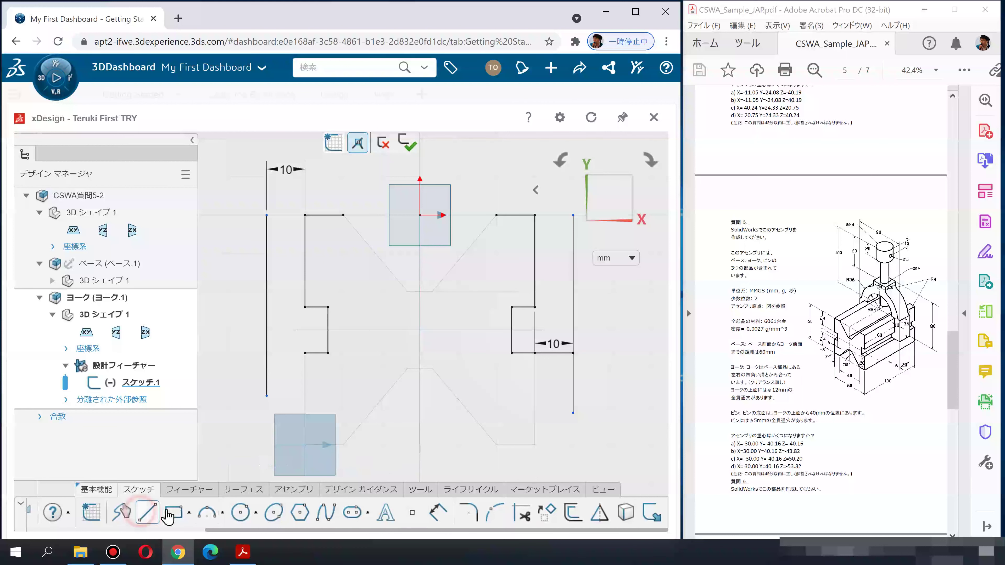
click(305, 353)
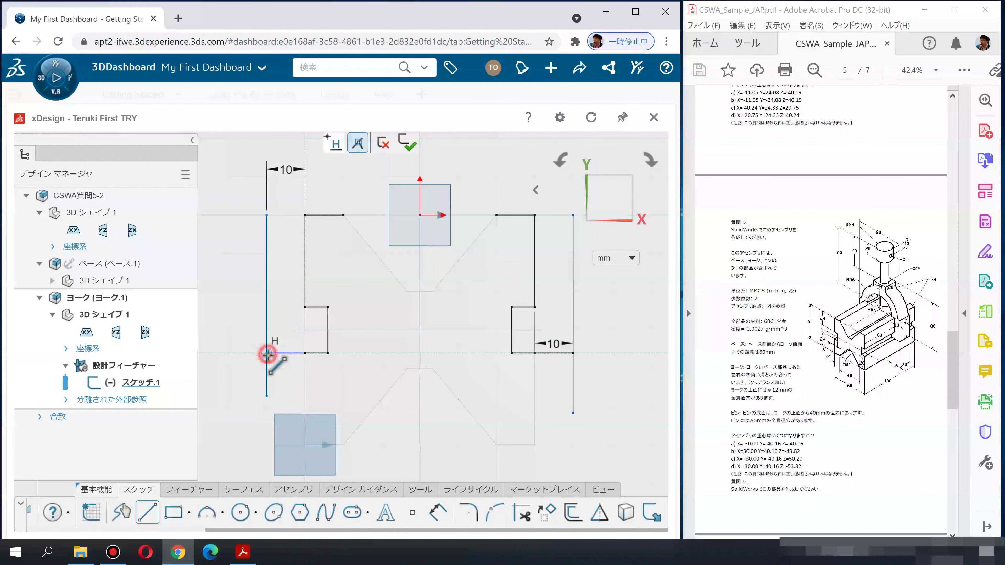
double_click(267, 352)
Trim the left and right outer vertical lines below the legs
click(520, 511)
click(266, 376)
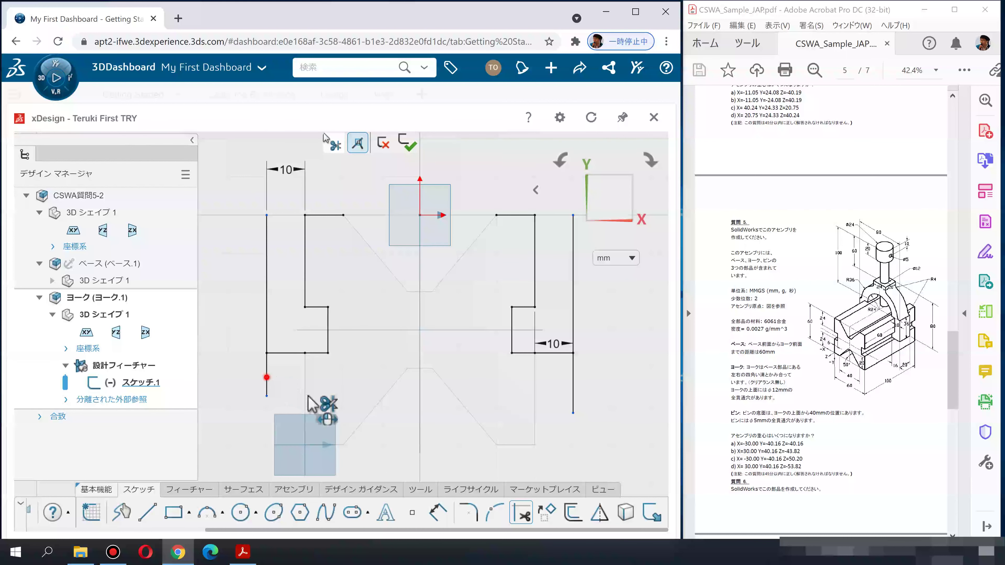
click(573, 401)
scroll(554, 408, down, 2)
scroll(545, 376, down, 2)
key(Escape)
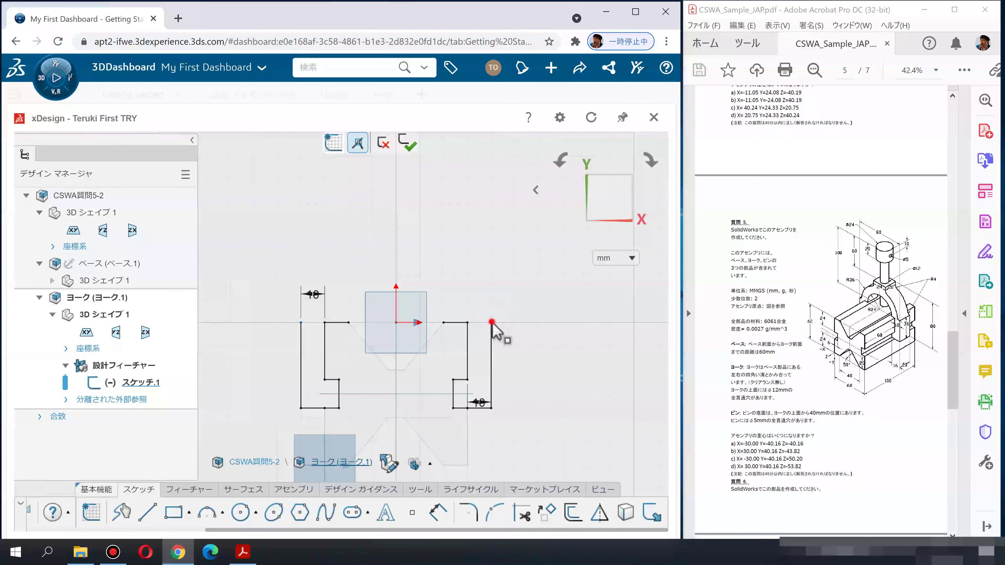
Stretch both outer leg lines upward, well above the stepped leg outlines
drag(490, 322, 491, 247)
drag(301, 317, 302, 240)
click(266, 291)
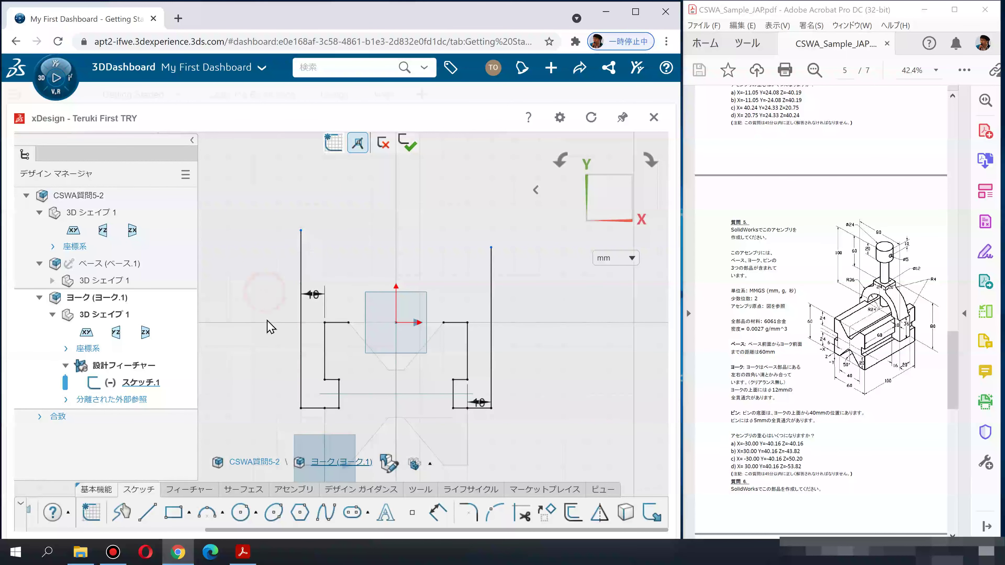
click(240, 512)
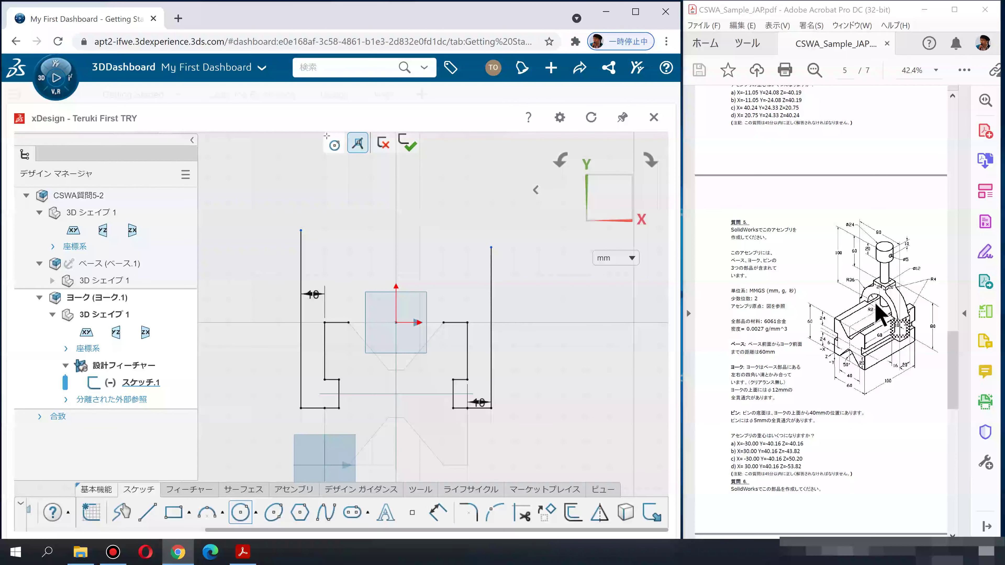
Draw two concentric circles centred on the sketch origin
click(396, 323)
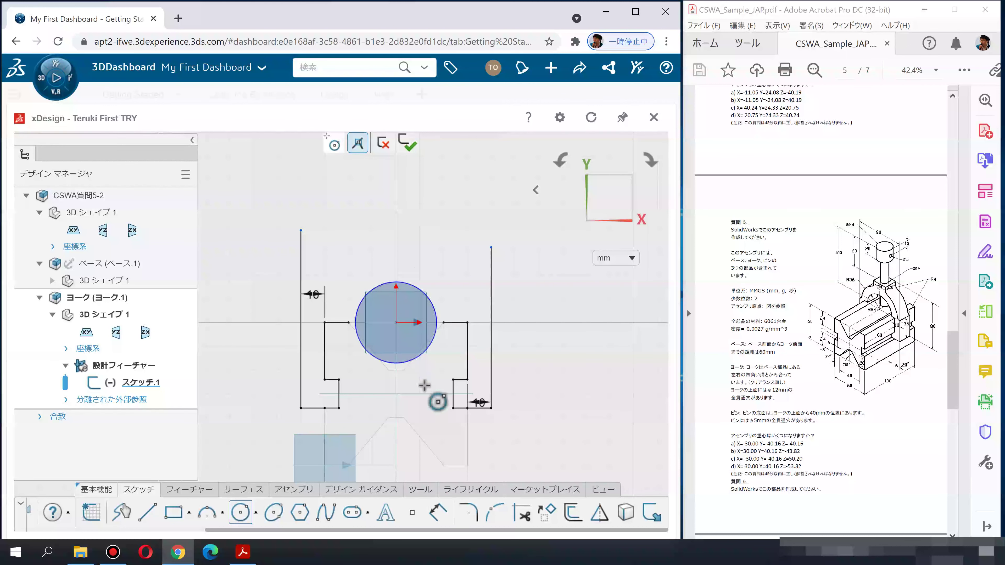
click(427, 408)
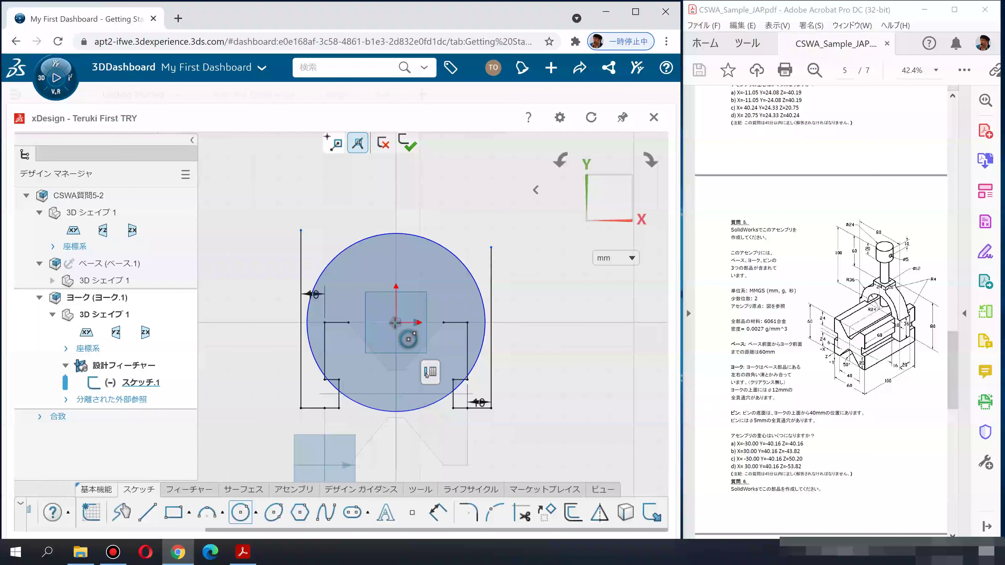
click(395, 322)
click(410, 390)
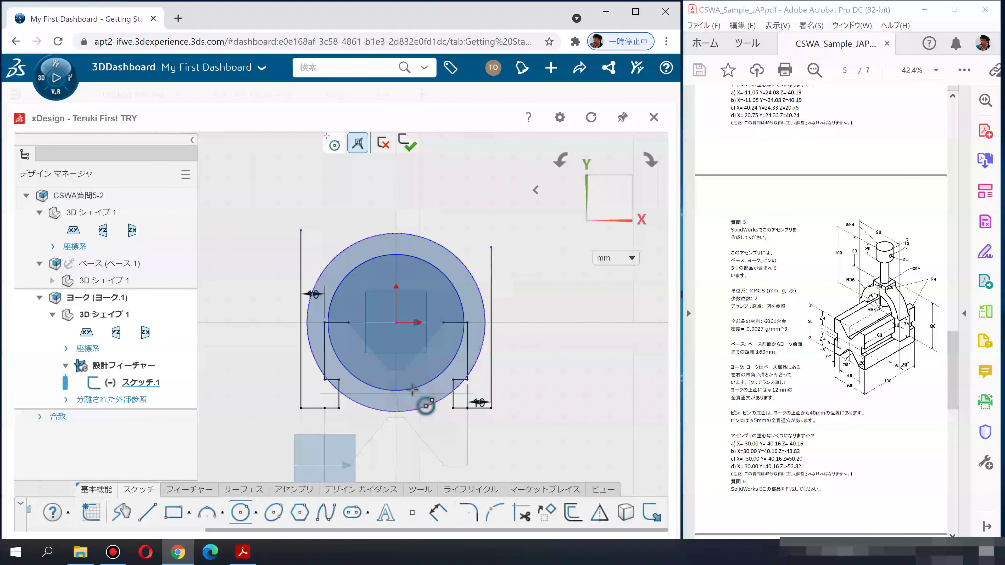
key(Escape)
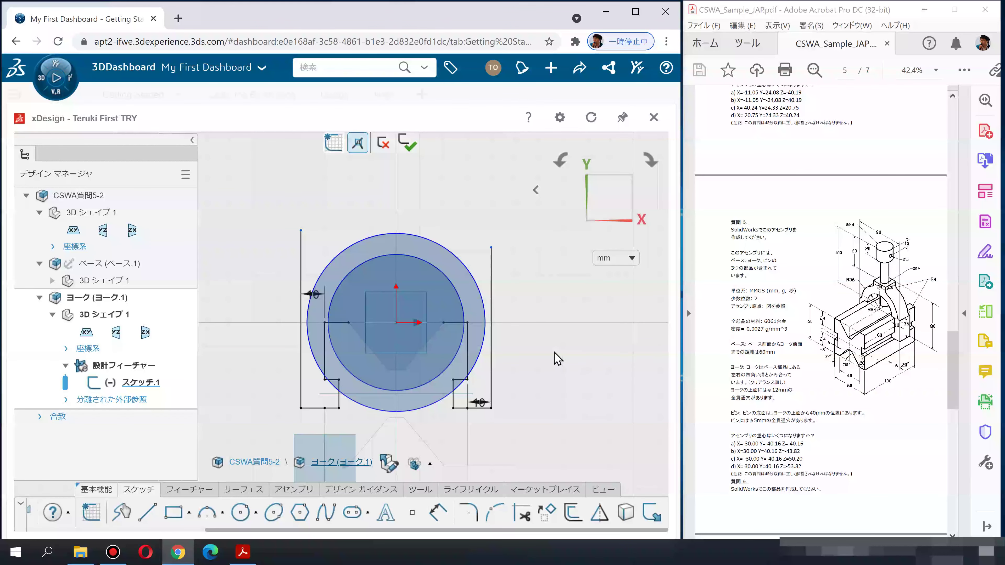
scroll(338, 332, up, 2)
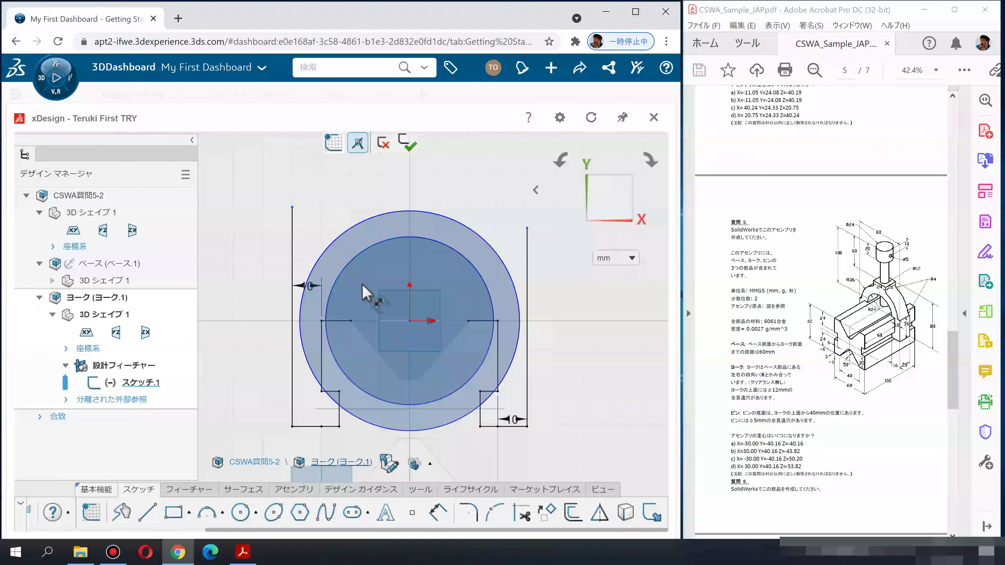
Dimension the outer circle to Ø72 and the inner circle to Ø48
key(d)
click(341, 234)
click(311, 202)
text(36*2)
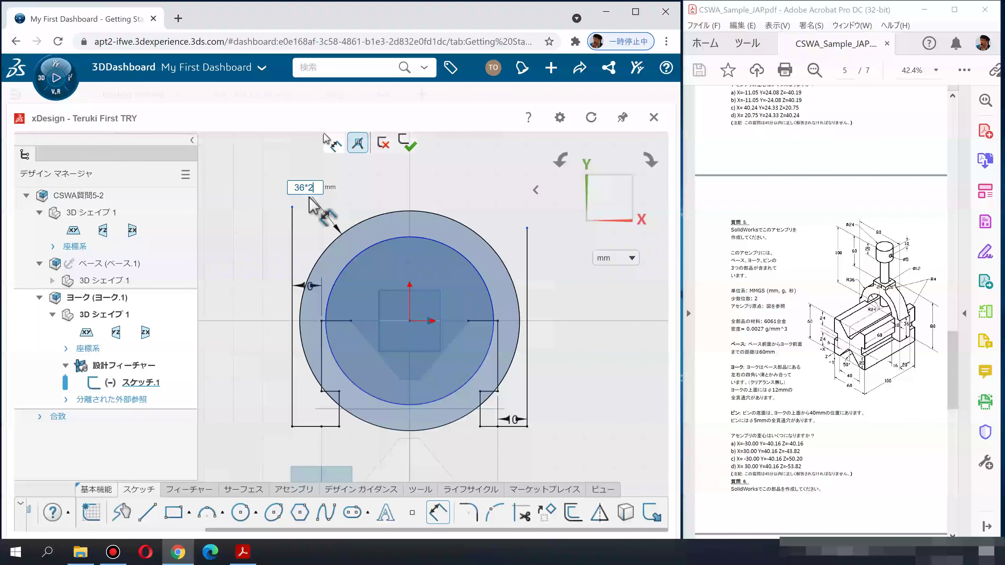
key(Return)
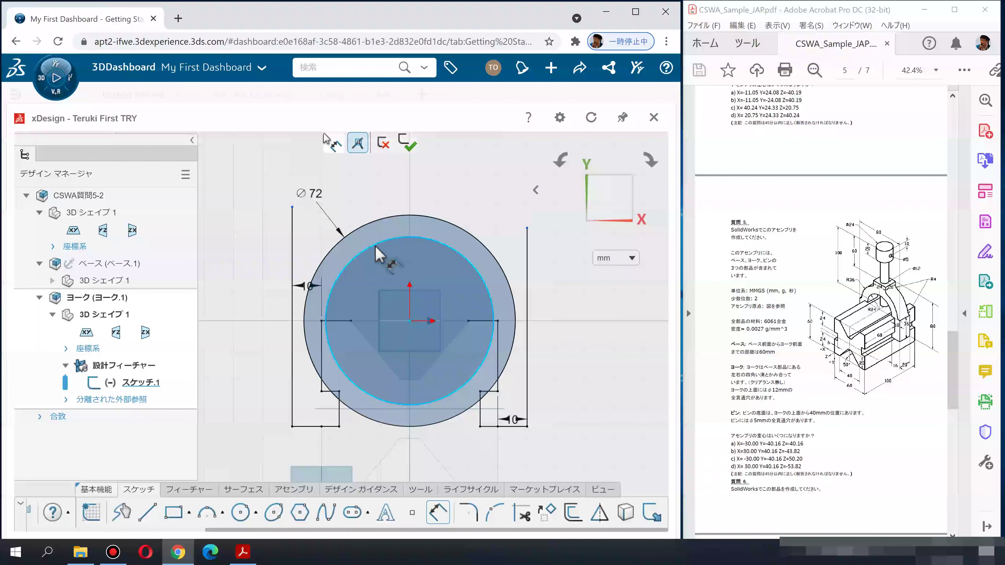
click(380, 245)
click(471, 197)
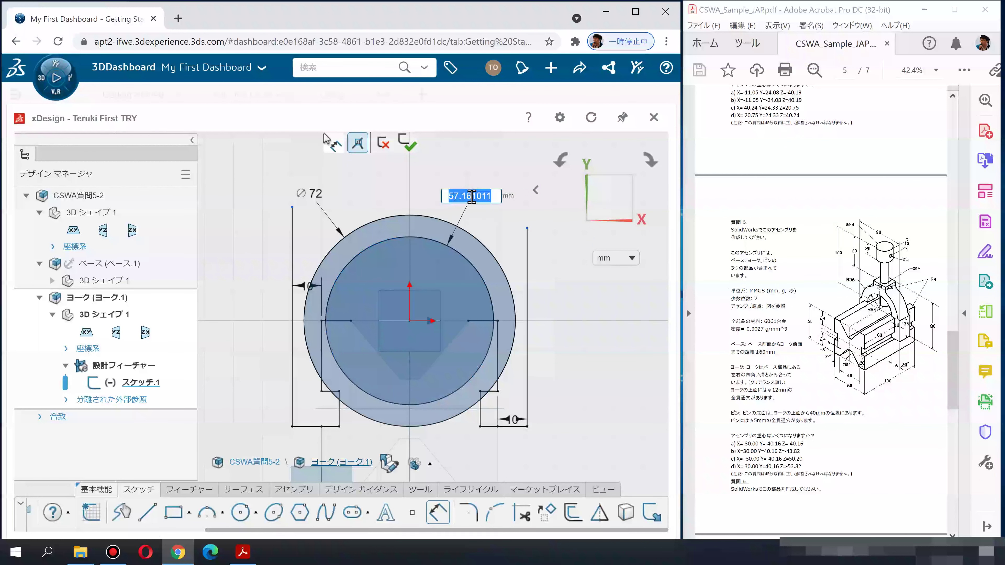
text(24*2)
key(Return)
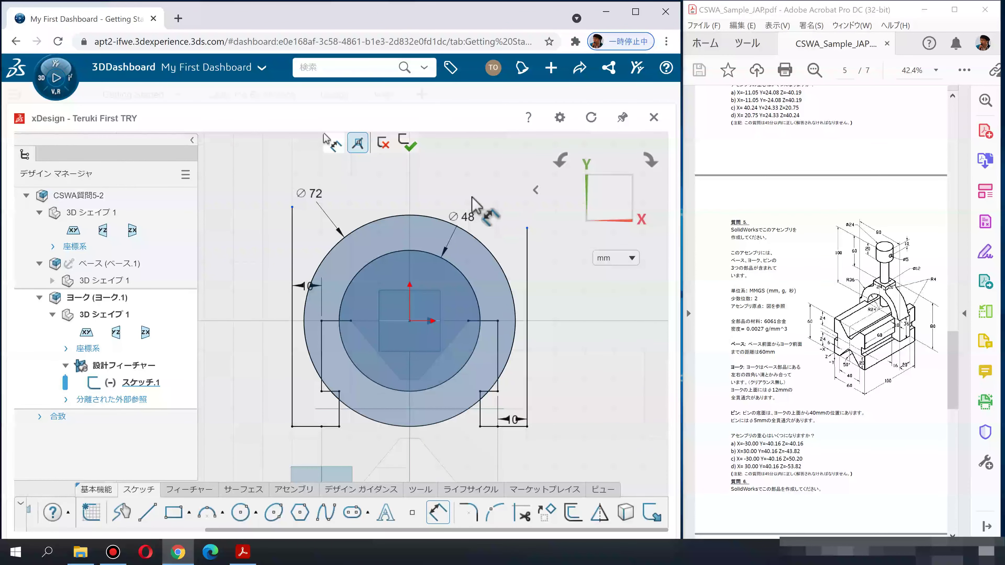
scroll(322, 336, up, 1)
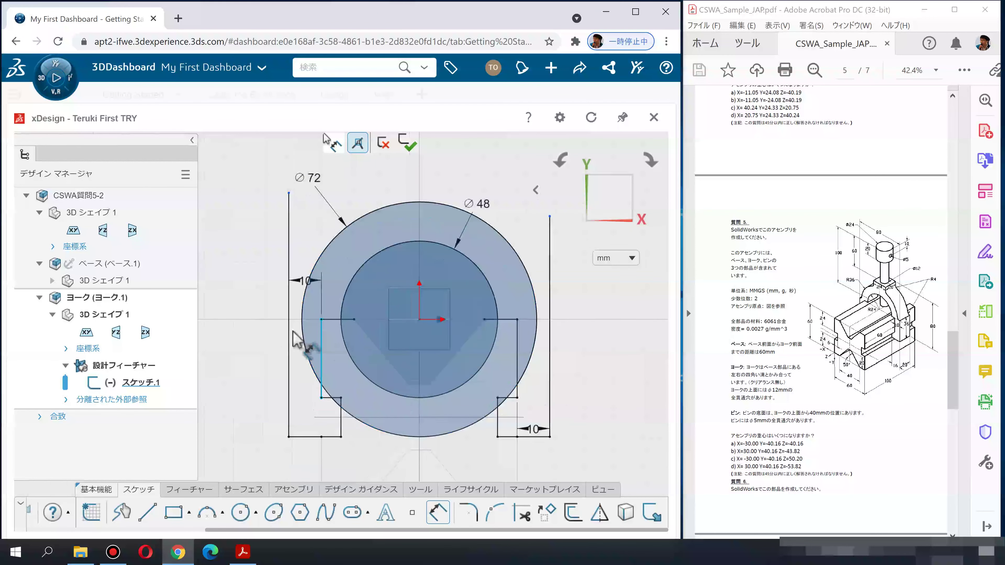
Draw short horizontal lines at centre level, linking both outer leg lines to the outer circle
scroll(276, 337, up, 2)
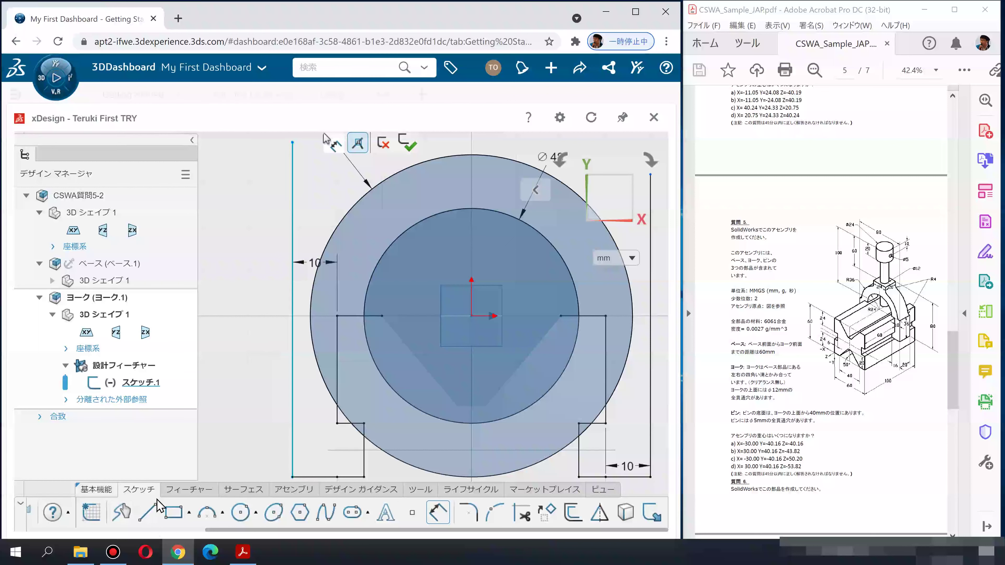
click(147, 513)
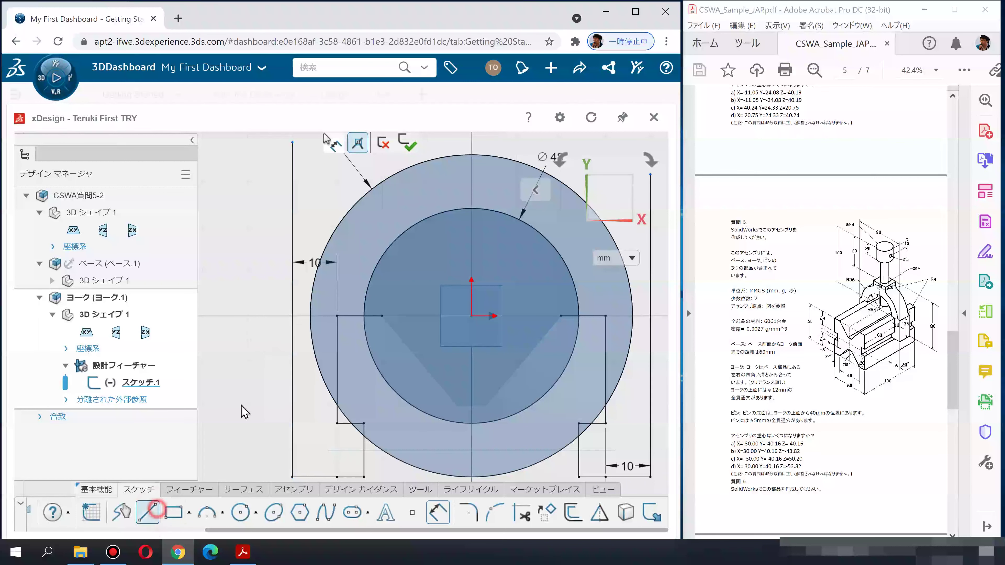
click(311, 315)
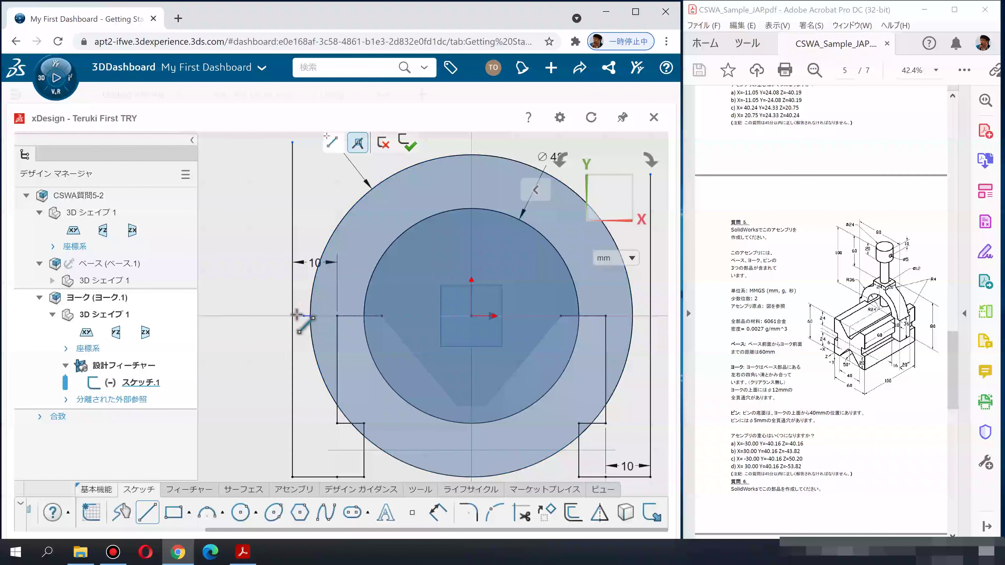
click(292, 315)
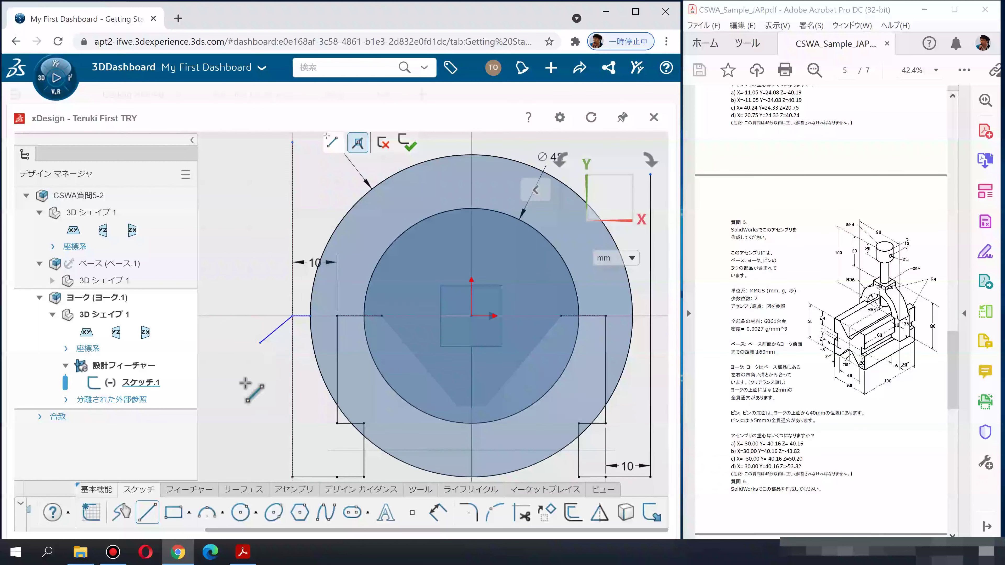
key(Escape)
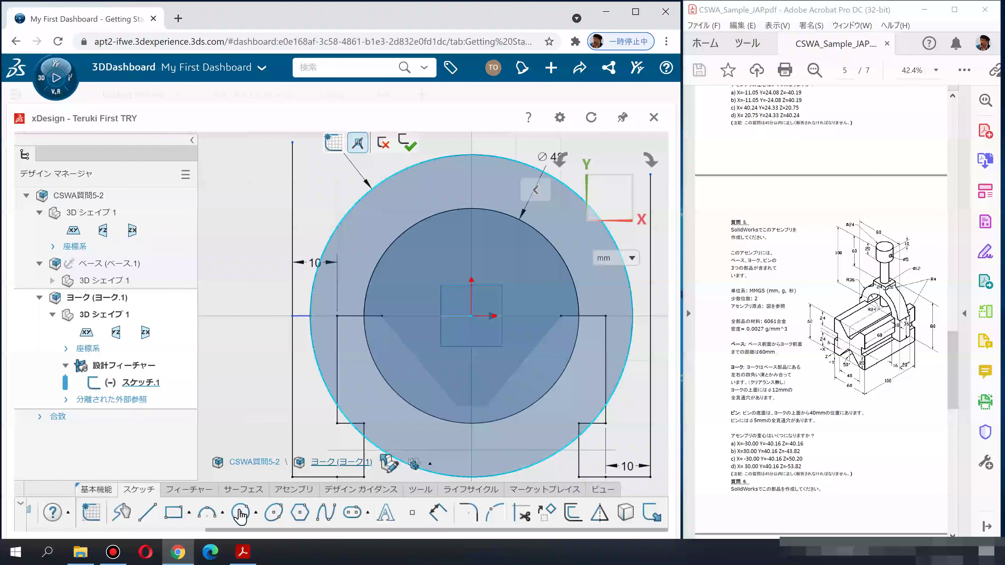
click(146, 512)
scroll(510, 372, up, 2)
scroll(550, 321, down, 2)
click(548, 318)
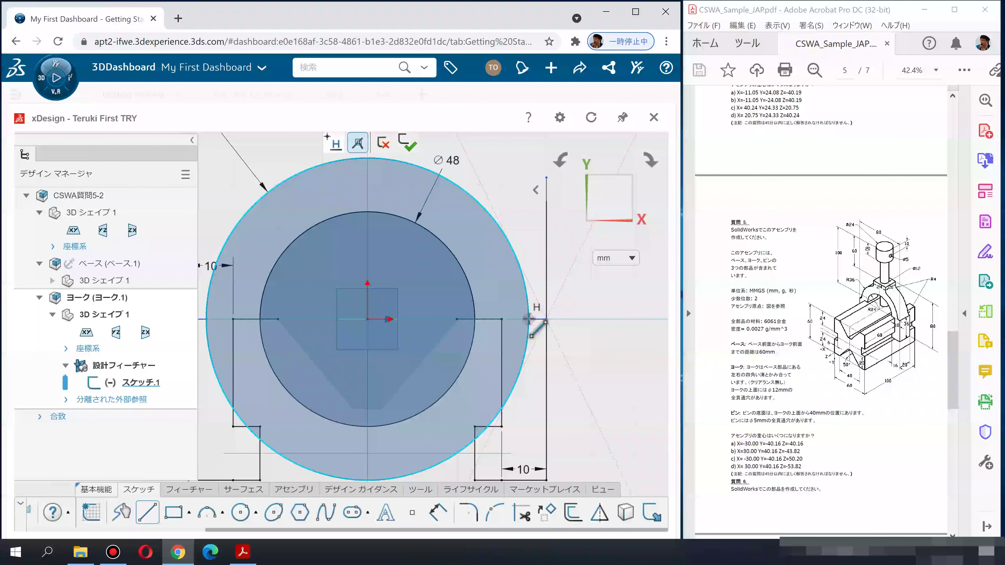
click(540, 324)
key(Escape)
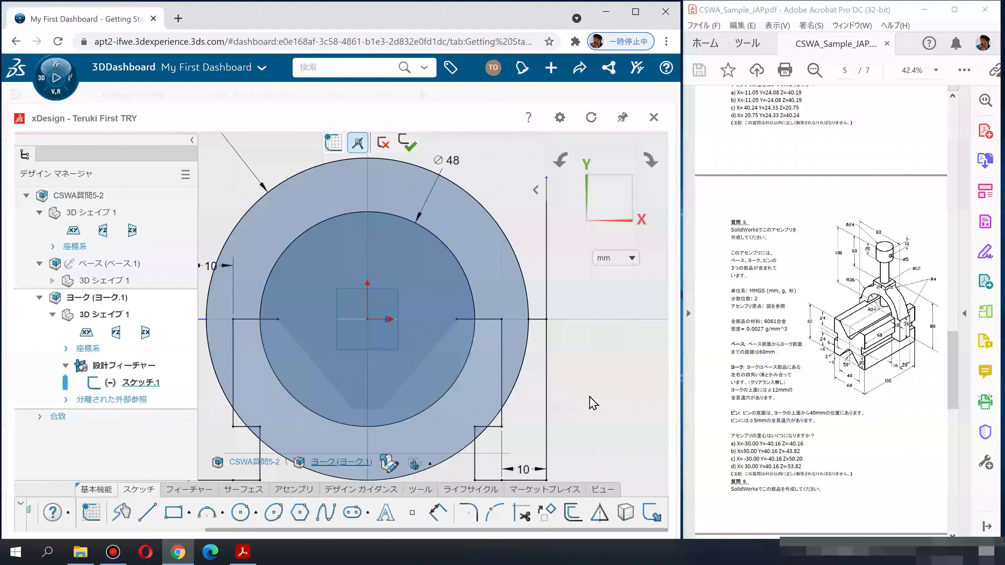
Trim the right outer line above the axis and start a short line at the left leg
middle_drag(592, 407, 620, 402)
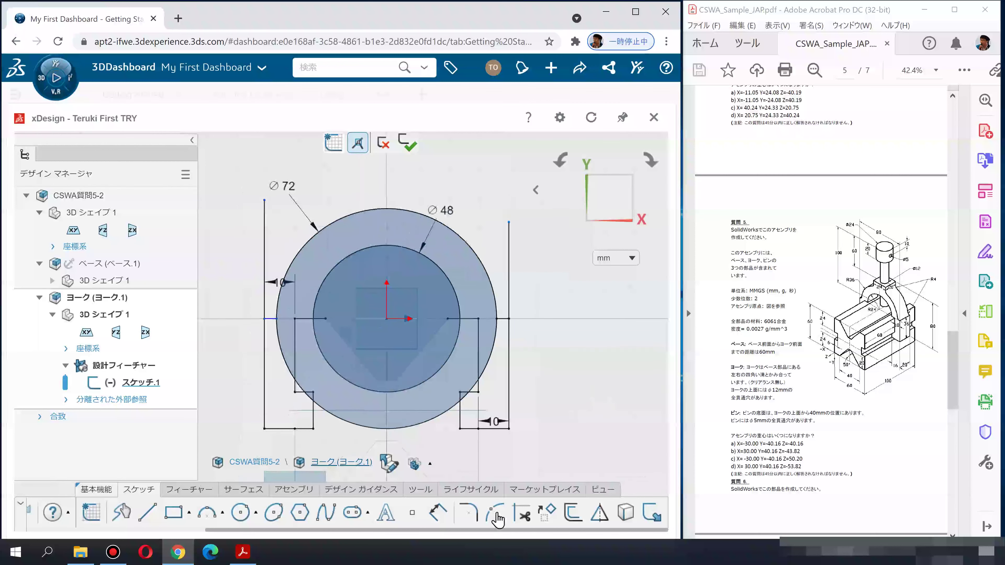
click(521, 512)
click(514, 269)
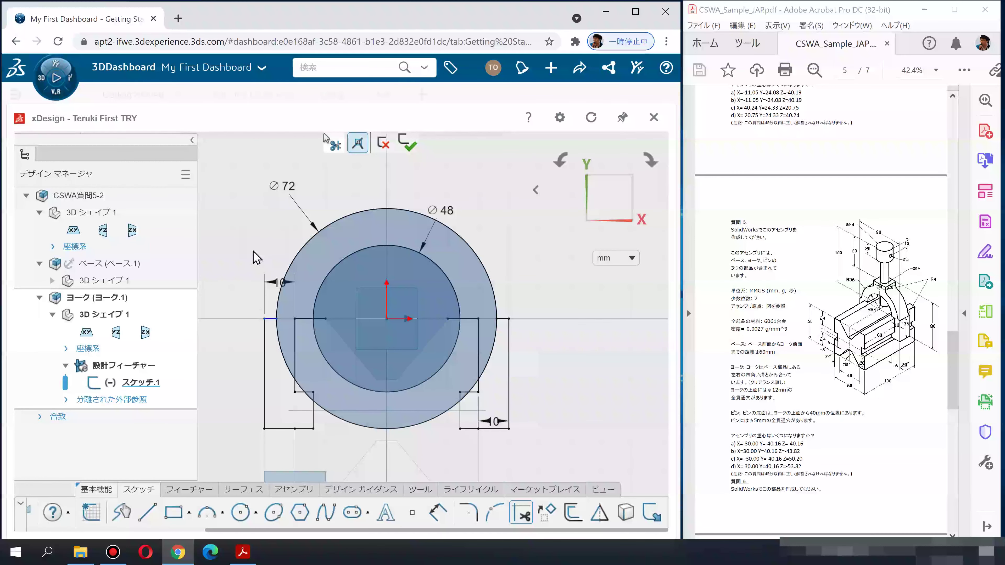
key(Escape)
scroll(245, 307, down, 3)
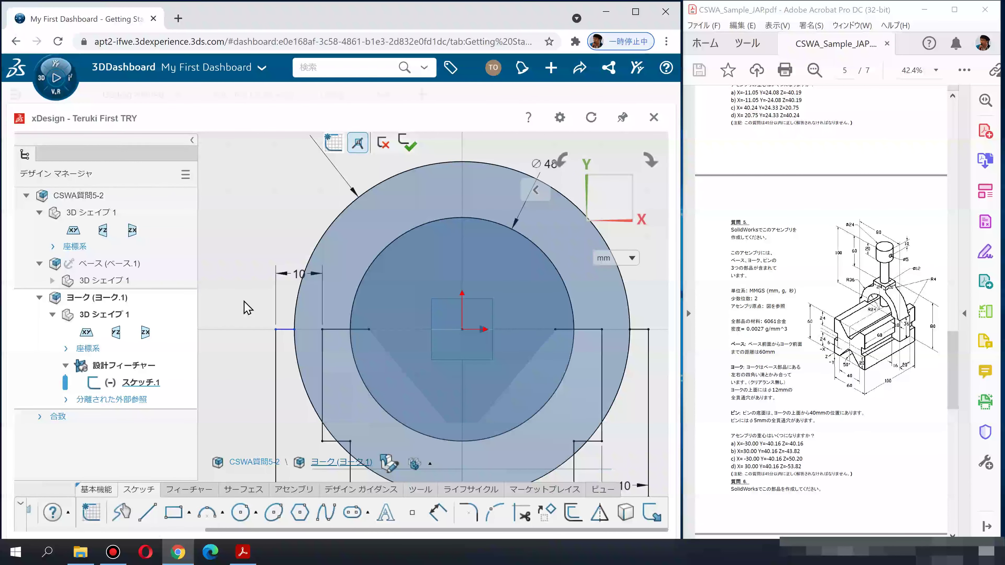
scroll(246, 306, up, 2)
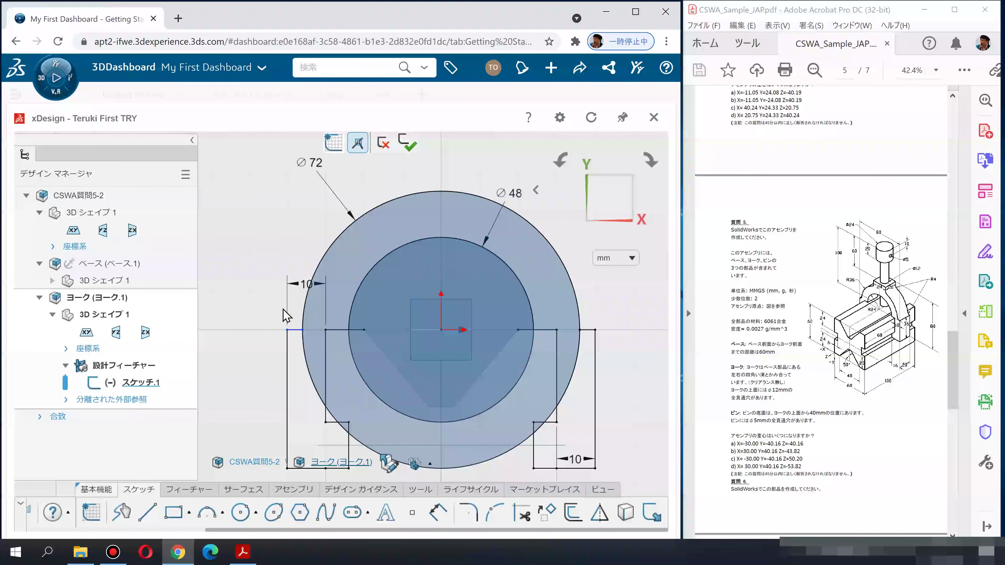
scroll(303, 327, down, 3)
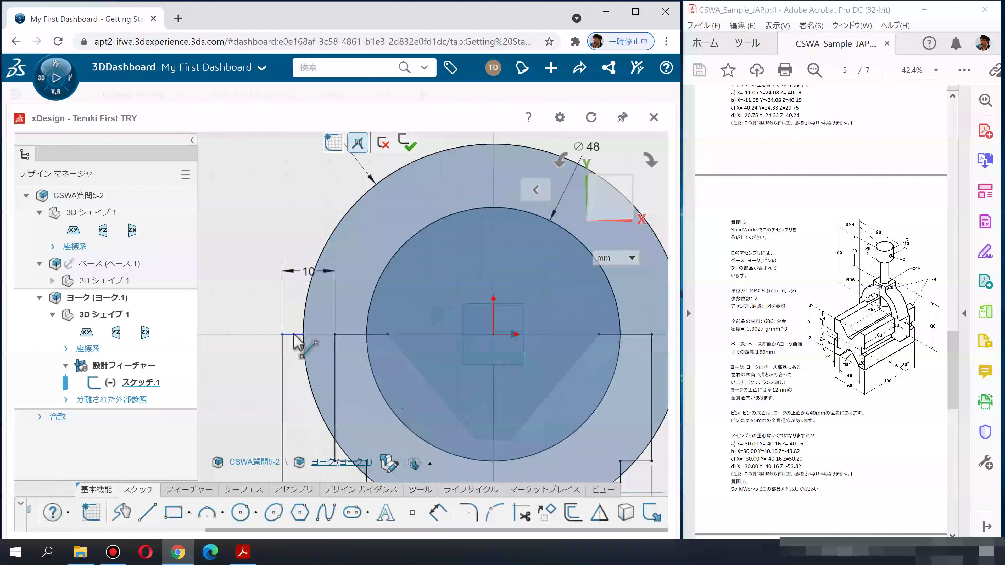
scroll(297, 338, up, 1)
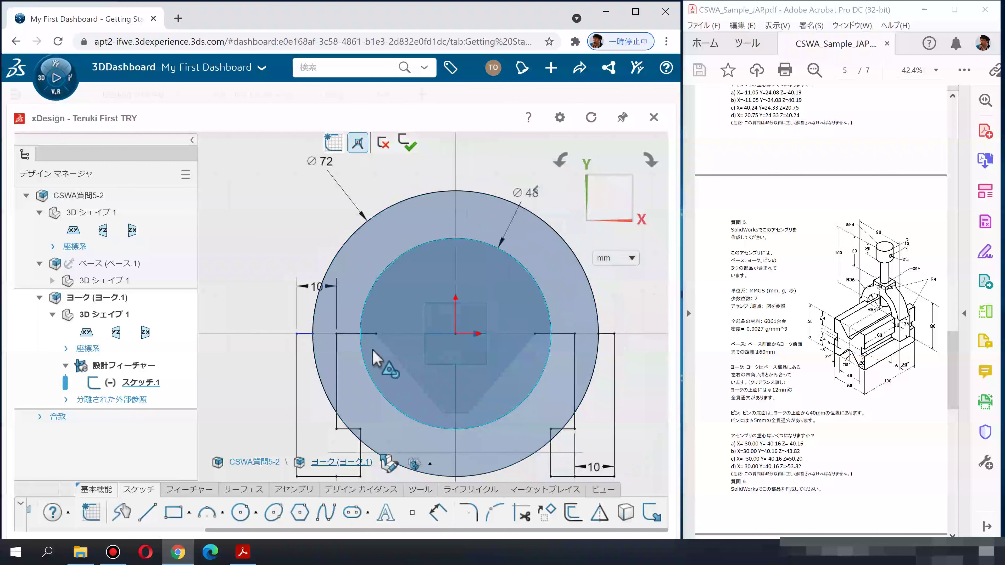
click(305, 367)
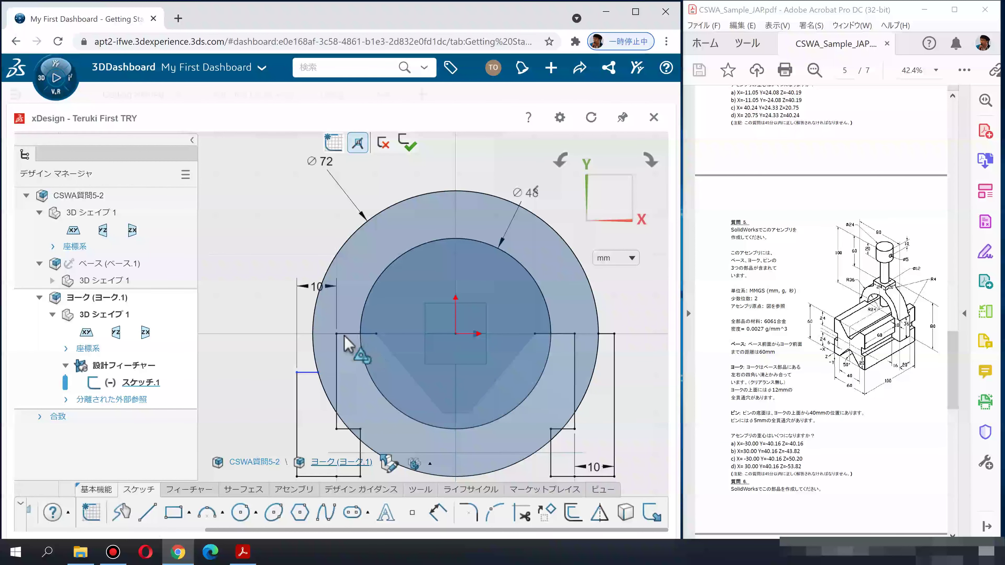
Make the left leg's short line collinear with the horizontal line through the circle centres
click(353, 341)
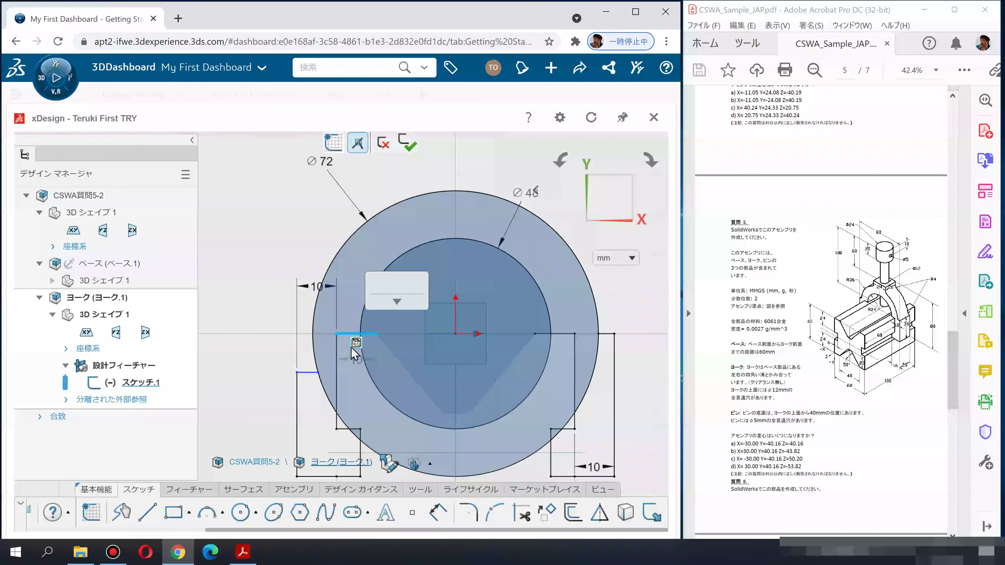
click(395, 286)
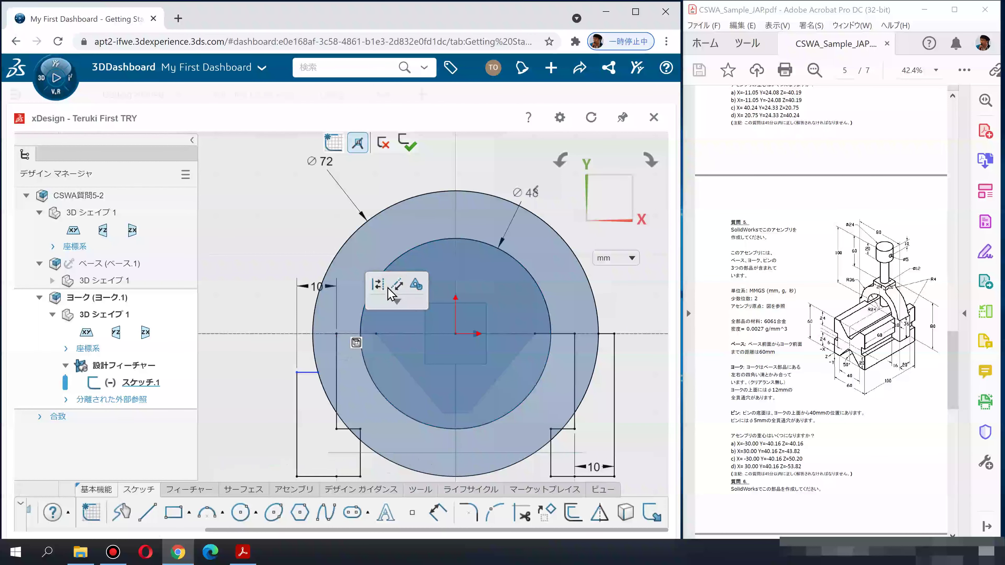
click(301, 366)
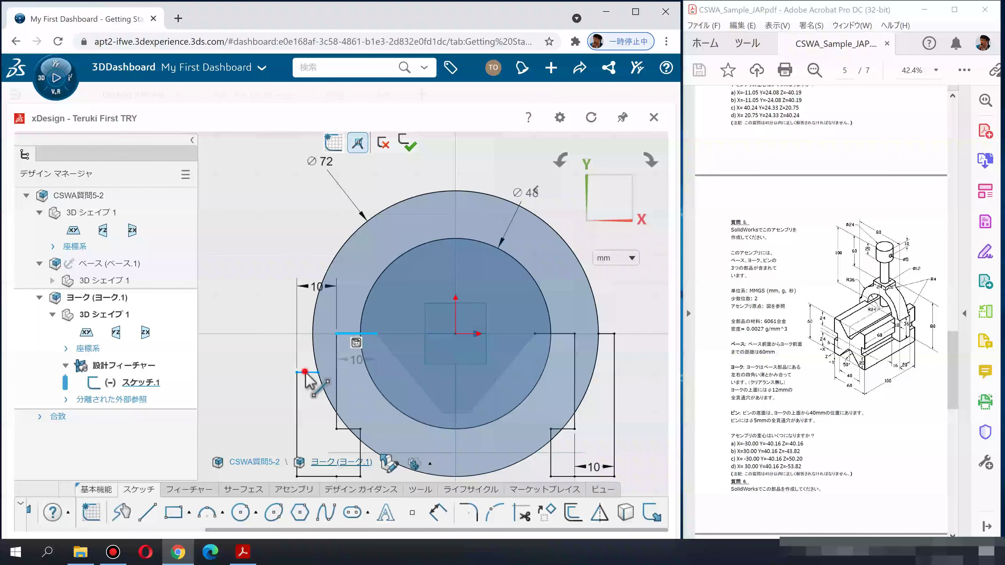
click(336, 376)
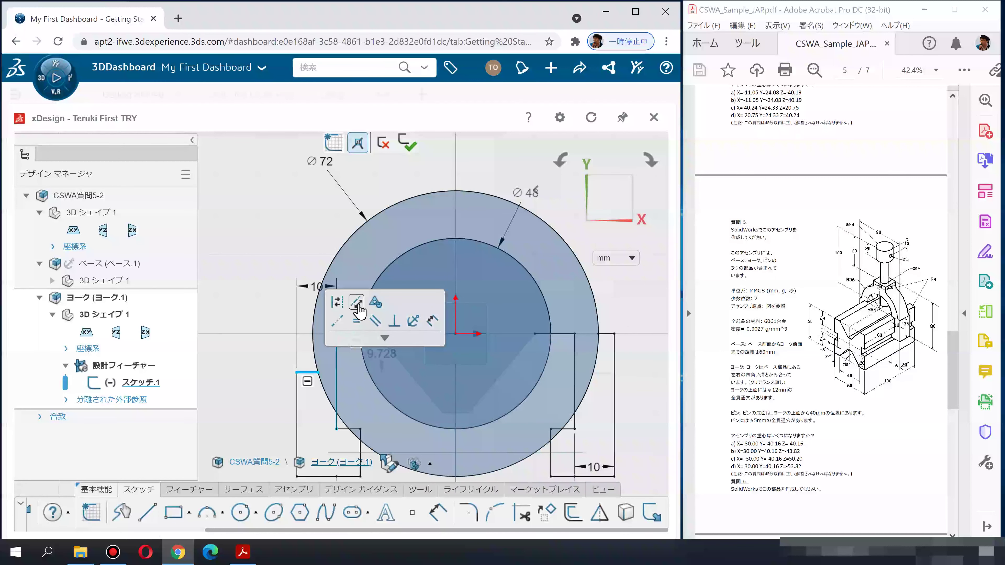
click(337, 326)
click(255, 305)
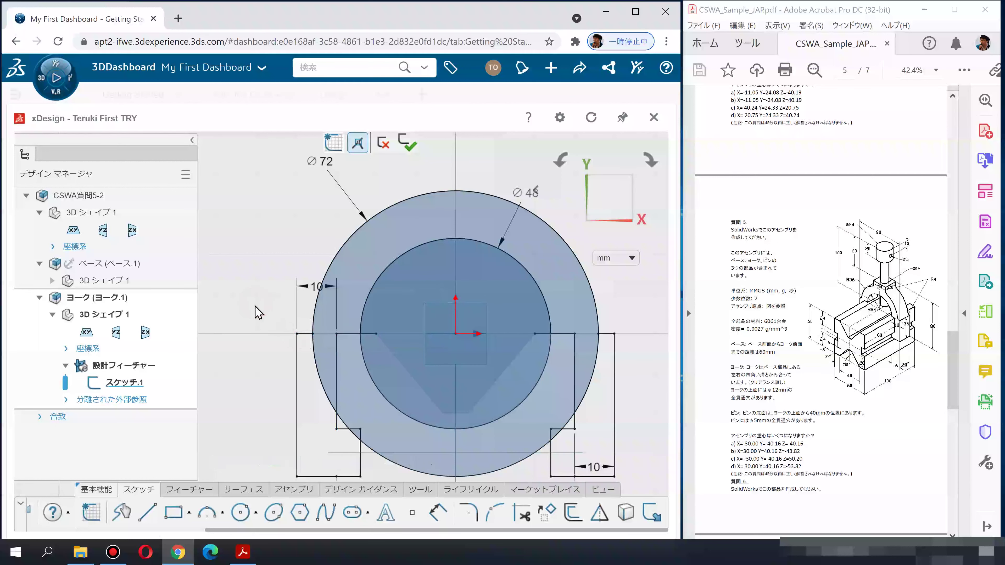
click(512, 513)
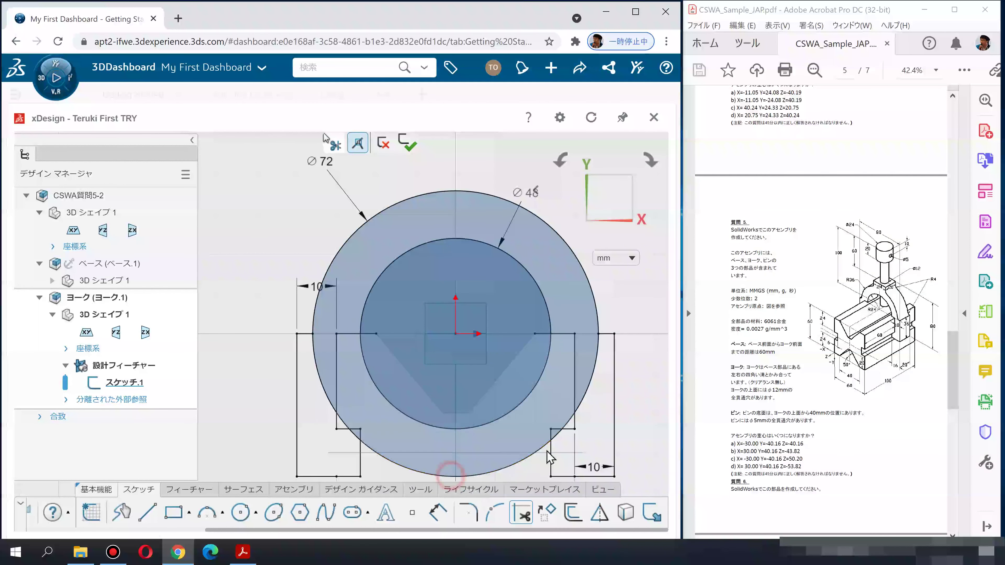
Trim the circles' lower arcs and leftover pieces into a closed arch-and-legs profile
click(453, 476)
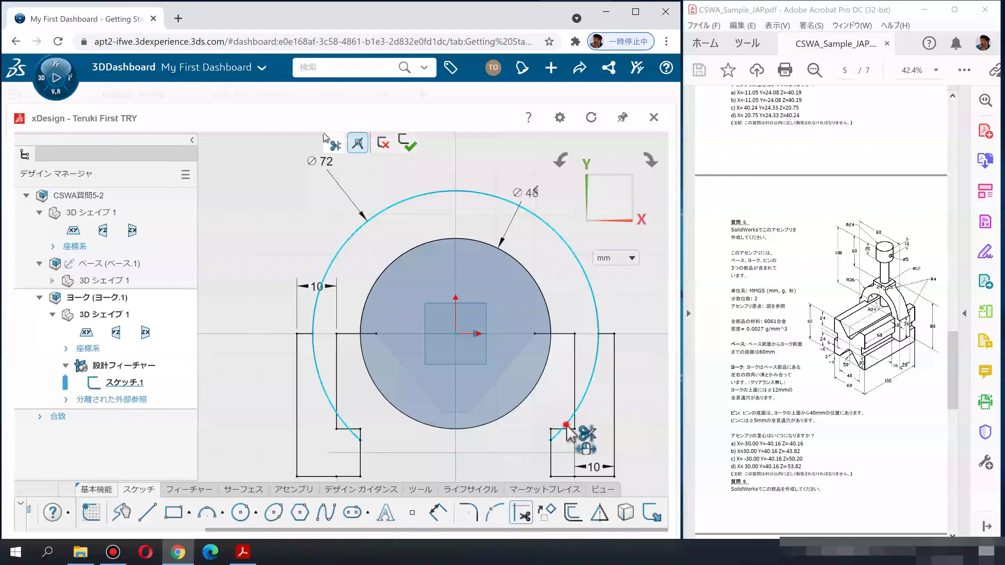
click(557, 436)
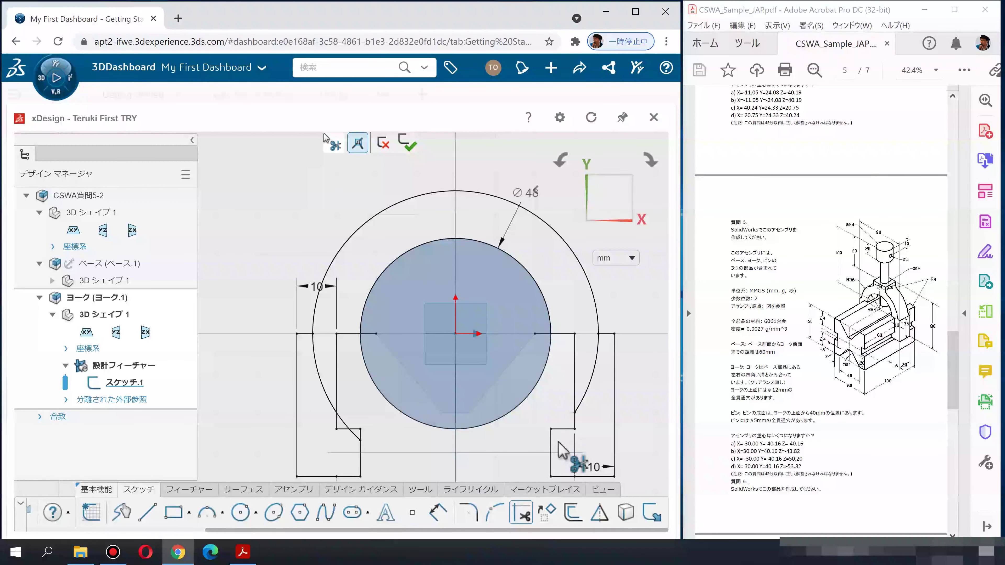
click(586, 403)
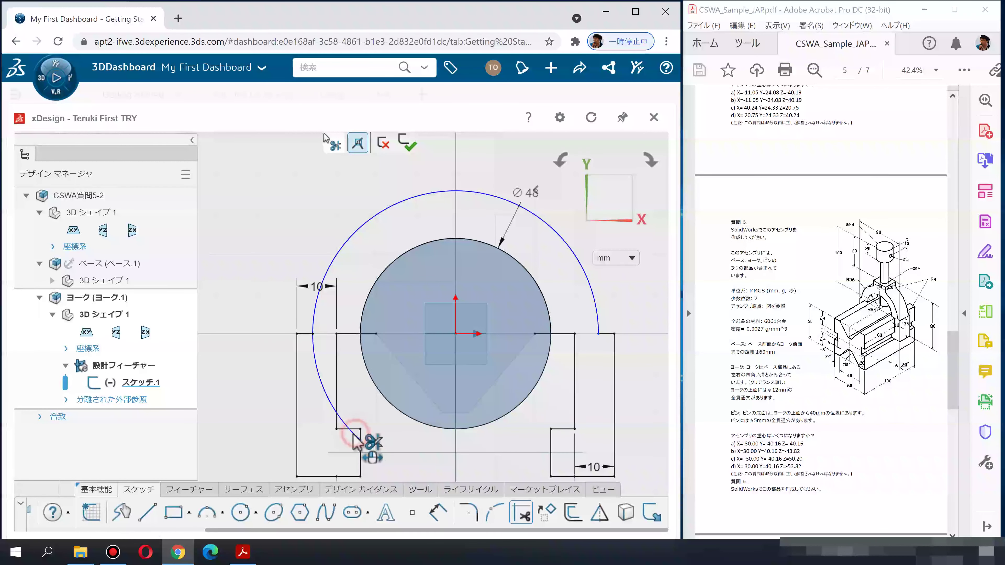
click(346, 427)
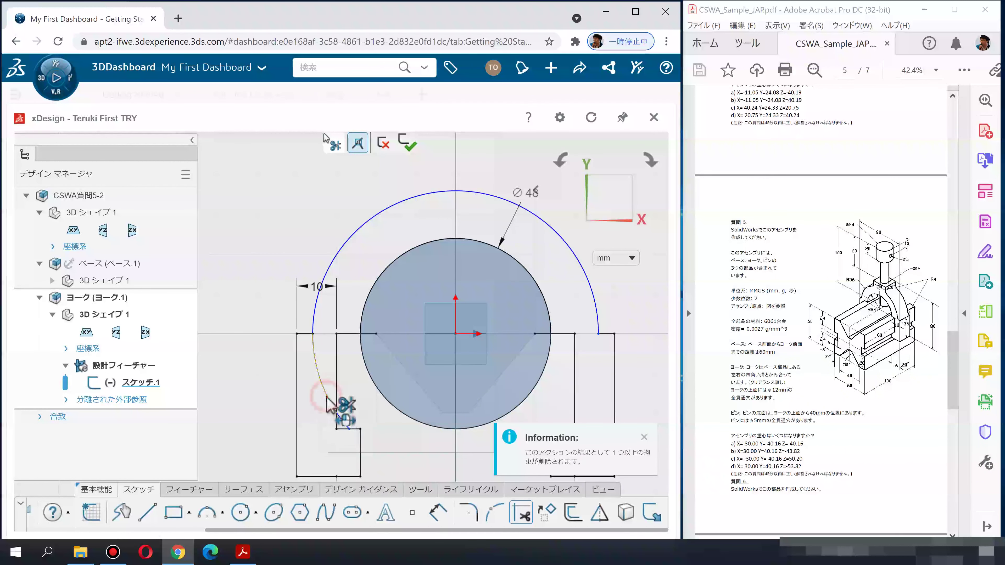
click(347, 428)
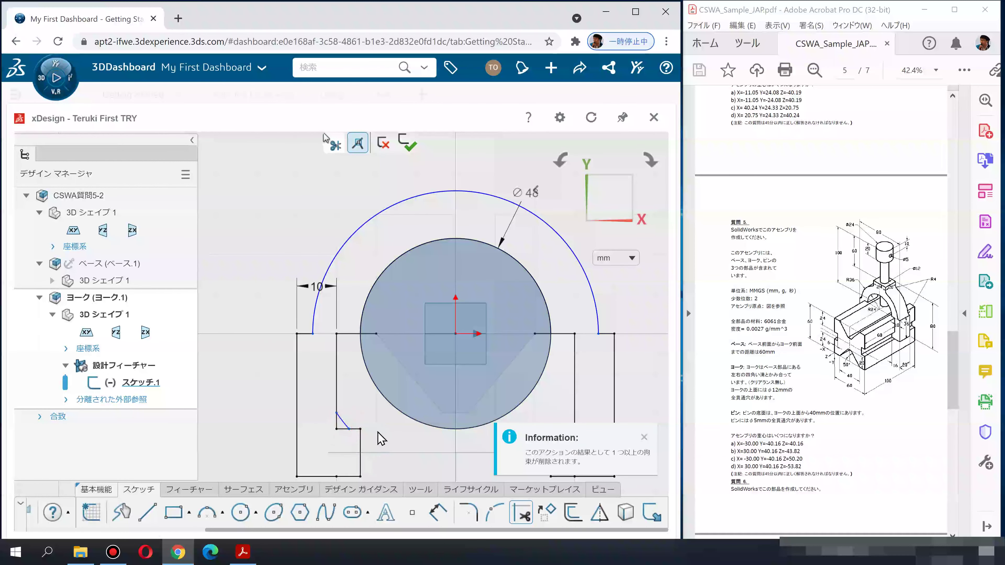
click(420, 424)
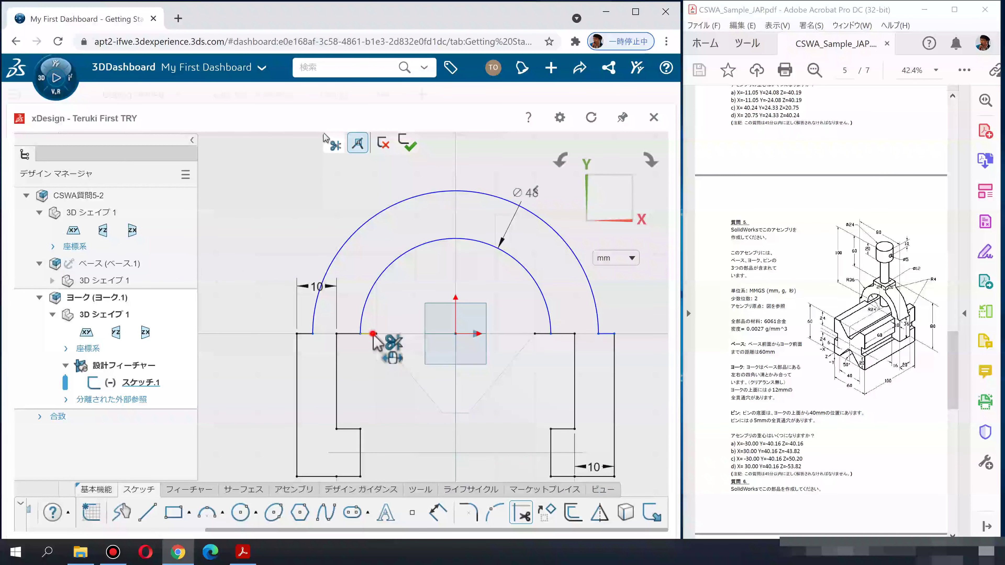
click(539, 335)
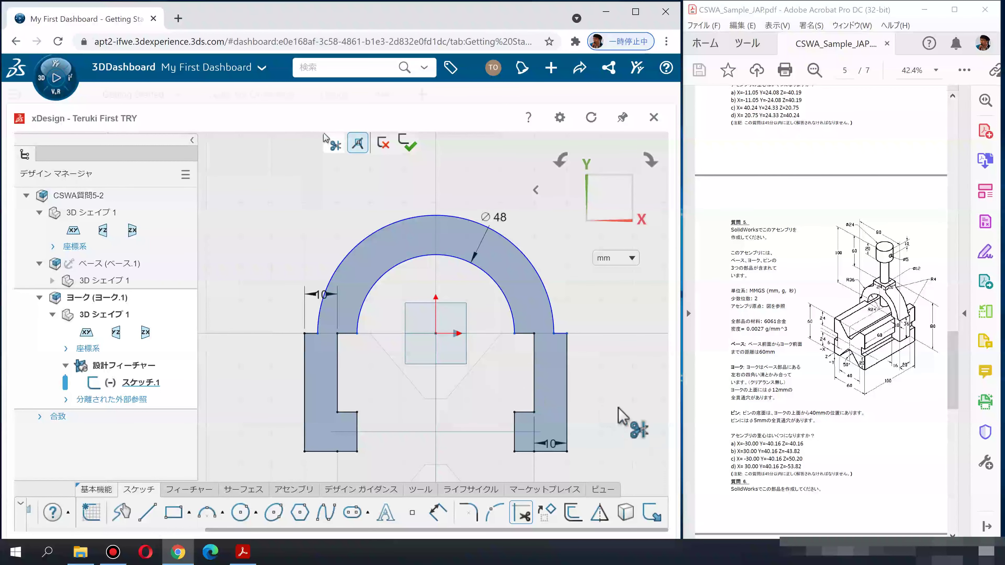
key(Escape)
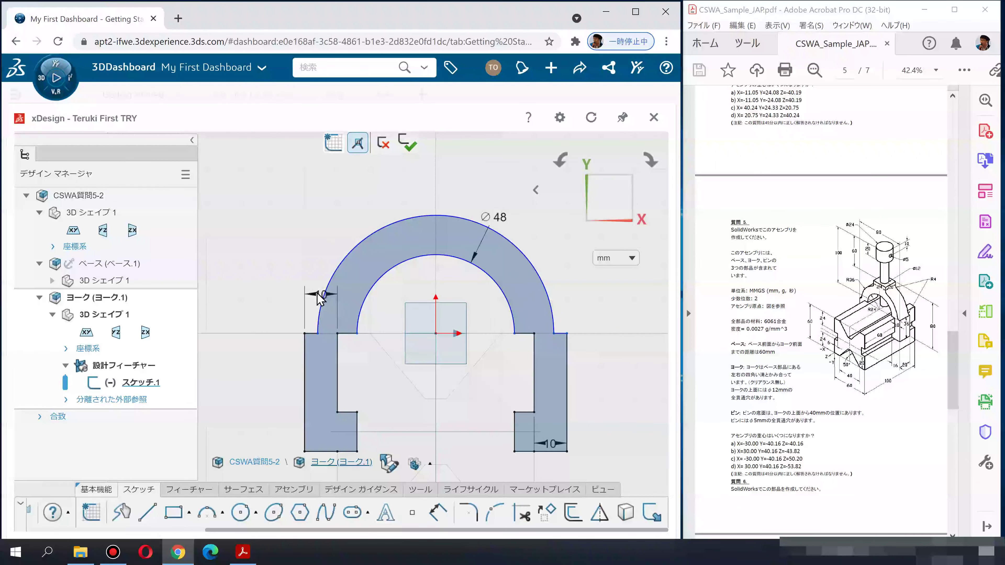
Move the 10 width and ⌀48 dimensions to clear positions around the arch
drag(311, 298, 257, 334)
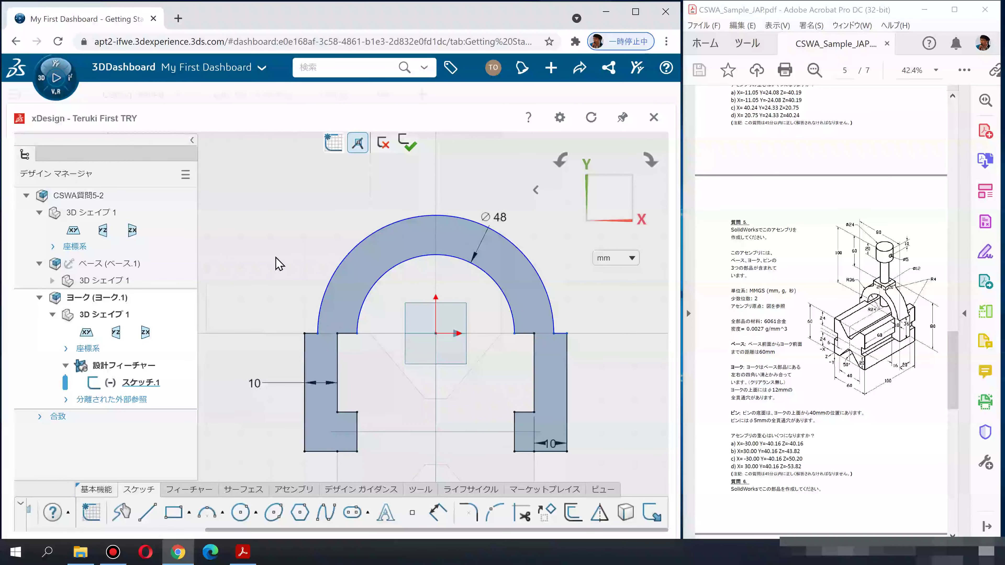
drag(494, 217, 442, 198)
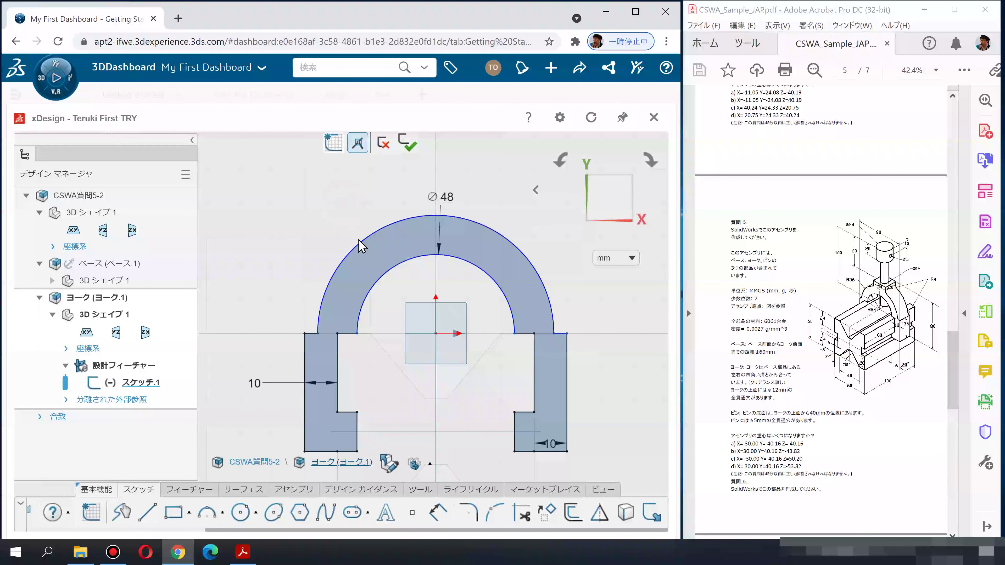
drag(346, 219, 358, 228)
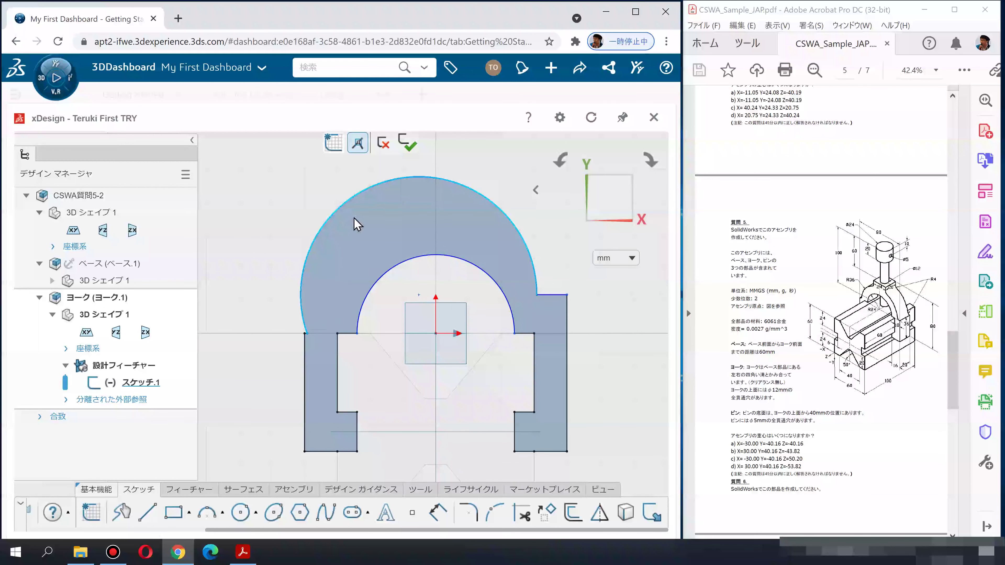
Add an R36 radius dimension to the outer arc
click(291, 222)
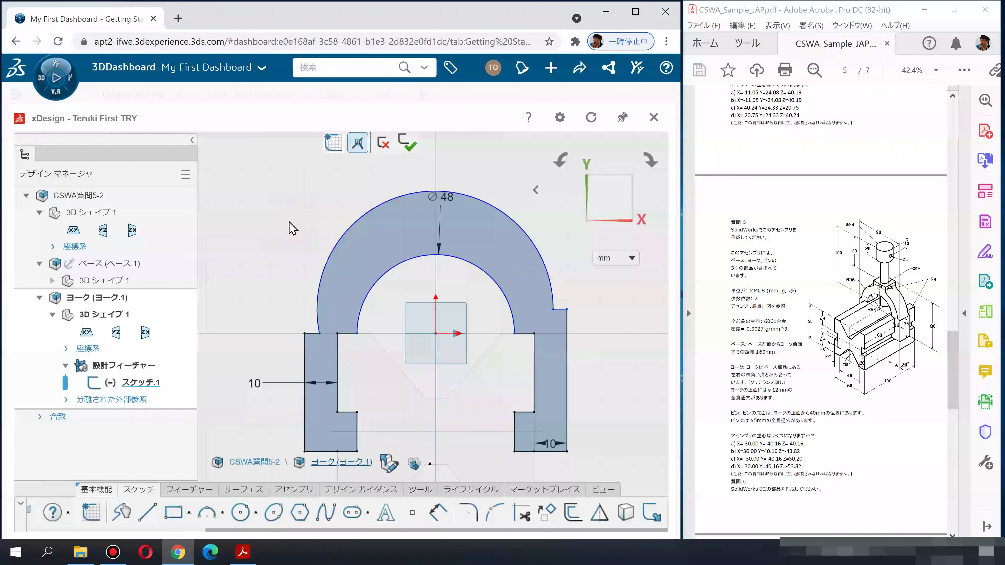
click(345, 229)
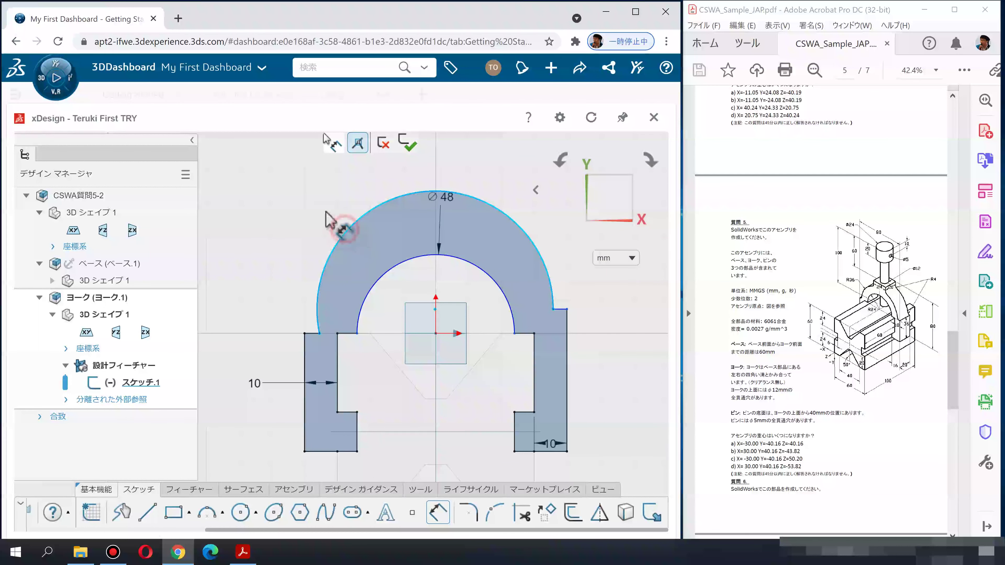
click(314, 202)
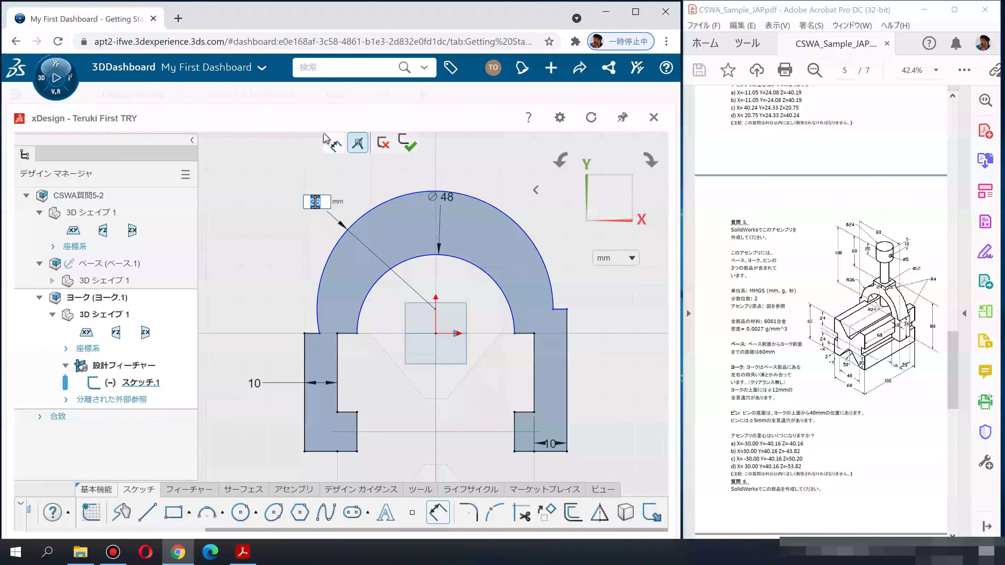
key(Return)
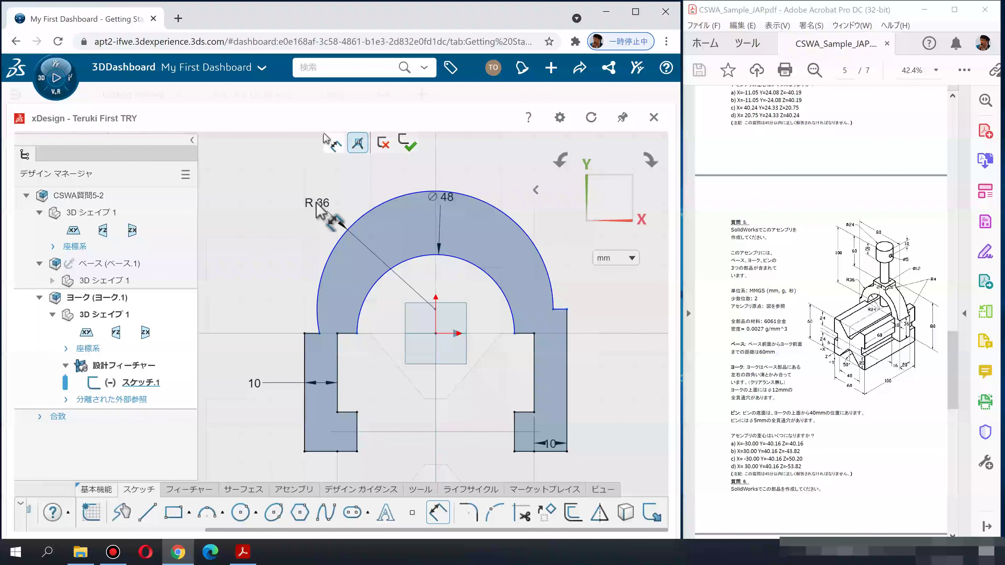
key(Escape)
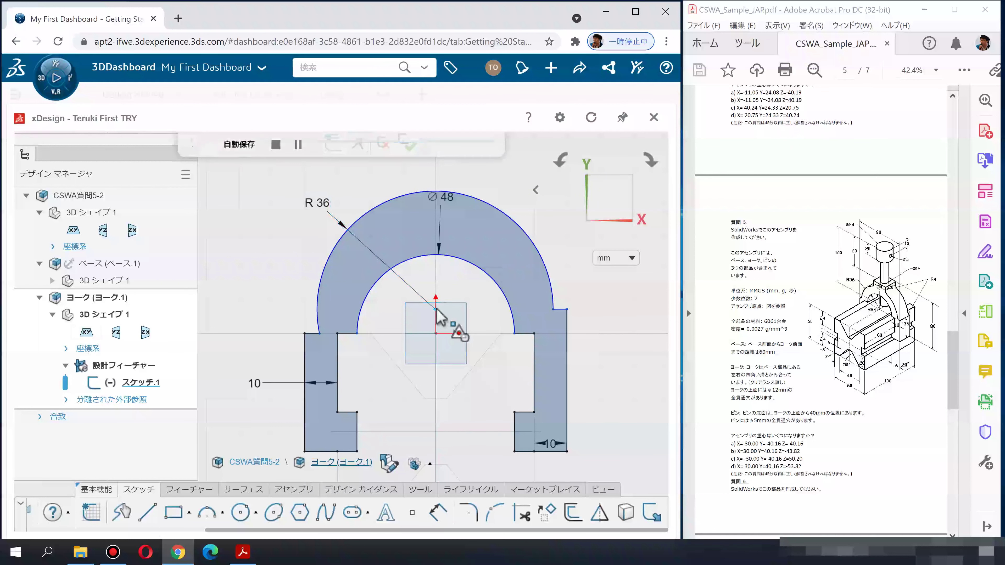
Make the arc centre coincident with the sketch origin
click(437, 334)
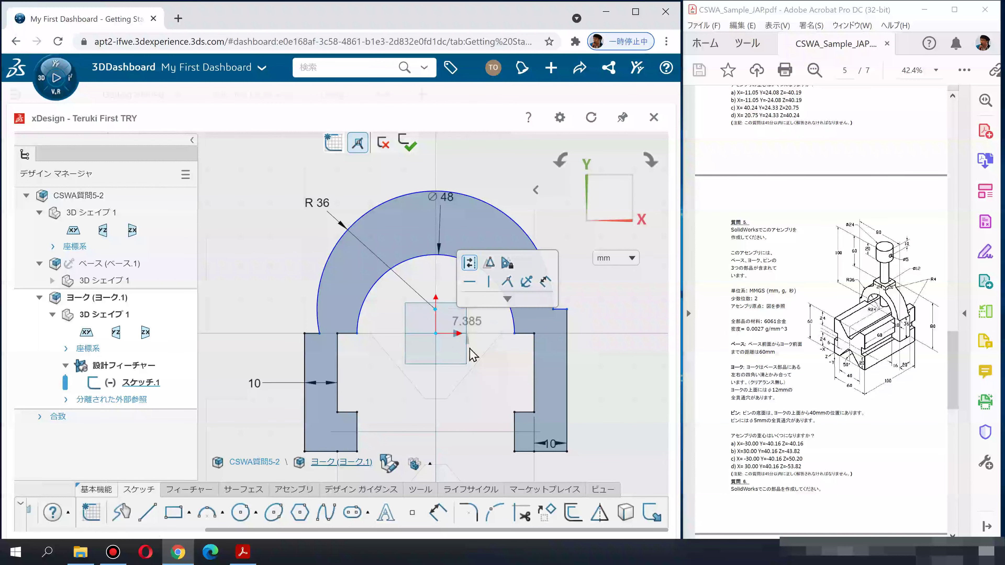
click(506, 284)
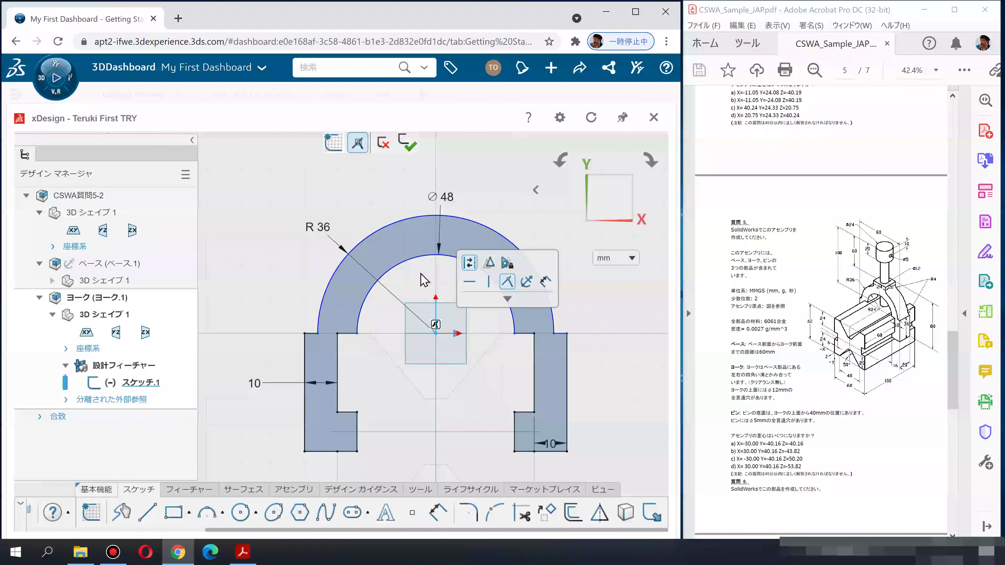
click(418, 259)
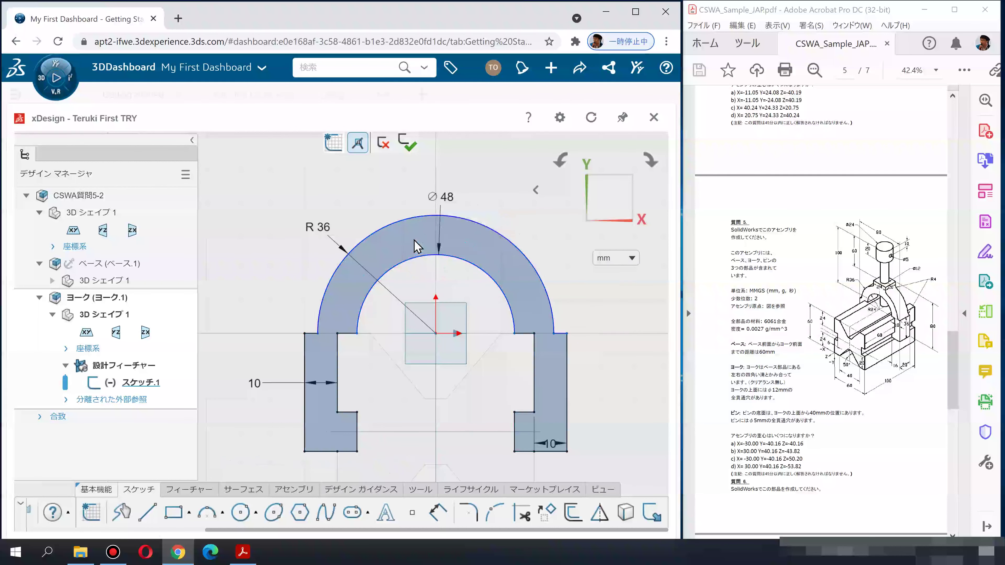
click(409, 262)
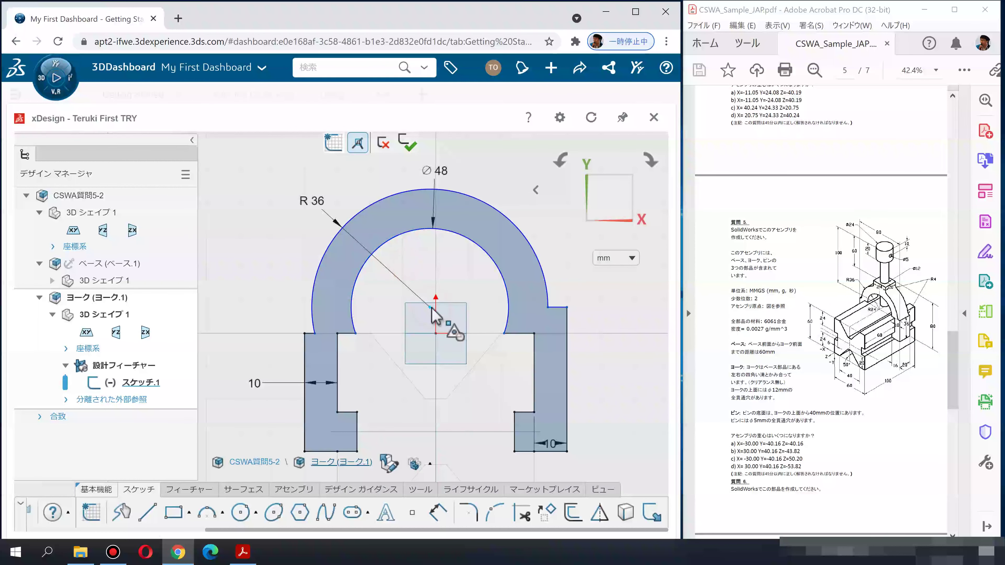
click(436, 335)
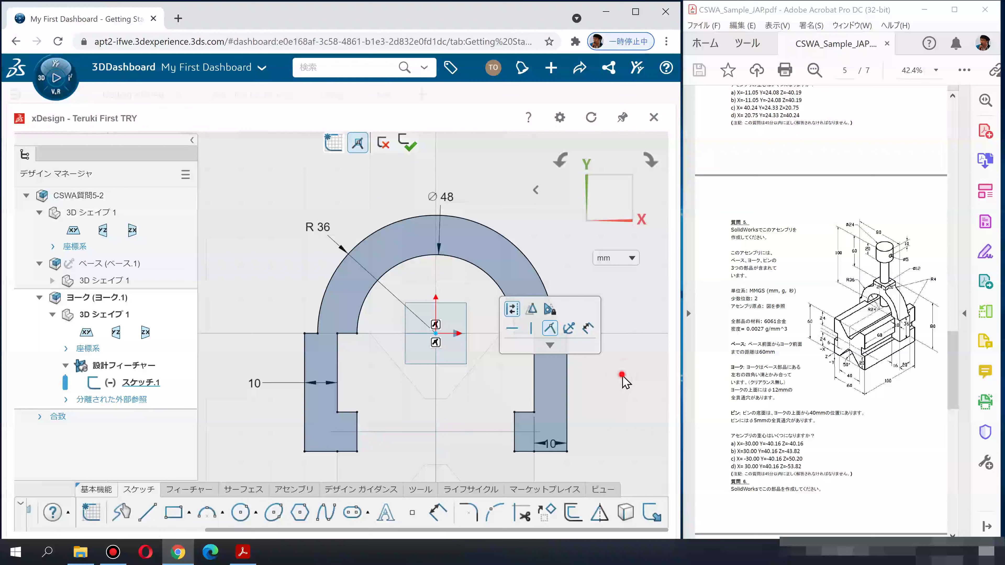
Make the two short edges collinear and fit the whole yoke profile in view
scroll(593, 348, up, 3)
scroll(569, 336, up, 3)
click(545, 331)
click(481, 332)
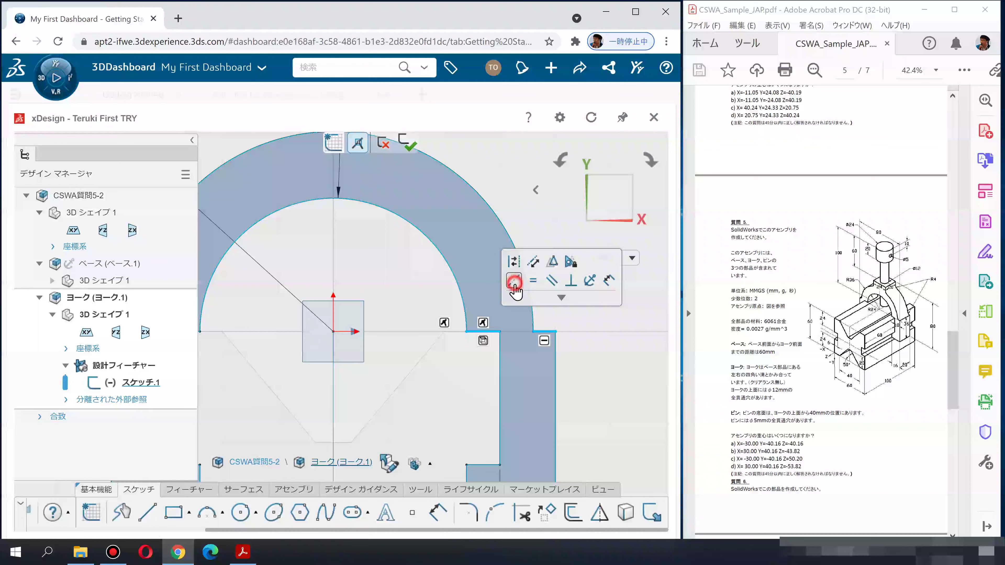
click(514, 282)
key(f)
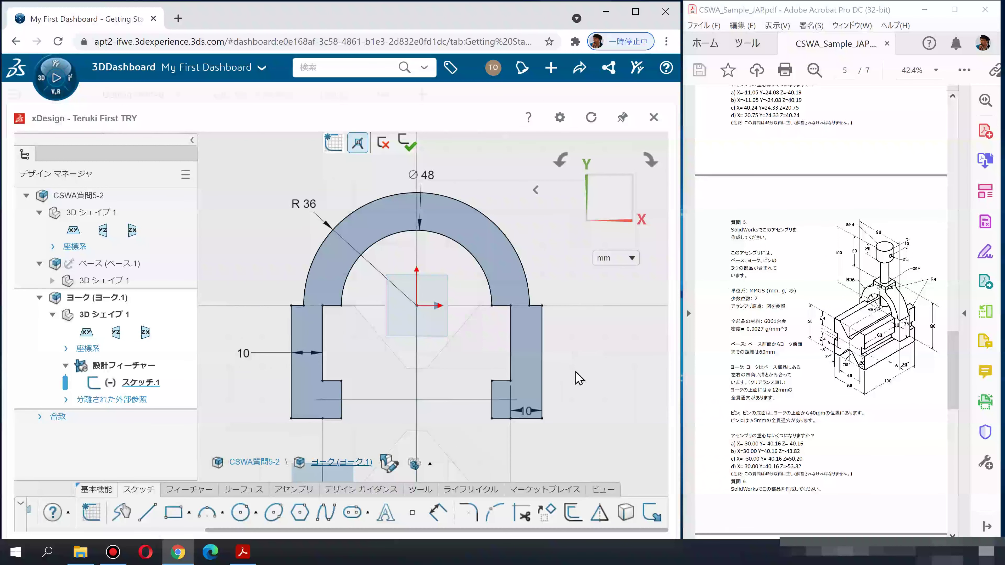
middle_drag(579, 379, 384, 279)
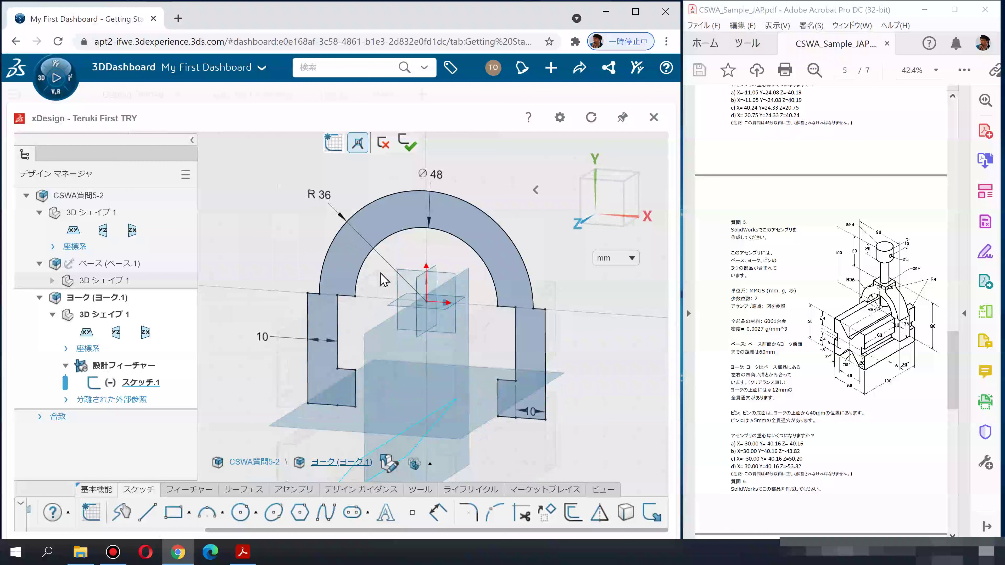
click(408, 144)
click(173, 490)
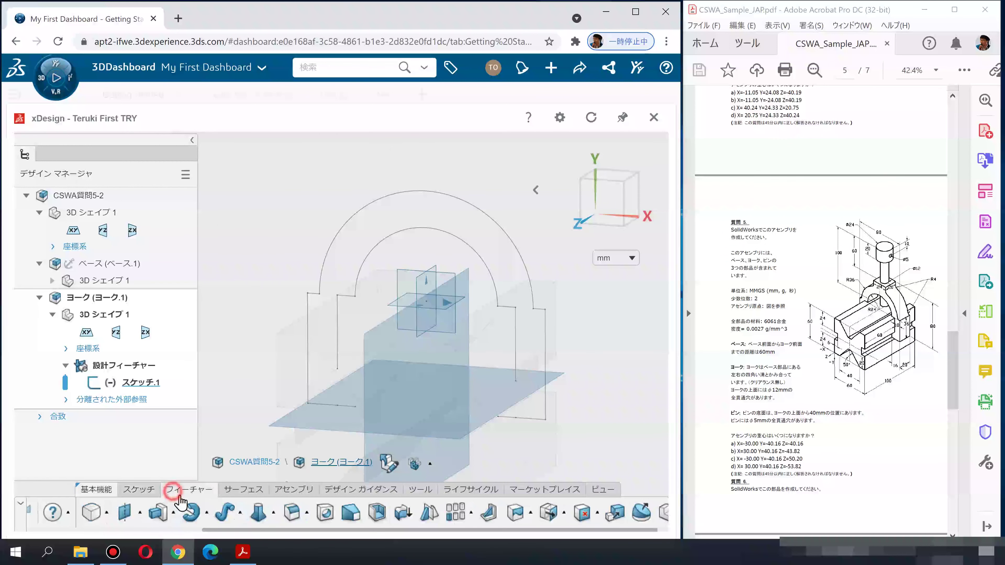
click(158, 514)
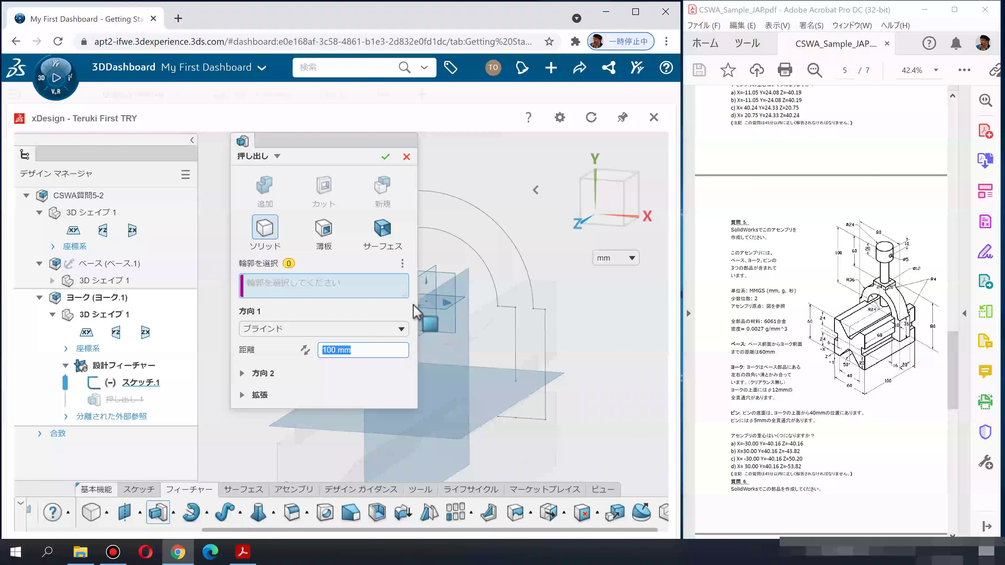
click(406, 157)
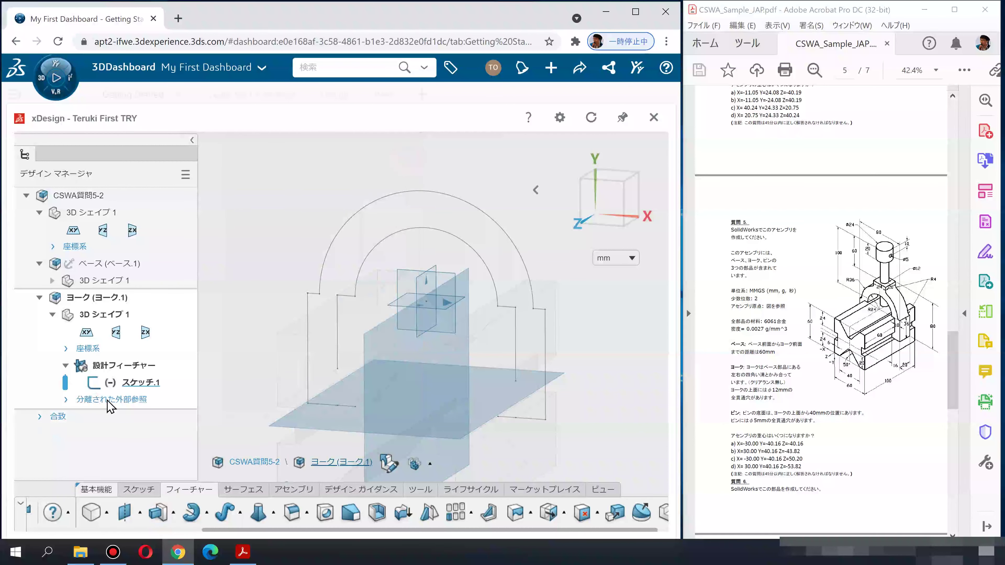
click(127, 386)
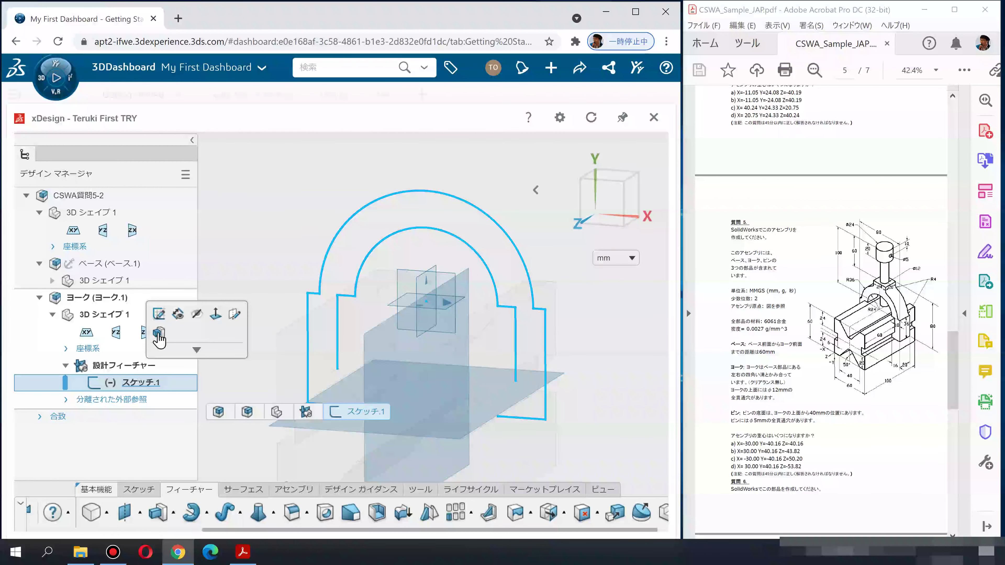
click(162, 315)
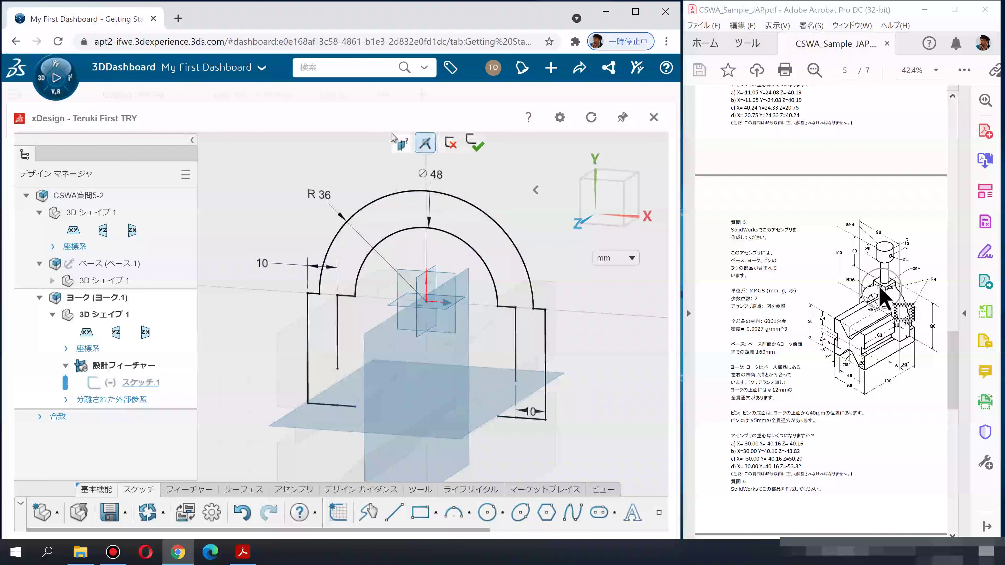
View the sketch normal with the arch on top and draw a vertical line up from the origin
click(602, 219)
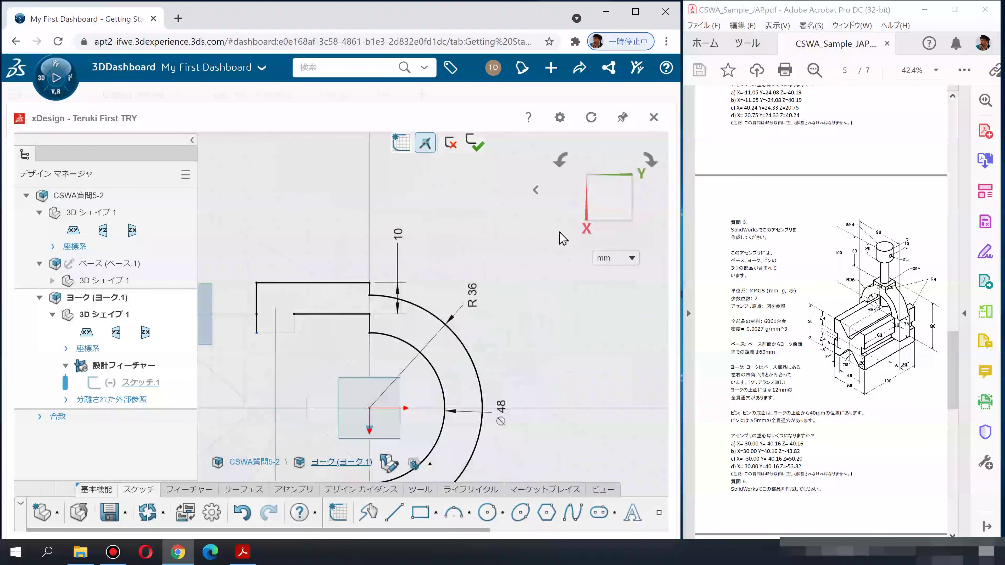
click(559, 171)
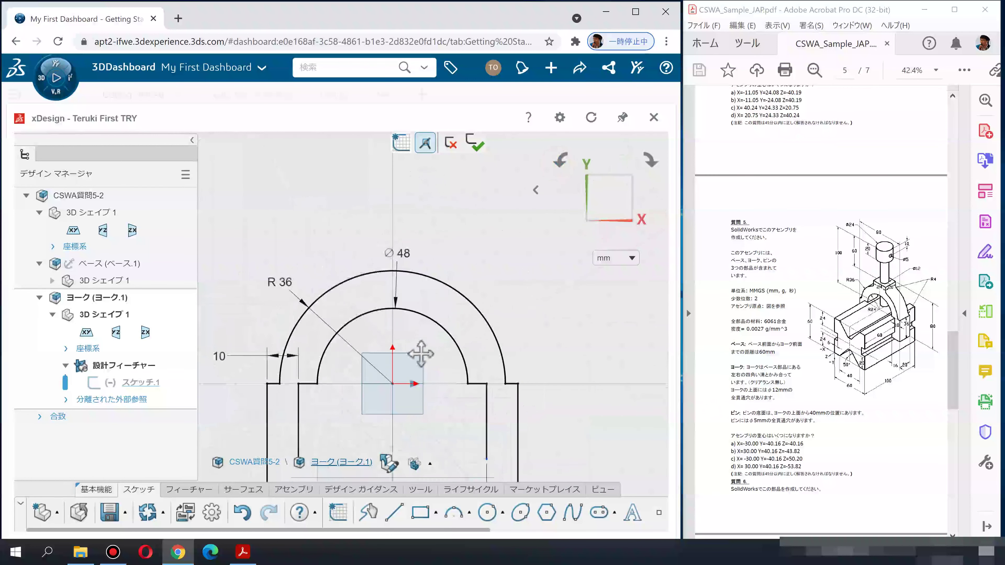
click(394, 512)
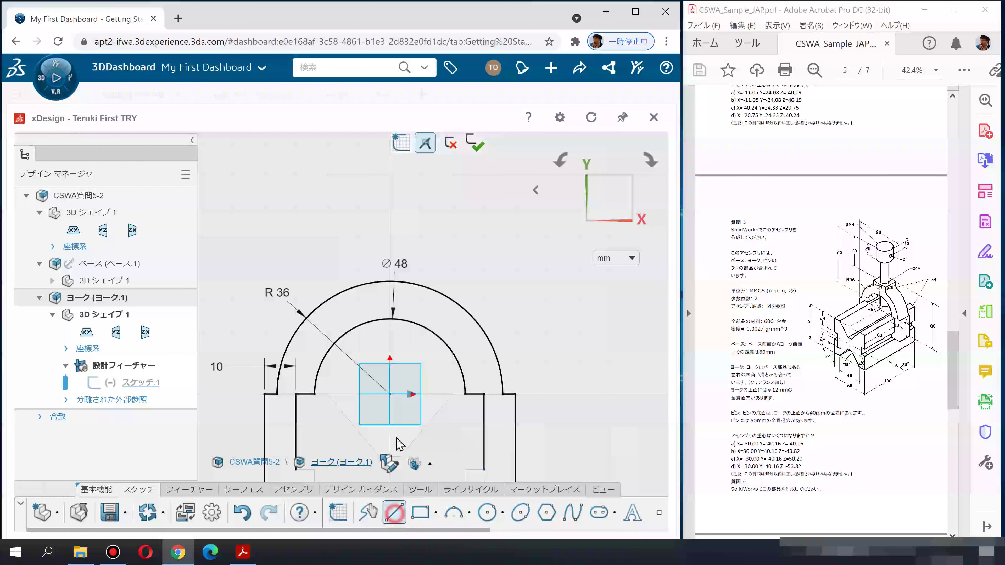
click(392, 395)
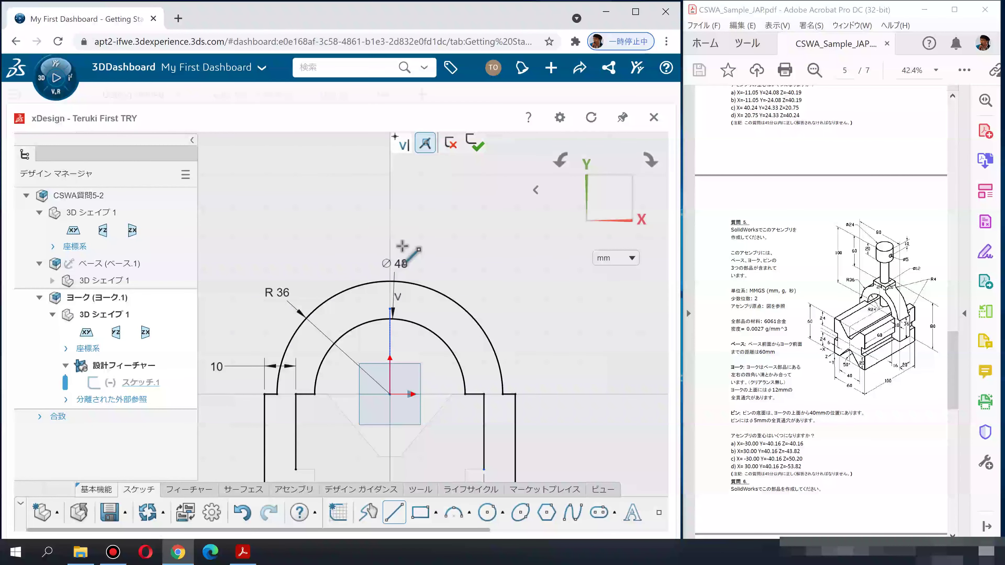
click(390, 230)
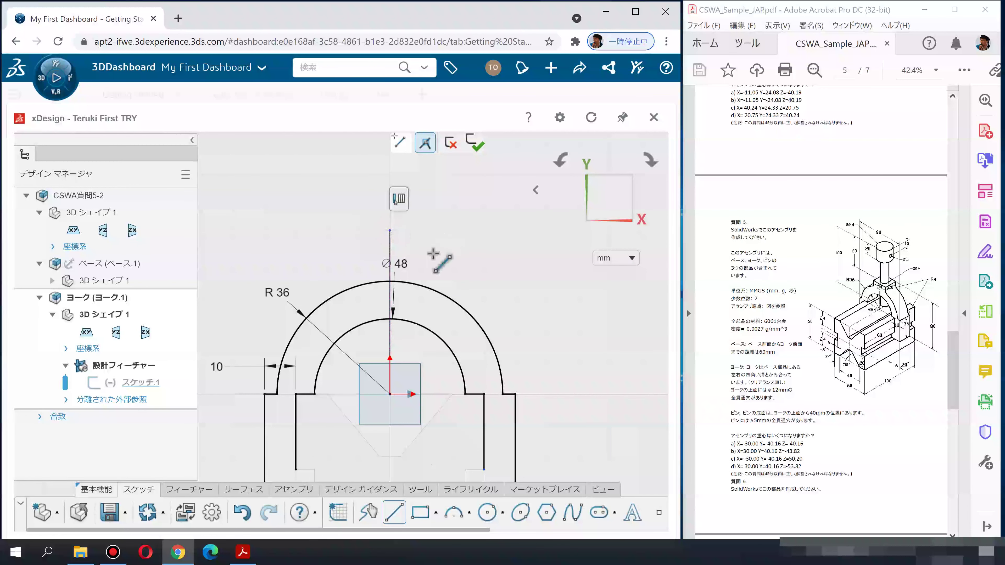
key(Escape)
Convert the vertical line into a construction centerline
scroll(406, 270, down, 2)
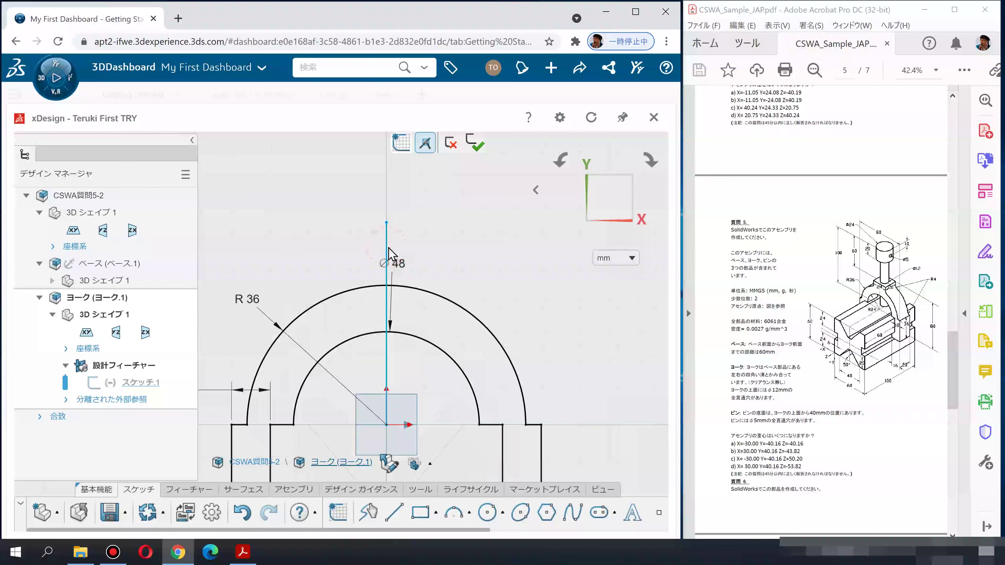
click(387, 248)
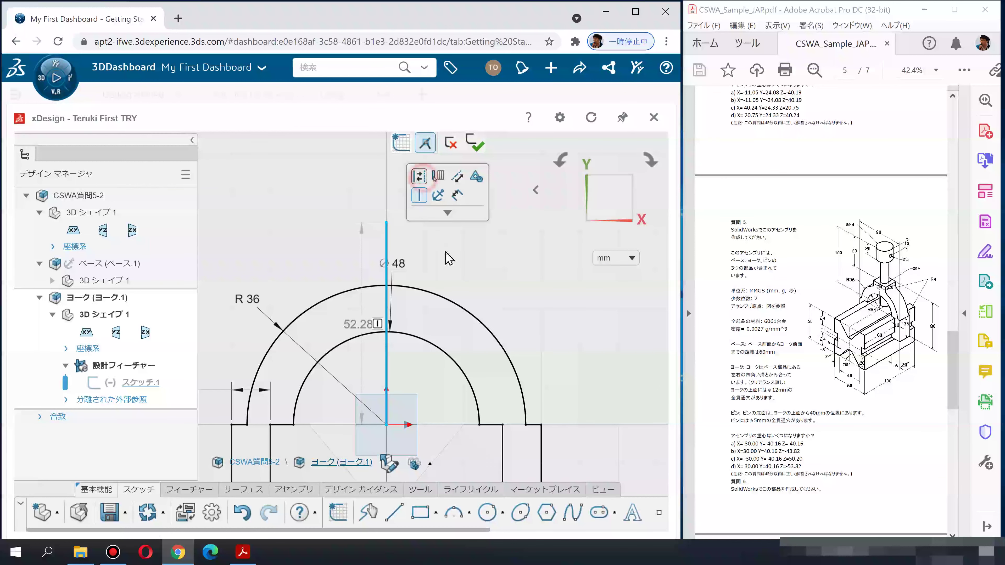
click(510, 287)
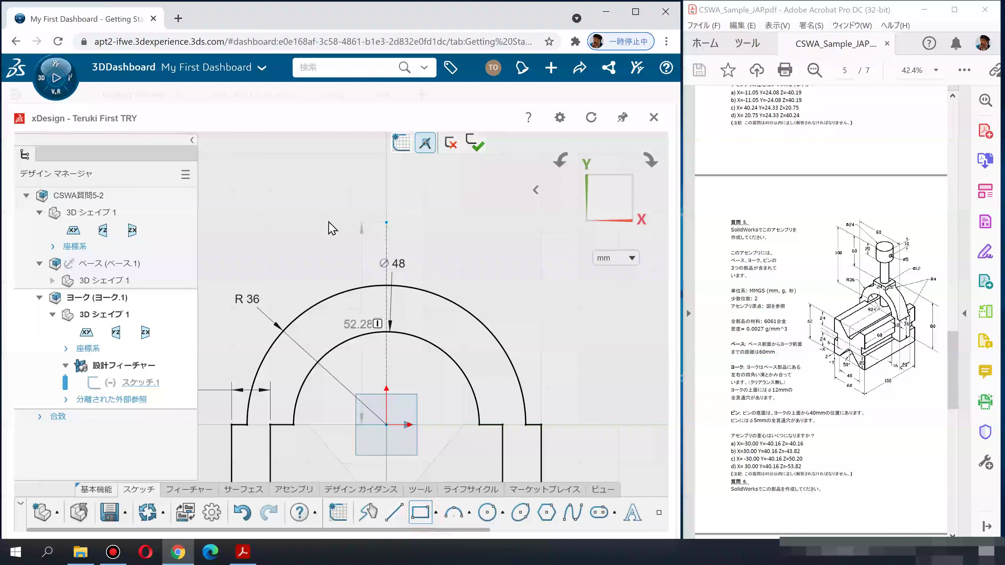
Draw a rectangle above the arch, made symmetric about the centerline
scroll(360, 279, down, 3)
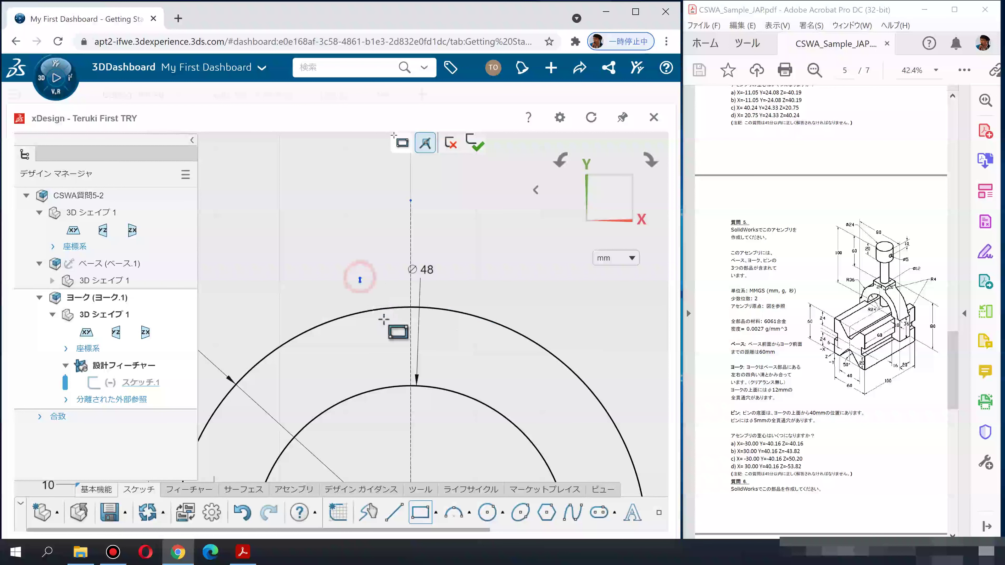
drag(359, 279, 462, 327)
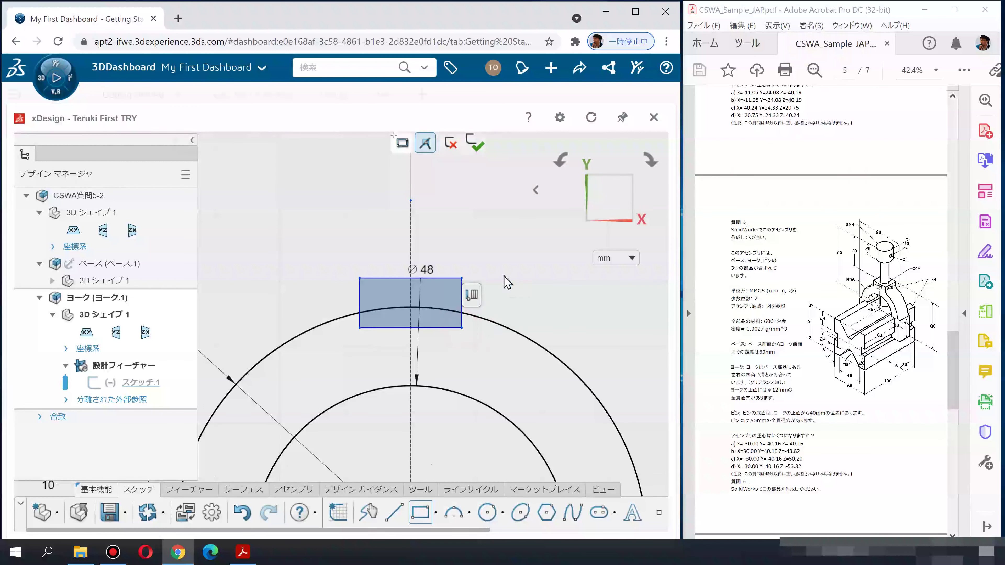
click(468, 294)
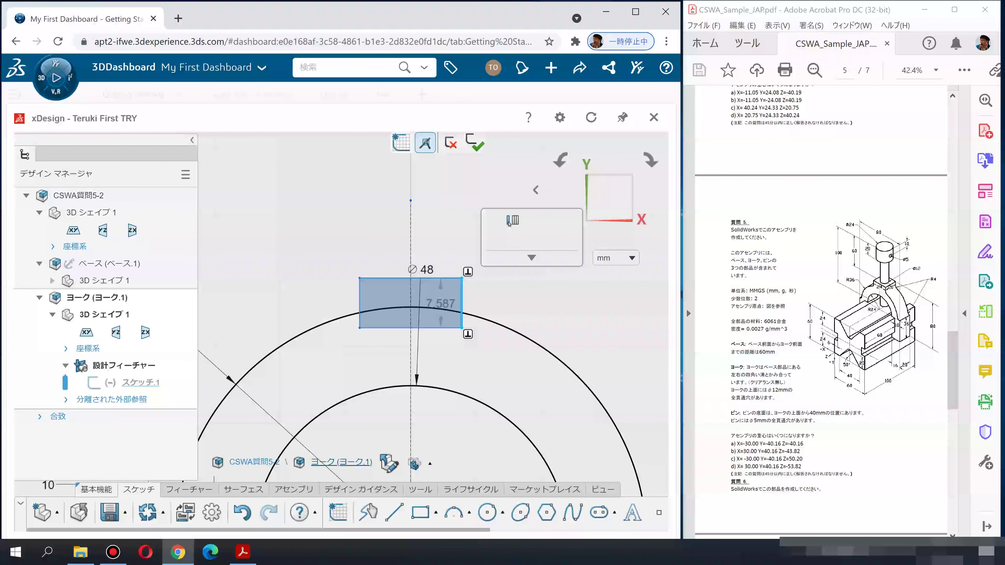
click(360, 293)
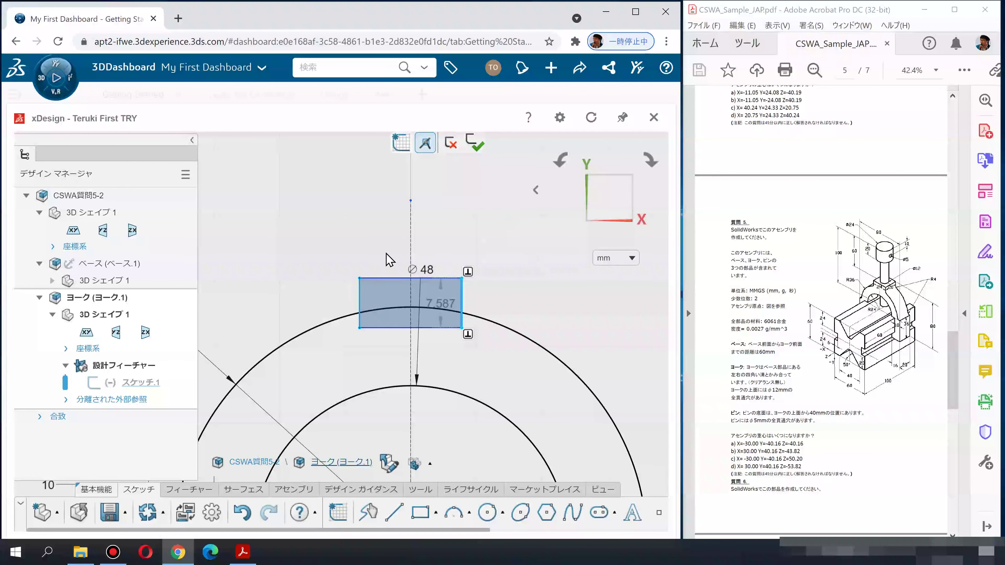
click(410, 242)
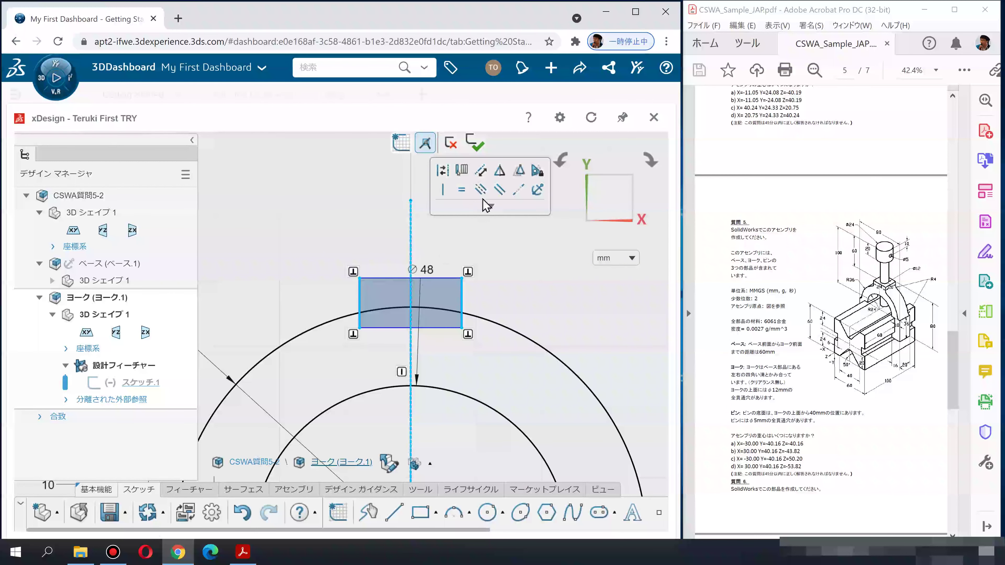
click(521, 263)
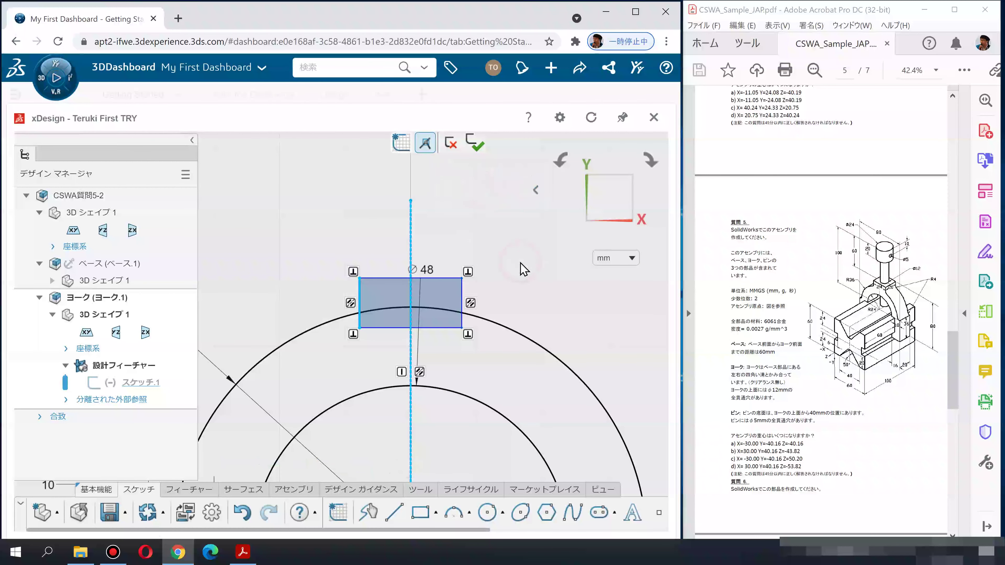
click(522, 266)
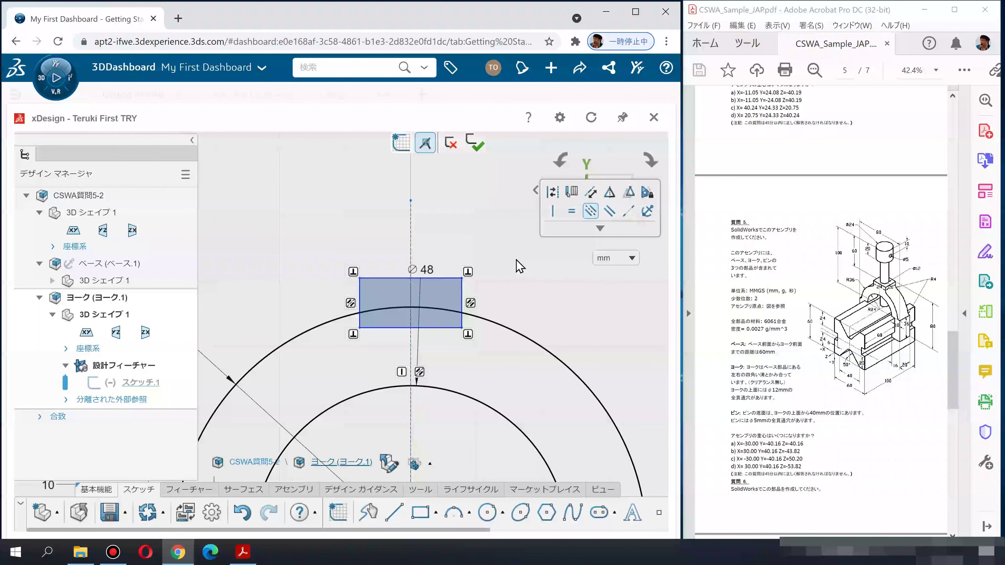
Dimension the rectangle's width to 24 mm
click(435, 278)
click(435, 227)
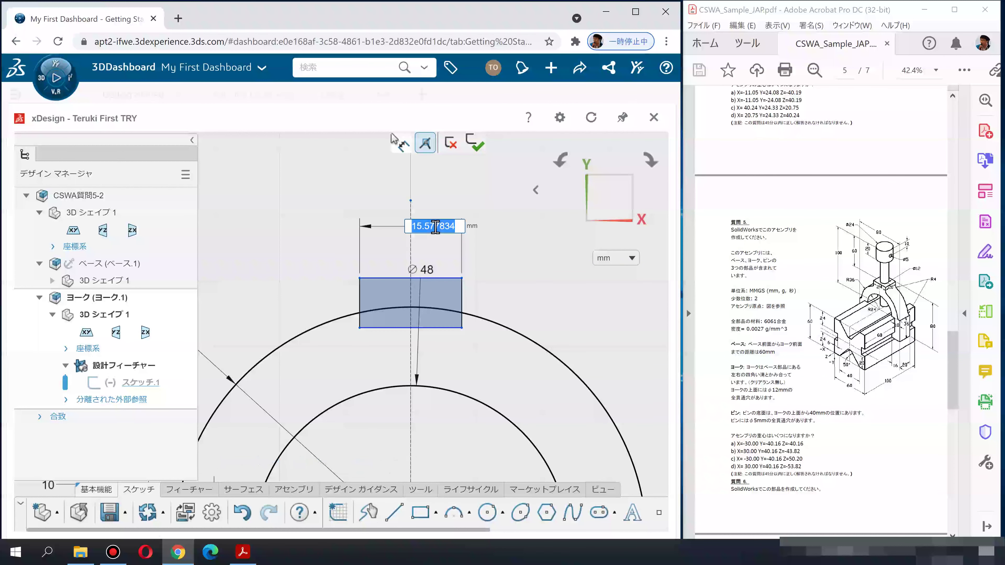
text(4)
key(Return)
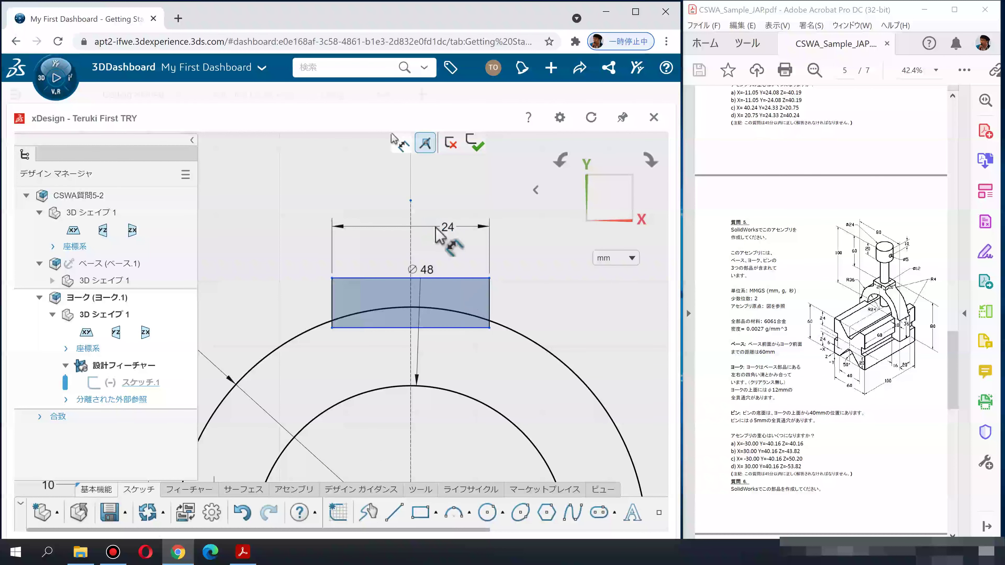
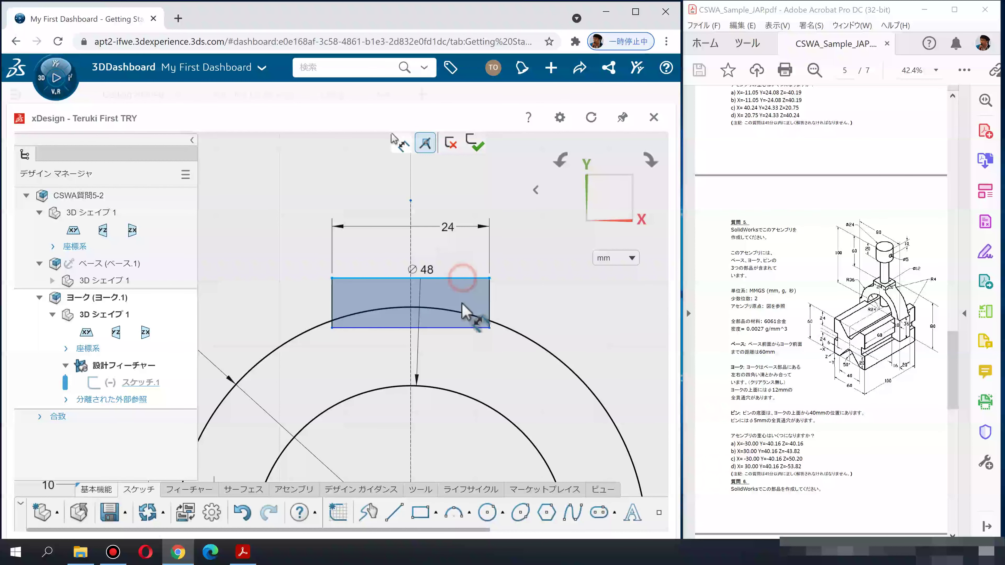
Dimension the yoke sketch's height from the legs' bottom edge to the boss top as 80 mm
scroll(467, 352, up, 1)
scroll(469, 362, up, 2)
ctrl+middle_drag(485, 269, 485, 134)
click(527, 472)
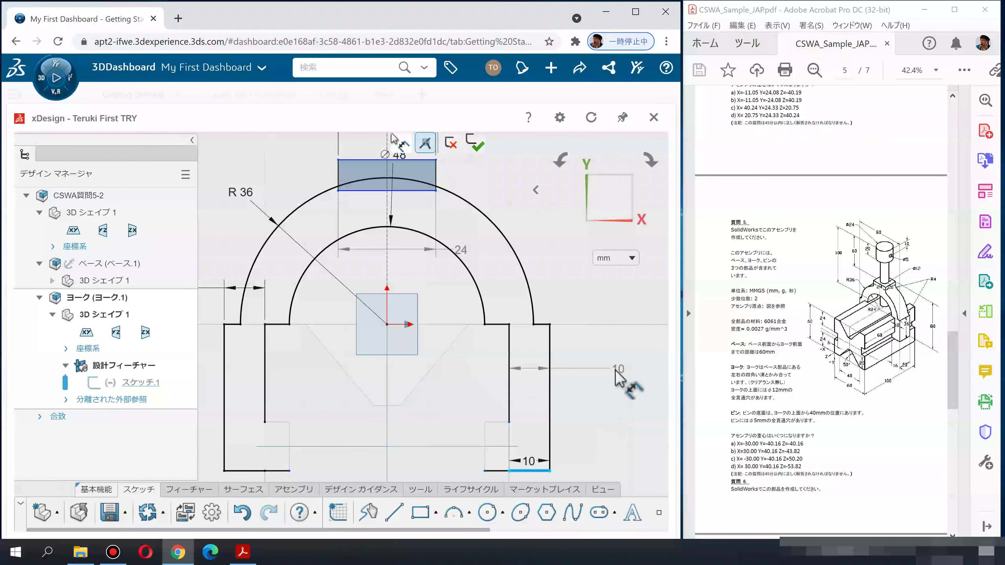
scroll(399, 214, up, 3)
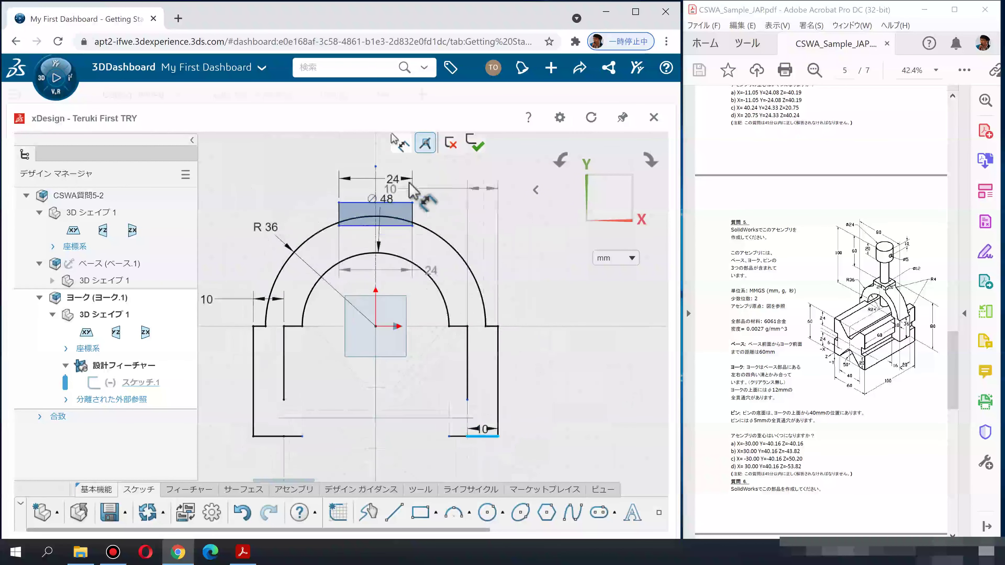
click(396, 214)
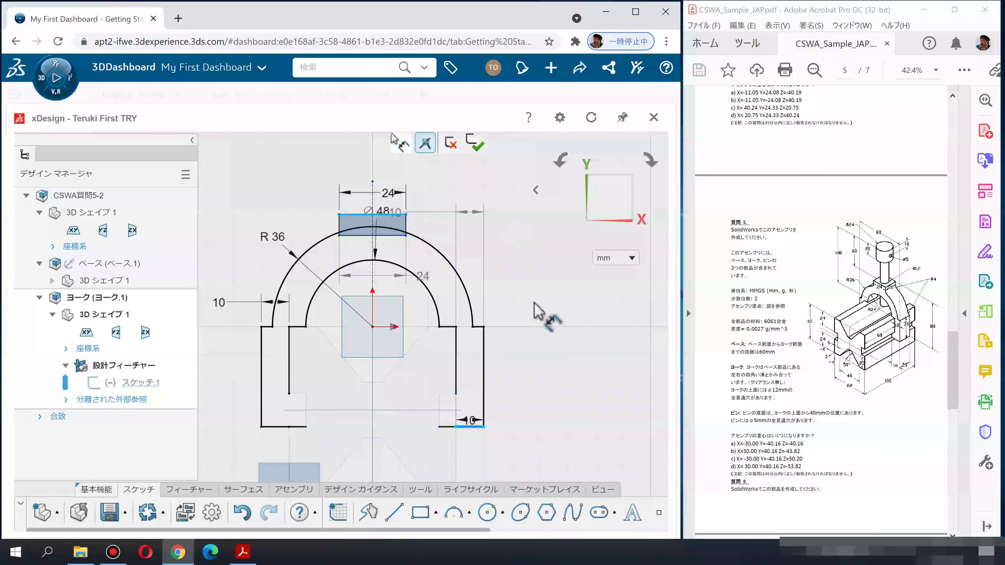
click(539, 317)
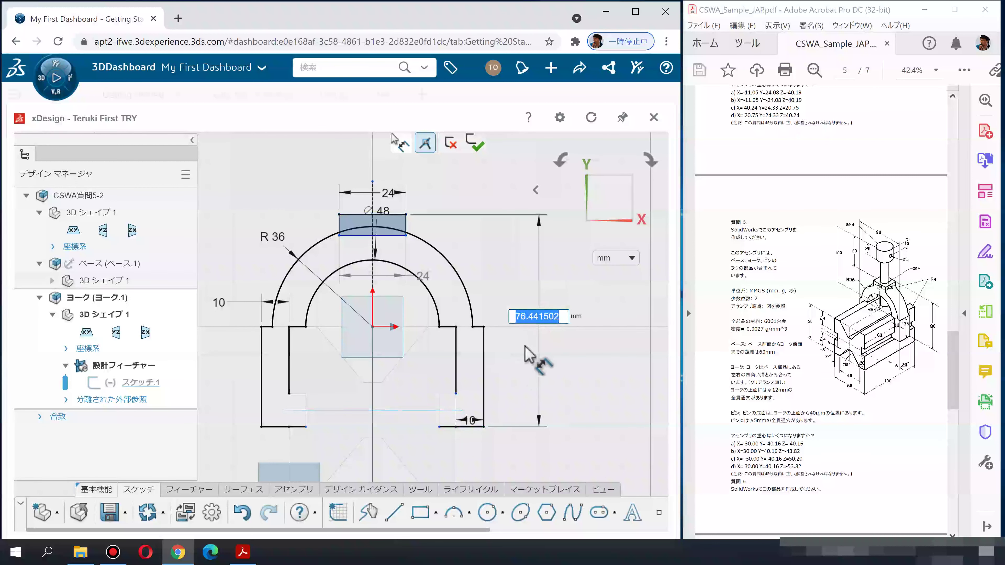
text(80)
key(Return)
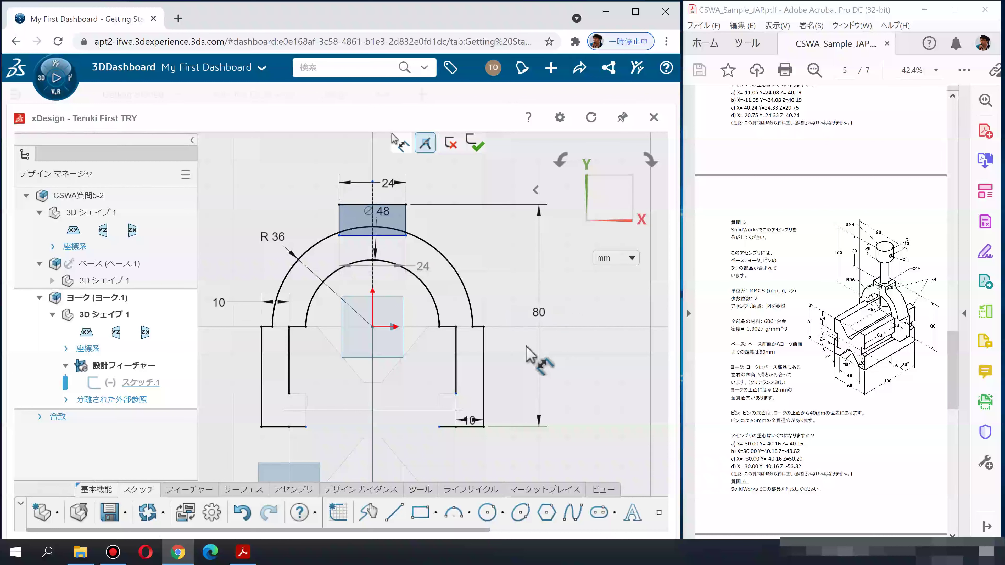
key(Escape)
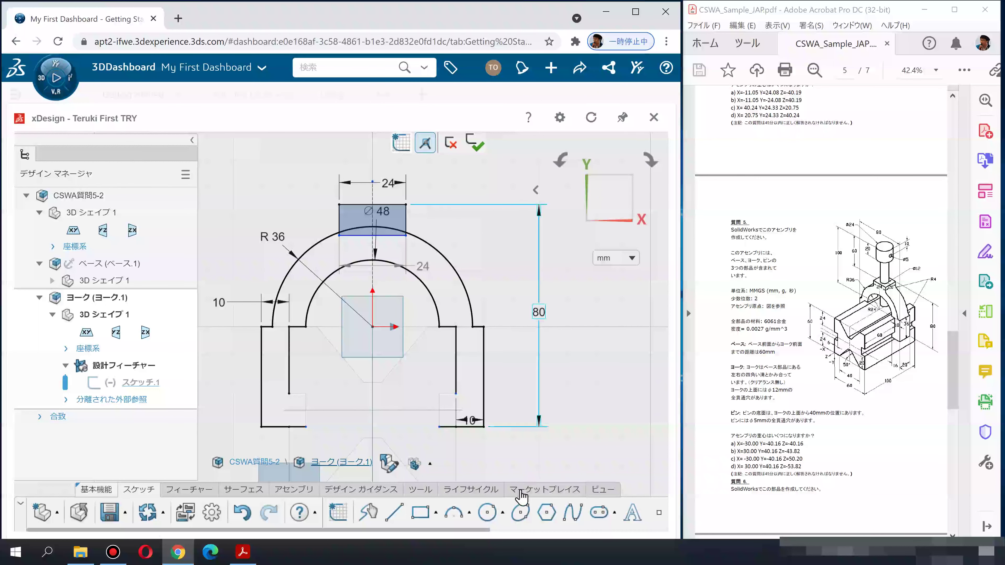
drag(489, 539, 644, 538)
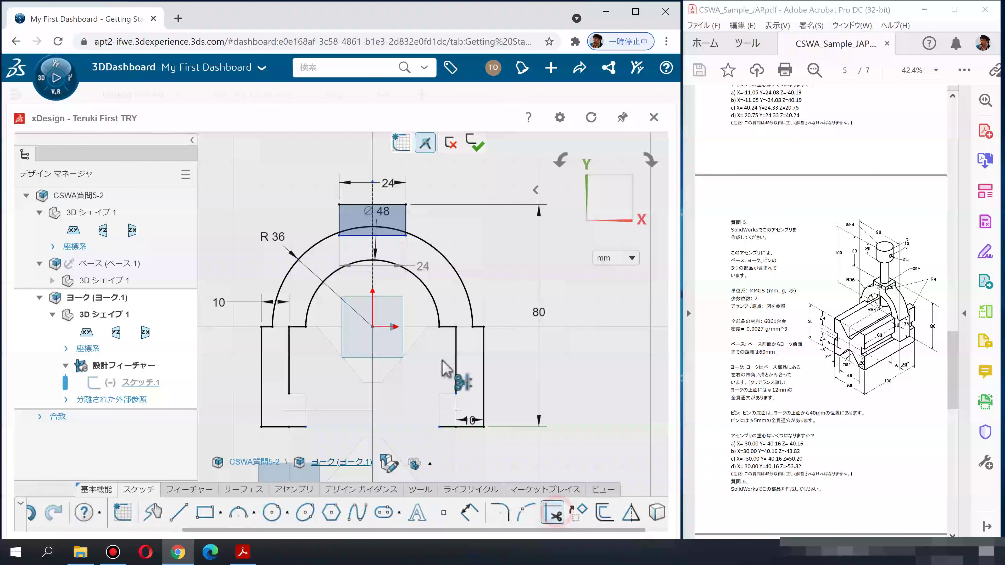
Trim the boss's bottom edge and the outer arc inside the boss on both sides
click(556, 519)
scroll(407, 238, up, 1)
scroll(380, 240, up, 1)
scroll(480, 461, up, 1)
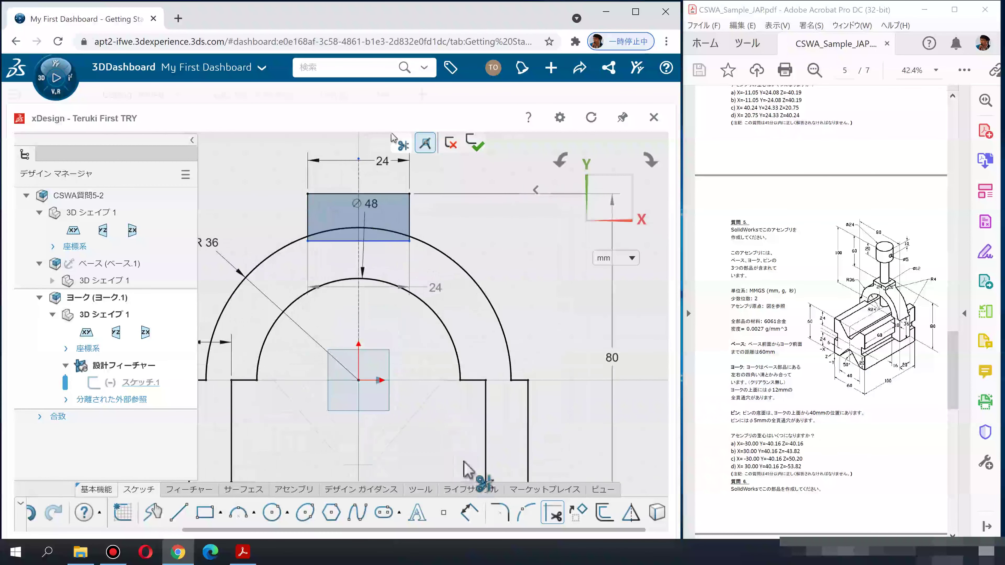
scroll(443, 214, up, 1)
scroll(495, 285, up, 1)
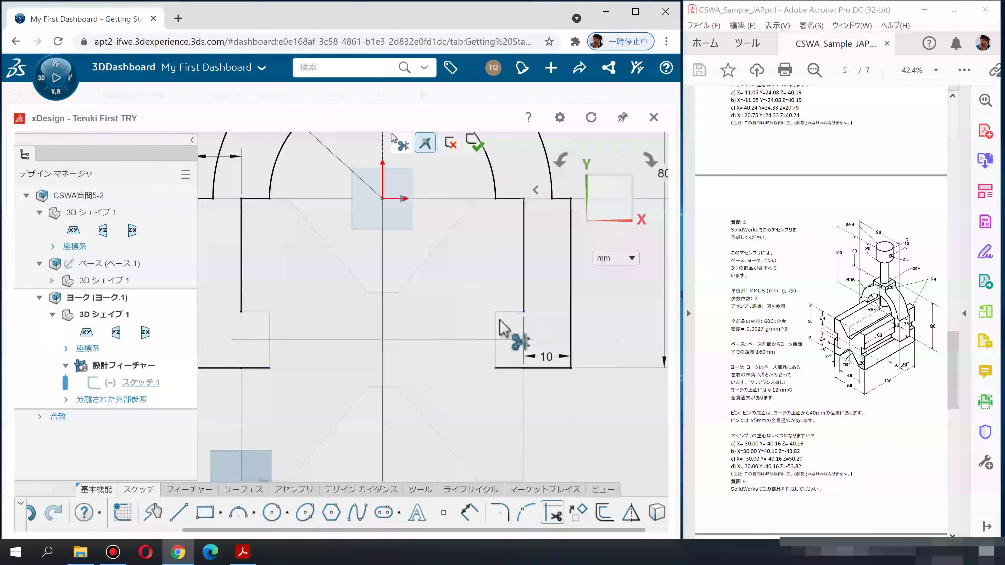
middle_drag(399, 225, 410, 417)
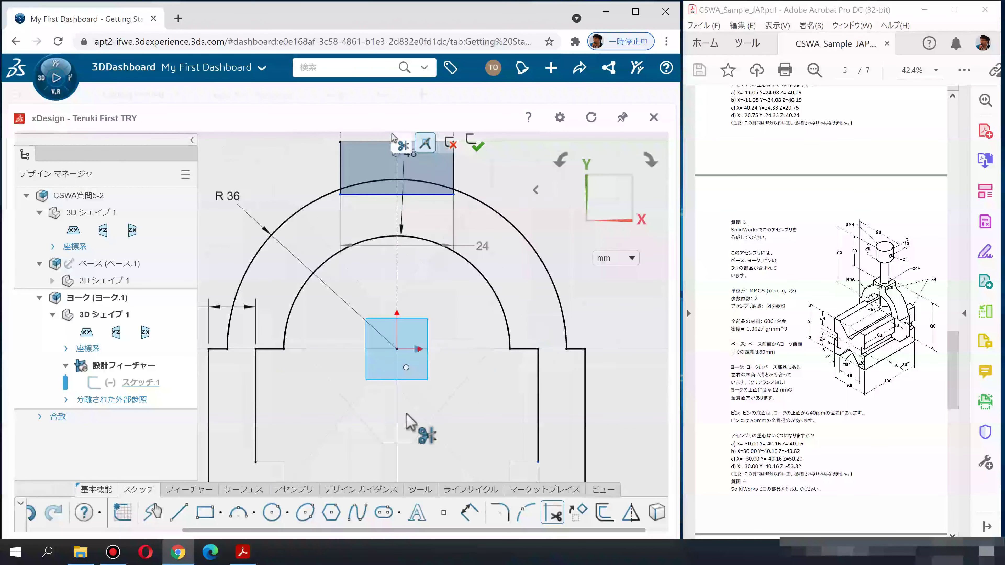
click(380, 246)
scroll(435, 246, up, 1)
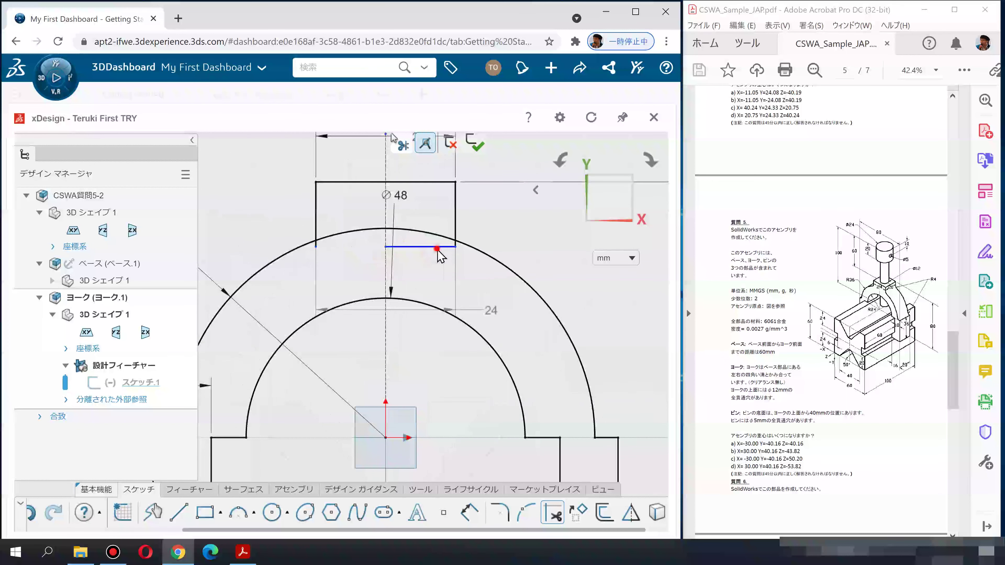
scroll(439, 244, up, 1)
click(439, 242)
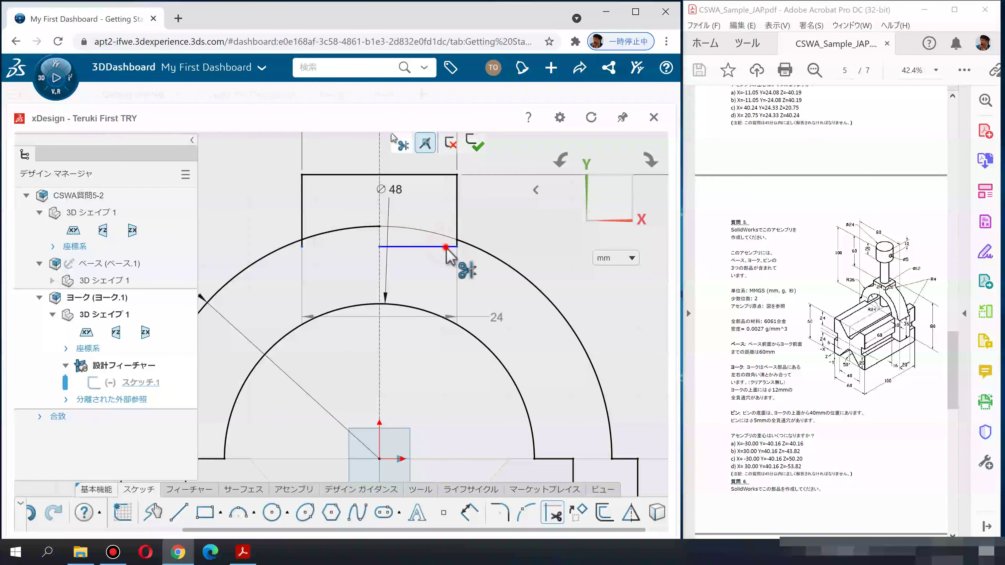
click(458, 253)
scroll(459, 255, up, 2)
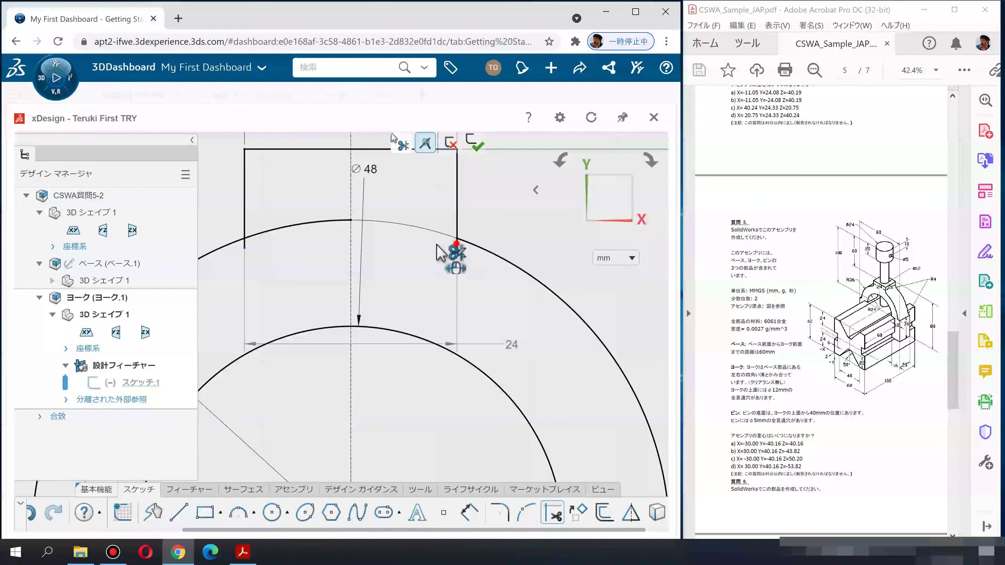
click(288, 228)
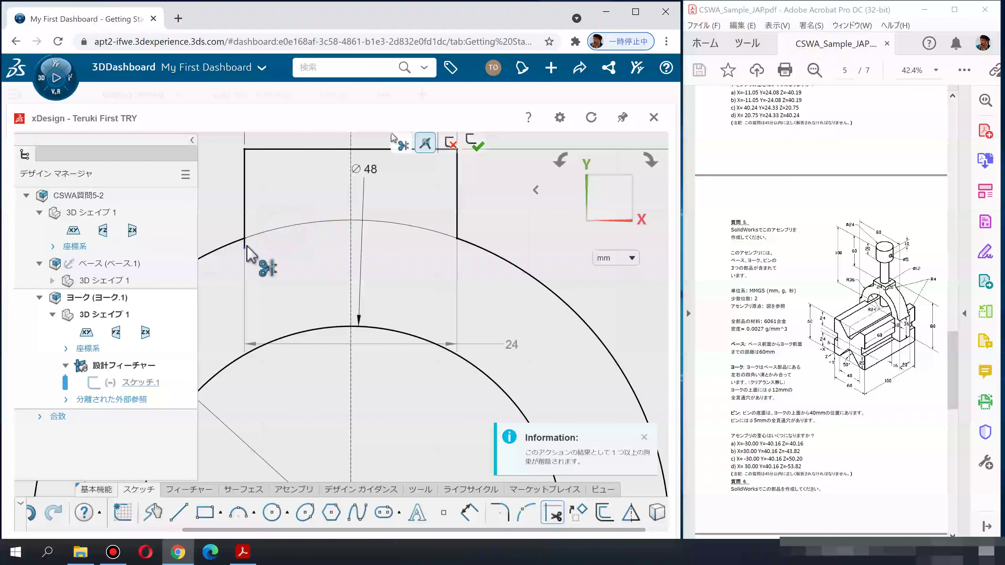
scroll(340, 305, down, 3)
ctrl+middle_drag(423, 243, 445, 43)
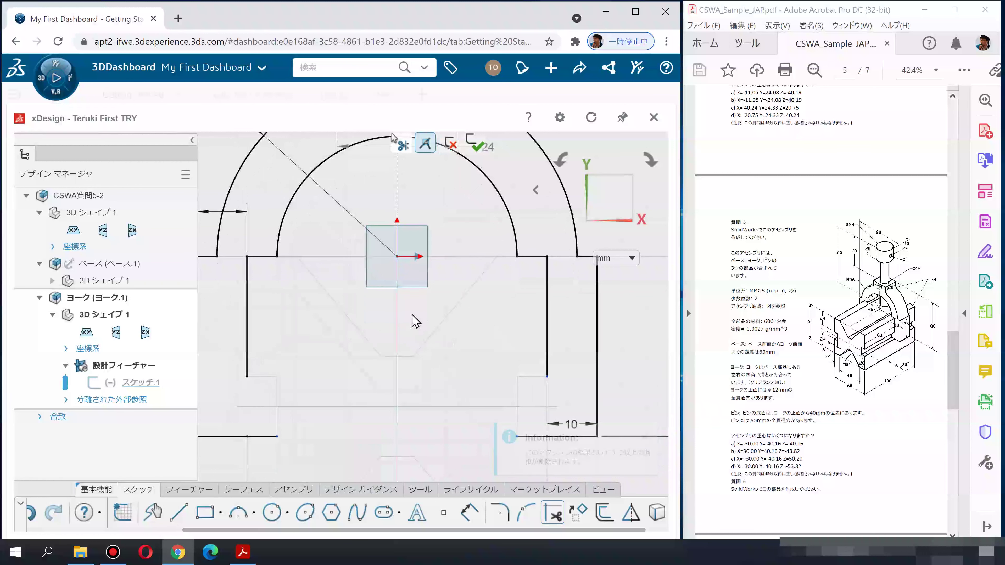
Project the base part's notch, V-groove and short bottom edges into the yoke sketch
click(656, 512)
click(497, 390)
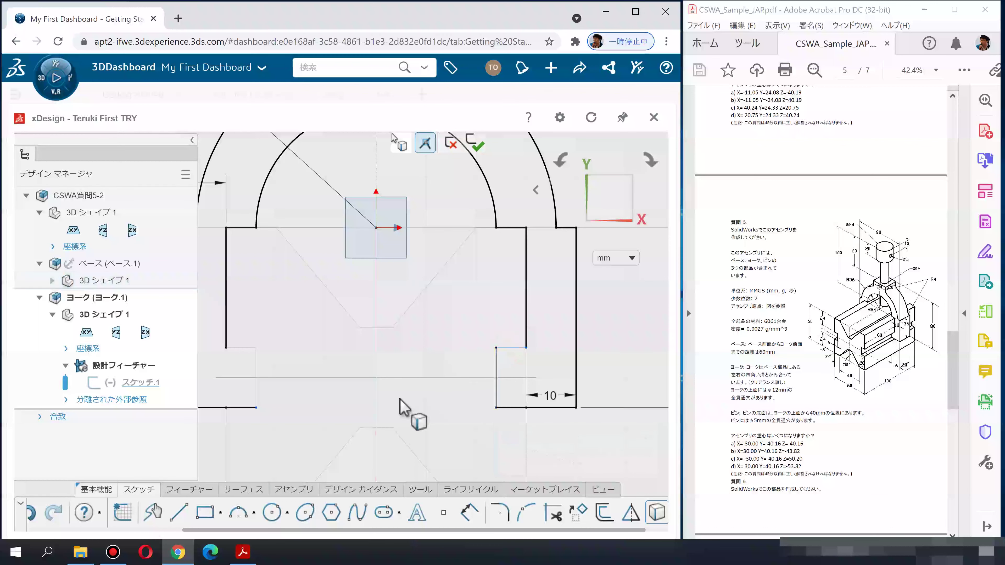
click(463, 414)
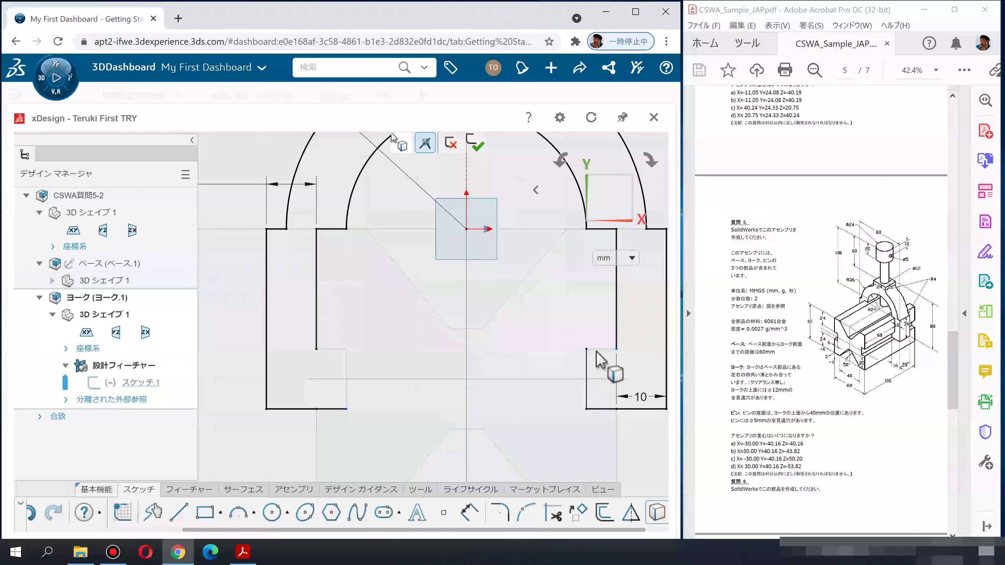
click(459, 398)
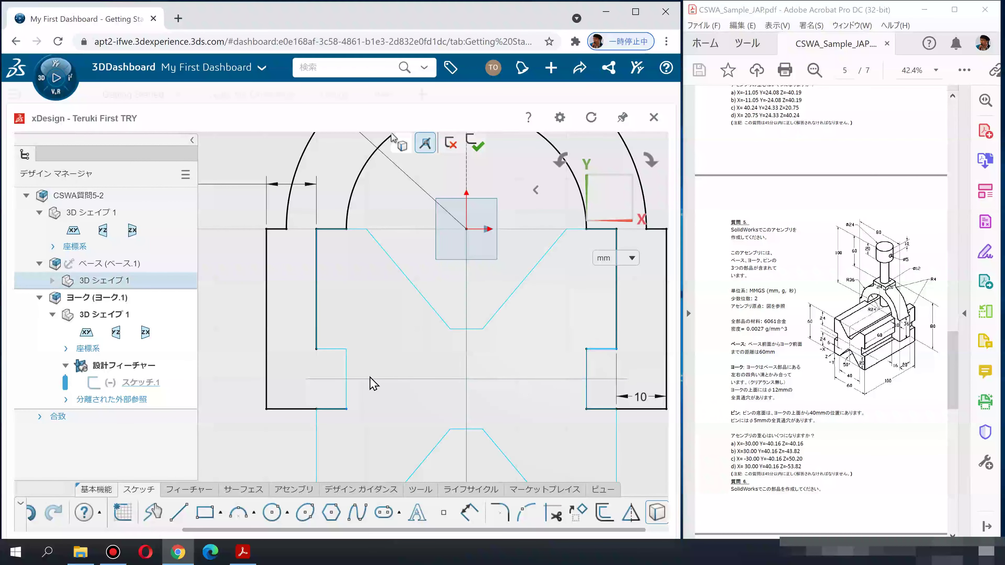
click(331, 350)
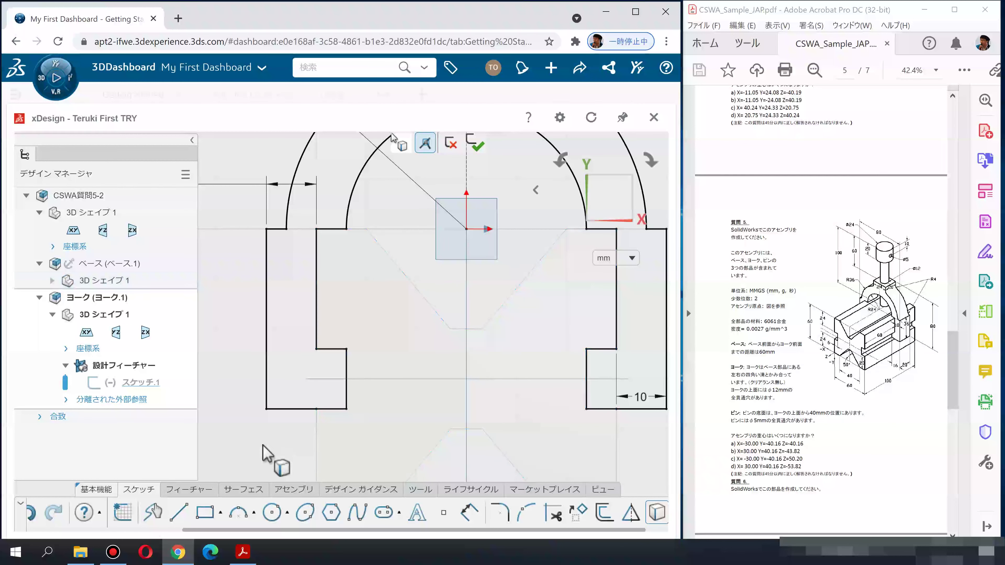
scroll(267, 455, up, 2)
scroll(267, 455, up, 2)
scroll(267, 455, up, 1)
scroll(304, 452, up, 1)
middle_drag(305, 452, 300, 485)
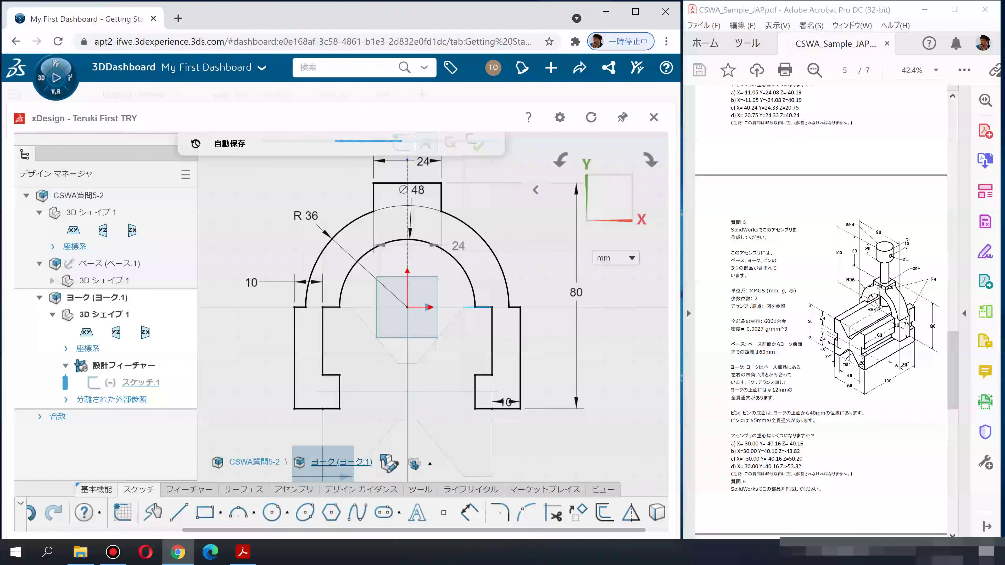
Extrude the yoke profile 20 mm in the flipped direction
middle_drag(478, 348, 440, 234)
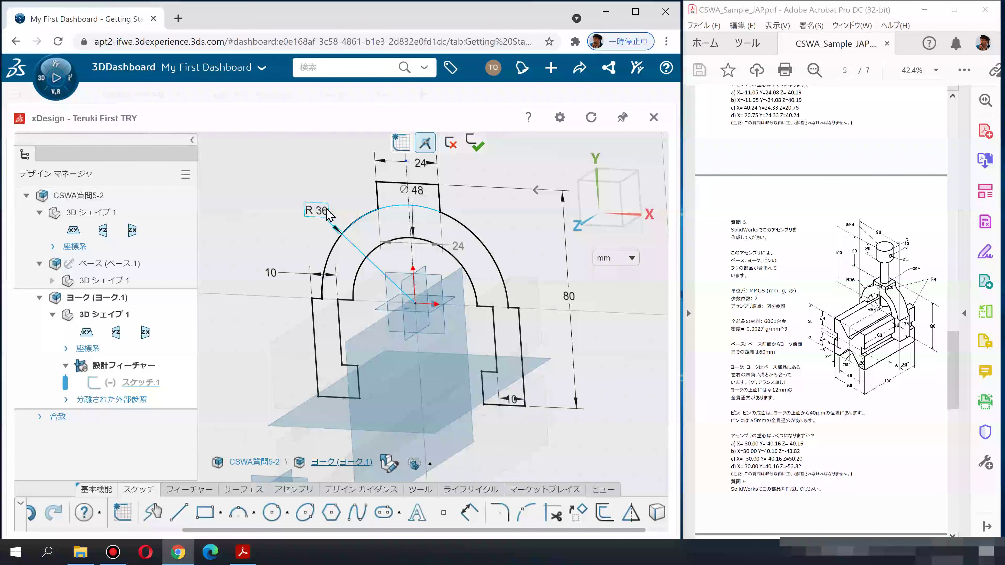
click(472, 150)
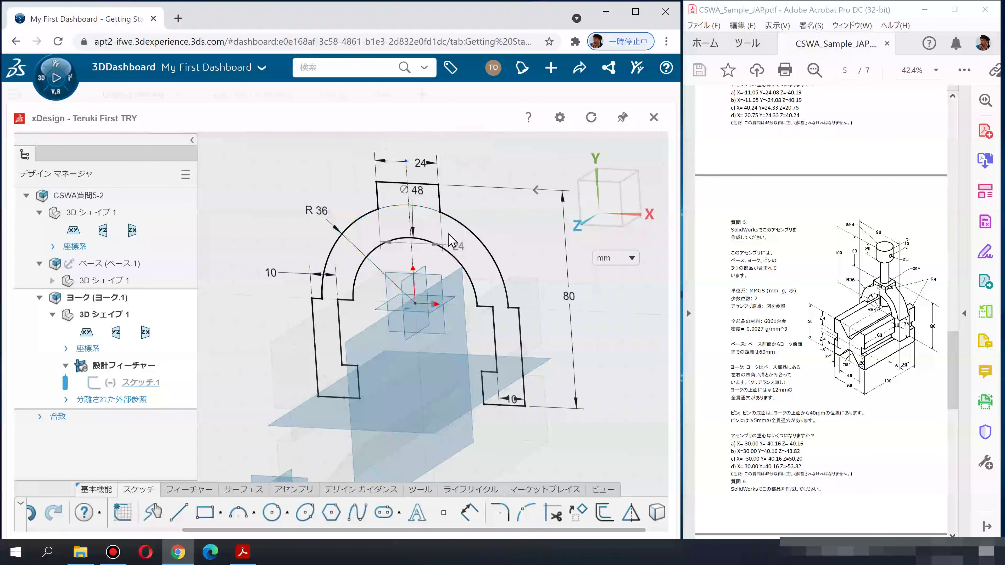
click(201, 491)
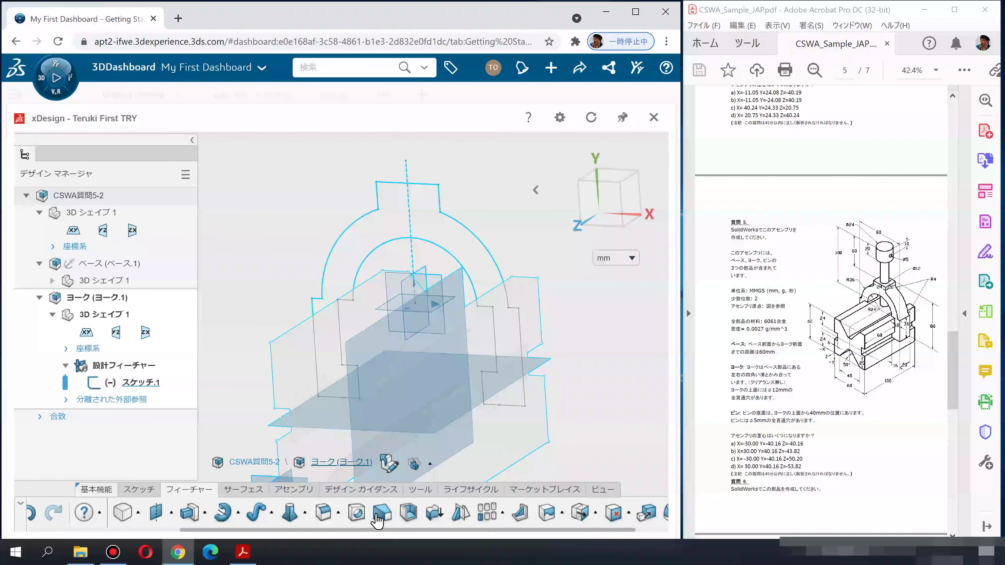
click(194, 510)
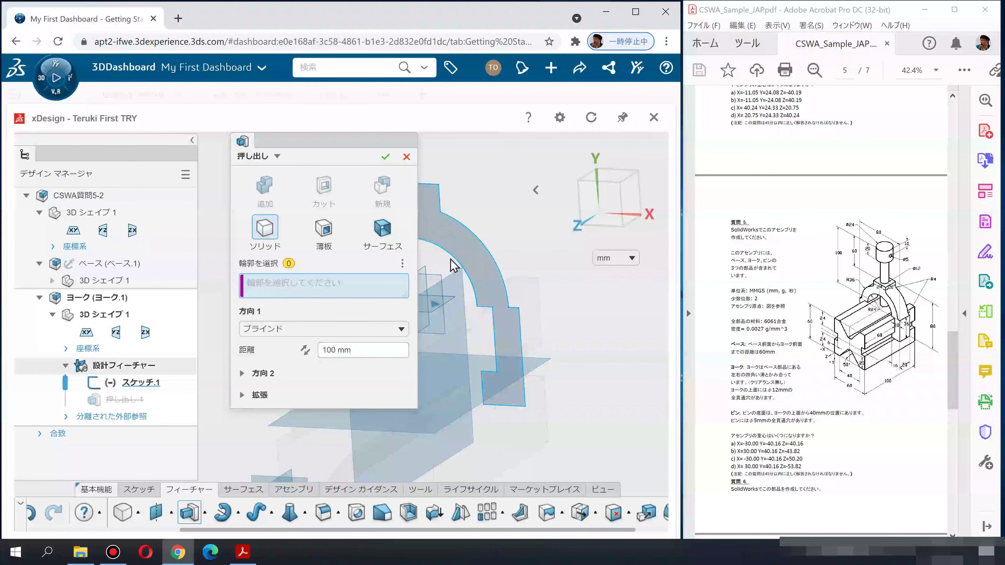
click(451, 248)
click(303, 350)
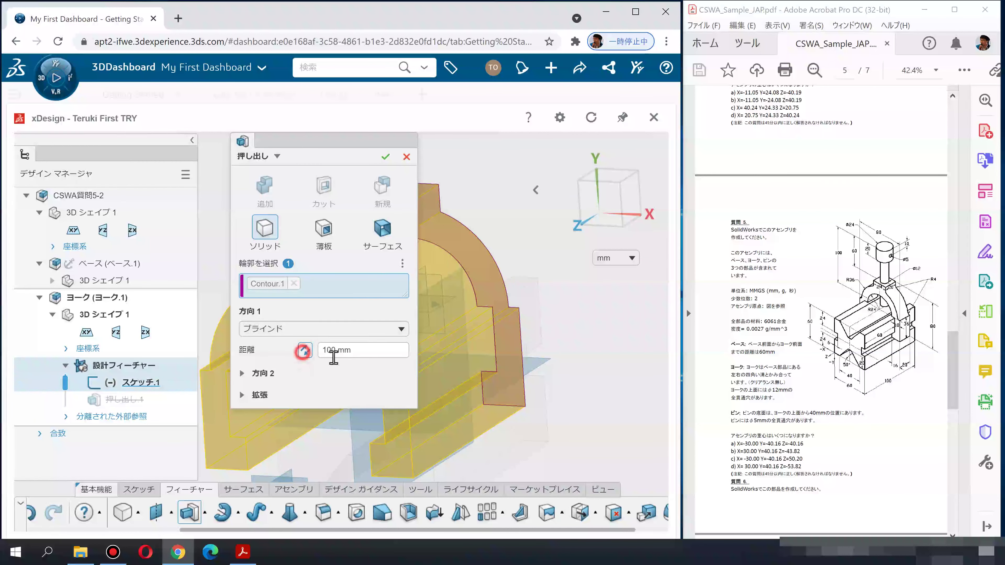
click(365, 352)
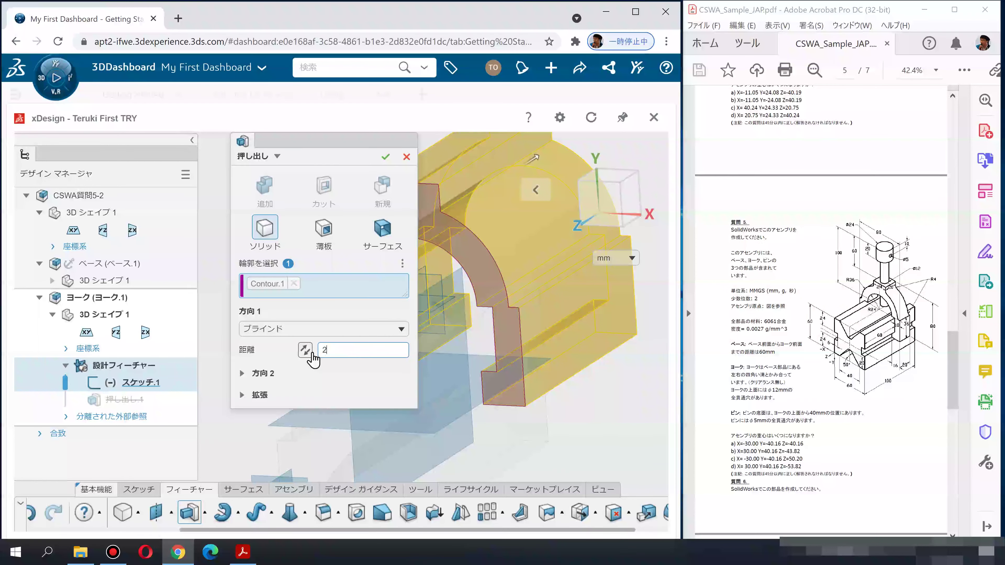
text(20 mm)
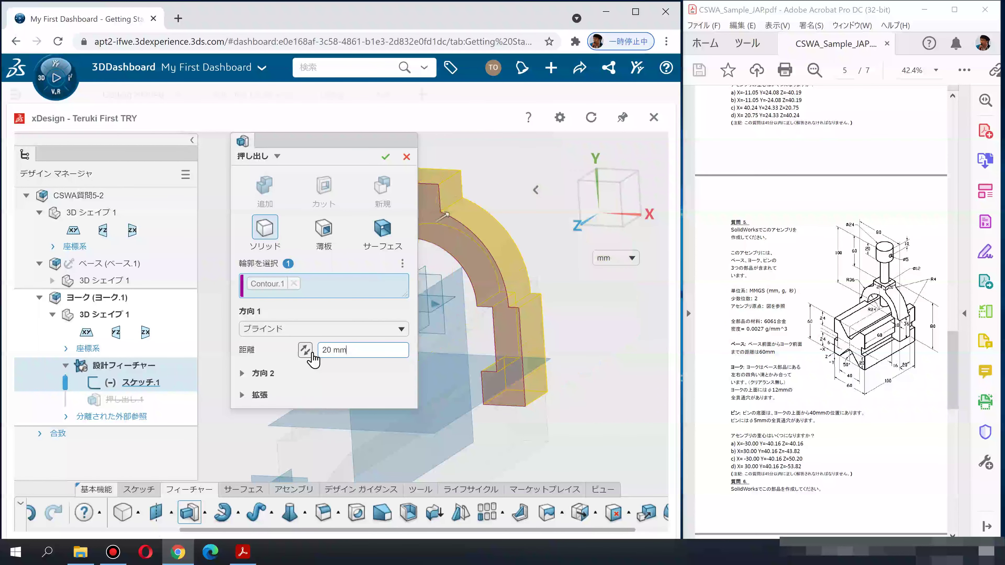
key(Return)
mouse_move(550, 333)
middle_down()
mouse_move(441, 341)
mouse_move(473, 415)
mouse_move(469, 313)
mouse_move(515, 296)
mouse_move(545, 332)
middle_up()
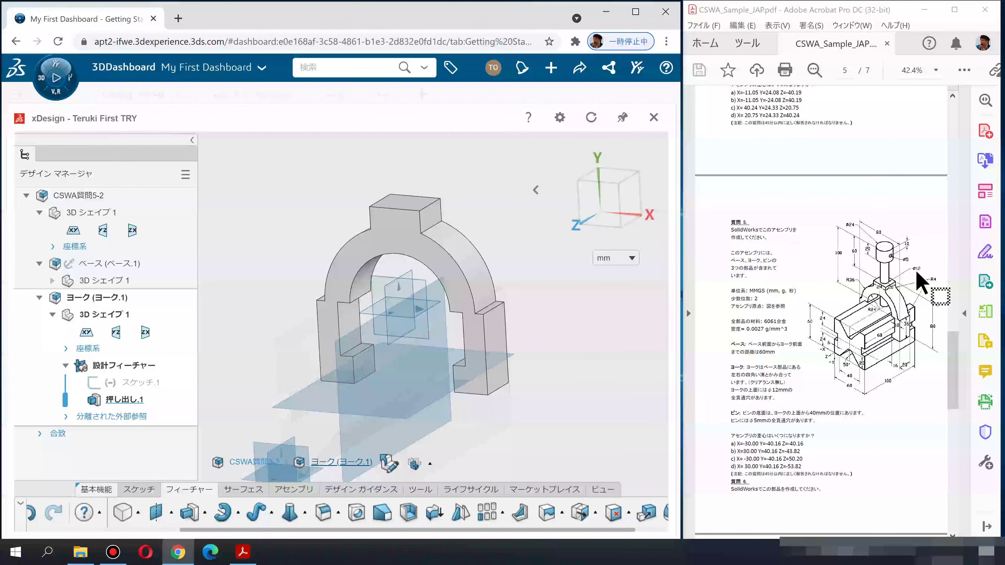
Sketch on the boss's top face an edge-to-edge horizontal line with a circle at its centre
click(412, 209)
click(443, 252)
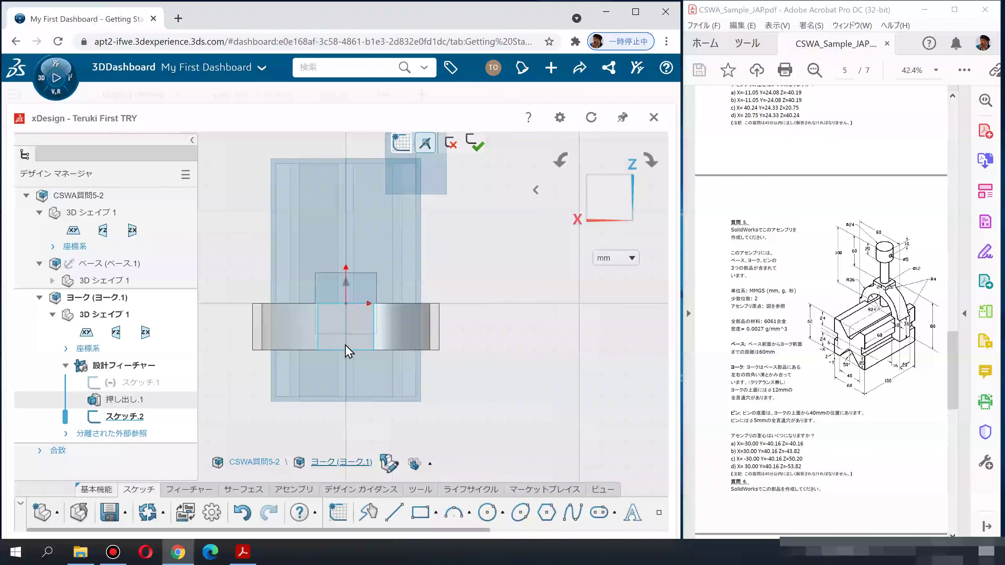
scroll(347, 350, down, 3)
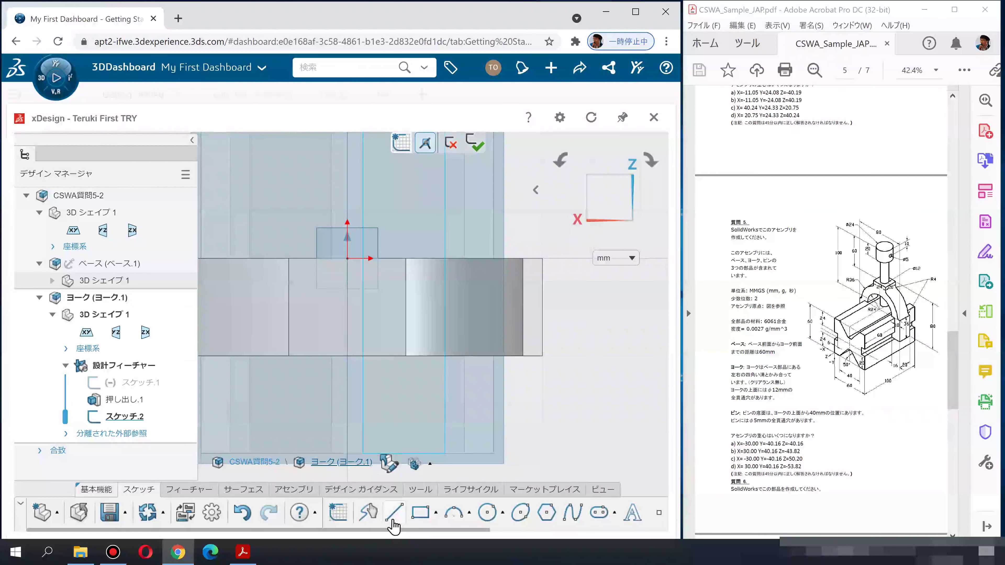
click(394, 512)
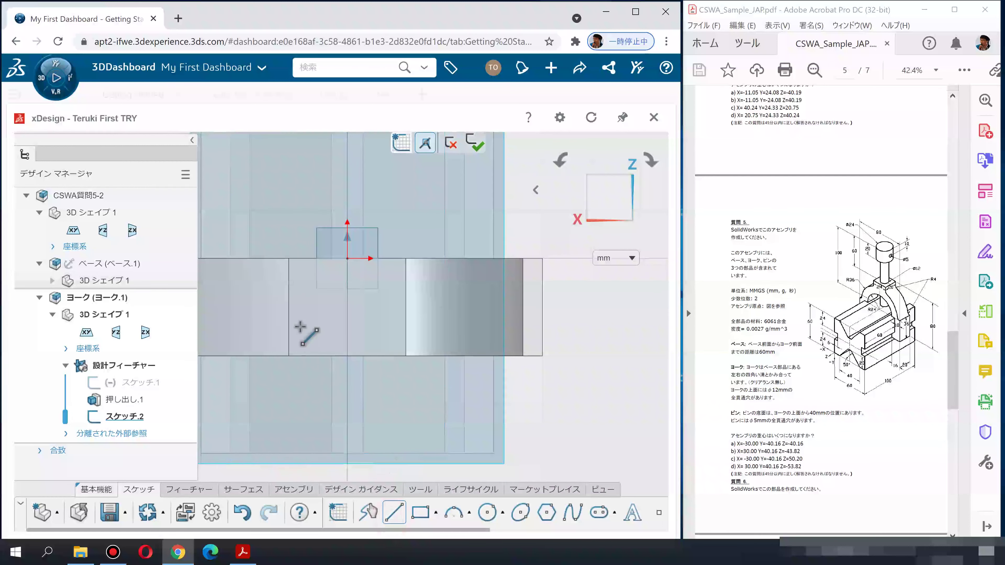
click(289, 307)
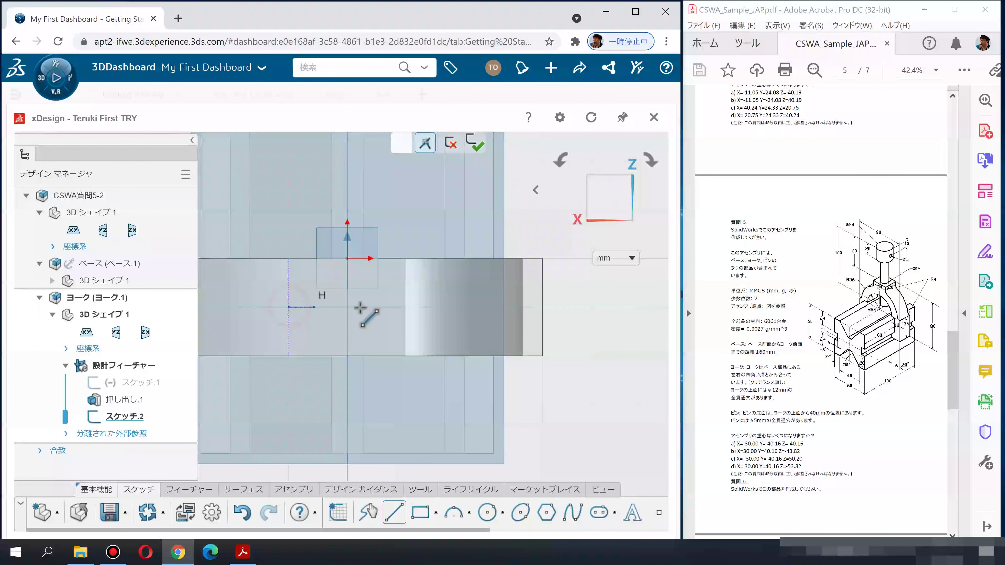
click(406, 306)
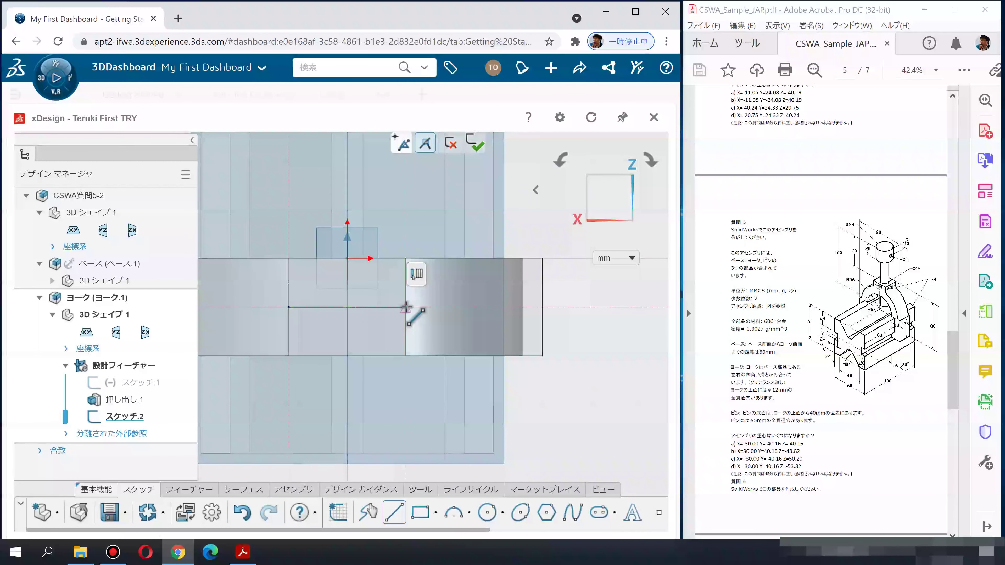
click(487, 507)
click(347, 306)
click(332, 290)
key(Escape)
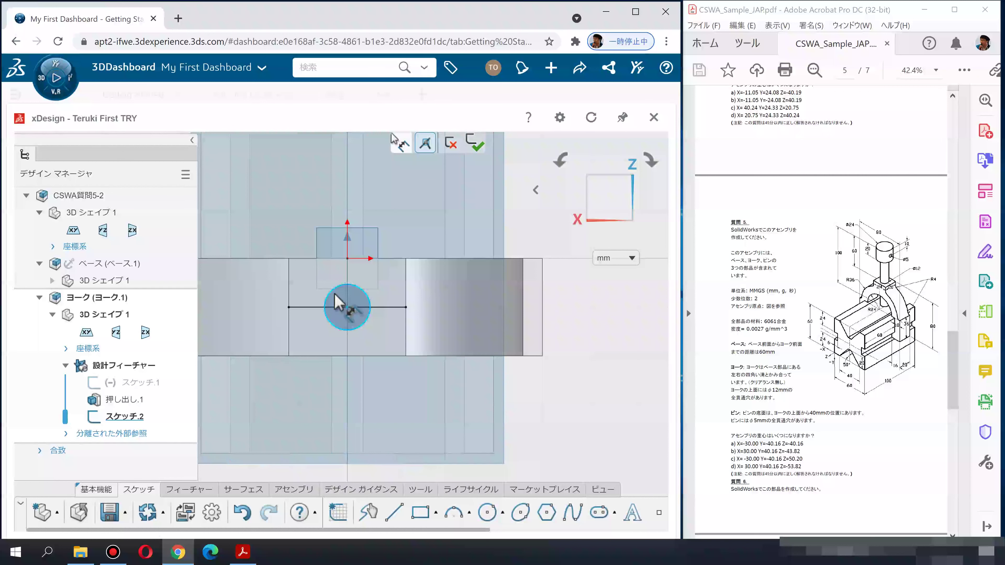
Dimension the circle Ø12 and the line 24, placing the 24 below the part
click(337, 301)
click(291, 229)
key(Return)
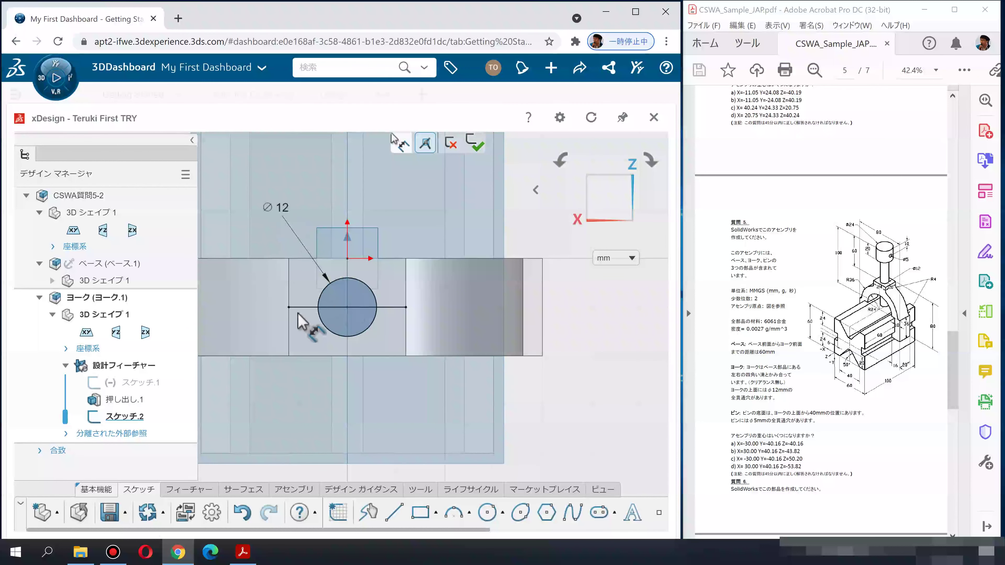
click(300, 308)
click(575, 313)
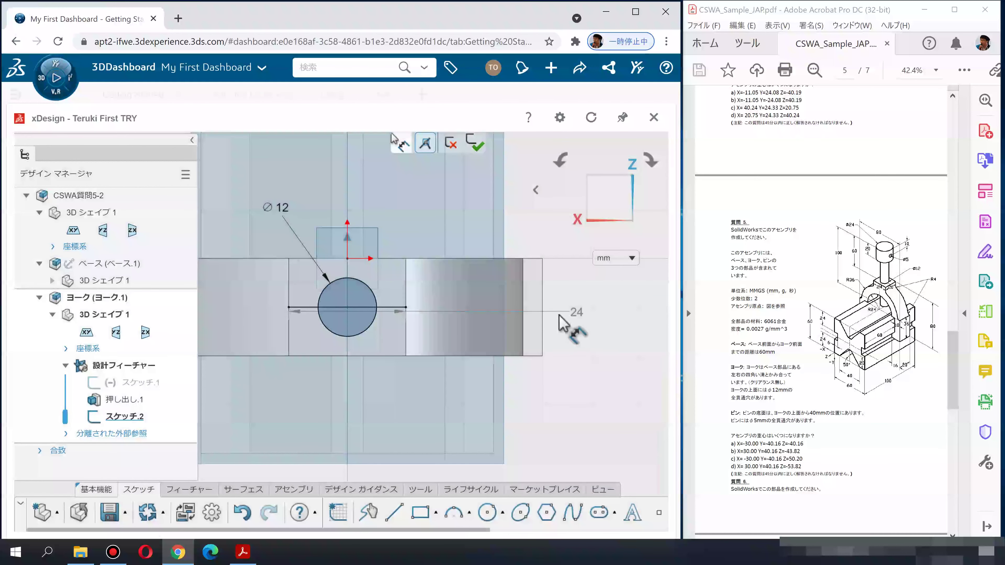
drag(561, 315, 602, 386)
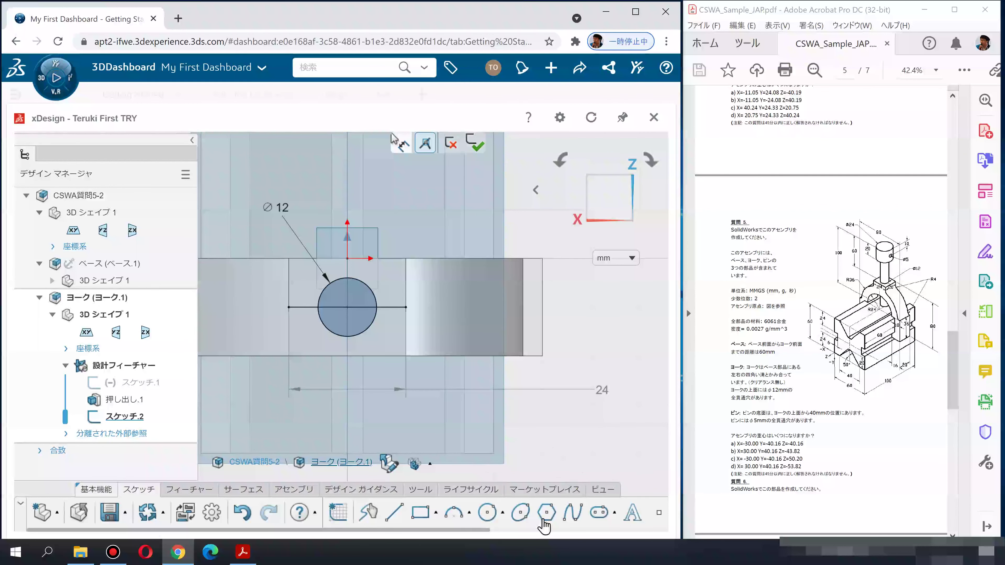
drag(488, 531, 665, 537)
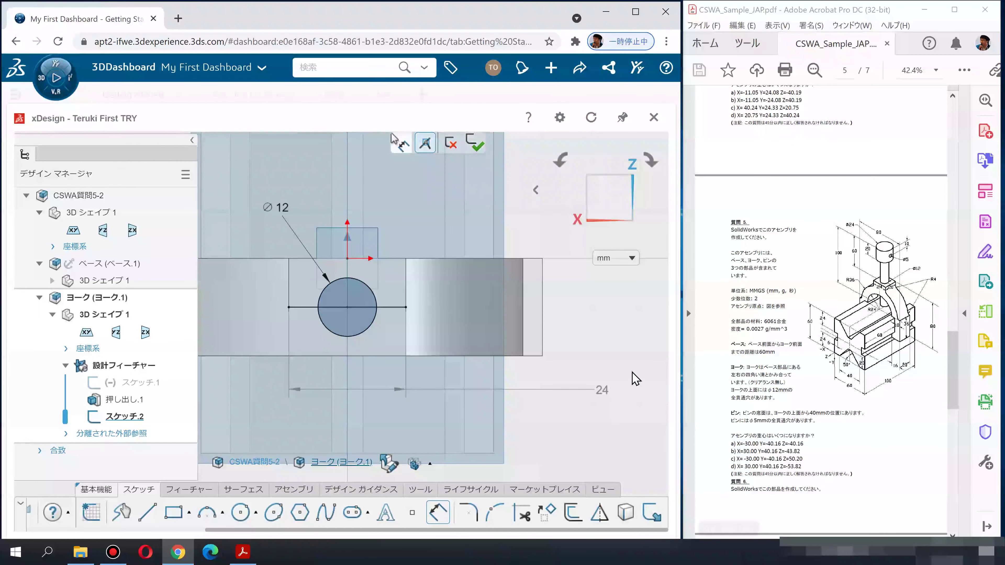
Delete the 24 line dimension and close the sketch
click(602, 391)
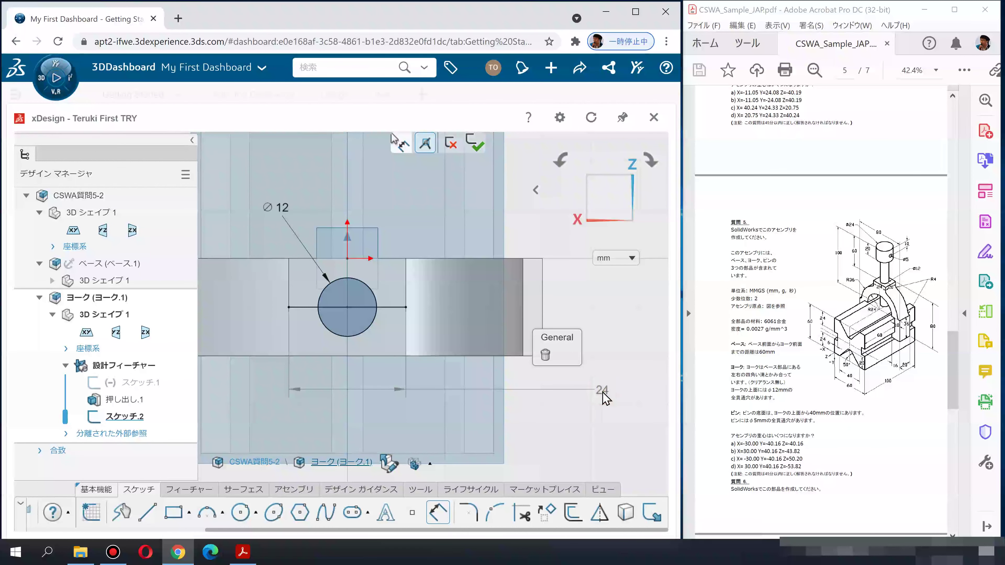
click(583, 391)
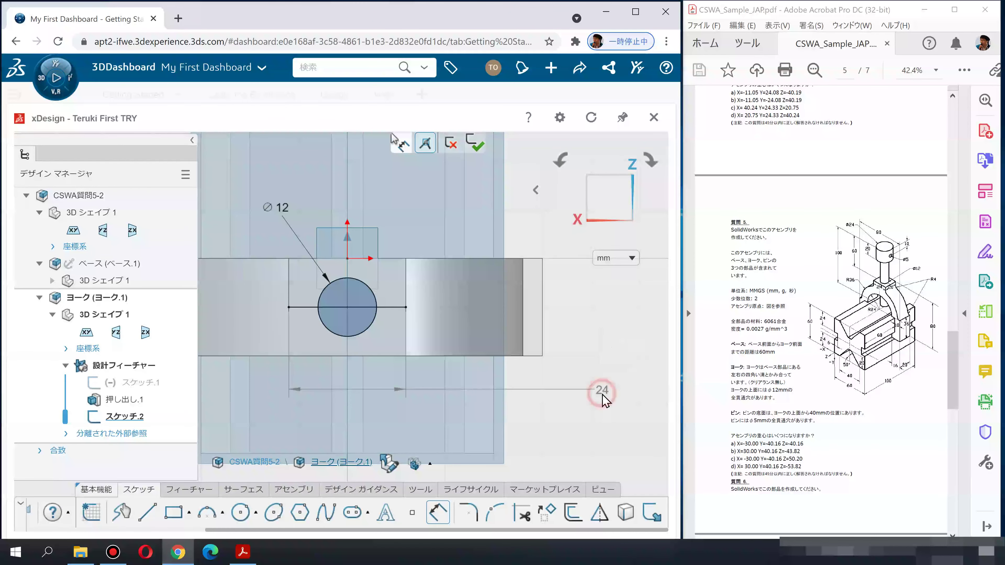
key(Delete)
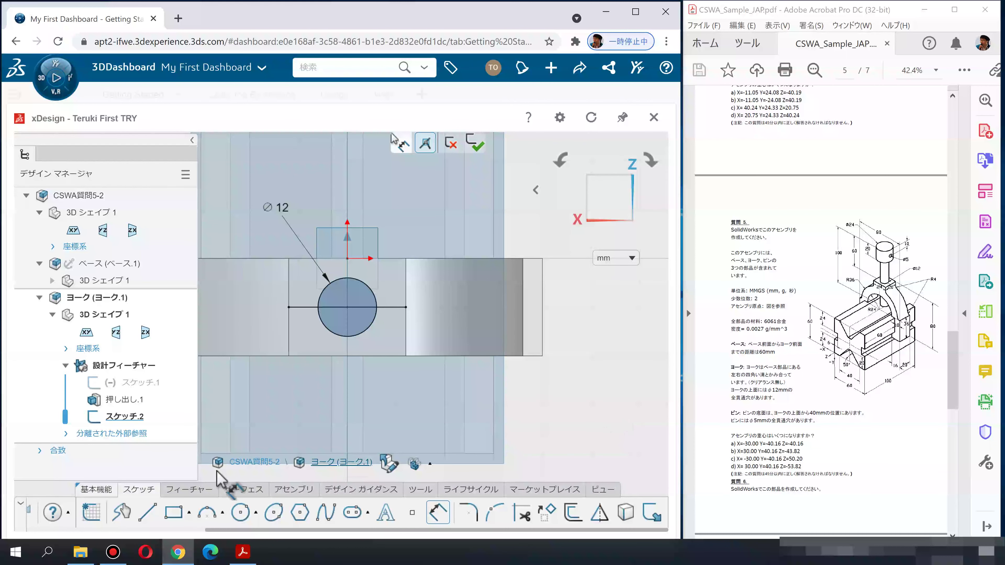
click(96, 490)
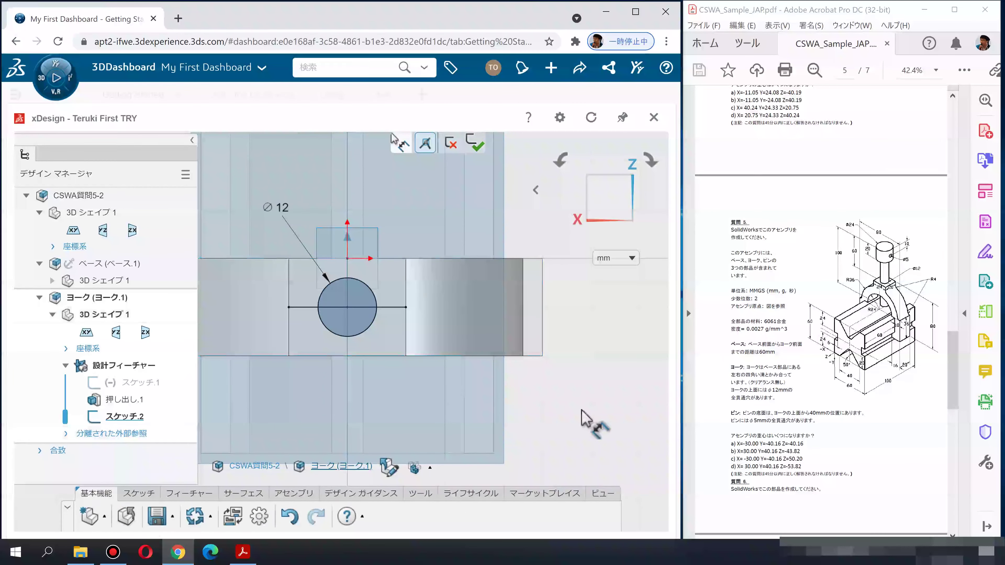
click(194, 518)
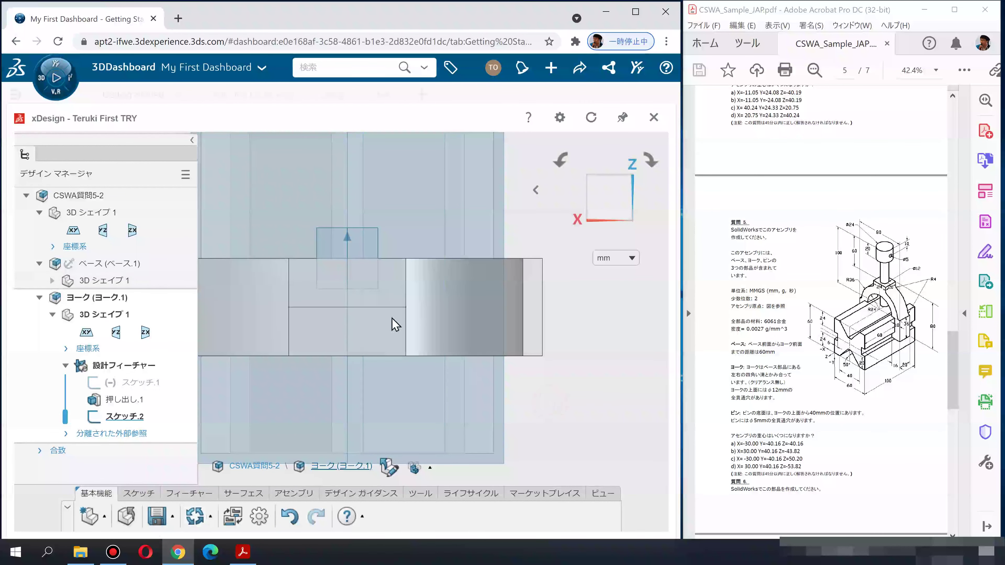
Reopen スケッチ.2 and convert its horizontal line to construction geometry
click(113, 417)
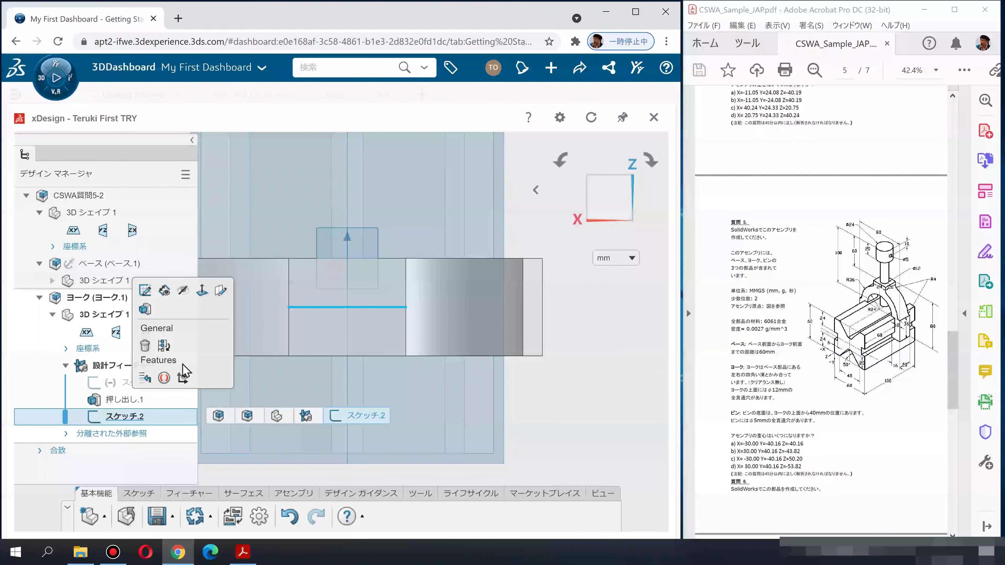
click(145, 291)
click(546, 393)
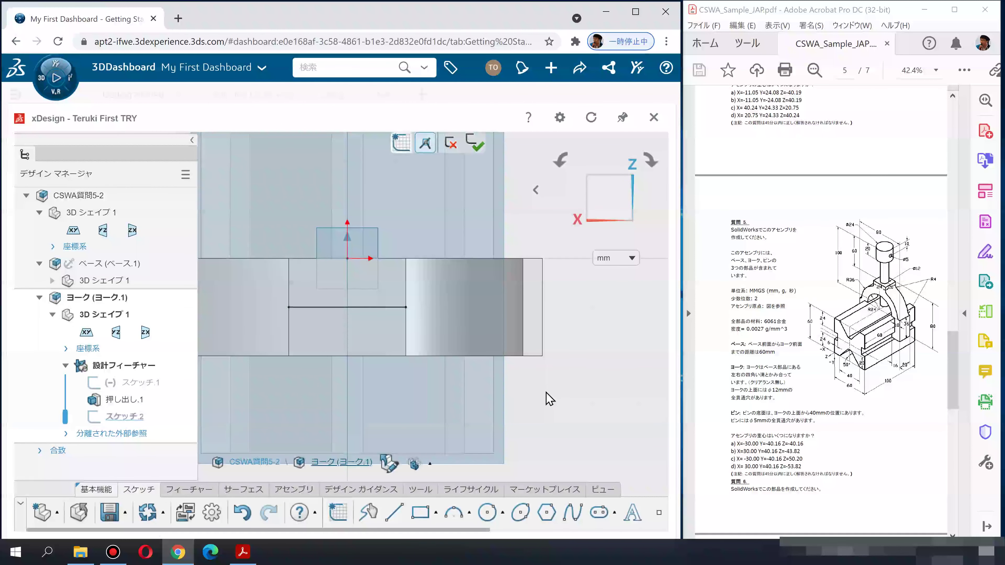
click(379, 308)
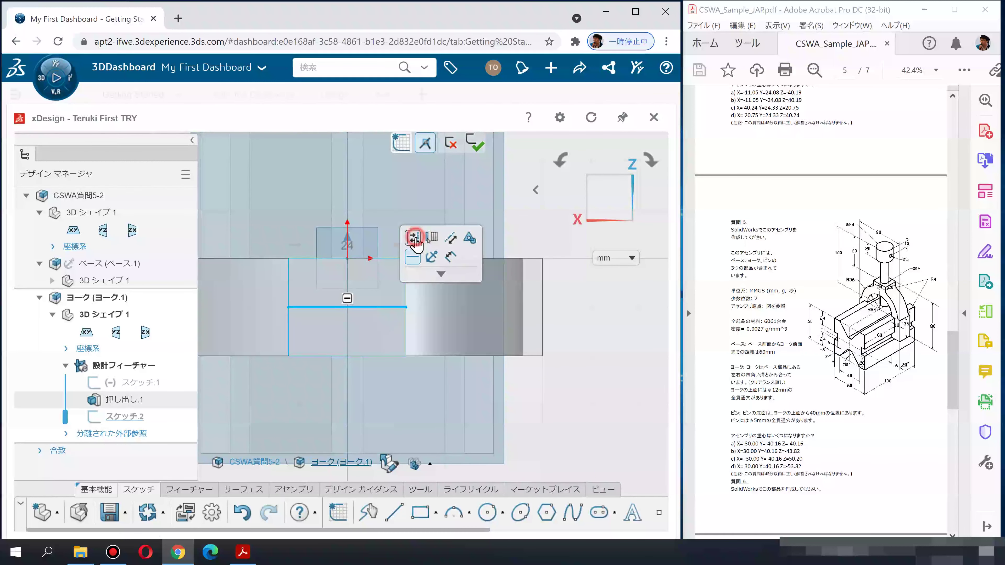
click(414, 239)
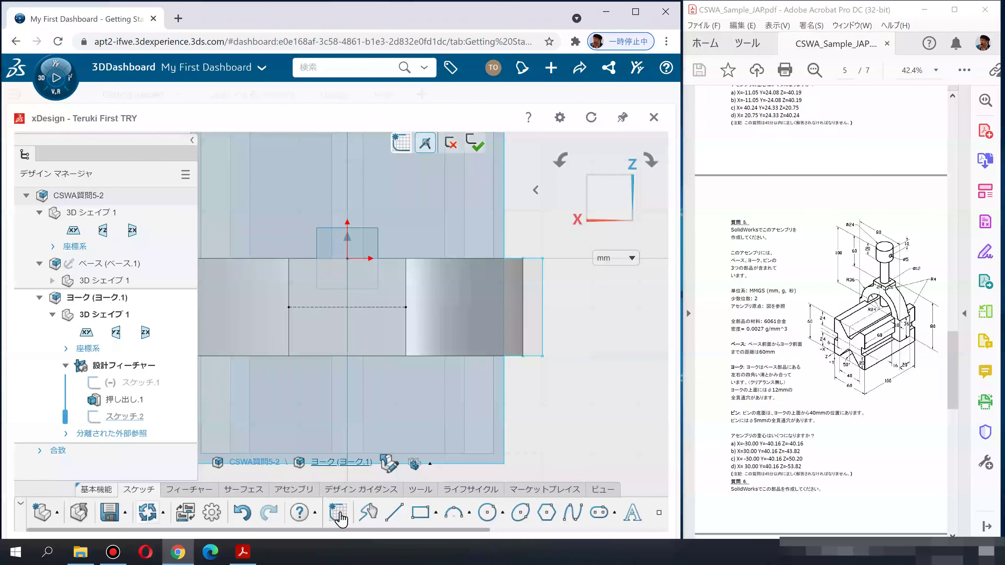
Draw a Ø12 circle at the construction line's midpoint and close スケッチ.2
click(484, 514)
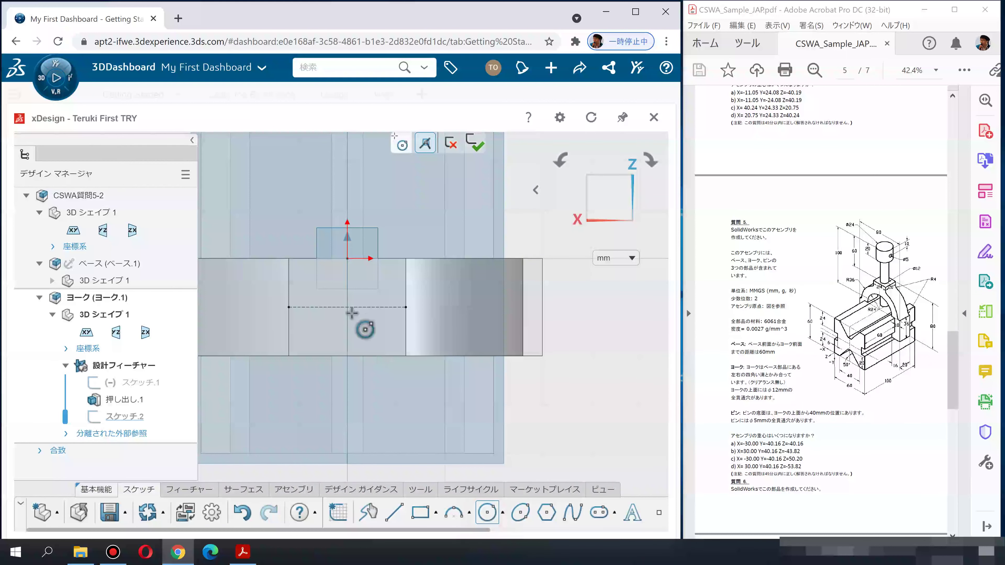
click(347, 306)
click(353, 332)
click(368, 291)
click(412, 237)
text(12)
key(Return)
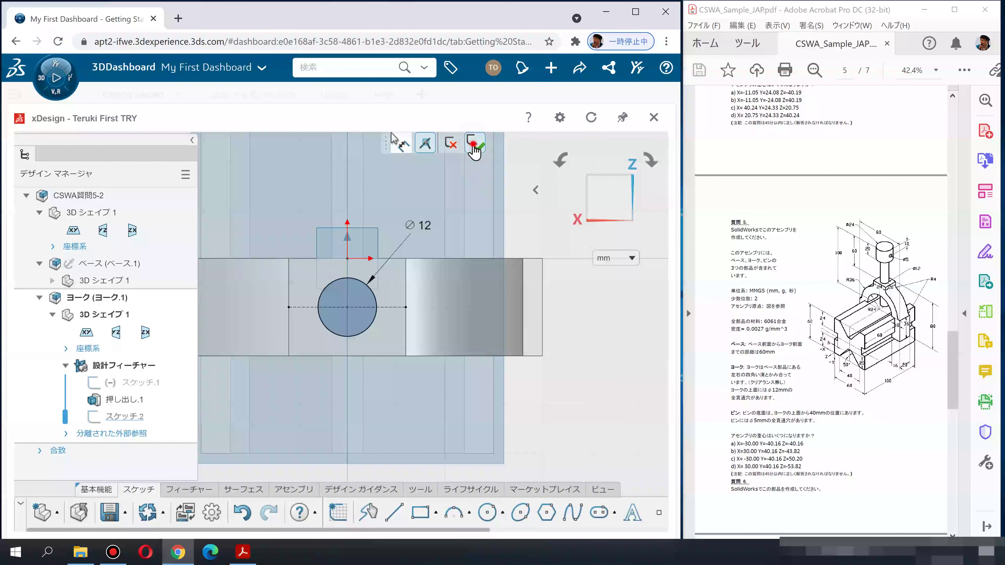
click(476, 149)
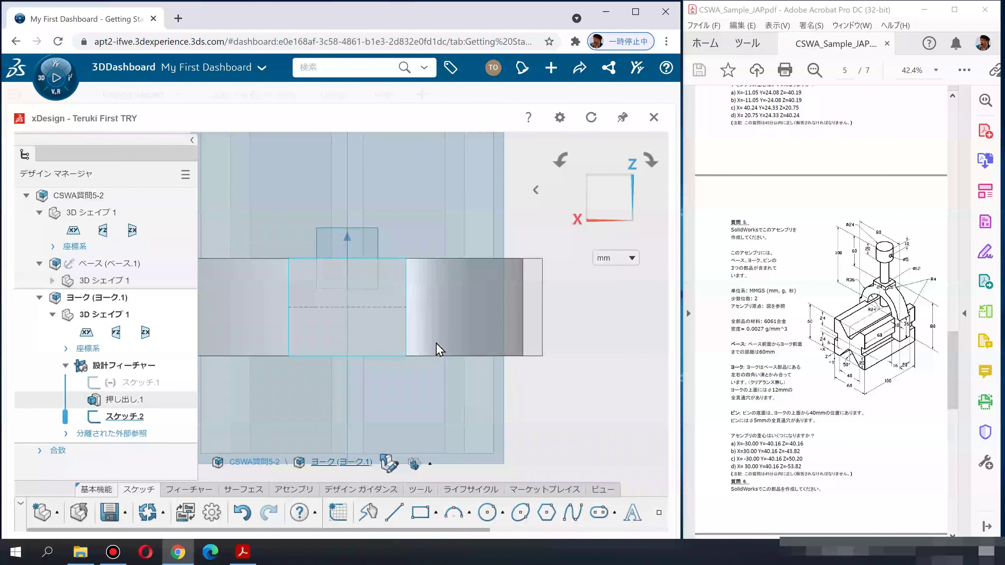
middle_drag(445, 242, 447, 231)
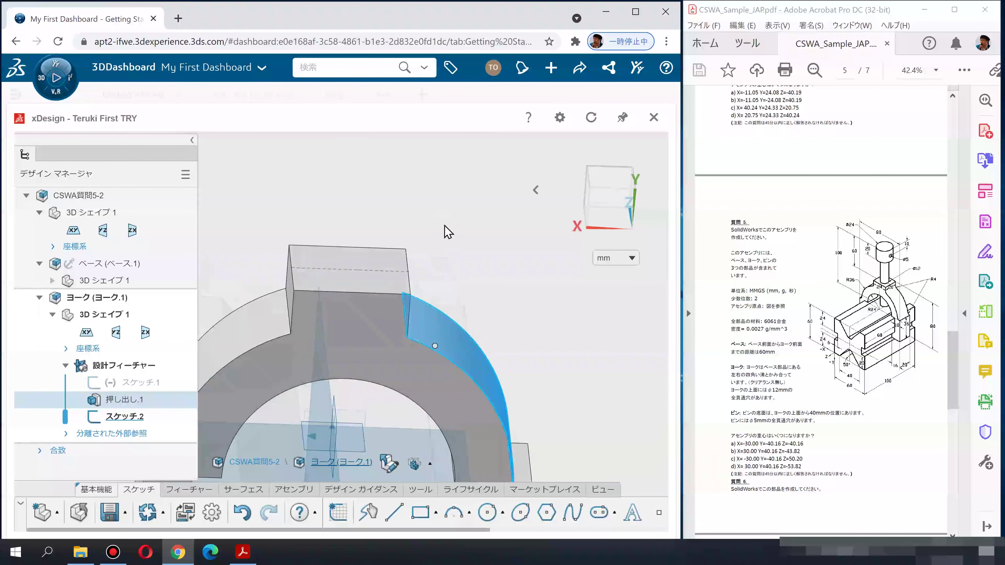
click(139, 418)
Reopen スケッチ.2 and draw a Ø12 circle centred on the top face's midline
right_click(139, 427)
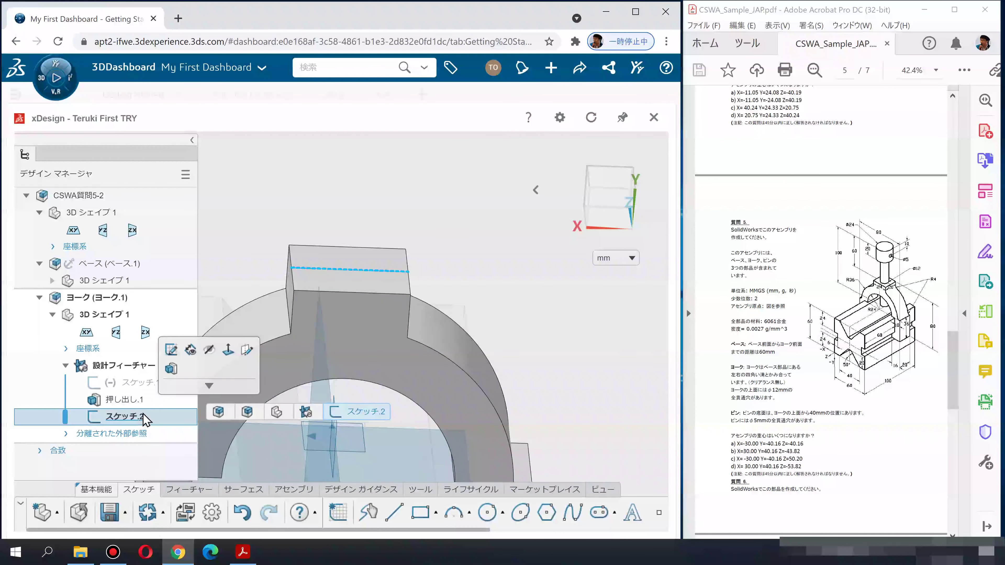
click(172, 349)
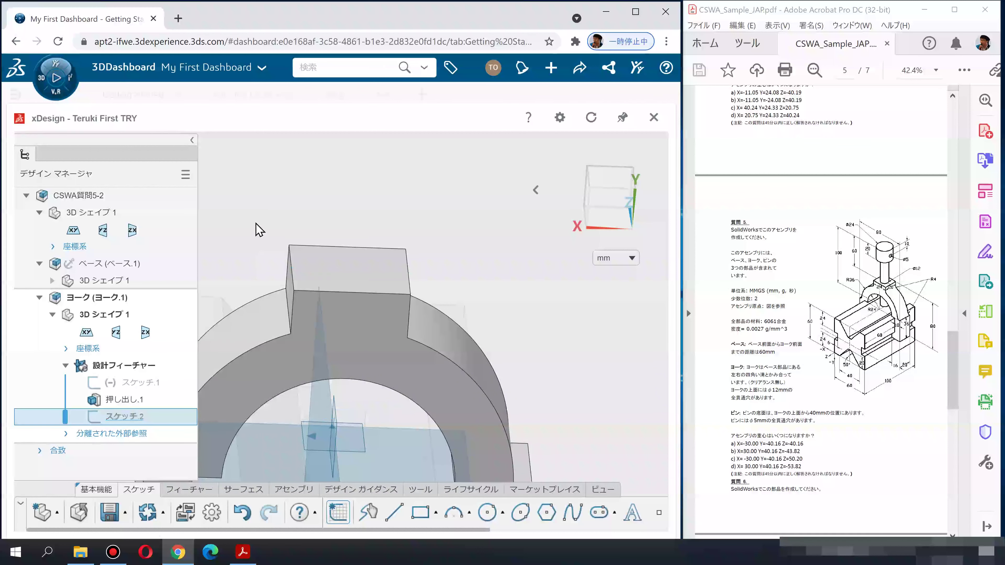
click(489, 512)
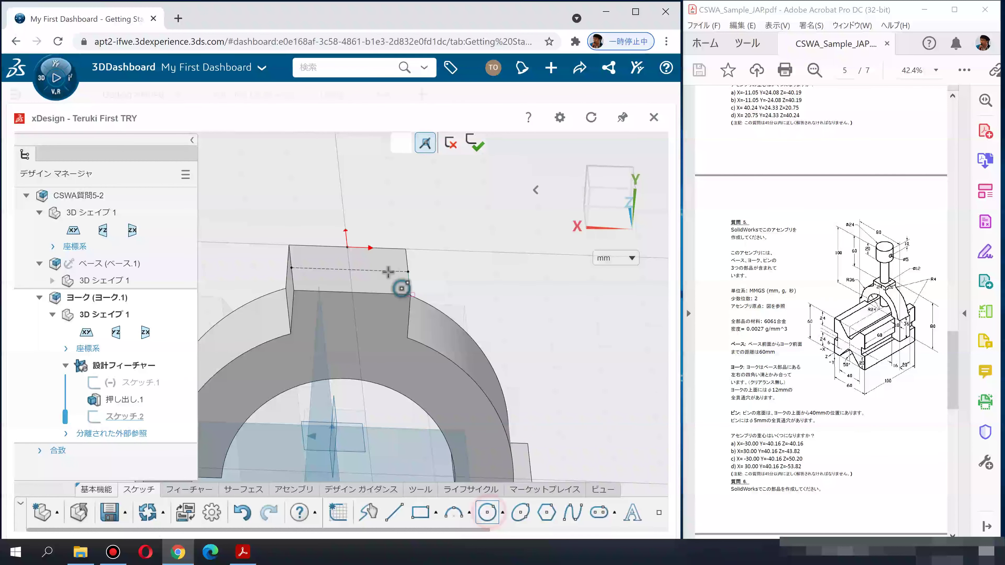
click(350, 270)
click(360, 282)
click(372, 269)
click(406, 222)
text(12)
key(Return)
Close スケッチ.2 and orbit toward a front view of the yoke
middle_drag(464, 238, 485, 261)
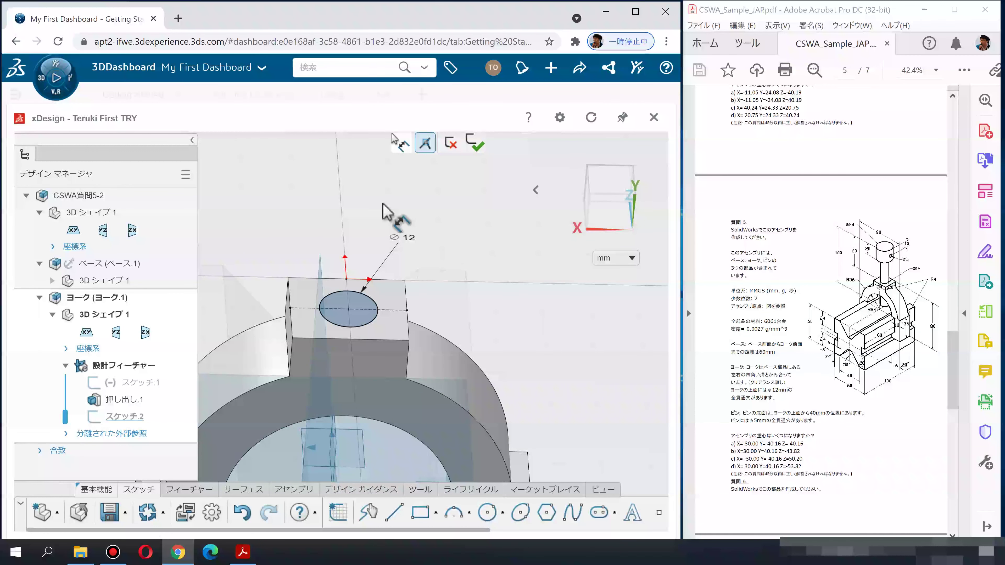
click(468, 148)
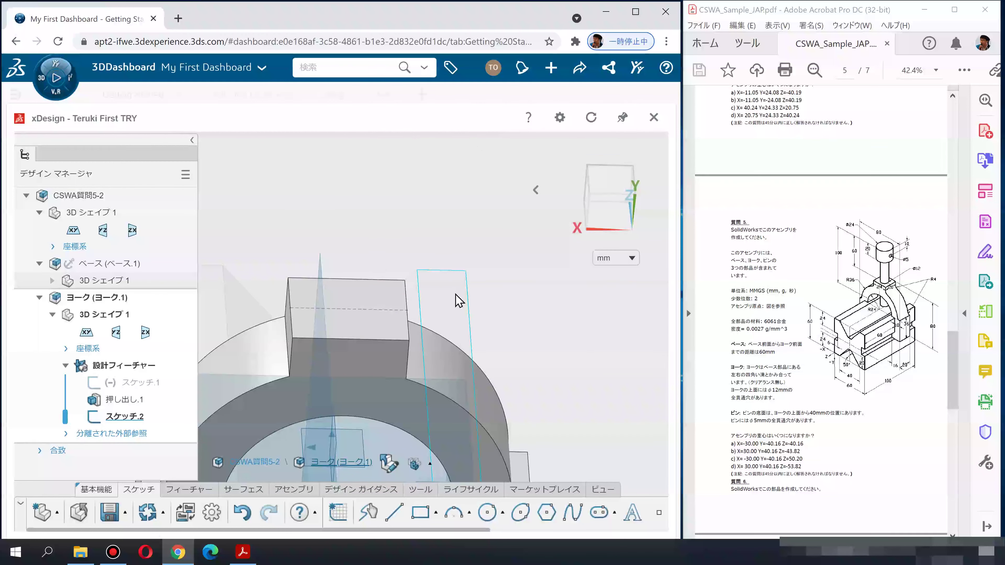
mouse_move(420, 352)
middle_down()
mouse_move(415, 377)
mouse_move(435, 343)
mouse_move(474, 317)
middle_up()
click(138, 419)
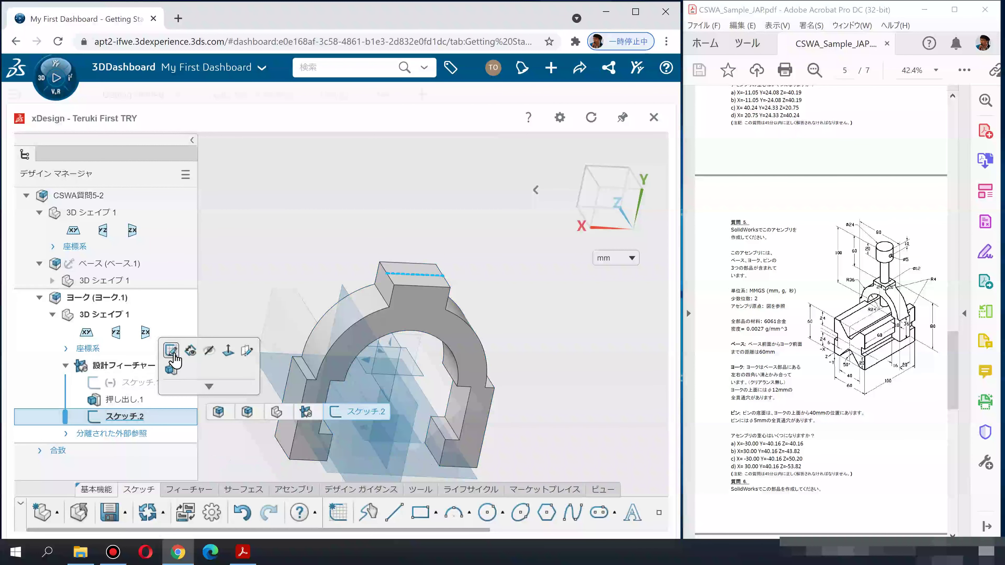
Edit スケッチ.2 again and add a Ø12 circle on the yoke's top face
click(173, 351)
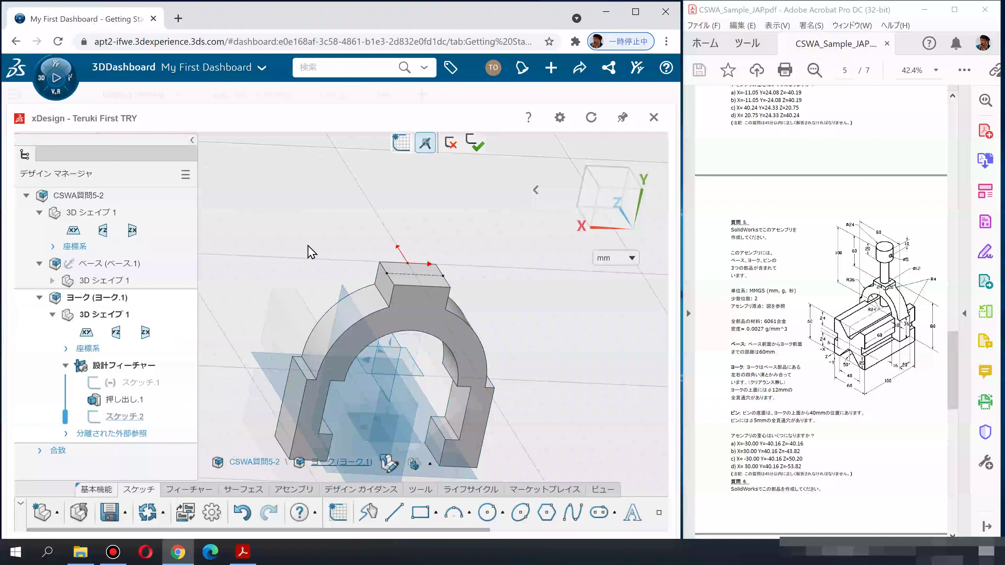
click(487, 512)
click(405, 289)
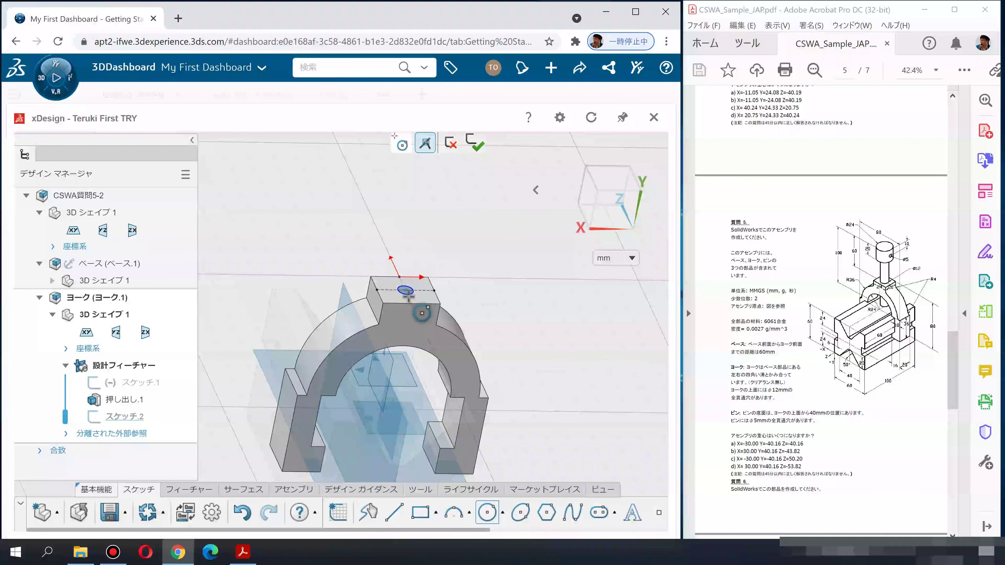
click(409, 298)
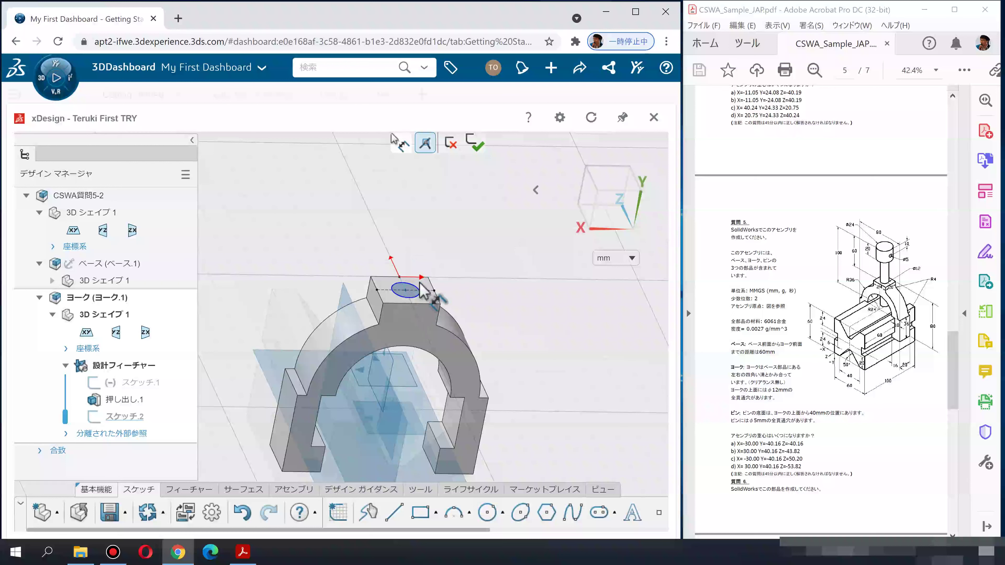
click(426, 247)
text(12)
key(Return)
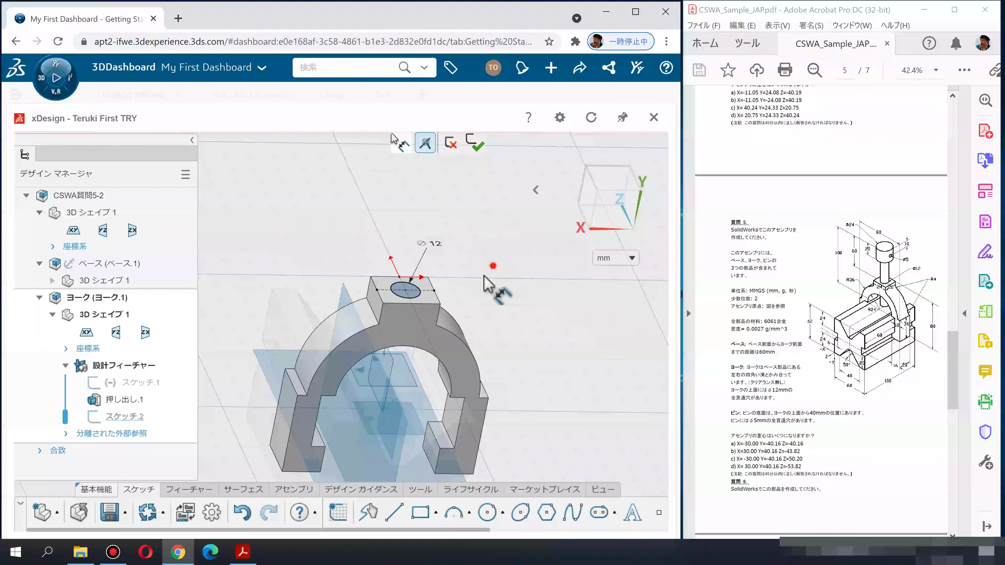
Zoom out and confirm スケッチ.2 to close it
scroll(474, 287, up, 3)
scroll(461, 282, up, 3)
scroll(461, 283, up, 1)
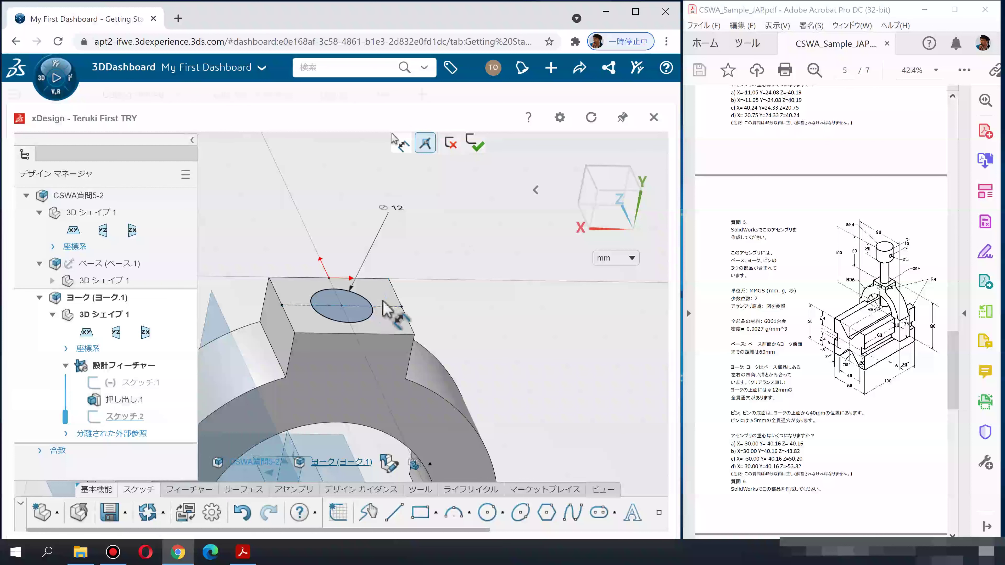
click(476, 143)
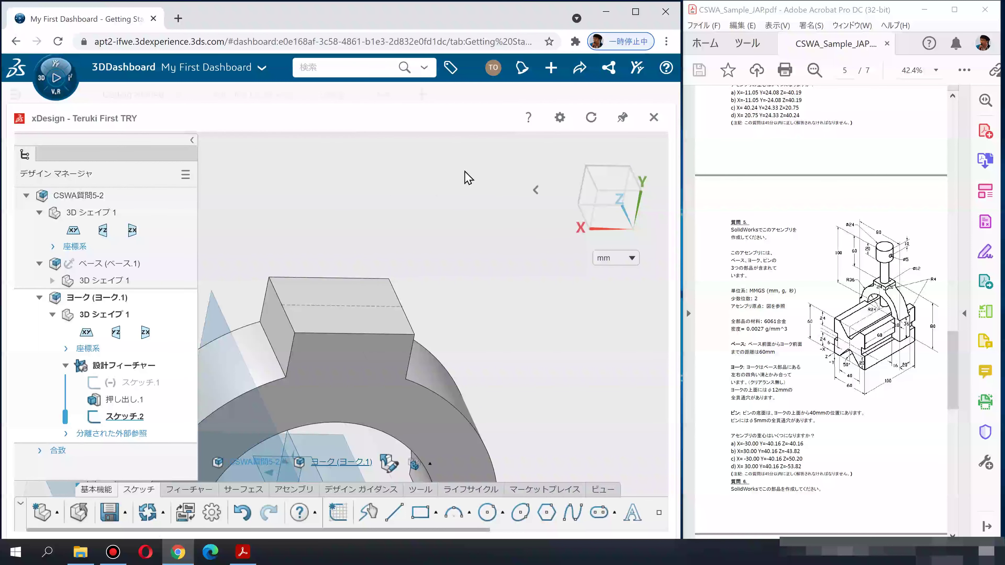
click(132, 426)
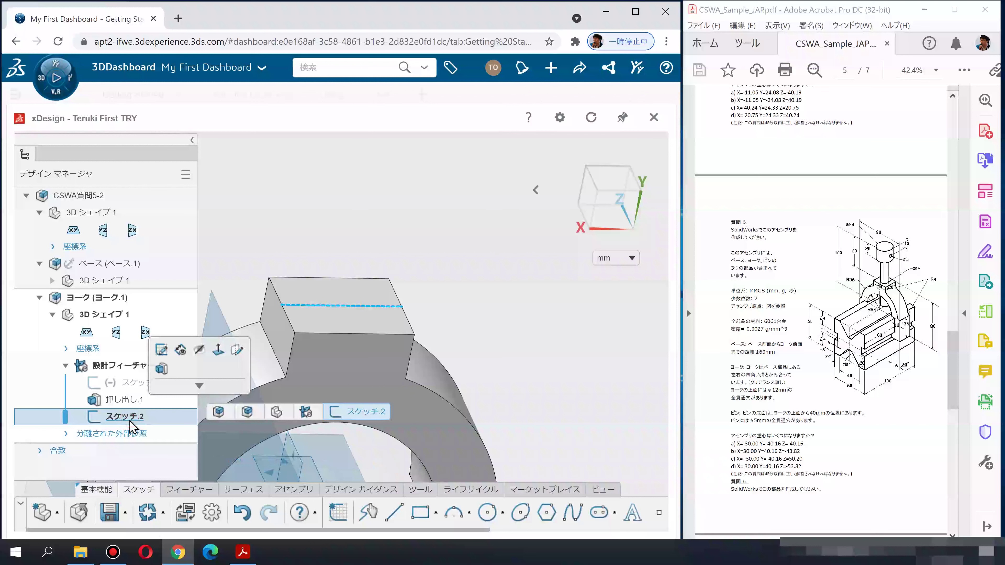
Delete スケッチ.2 from the yoke's design tree
click(131, 423)
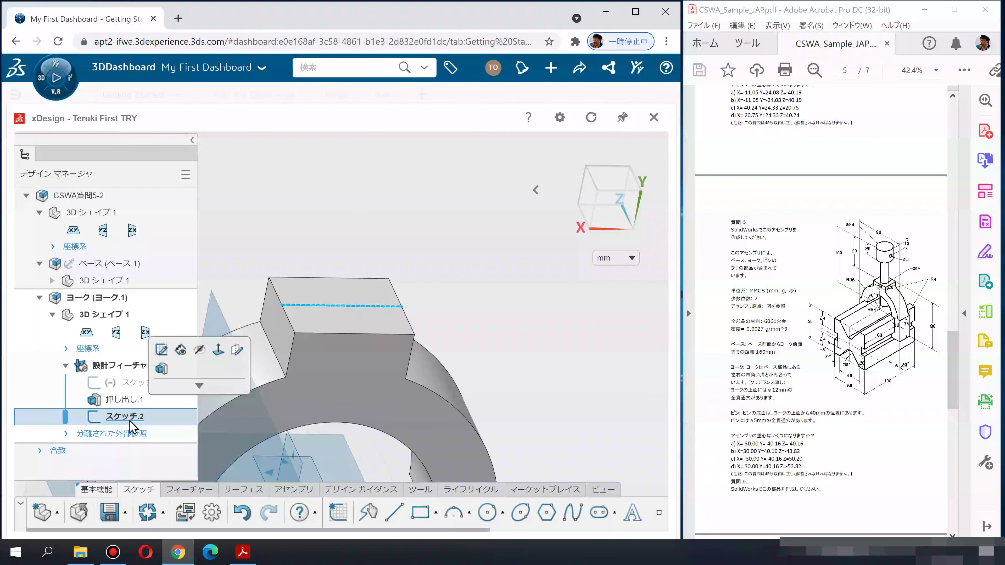
right_click(130, 425)
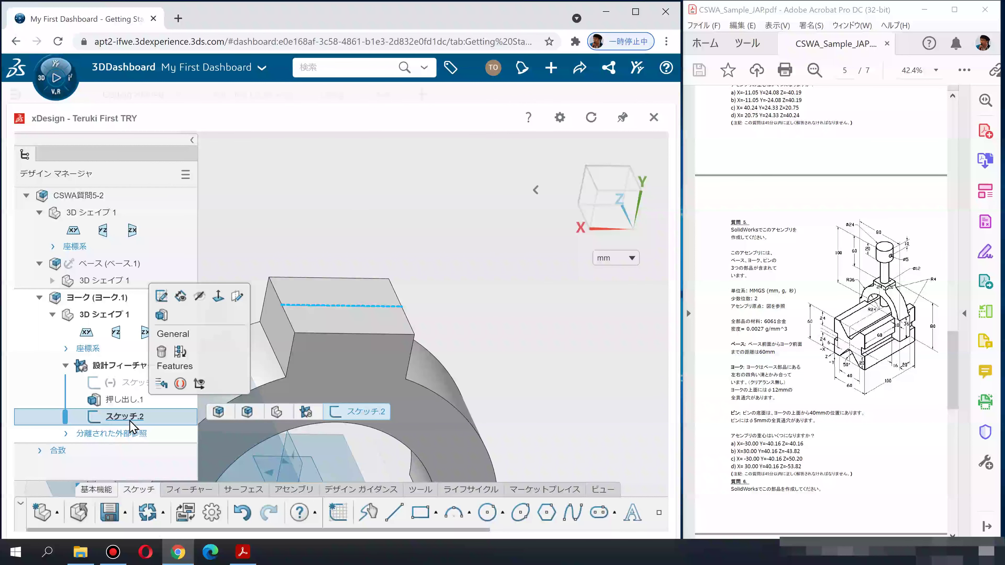
click(161, 352)
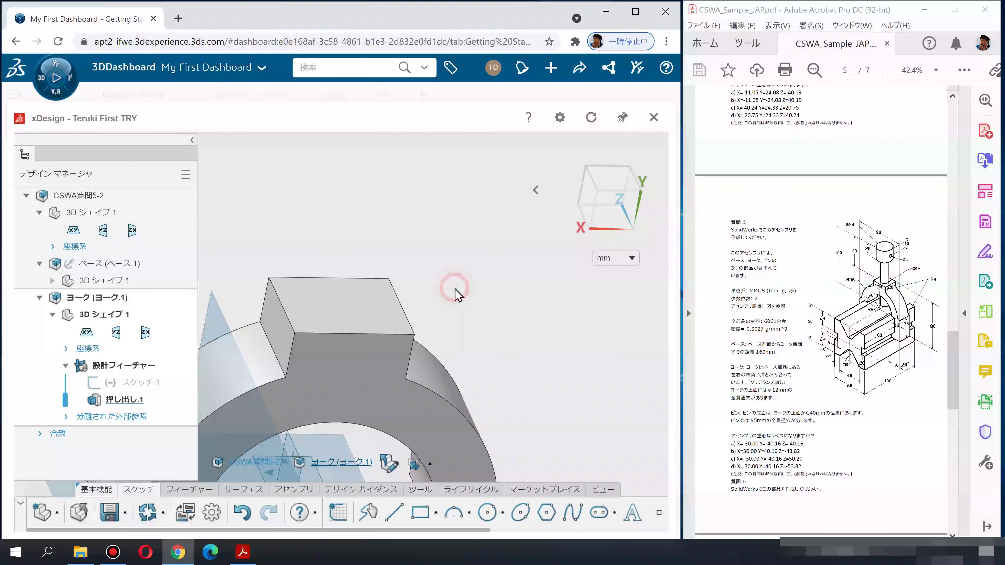
click(299, 299)
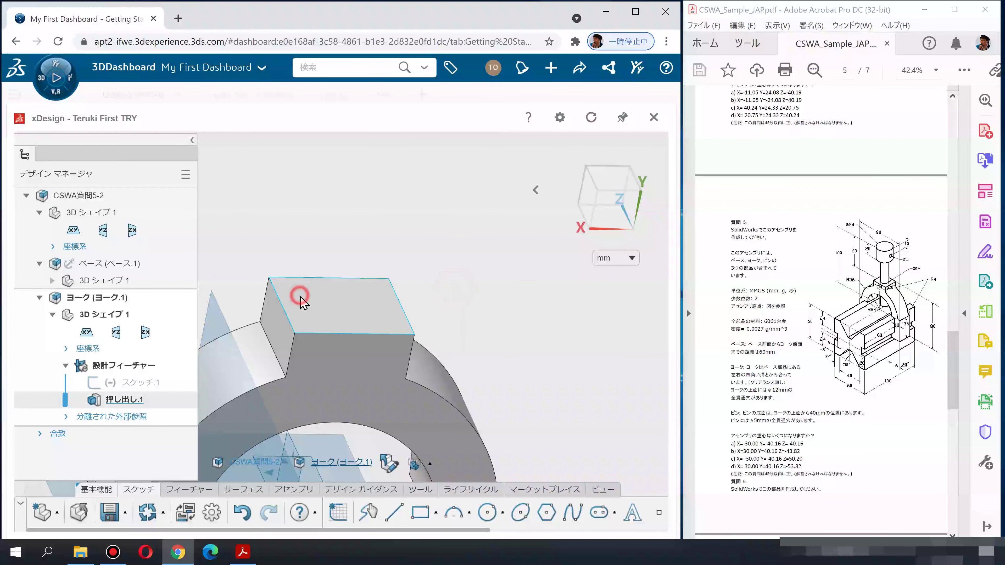
Start スケッチ.3 on the block's top face and draw a line from the origin across it
click(321, 275)
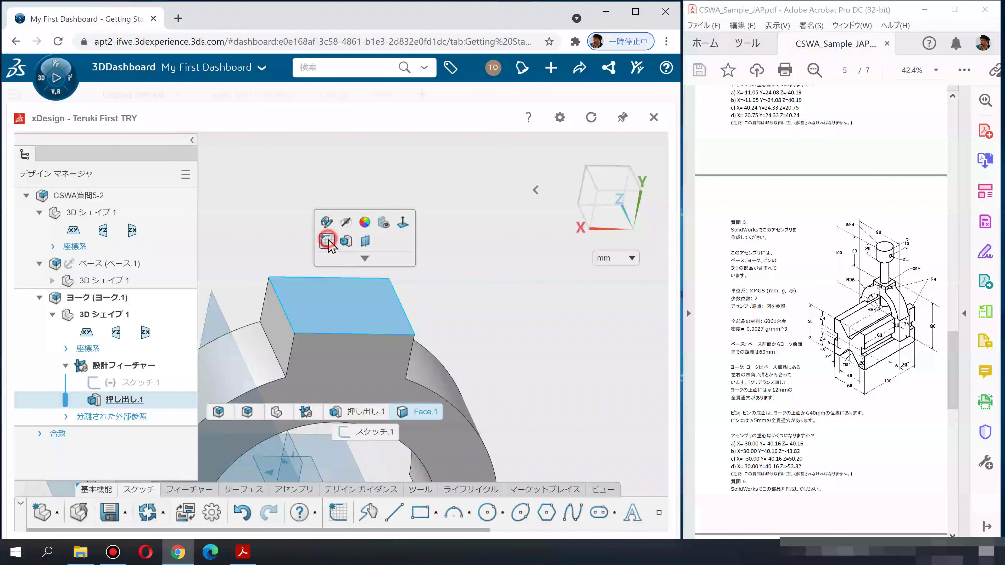
click(327, 241)
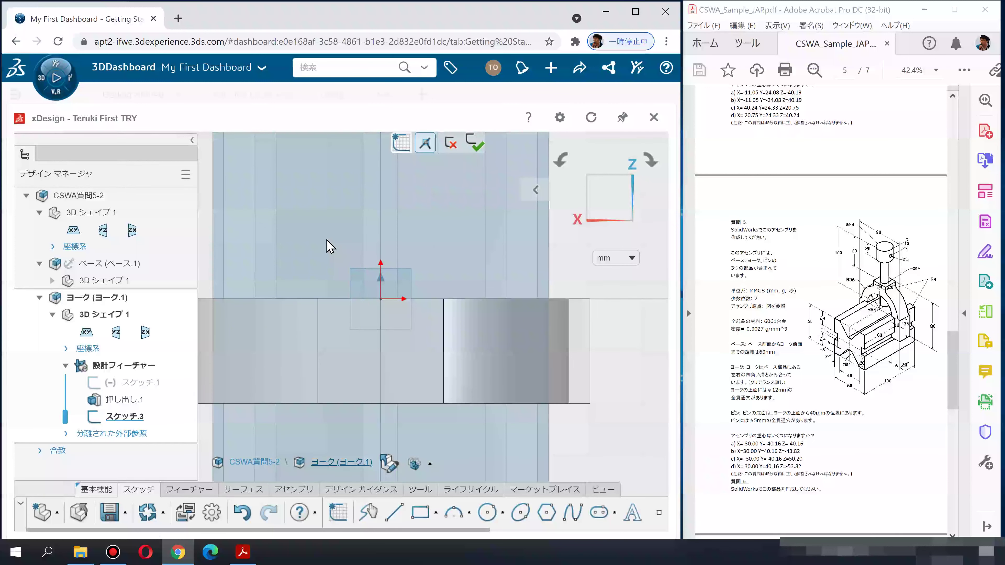
click(401, 522)
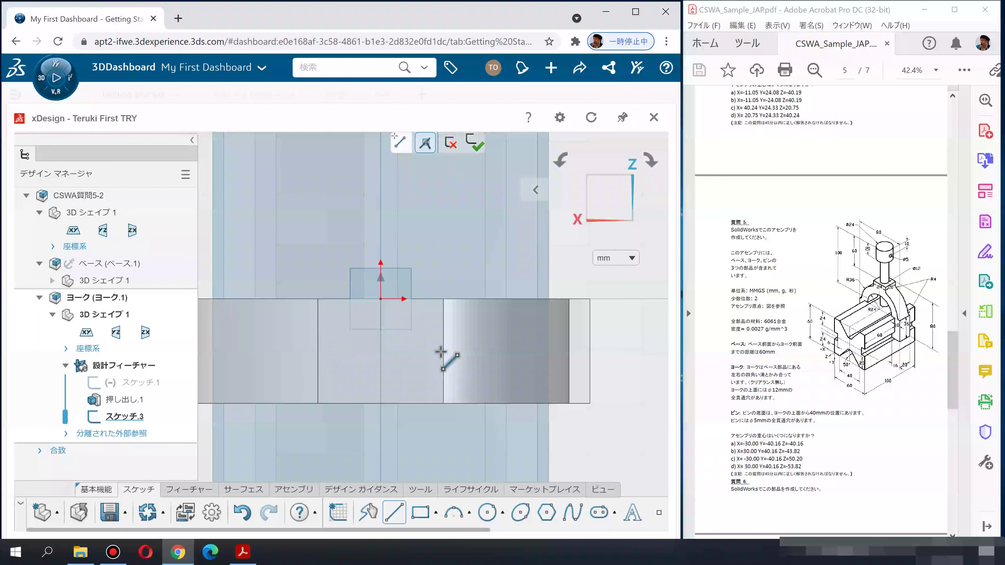
middle_drag(441, 351, 505, 278)
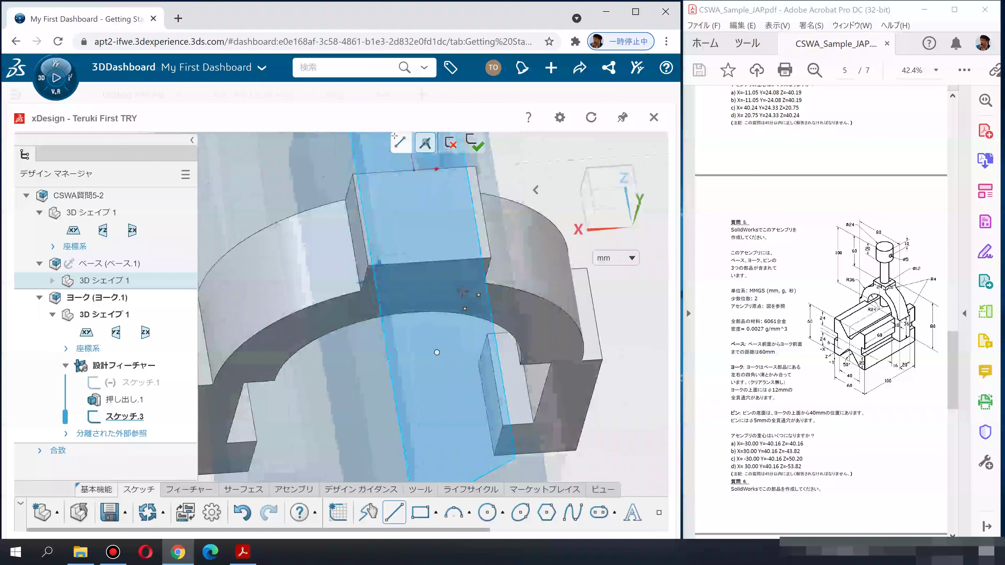
scroll(505, 279, up, 3)
middle_drag(505, 279, 443, 300)
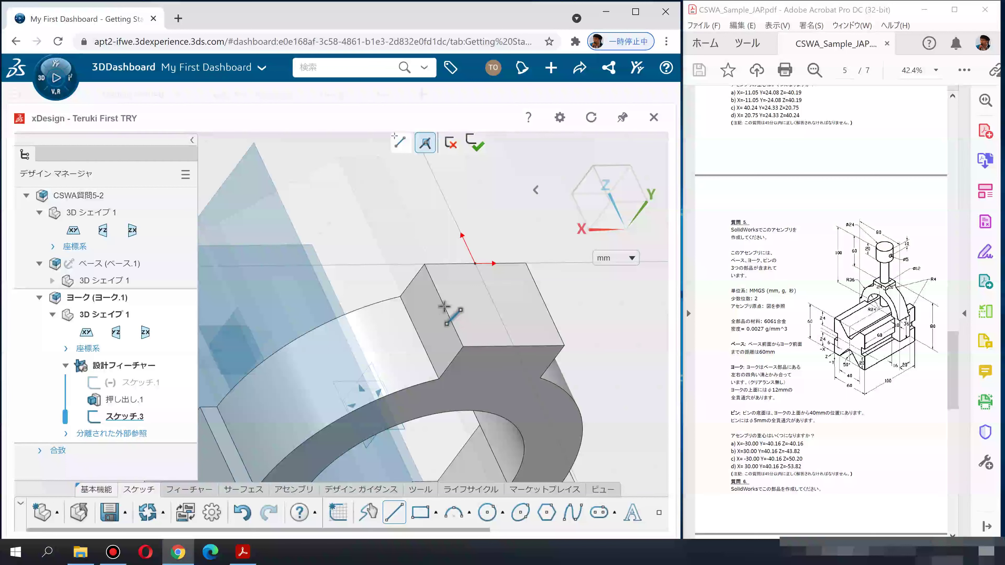
drag(475, 263, 484, 293)
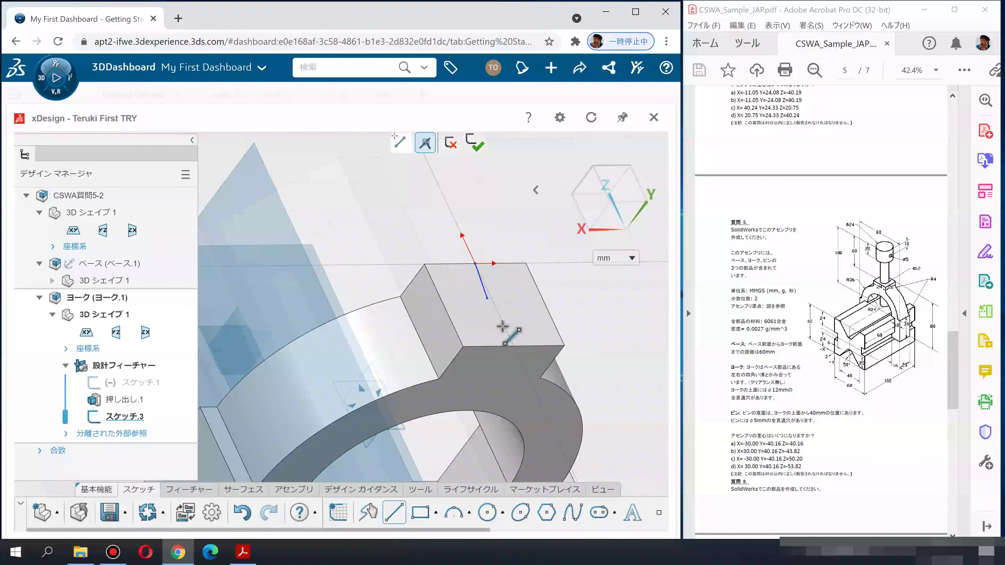
click(514, 346)
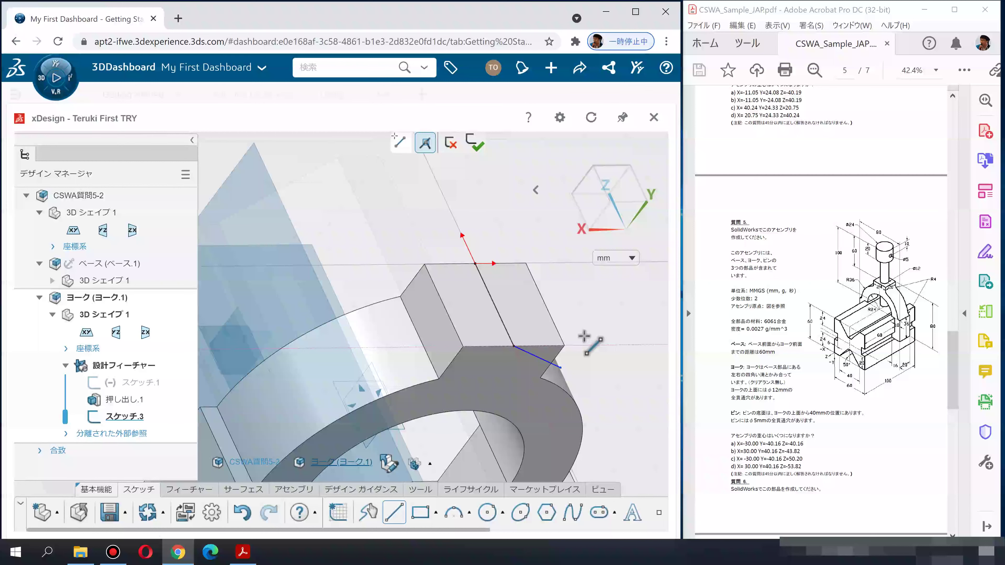
drag(480, 530, 575, 529)
click(358, 513)
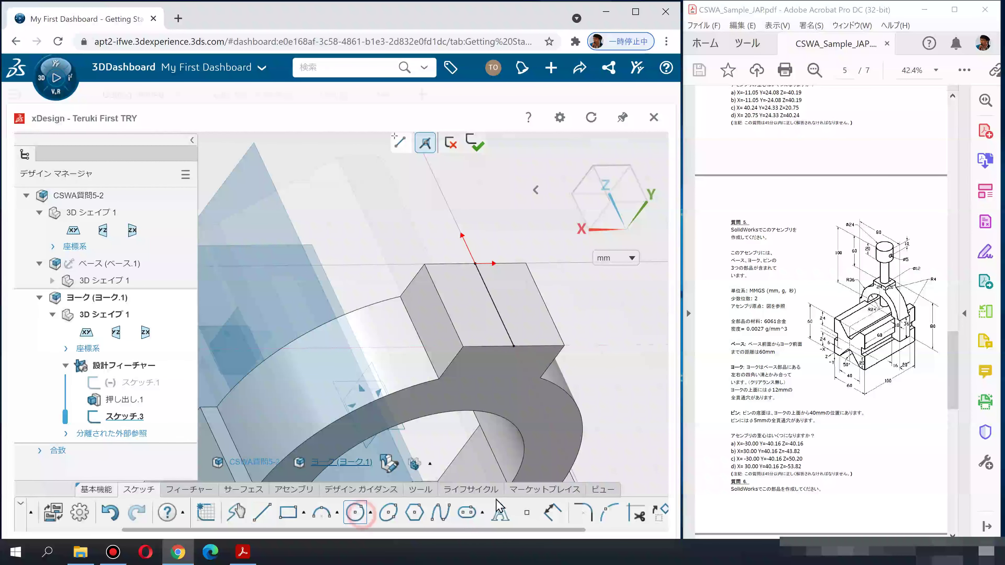
Place a circle on the line across the yoke's top face and dimension it Ø12 mm
click(494, 302)
click(519, 321)
key(d)
click(506, 283)
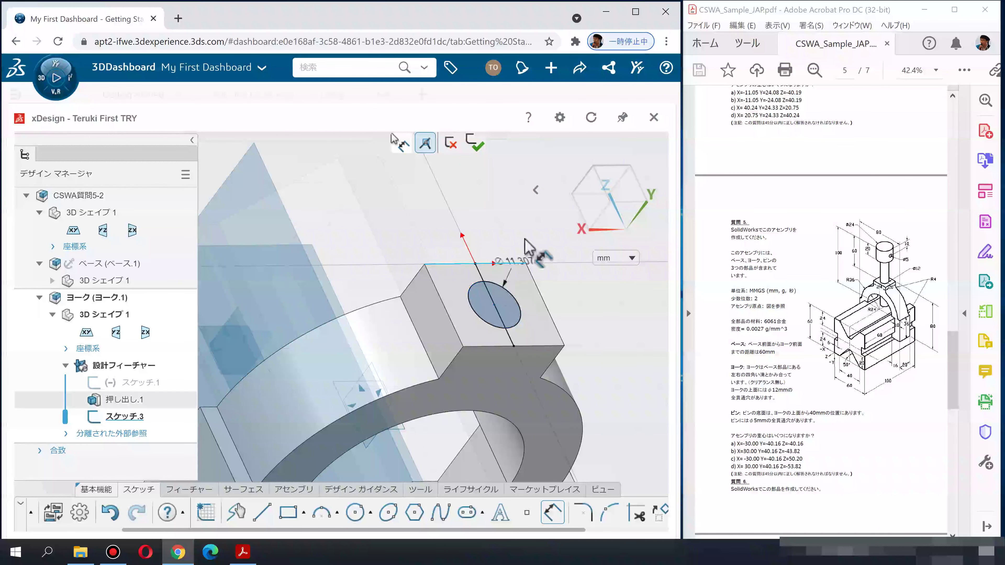
click(524, 238)
text(12)
key(Return)
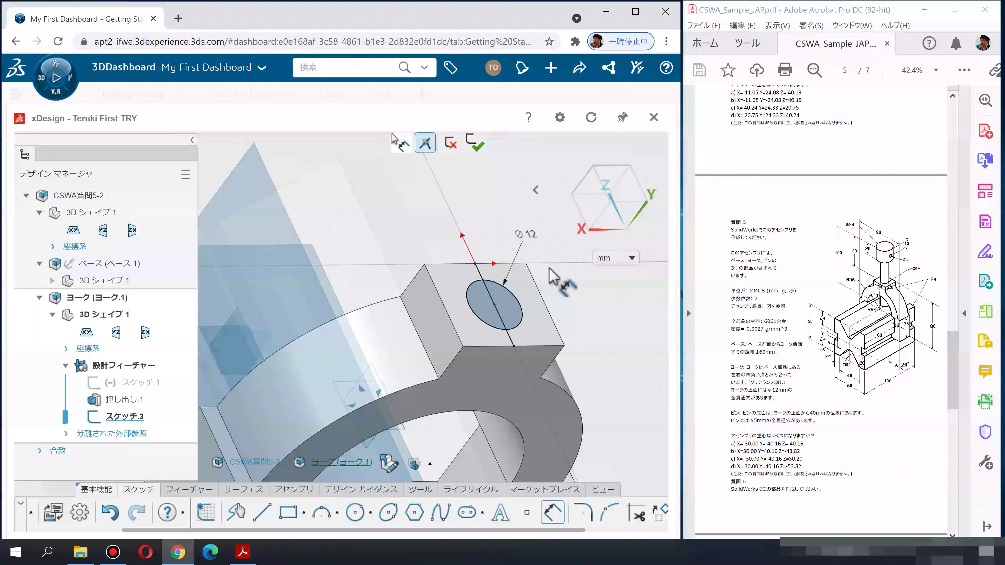
Browse the view and general tool sets, then return to the sketch tools
drag(544, 530, 667, 530)
click(611, 492)
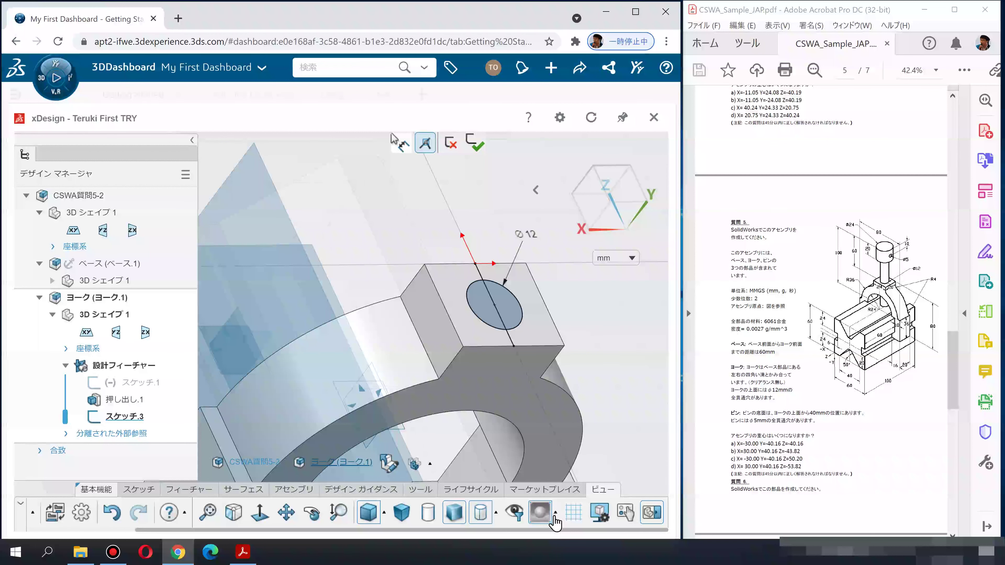
click(419, 490)
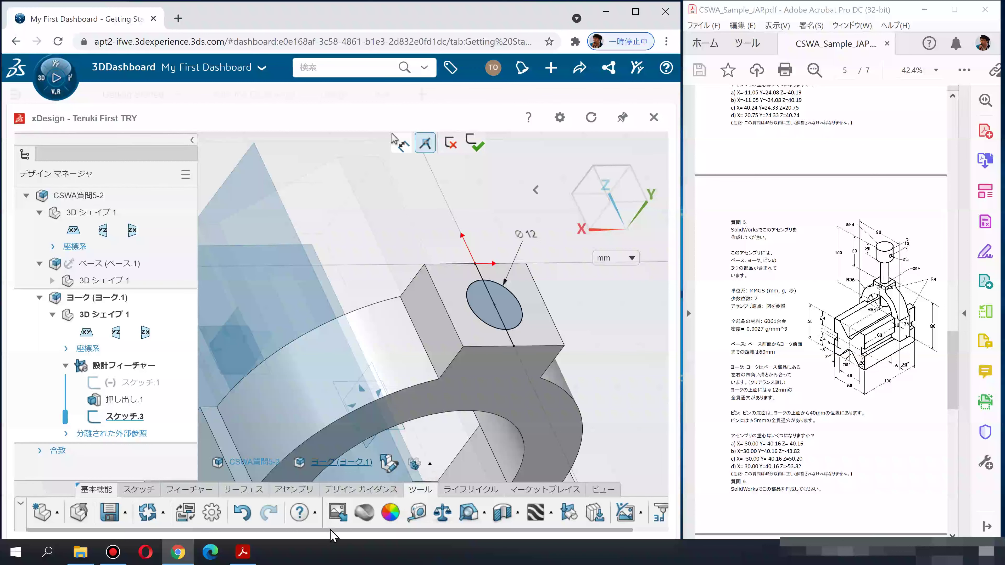
drag(330, 530, 366, 531)
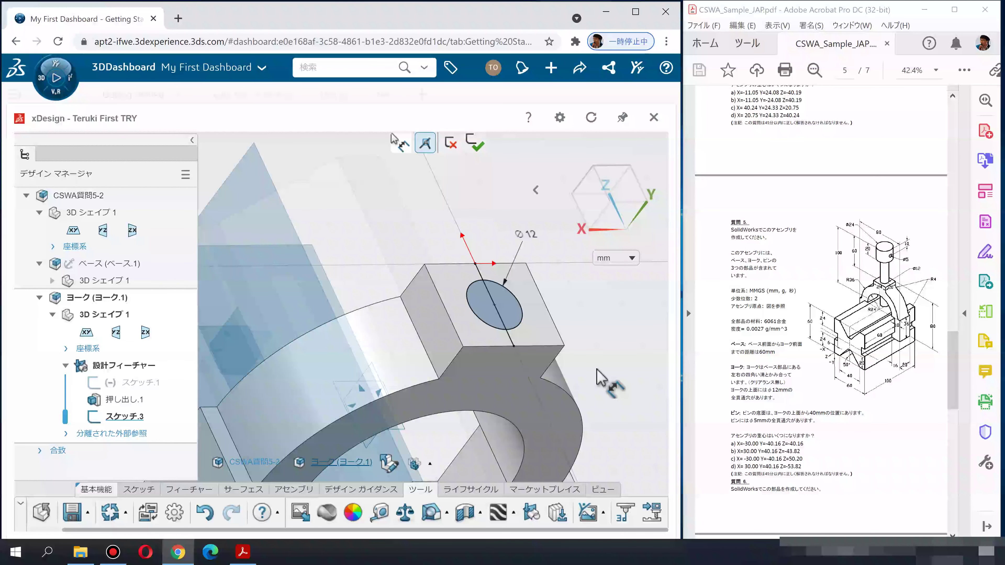
click(147, 491)
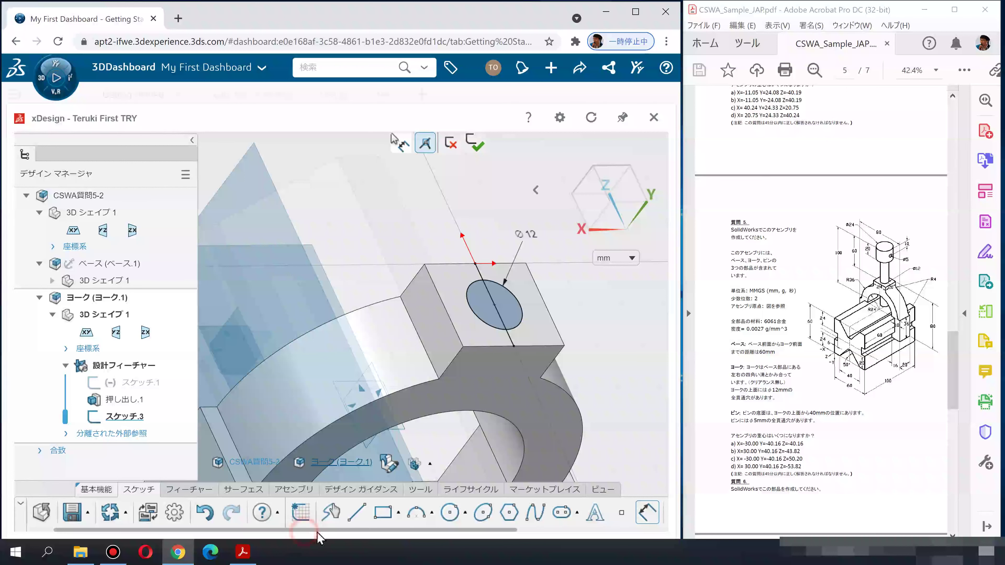
click(361, 523)
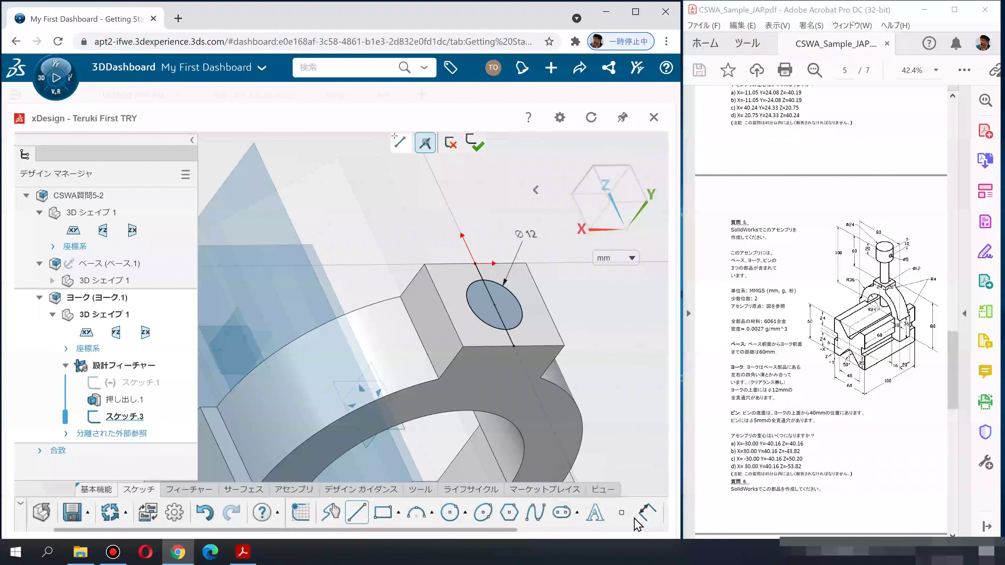
click(356, 512)
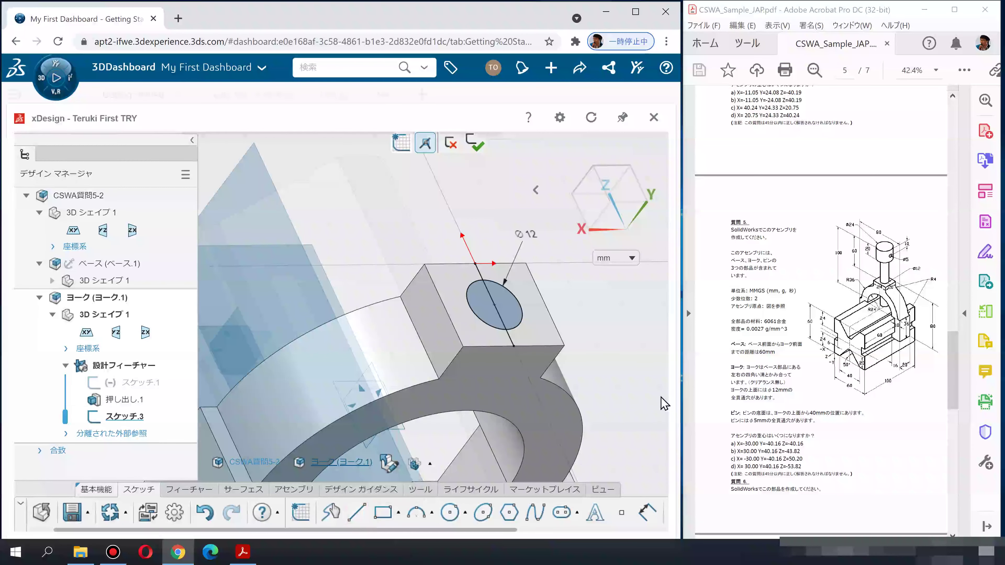
Make the line across the top face dashed construction geometry and exit the sketch
click(512, 339)
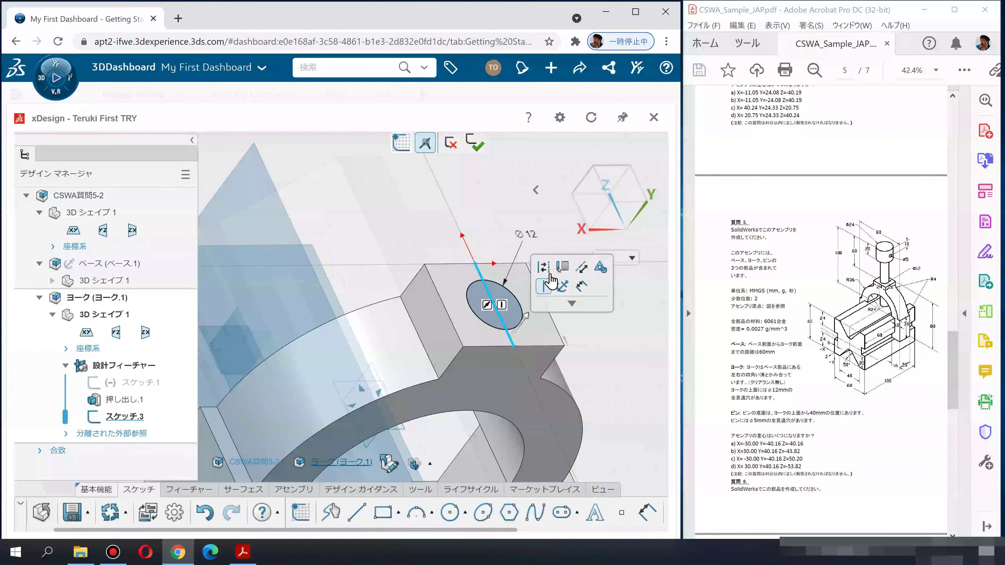
click(579, 351)
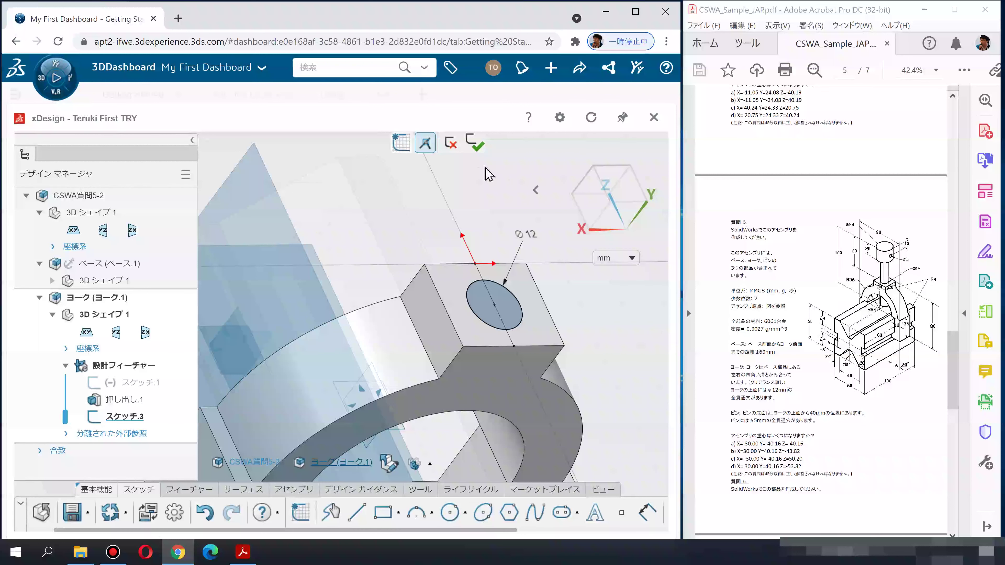
click(476, 151)
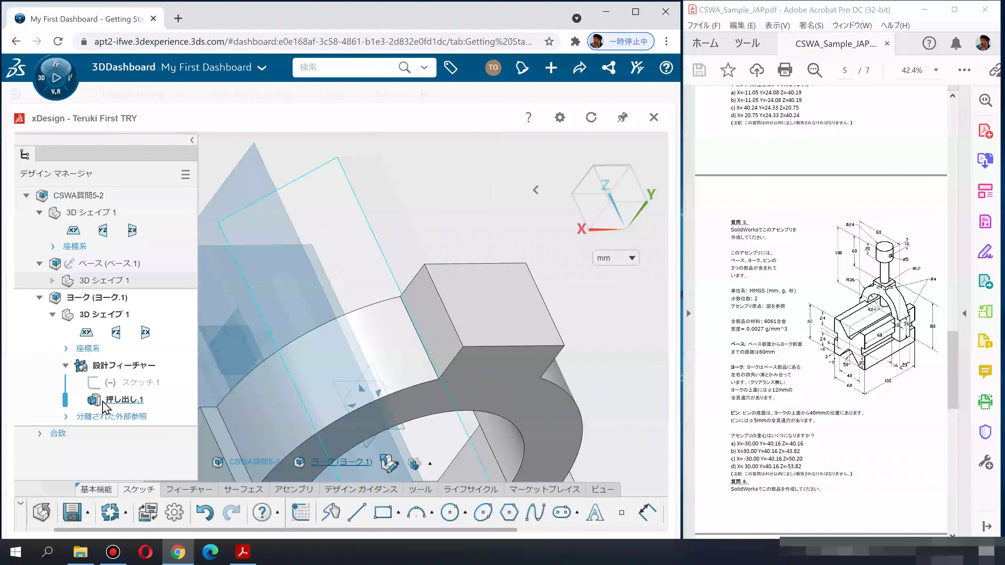
Roll the yoke's history back to its extrusion and orbit to a front view
click(64, 400)
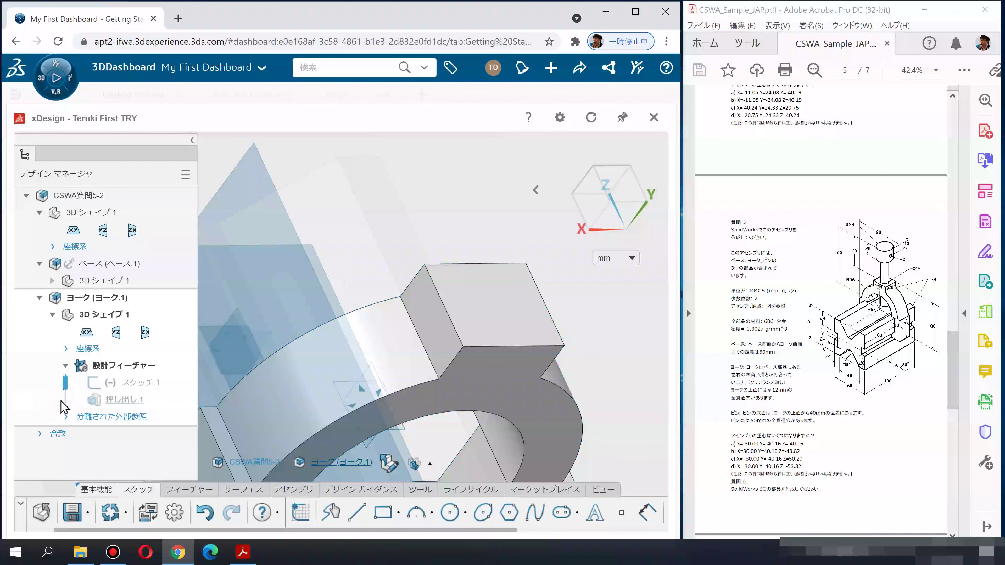
click(391, 236)
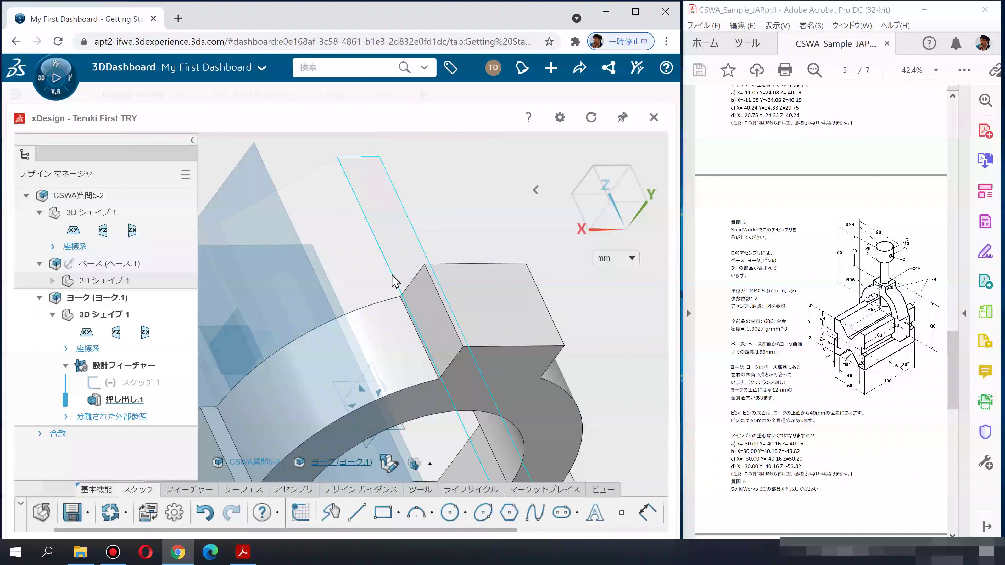
middle_drag(395, 282, 507, 313)
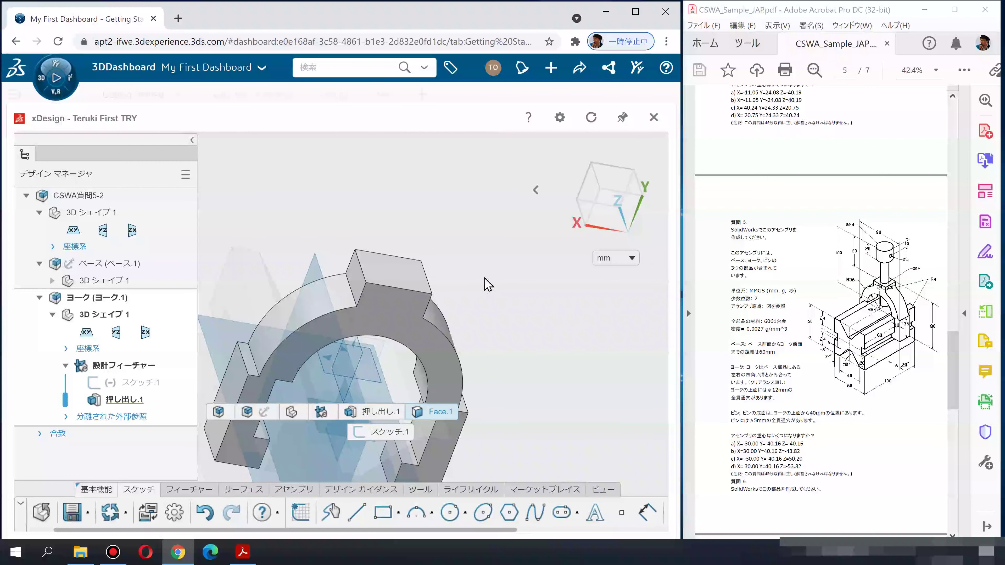
middle_drag(495, 294, 430, 263)
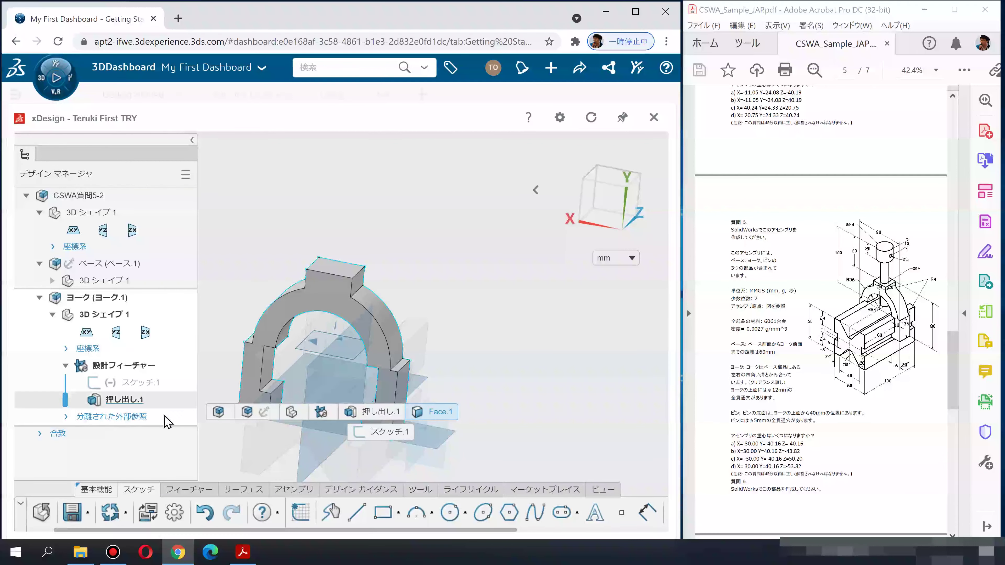
Expand the detached external references, inspect 曲線.1, then collapse the group
click(66, 417)
scroll(81, 438, down, 3)
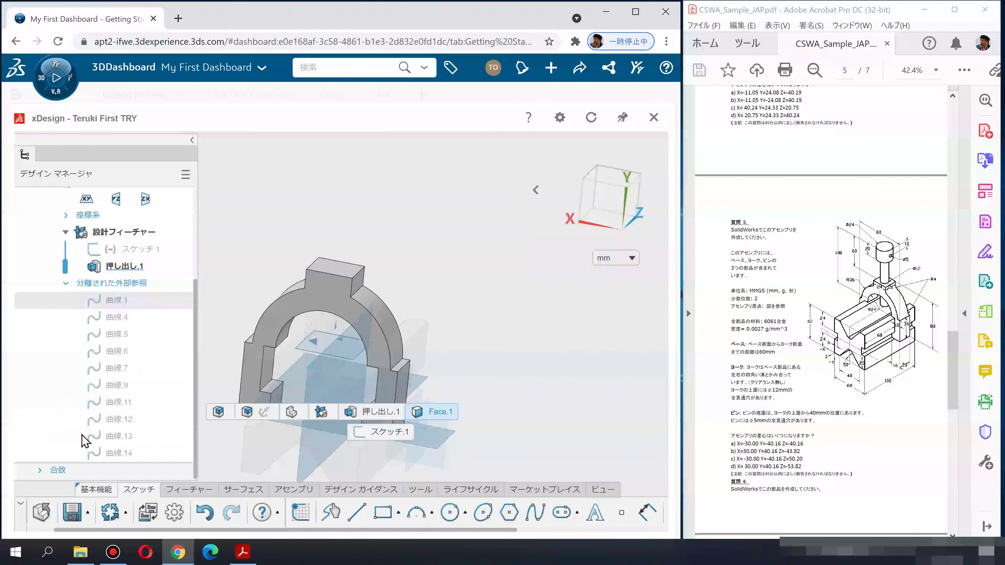
click(115, 301)
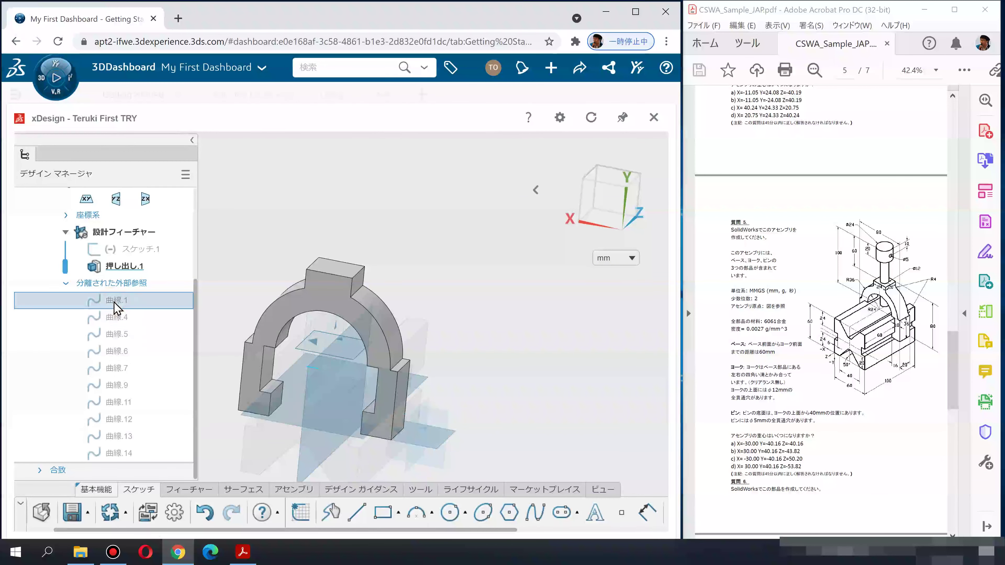
click(66, 285)
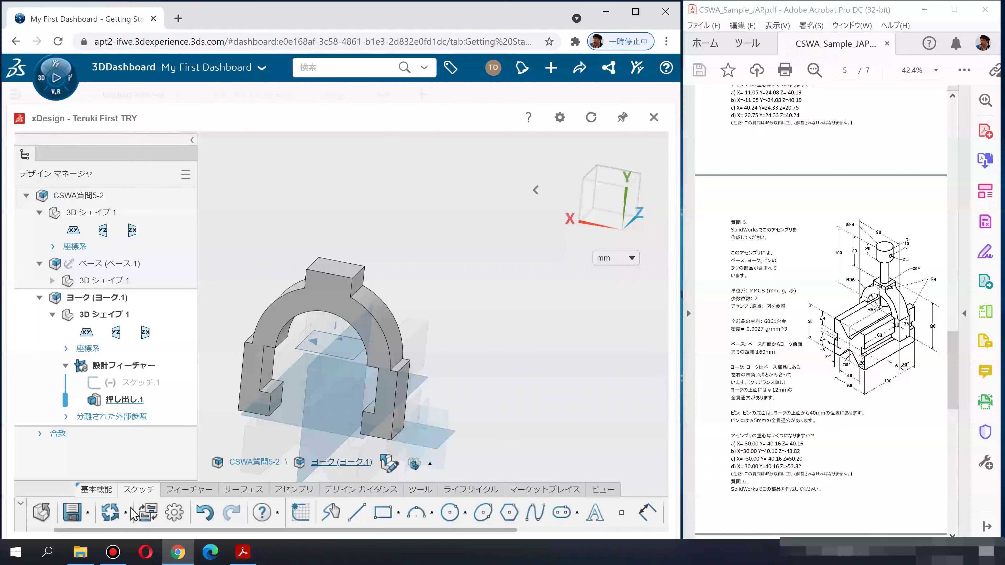
Save the yoke, resolve the assembly, and select the top face of the yoke's raised block
click(72, 512)
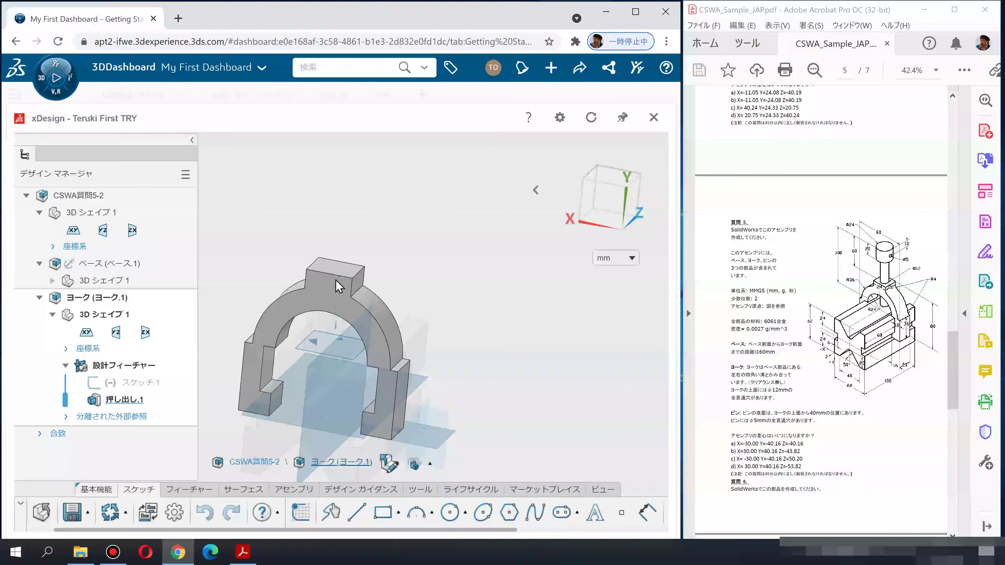
click(110, 512)
middle_drag(301, 273, 303, 267)
scroll(303, 267, up, 3)
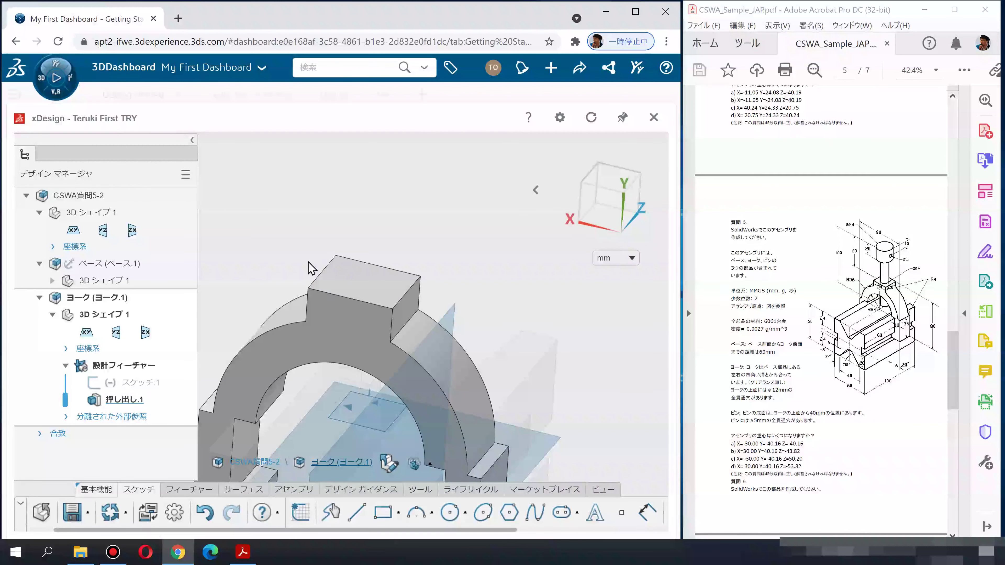
click(370, 285)
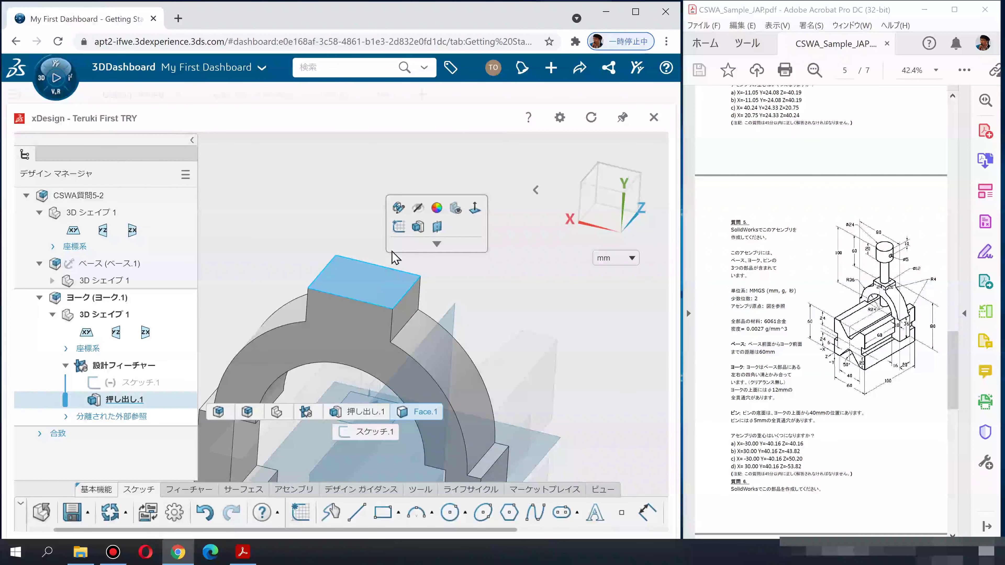
Start a sketch on the top face and draw a horizontal line from the origin, undoing a stray segment
click(398, 227)
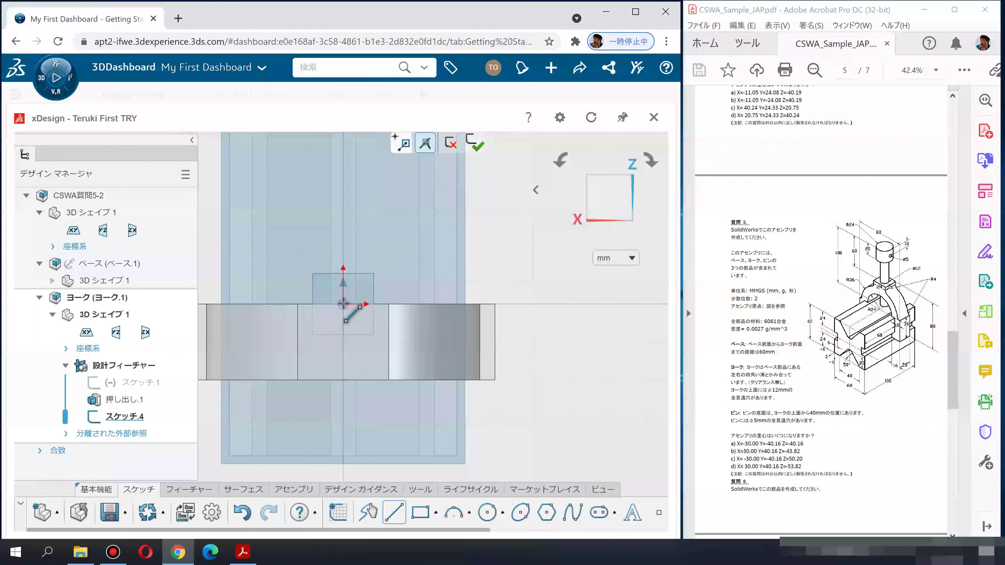
click(297, 342)
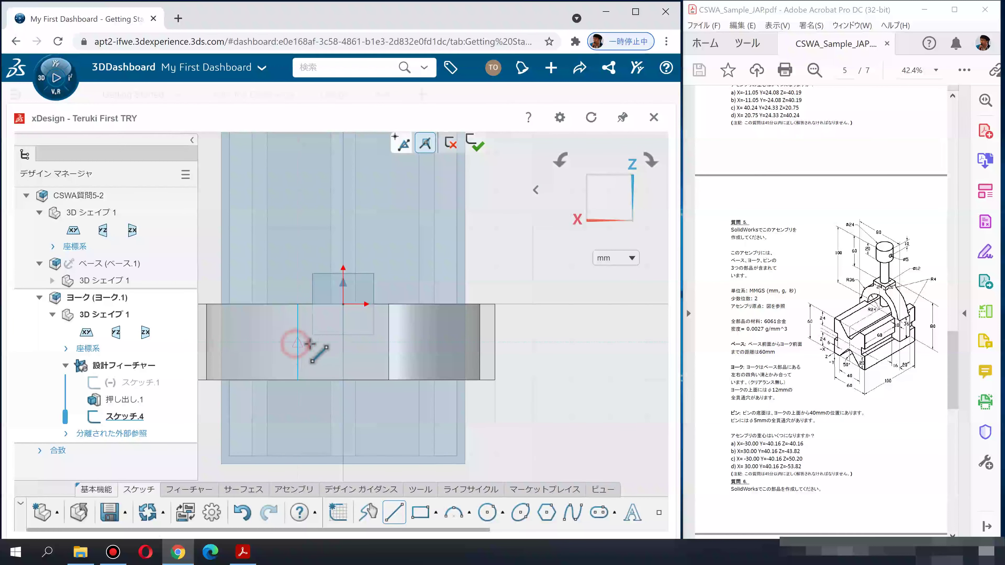
click(389, 342)
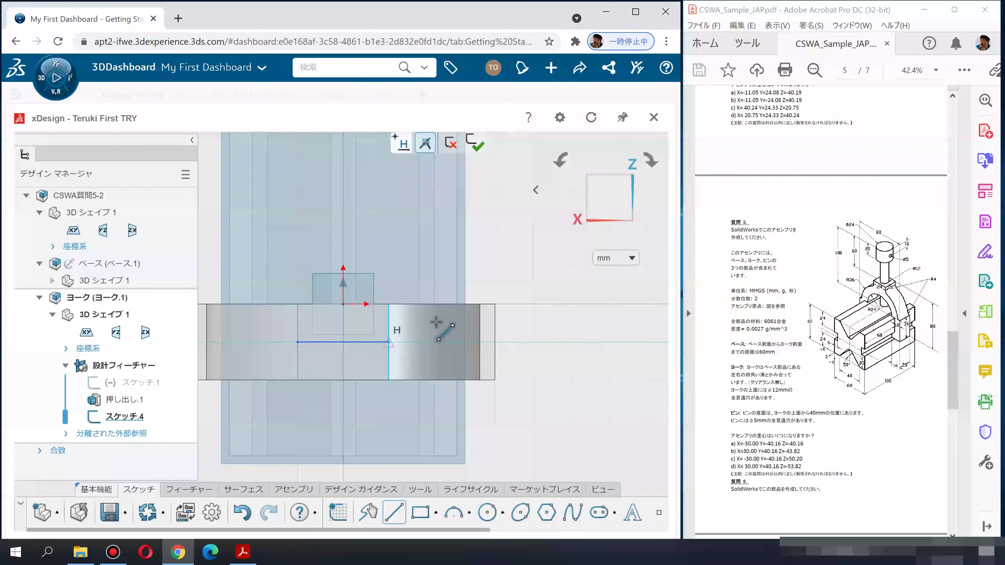
double_click(518, 288)
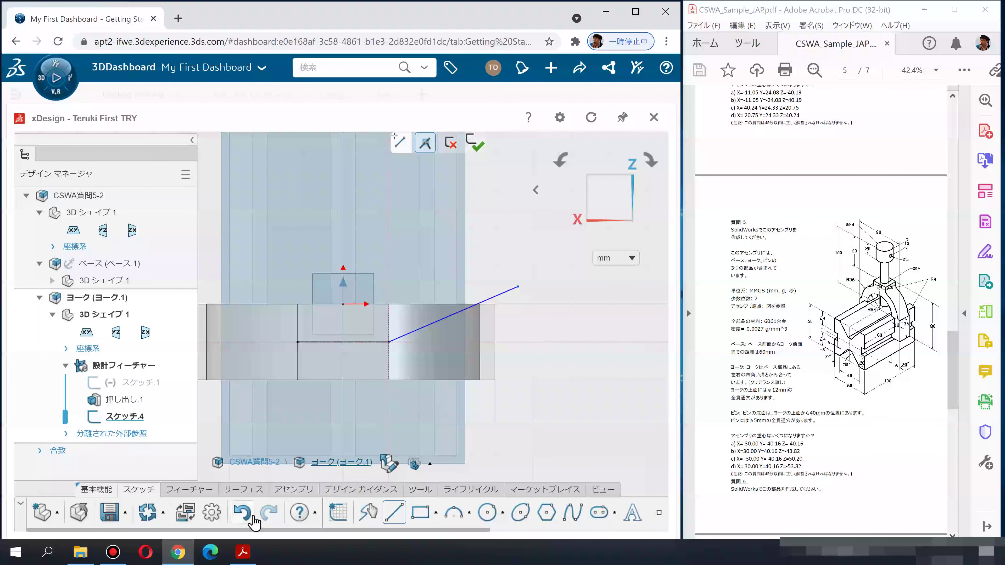
click(396, 518)
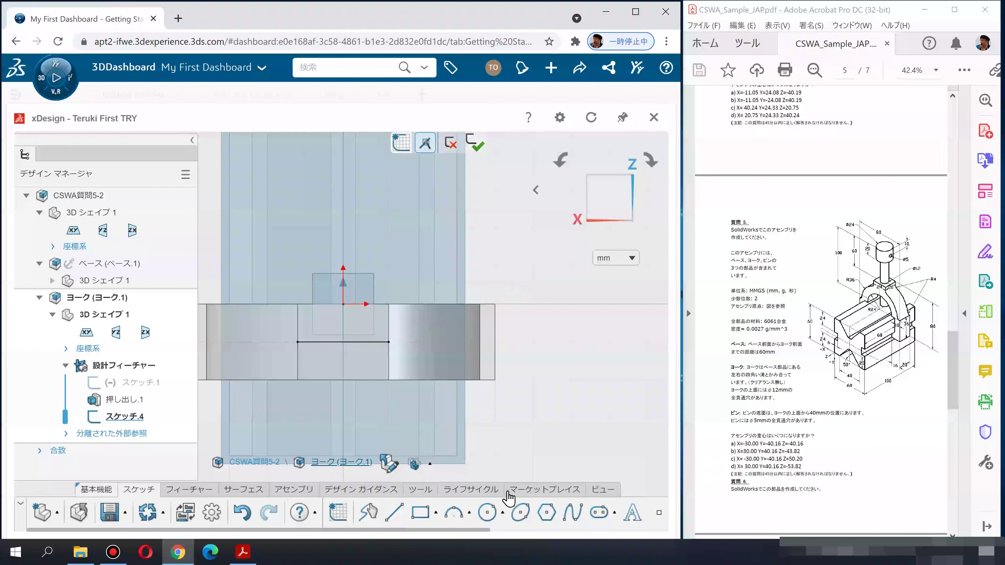
Add a Ø12 mm circle centred on the line's midpoint and exit the sketch
click(487, 512)
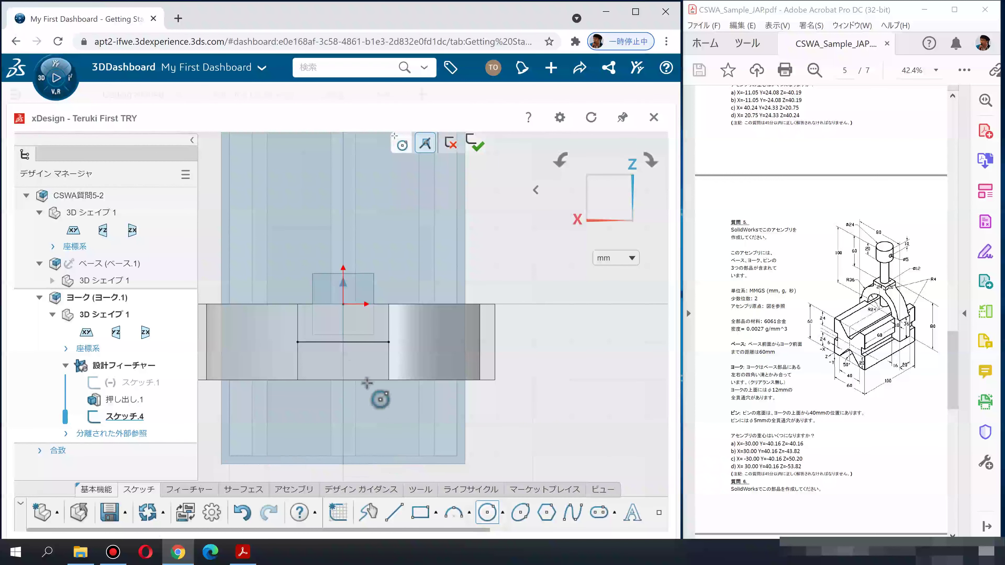
click(342, 341)
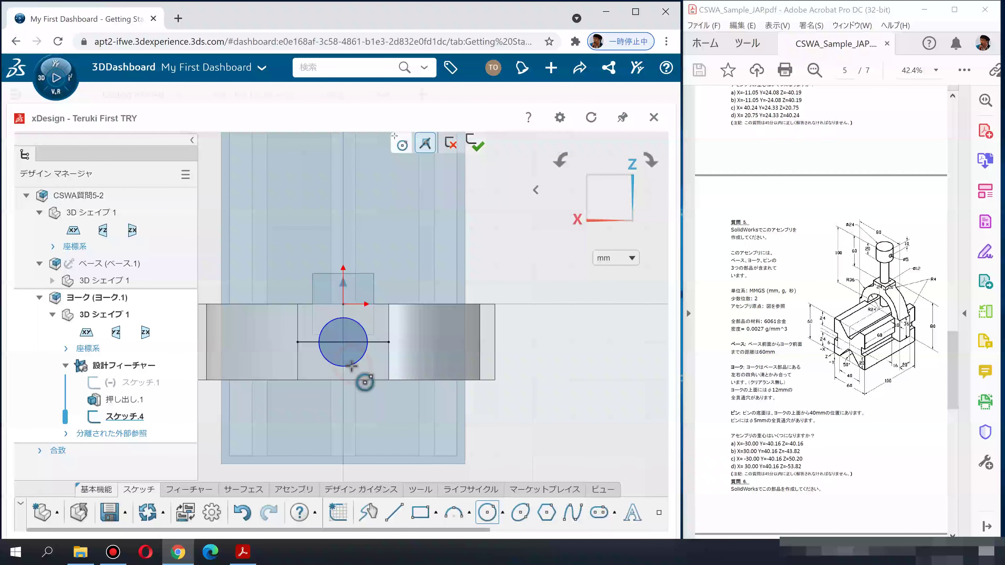
click(366, 351)
click(365, 326)
click(496, 256)
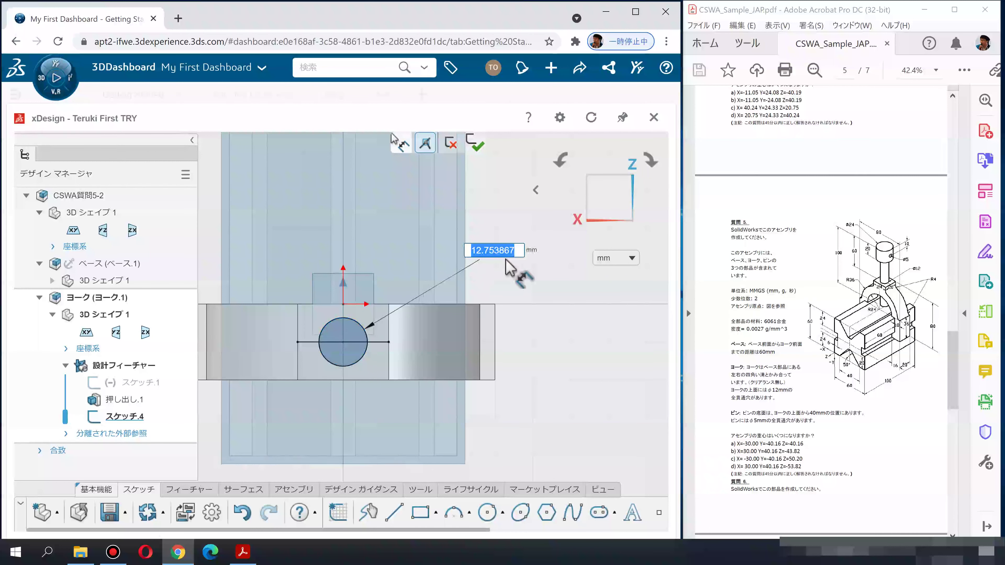
text(12)
key(Return)
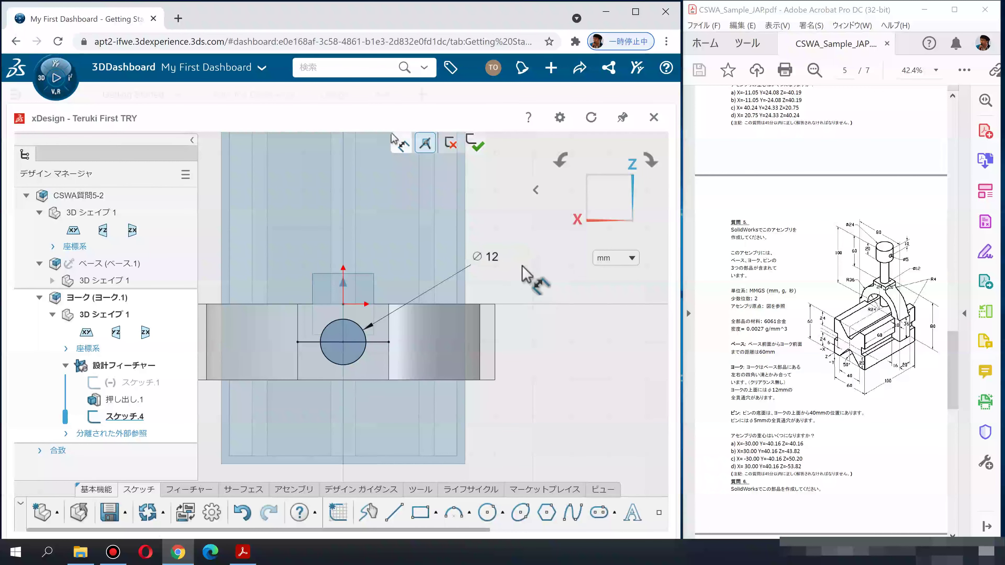
click(480, 147)
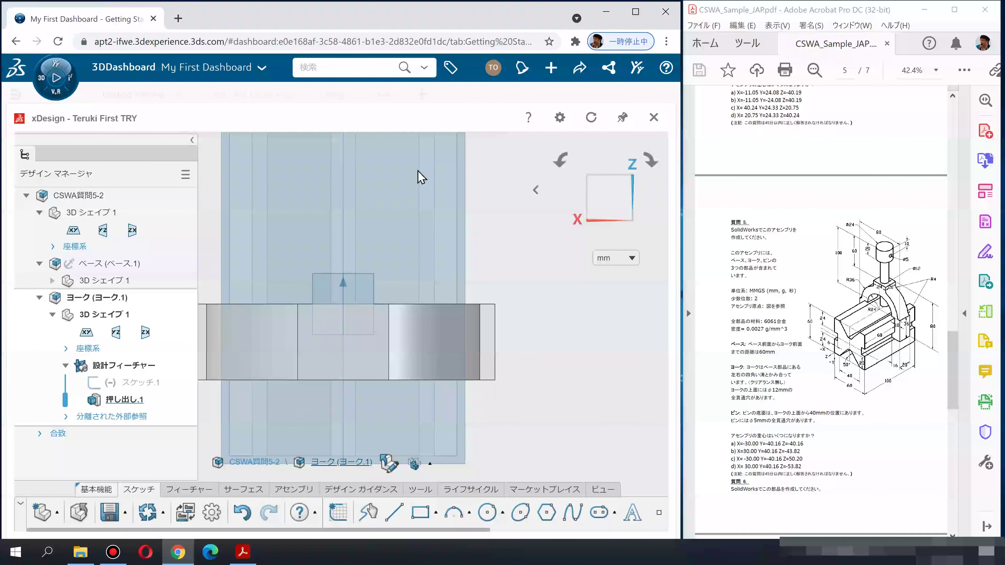
Reopen the sketch and add a circle centred at the sketch origin
key(ctrl+z)
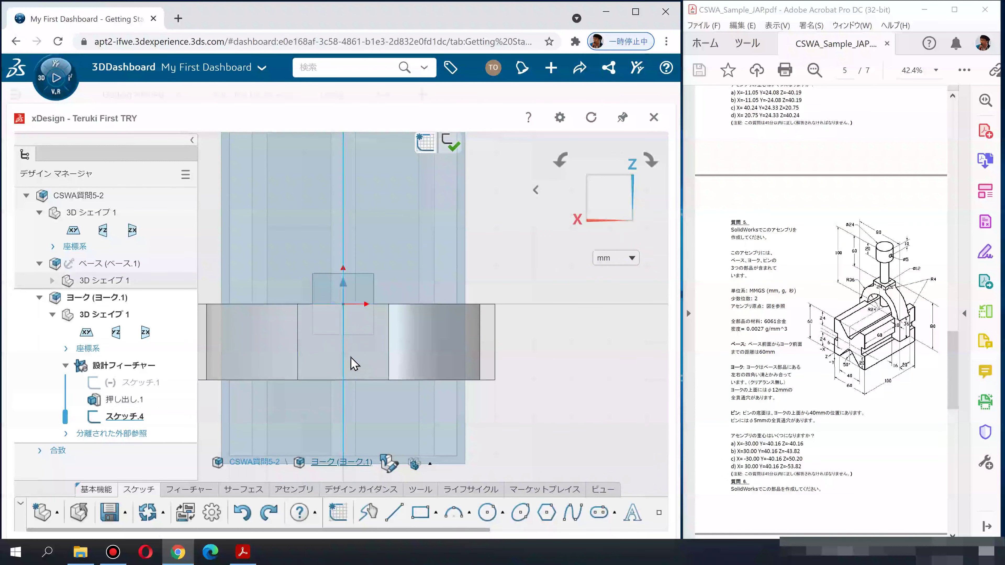
click(486, 512)
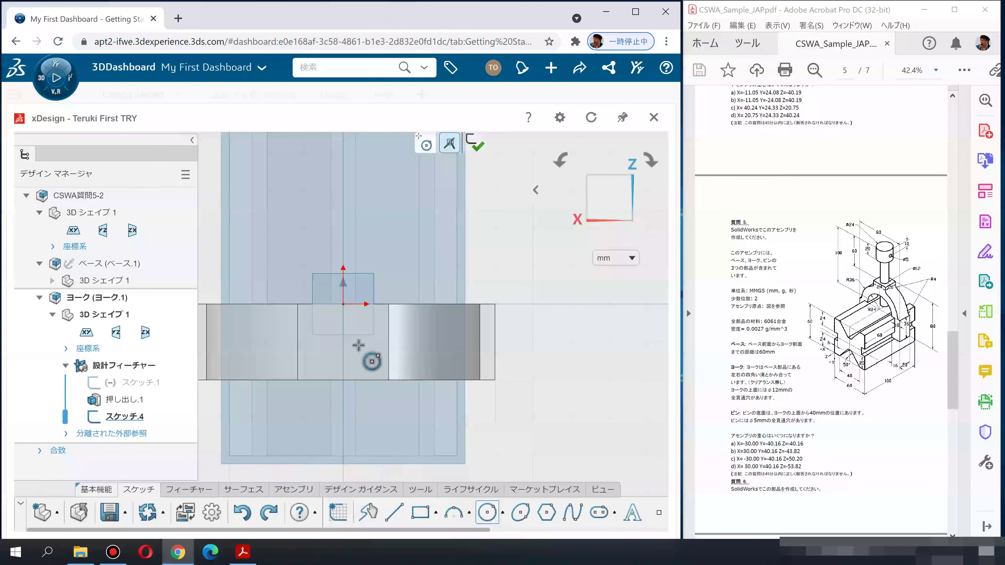
click(342, 344)
click(360, 360)
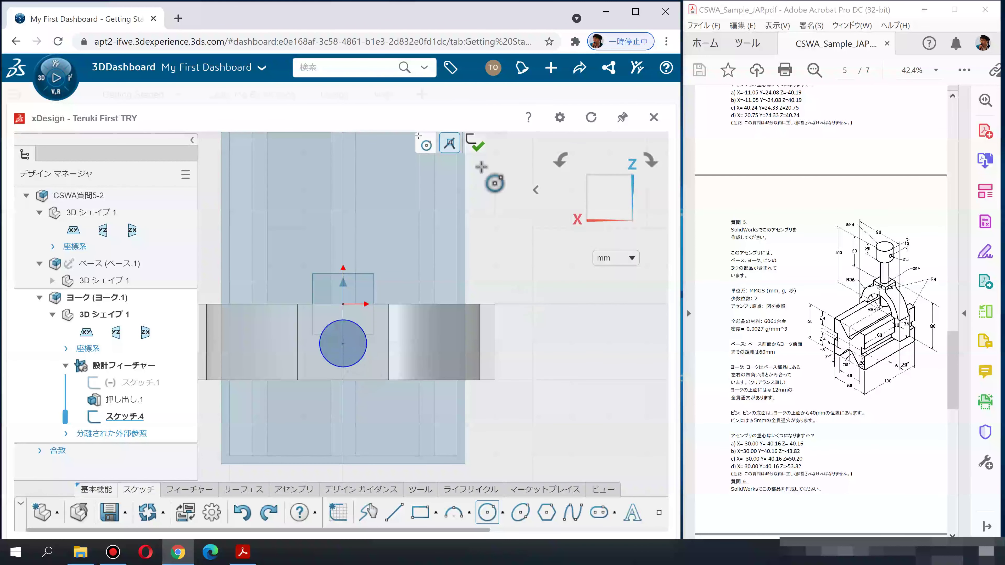
click(479, 148)
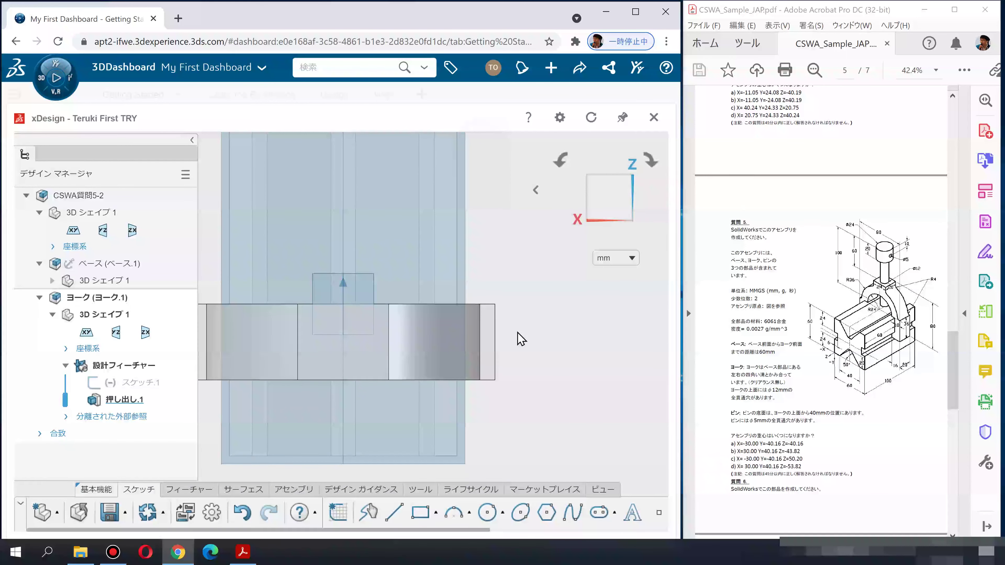
Orbit to an isometric view, save the yoke, and close the model
drag(95, 400, 697, 336)
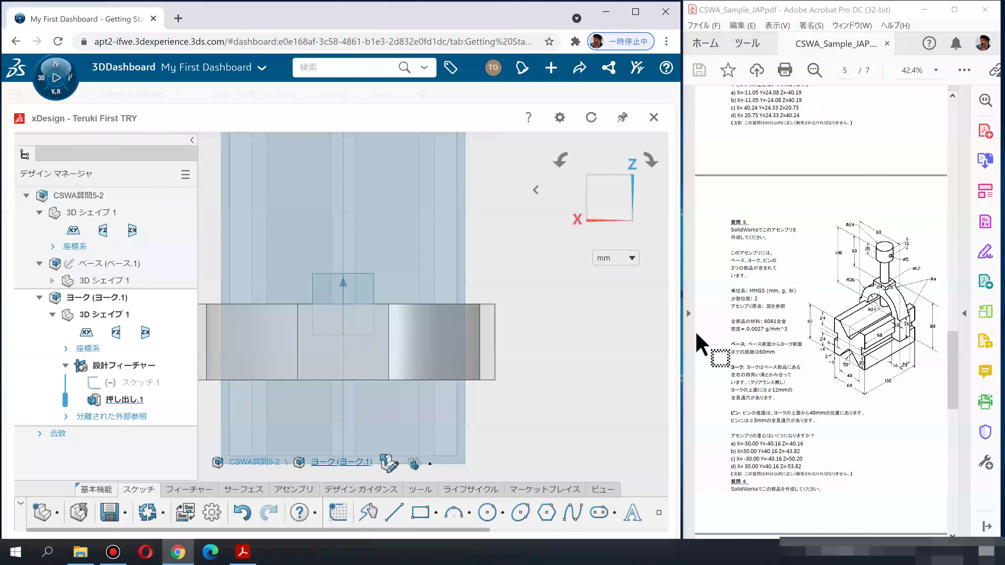
mouse_move(379, 285)
middle_down()
mouse_move(366, 237)
mouse_move(393, 214)
mouse_move(439, 218)
middle_up()
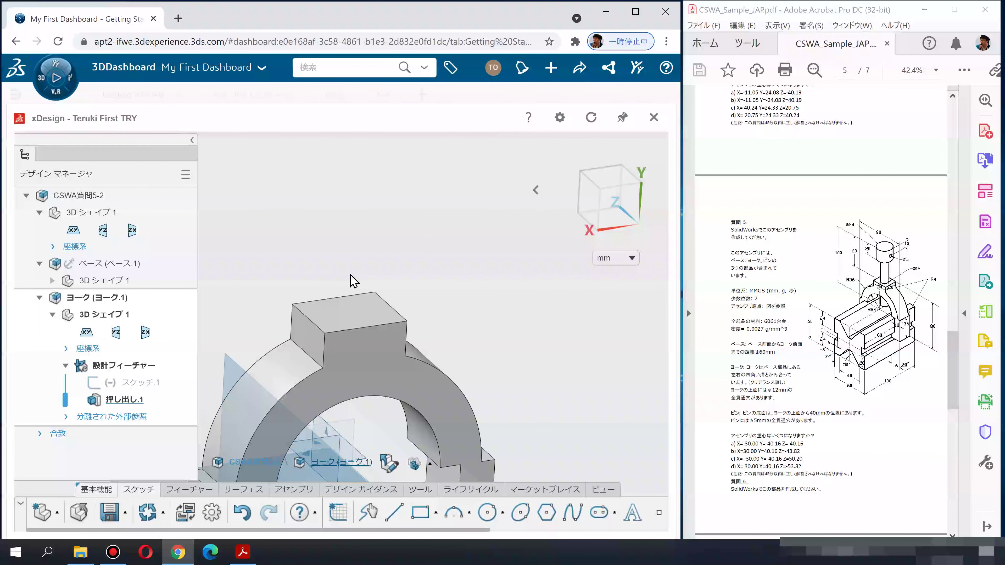
click(110, 512)
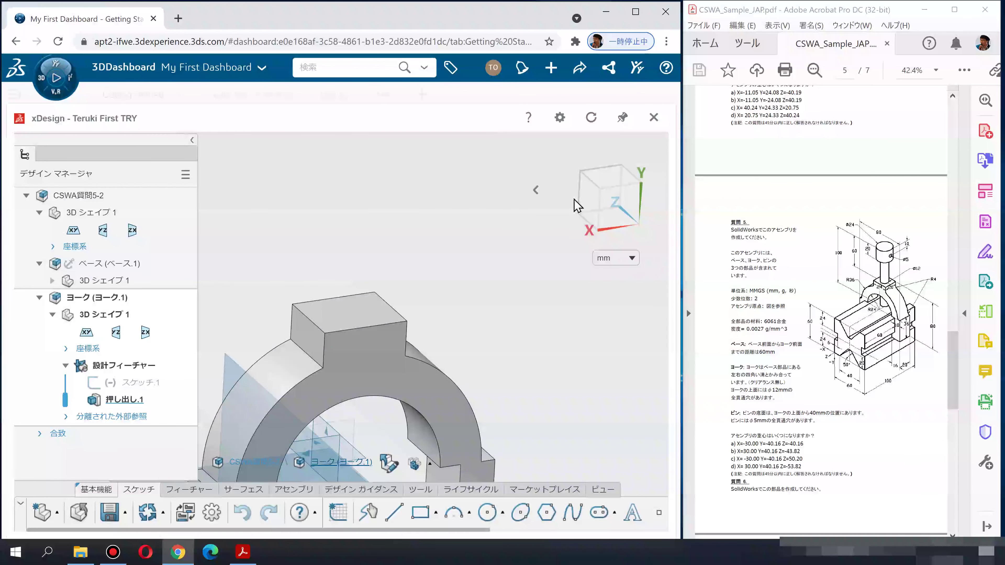
click(95, 489)
click(118, 518)
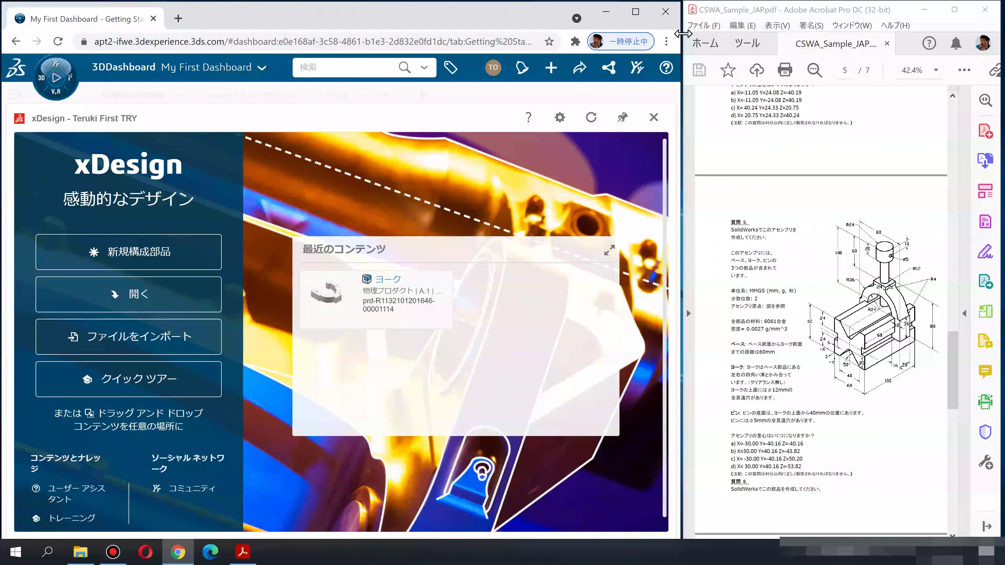
Sign back in to 3DEXPERIENCE with 記憶する ticked and dismiss the welcome tour
click(177, 552)
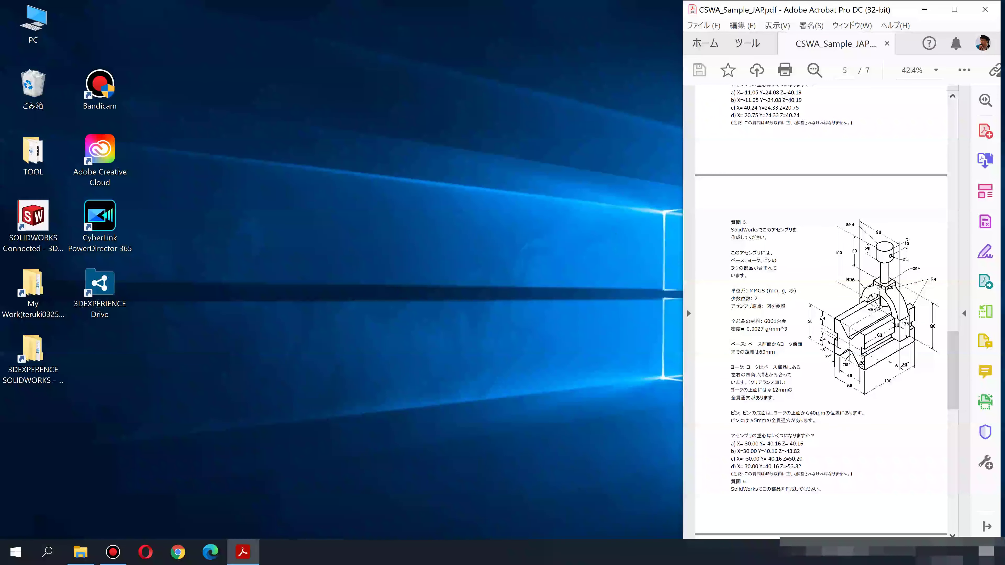
click(792, 552)
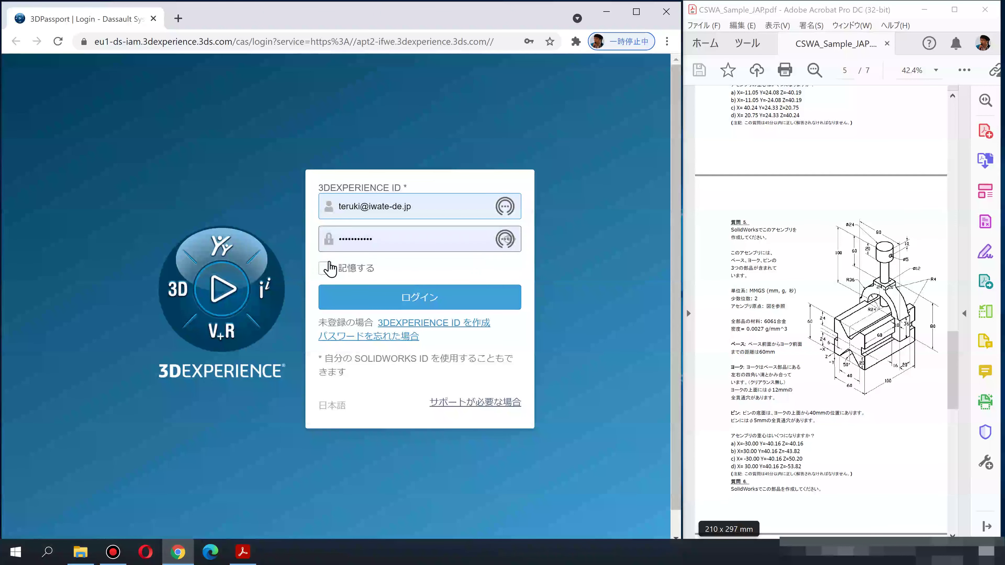
click(326, 268)
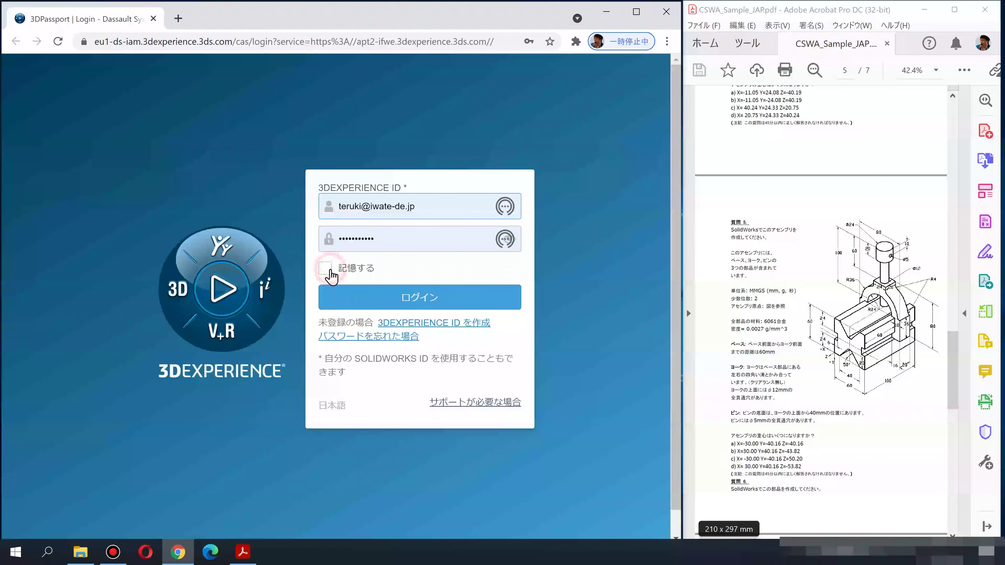
click(347, 298)
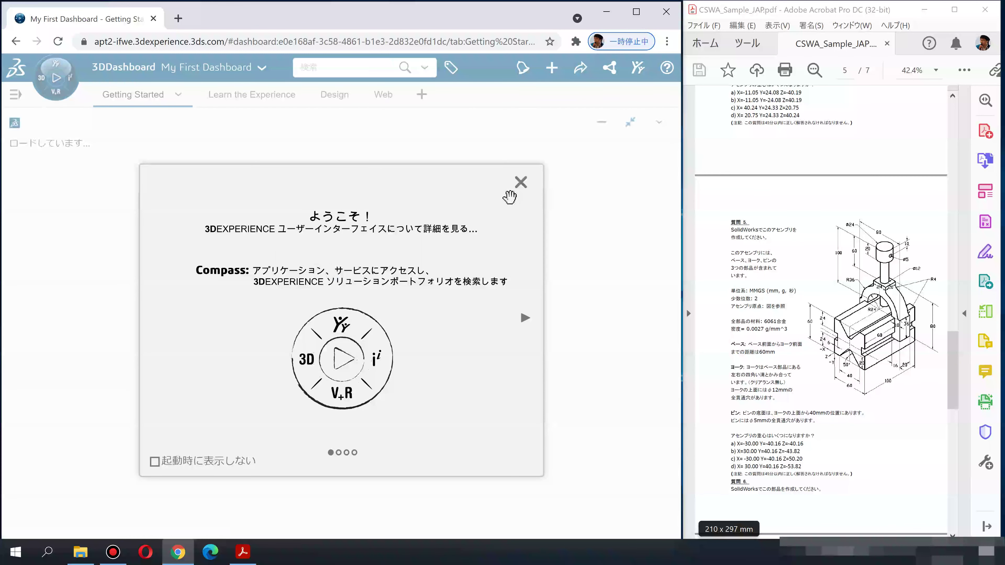
click(521, 183)
click(55, 75)
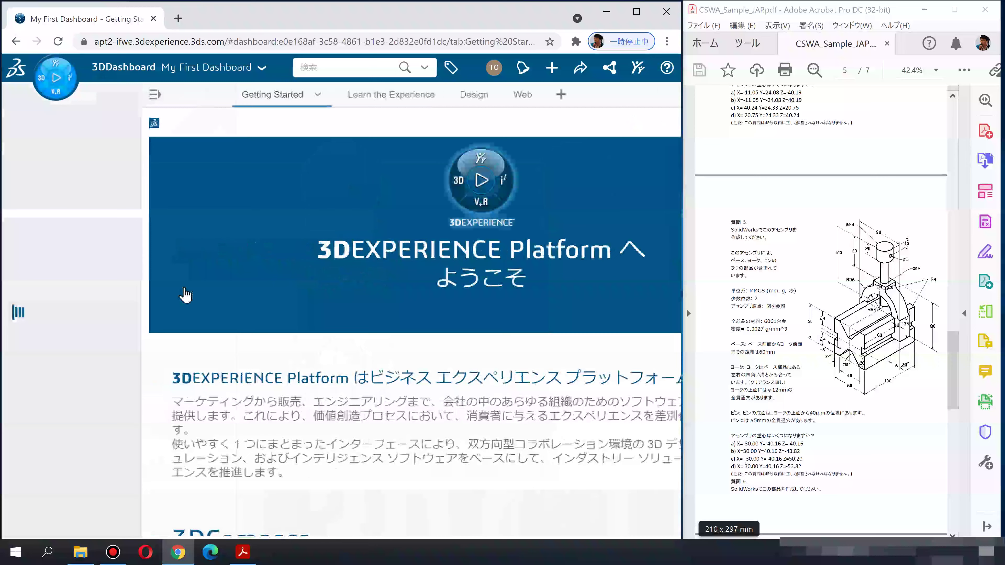
Launch xDesign from the apps list and bring up its stored designs
scroll(64, 439, down, 3)
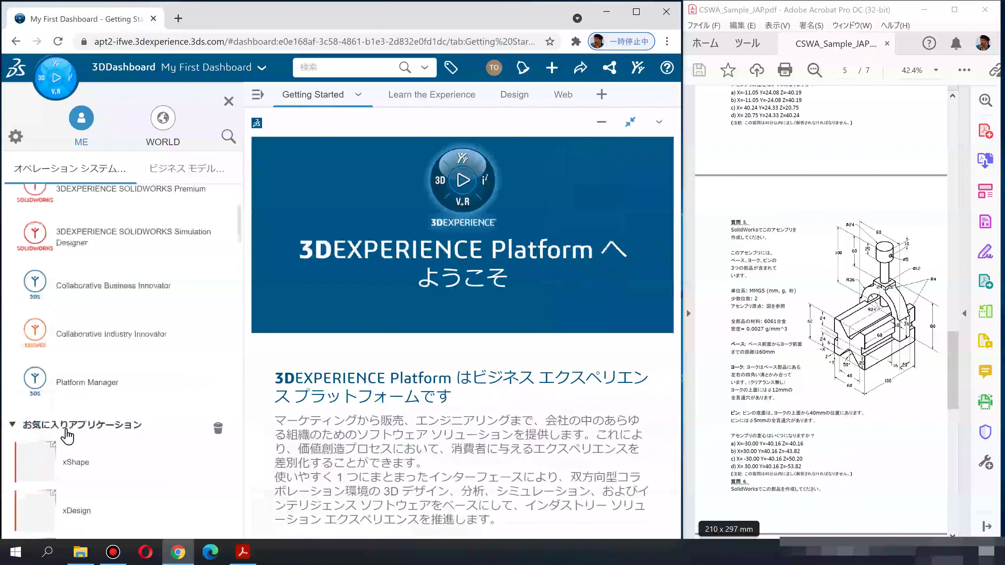
scroll(63, 396, down, 6)
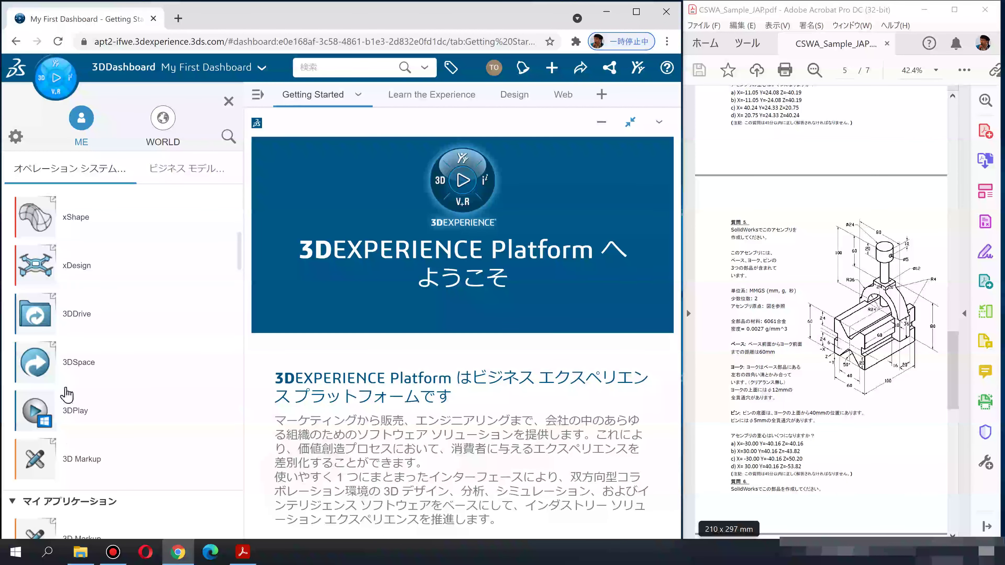
click(52, 270)
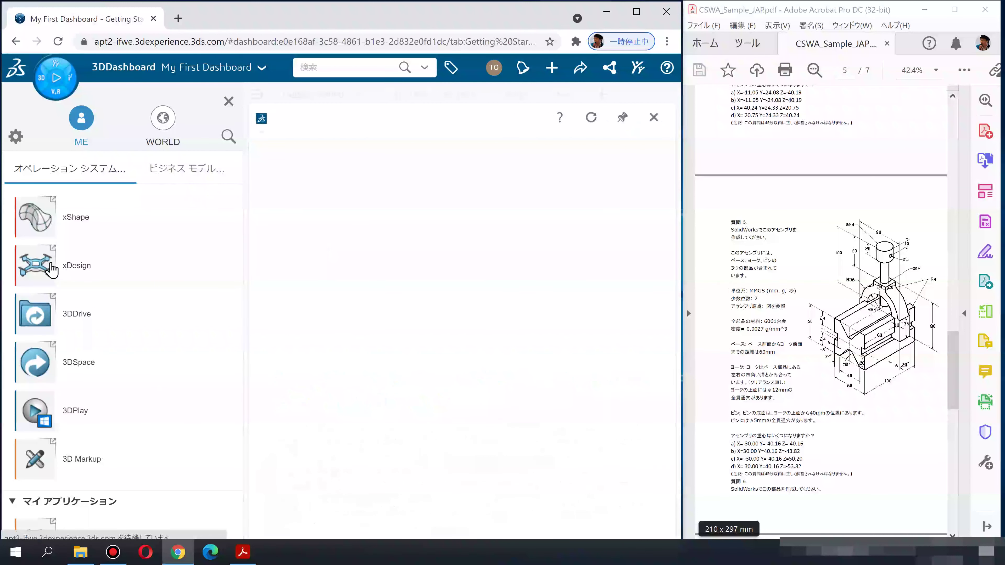
click(229, 101)
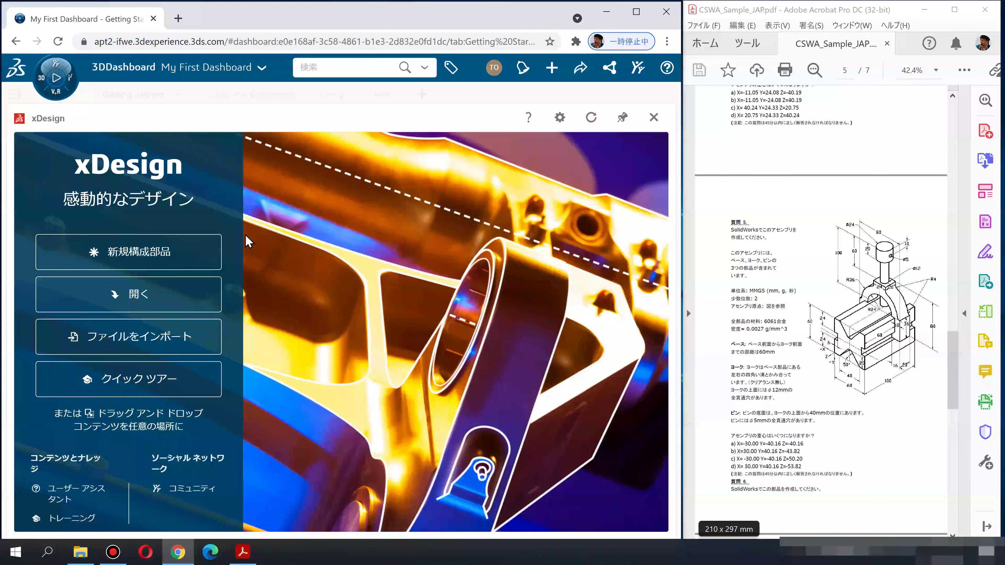
click(138, 295)
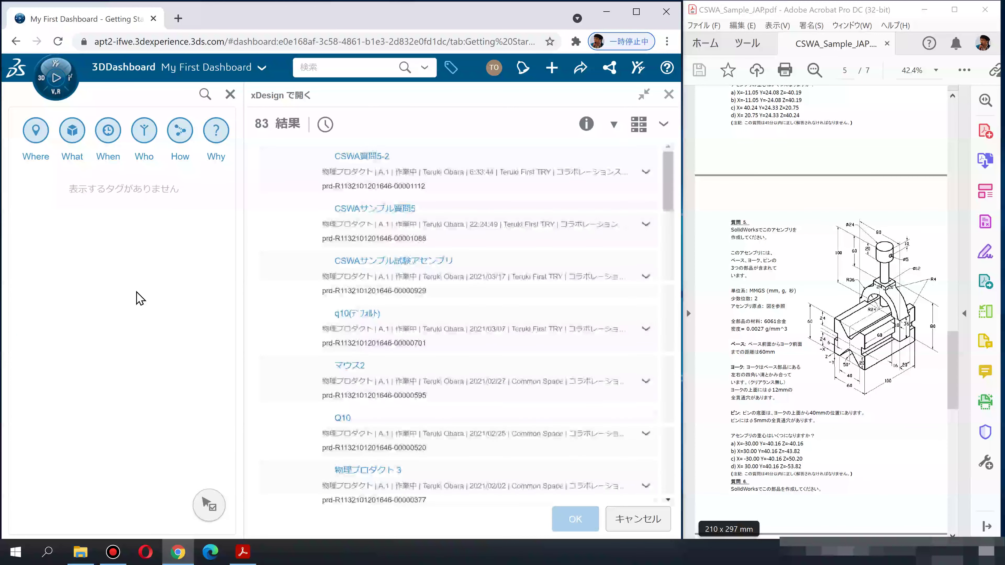
Select CSWA質問5-2 in the Open results, load it, and orbit the assembly
click(385, 157)
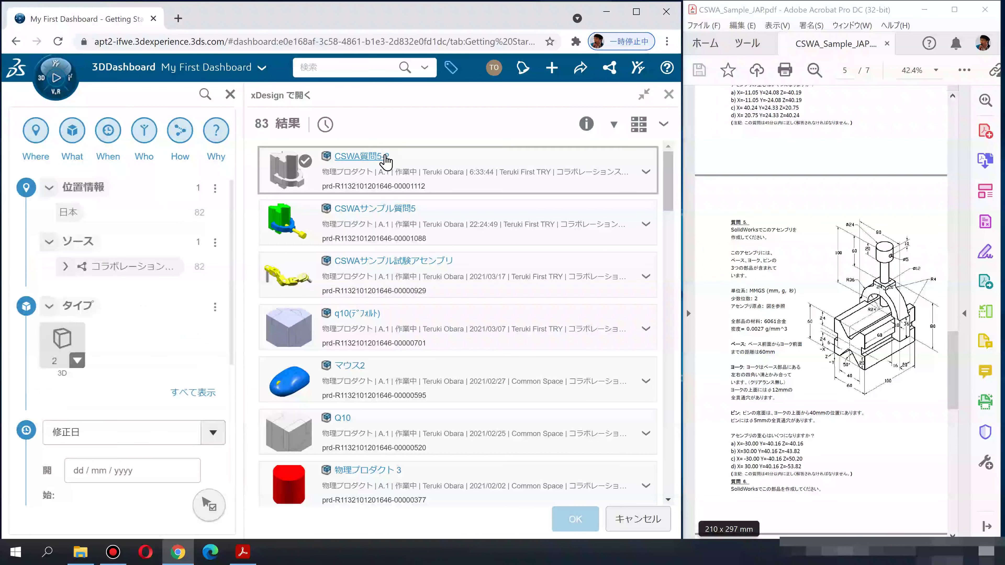
click(383, 158)
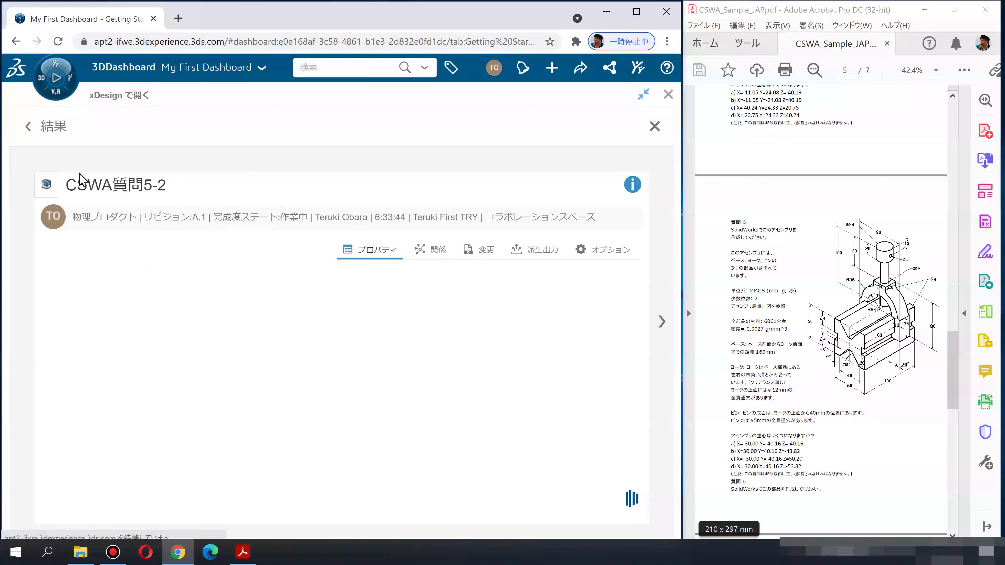
click(30, 135)
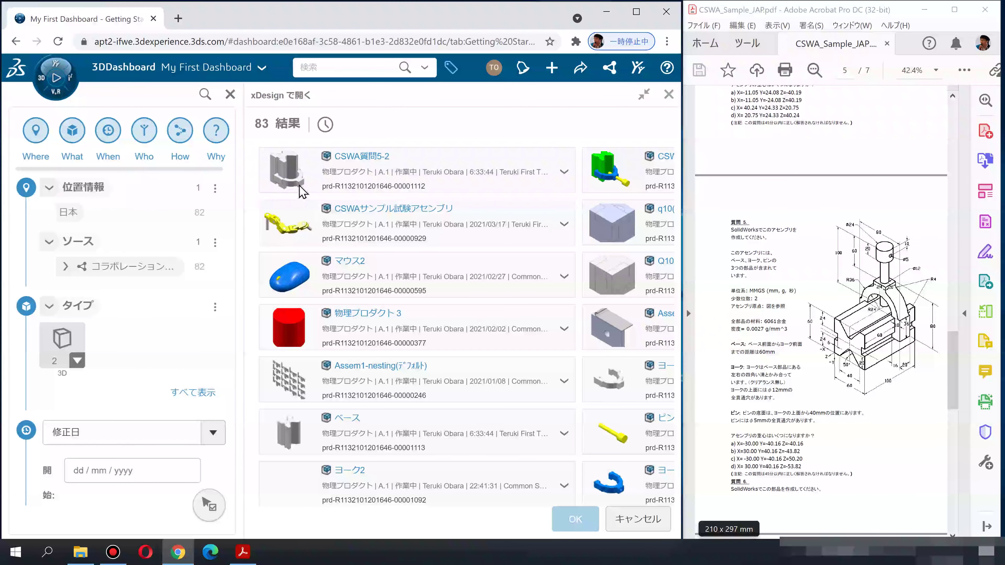
click(305, 162)
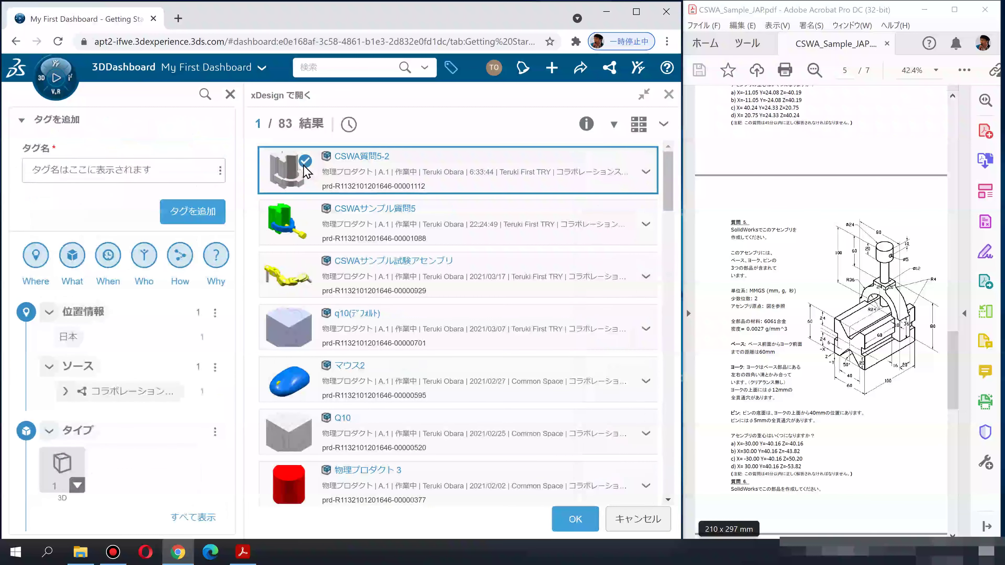
click(575, 519)
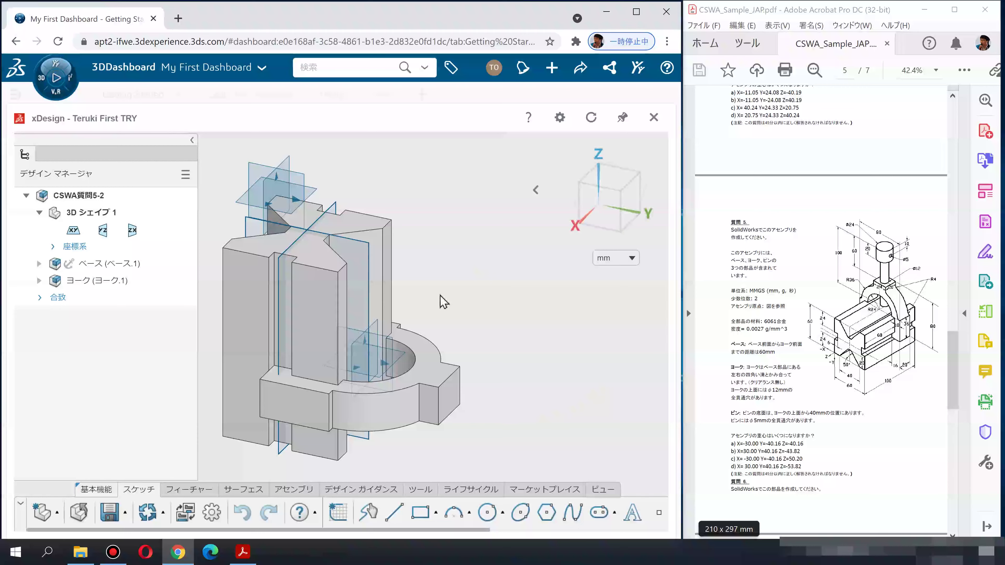
middle_drag(454, 341, 182, 370)
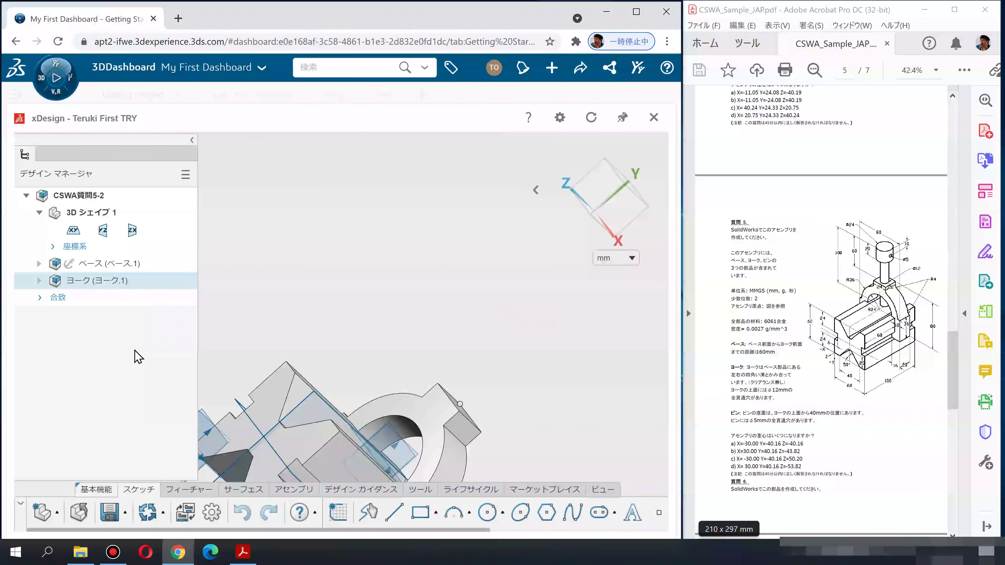
Activate ヨーク and sketch a small circle on its top face
click(110, 282)
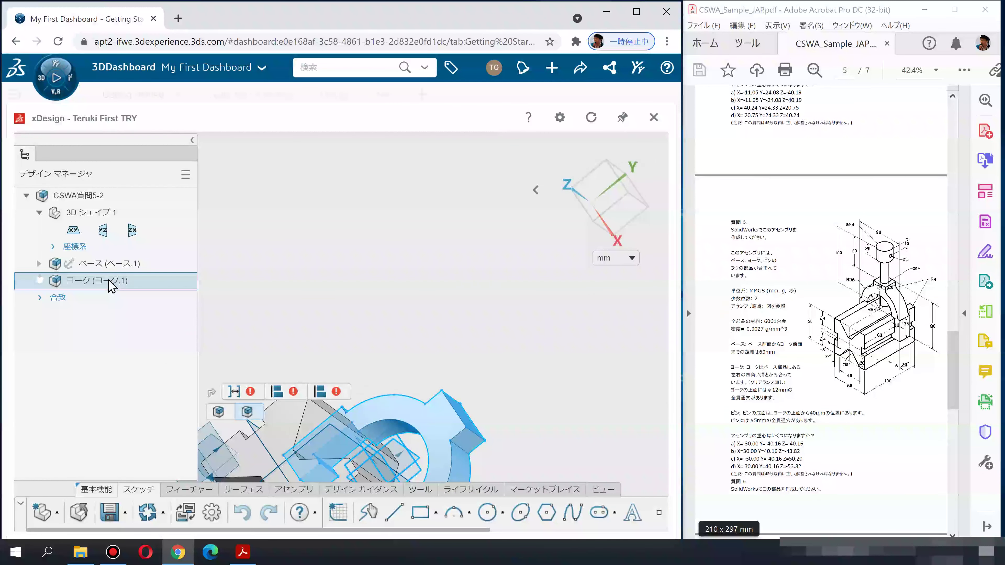
double_click(110, 281)
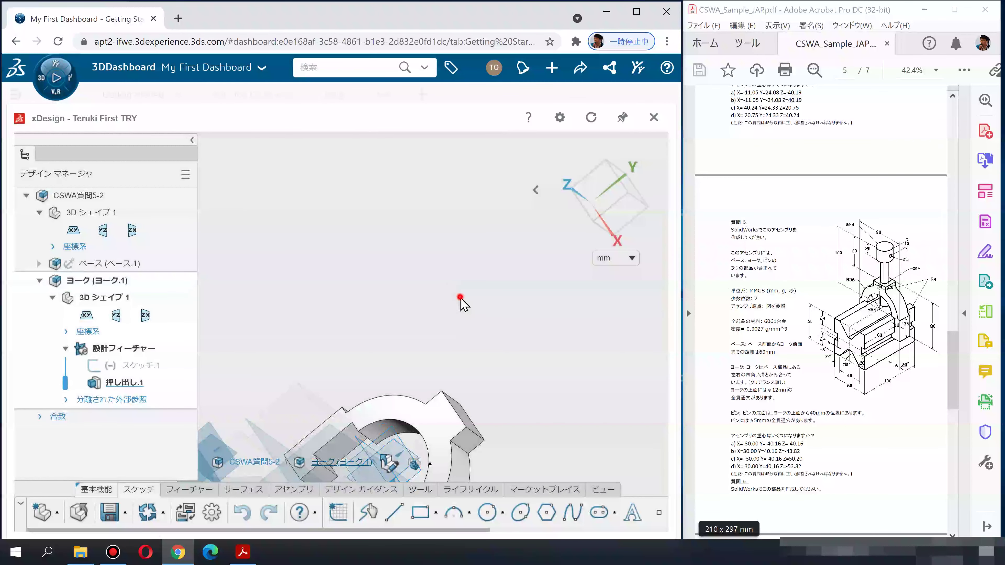
mouse_move(341, 299)
middle_down()
mouse_move(402, 415)
mouse_move(303, 392)
middle_up()
scroll(339, 374, up, 5)
click(444, 304)
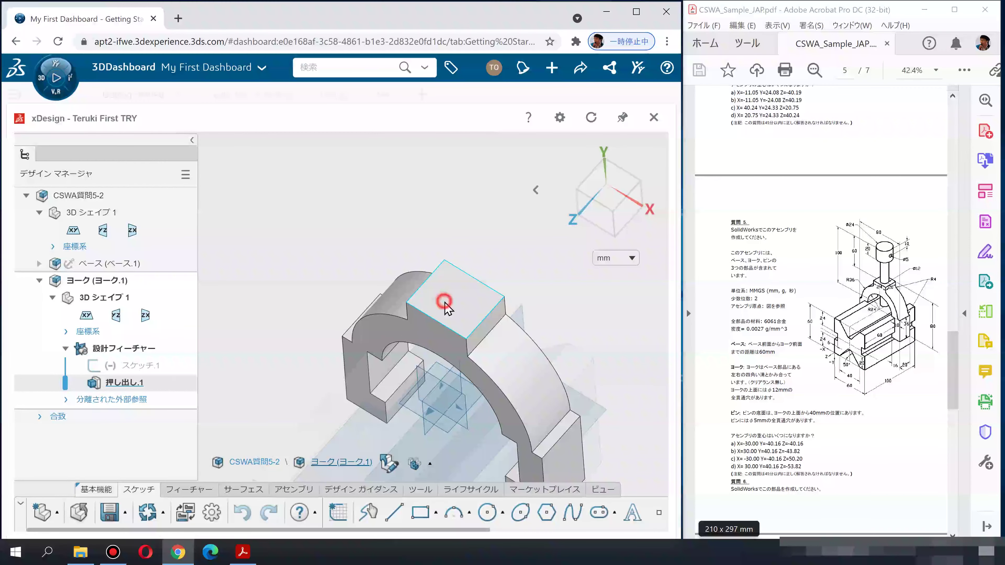
click(483, 251)
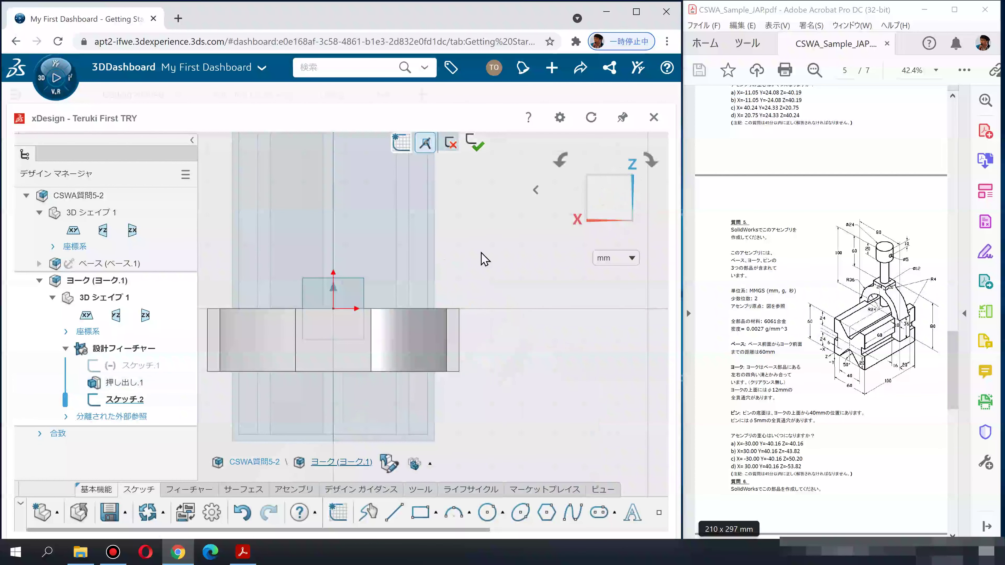
click(489, 519)
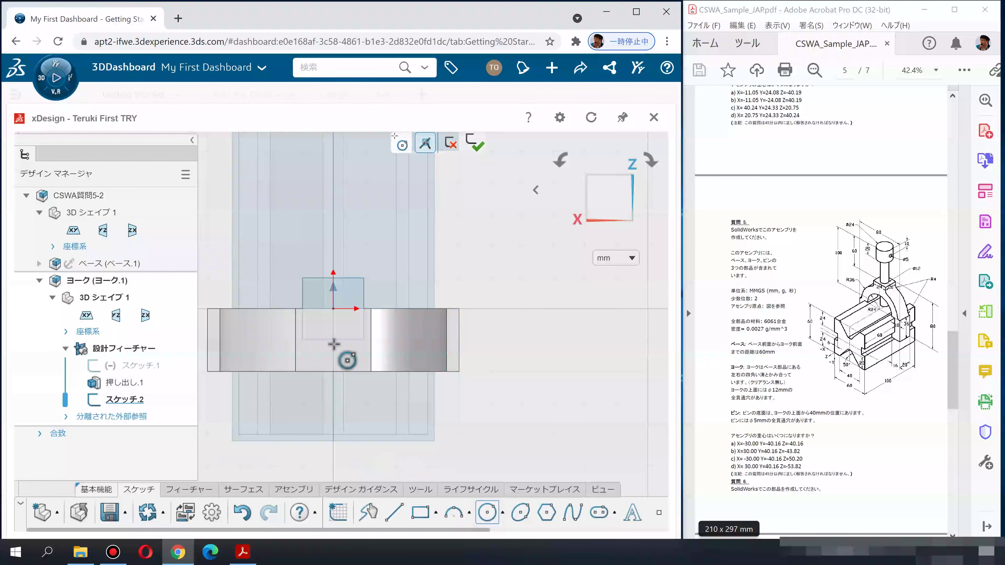
drag(333, 338, 343, 348)
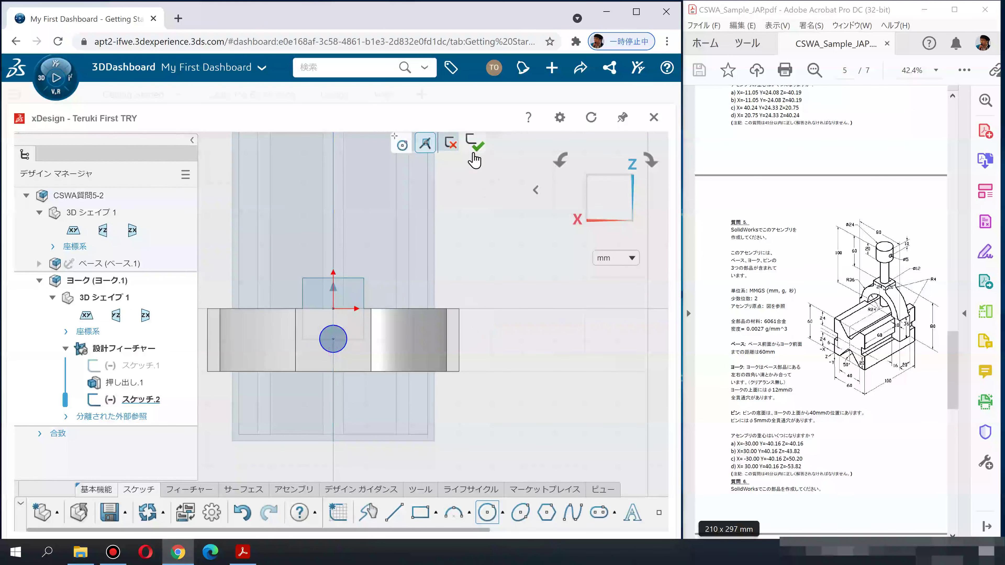
click(476, 144)
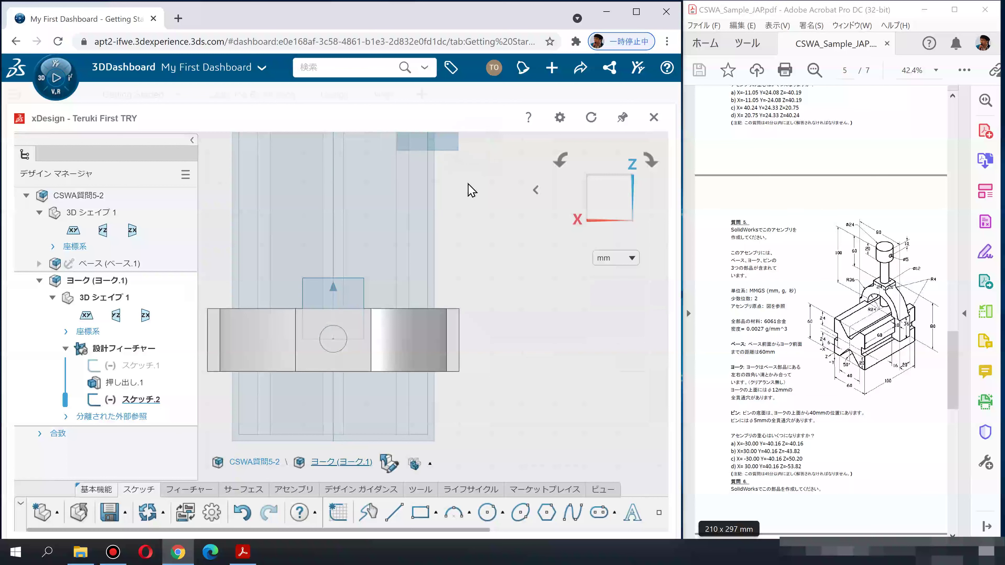
Reopen the circle sketch and dimension the circle to Ø12 mm
click(146, 402)
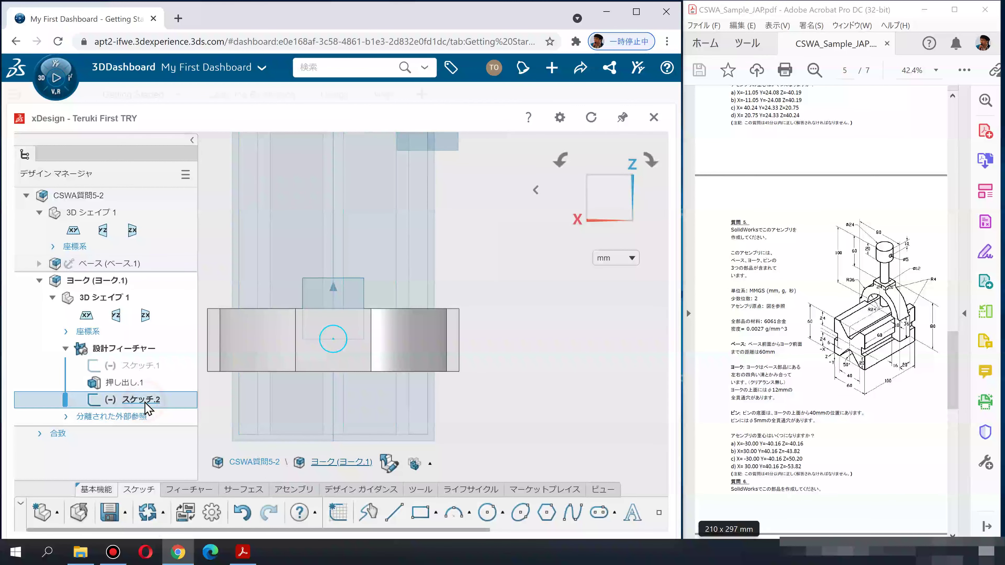
click(178, 332)
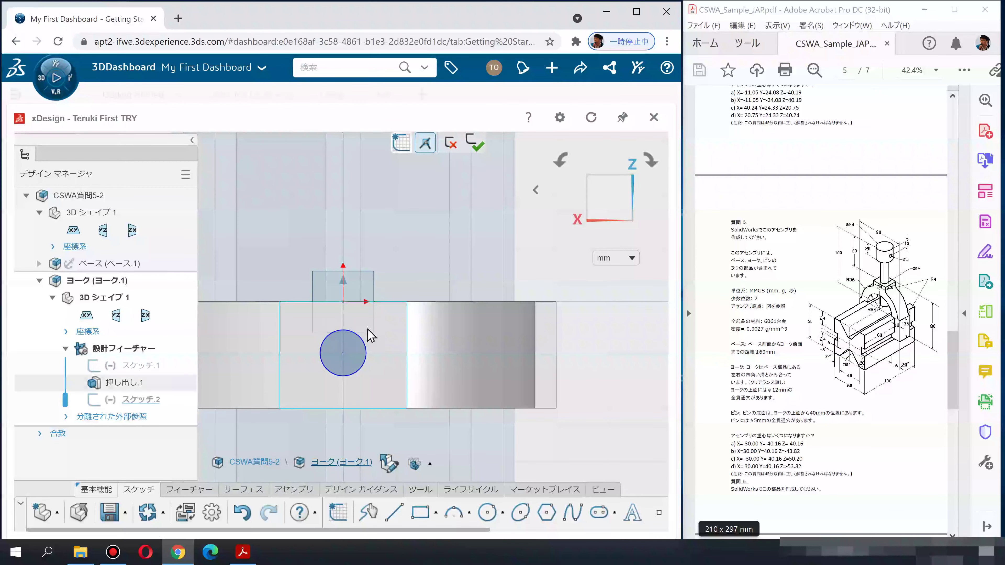
key(d)
click(366, 350)
click(437, 256)
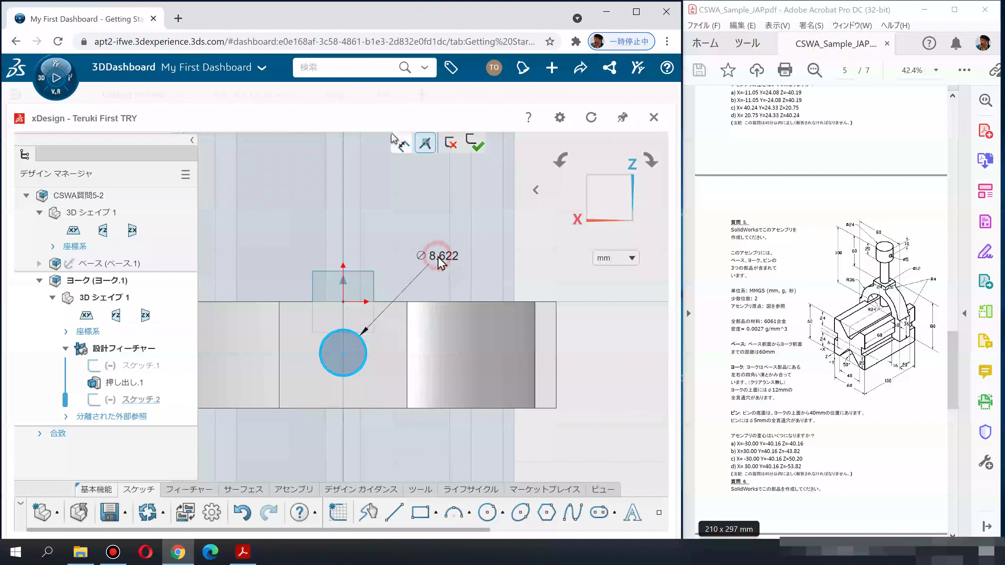
text(12)
key(Return)
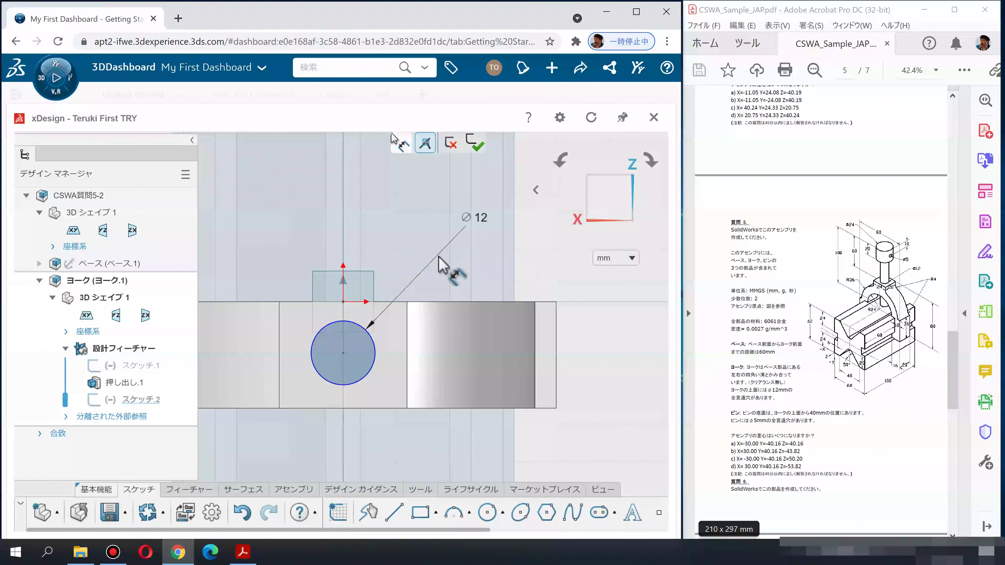
Draw a horizontal line across the top face from edge to edge
click(395, 515)
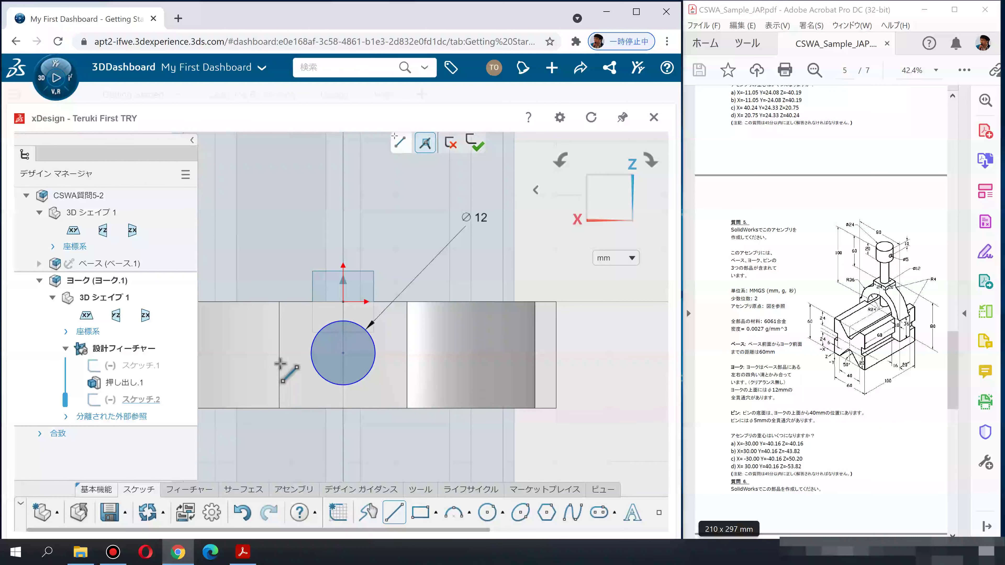
click(279, 355)
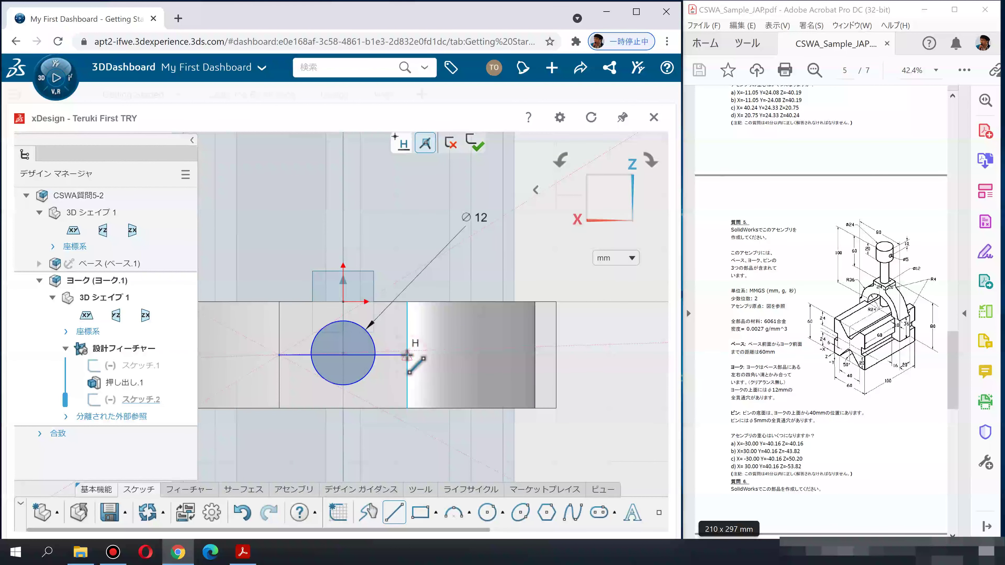
click(406, 355)
key(Escape)
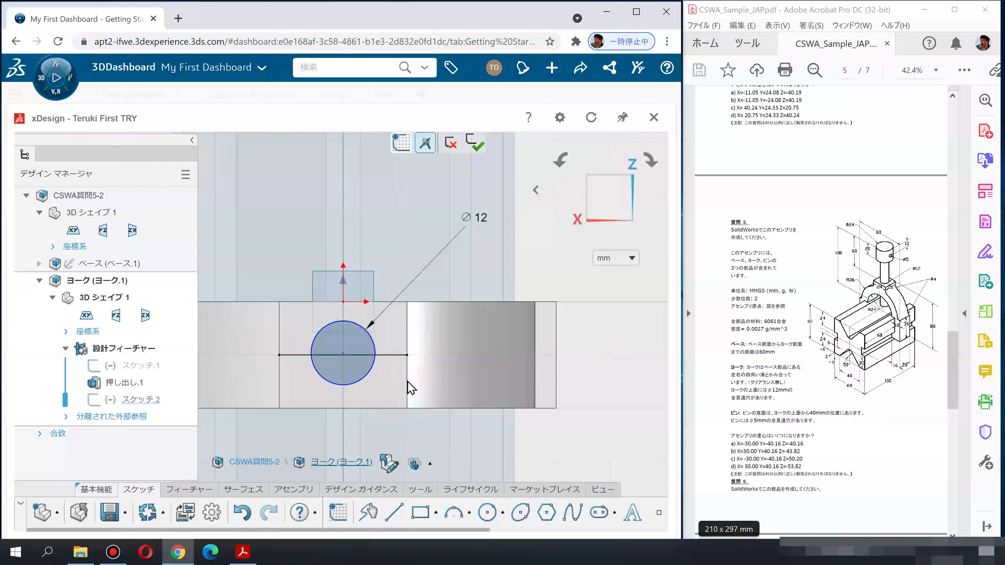
Constrain the circle to the horizontal line and exit the sketch
click(388, 362)
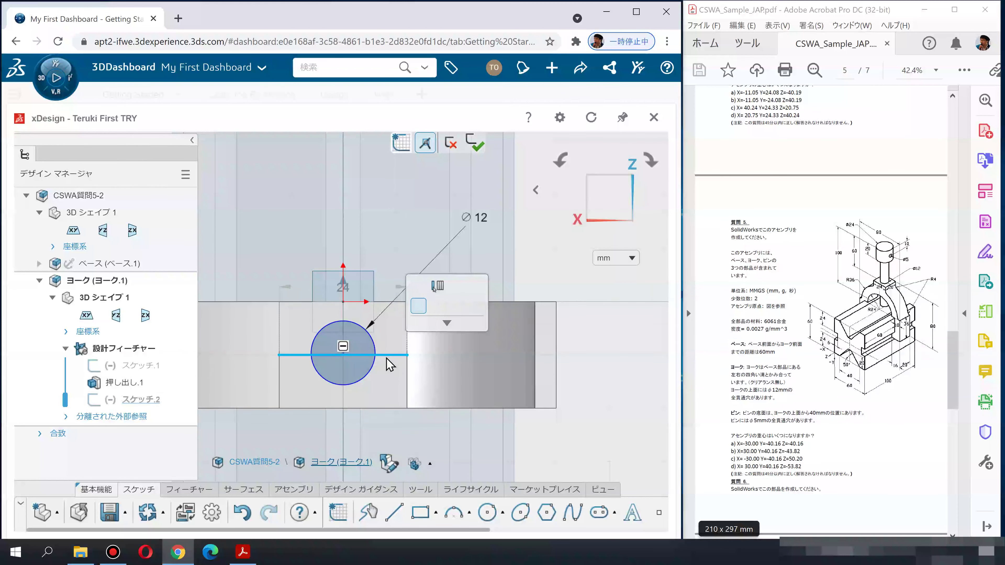
click(642, 364)
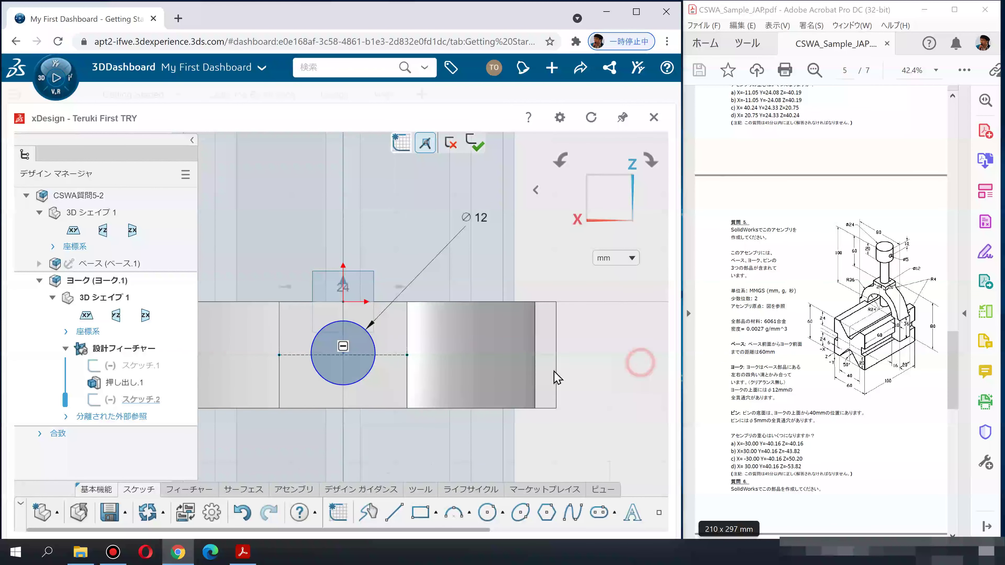
scroll(376, 363, up, 3)
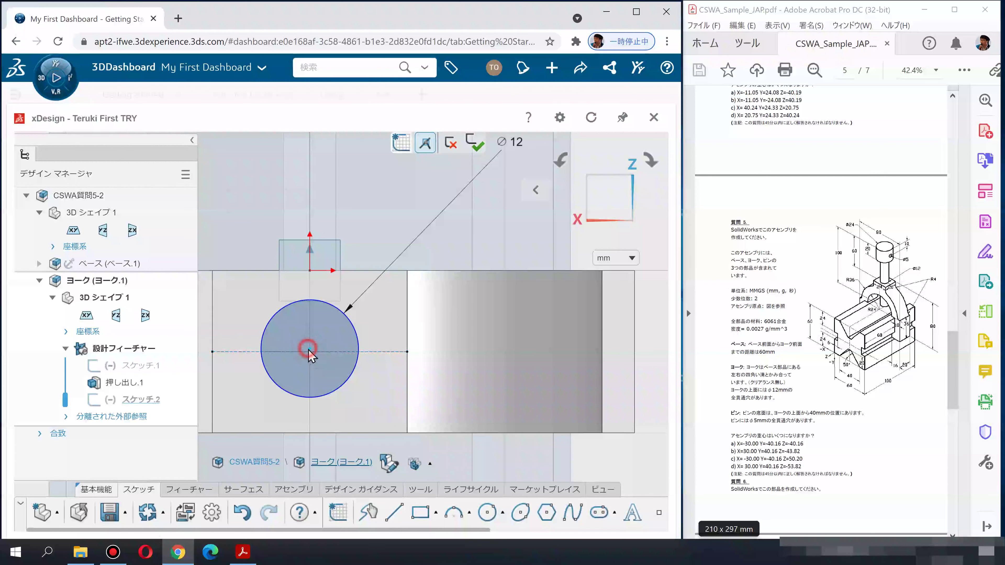
click(312, 352)
click(356, 358)
click(425, 302)
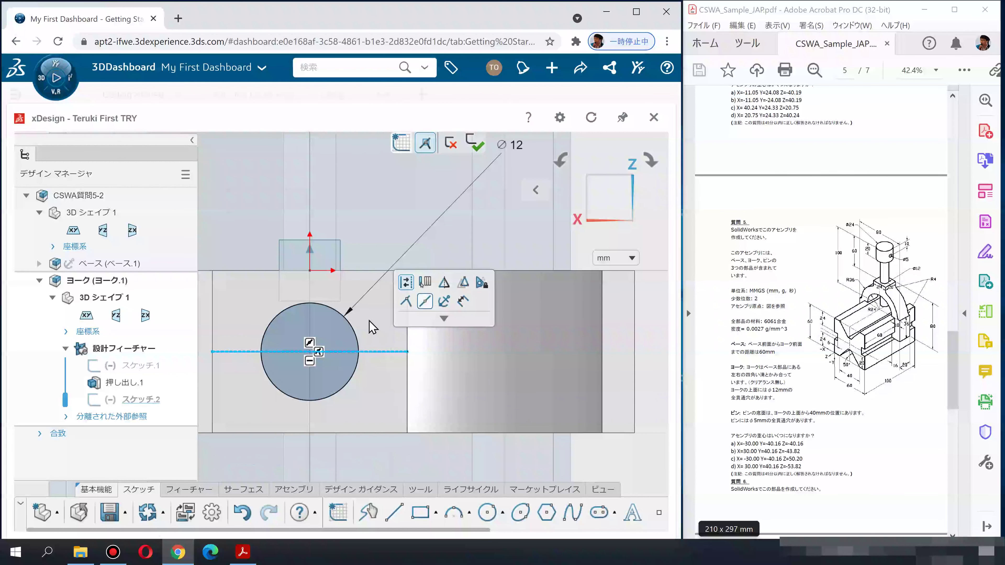
click(476, 147)
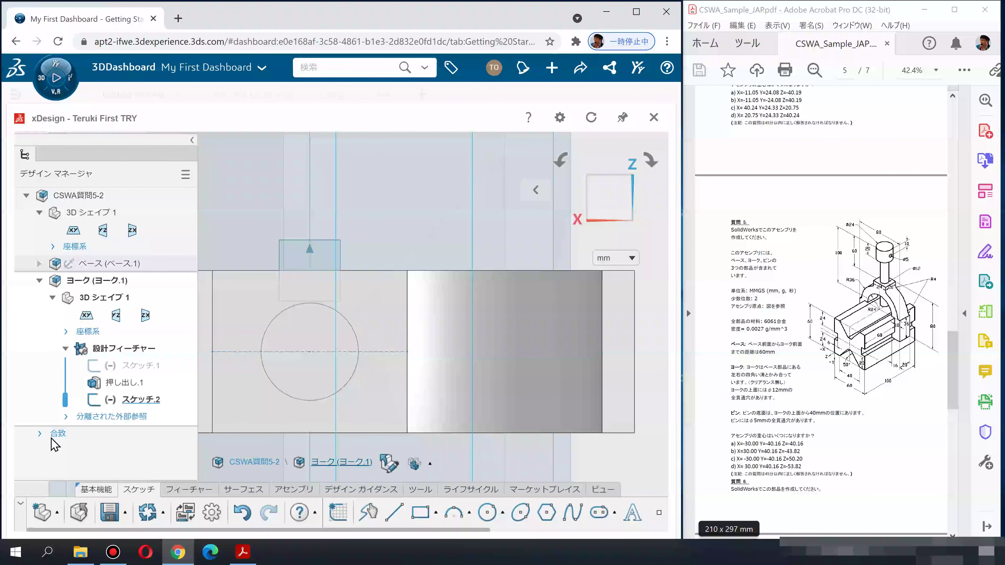
click(139, 399)
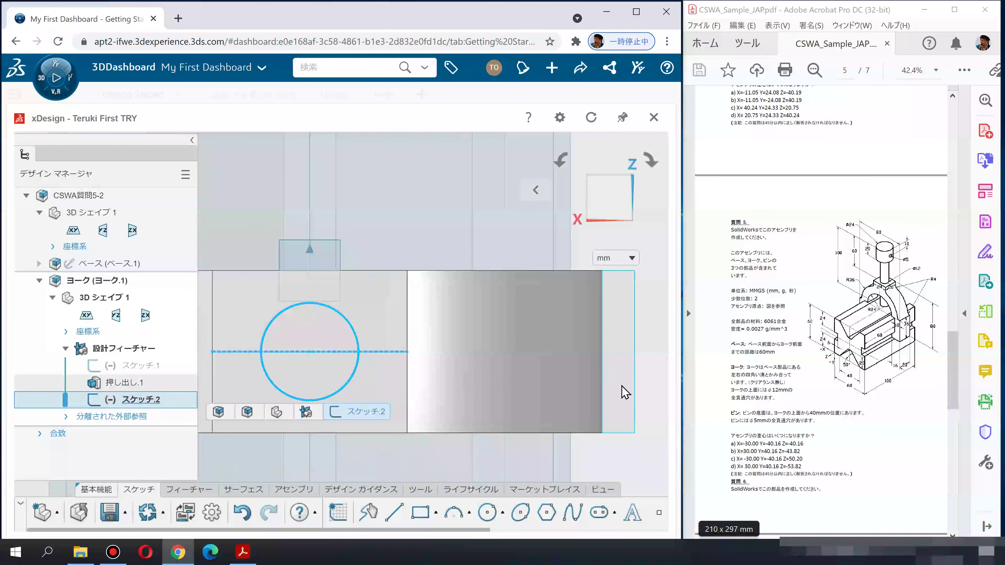
Start an extrude on the yoke using the sketched Ø12 circle as the profile
click(633, 384)
mouse_move(521, 378)
middle_down()
mouse_move(409, 255)
mouse_move(381, 460)
middle_up()
click(195, 492)
click(404, 512)
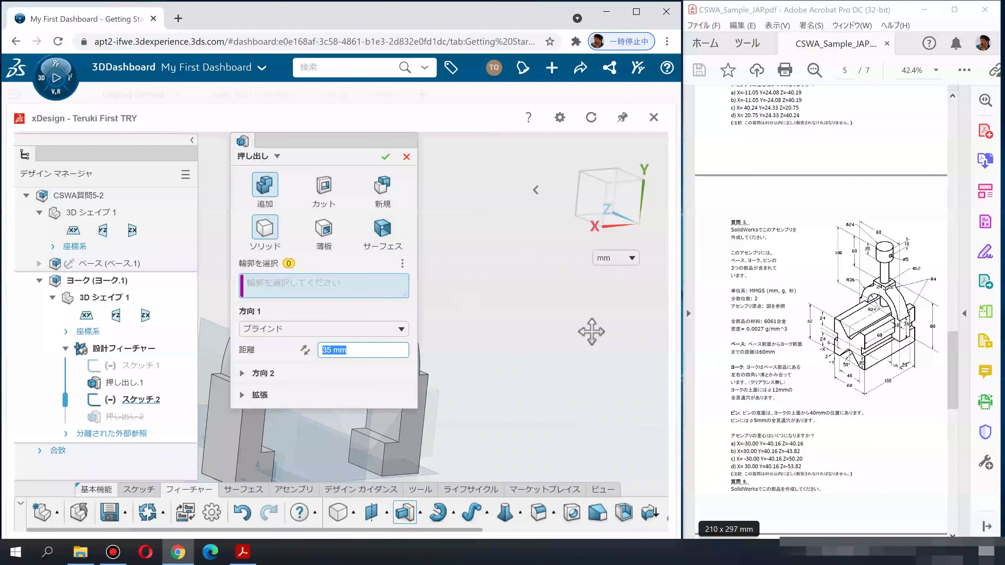
scroll(540, 271, up, 5)
scroll(540, 271, up, 3)
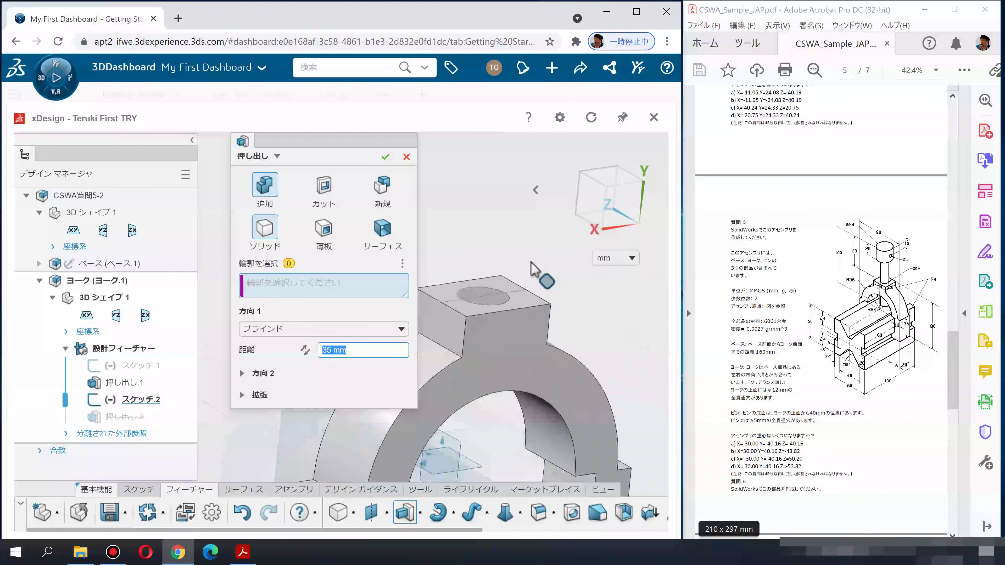
click(468, 309)
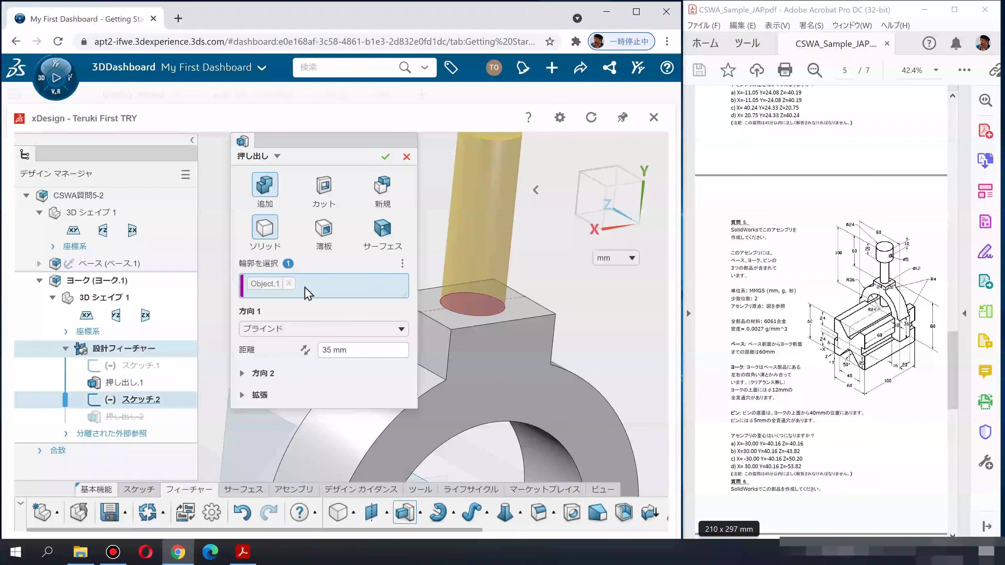
Make it a Through All cut boring the yoke's top block, then collapse the ヨーク node
click(304, 351)
click(323, 186)
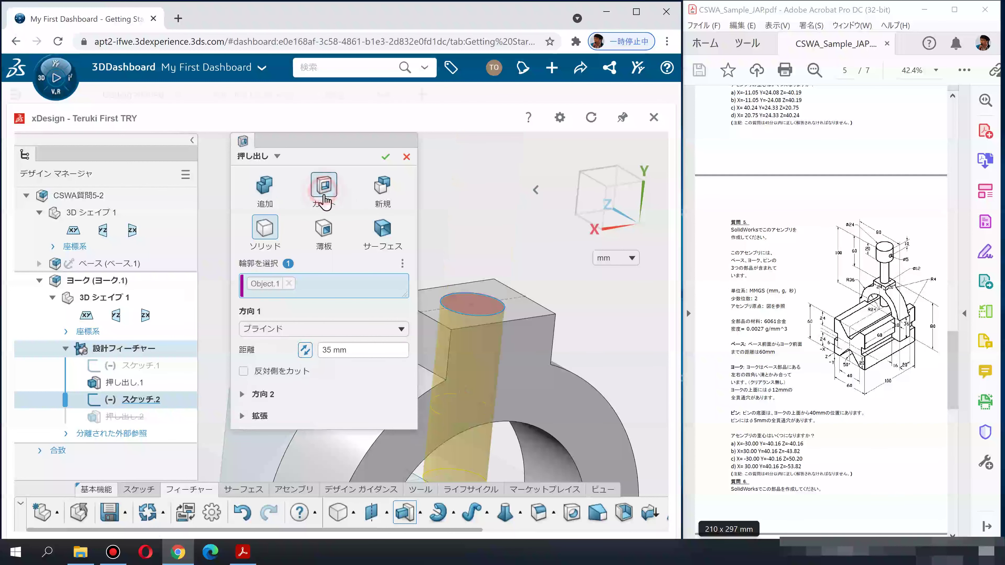
click(296, 329)
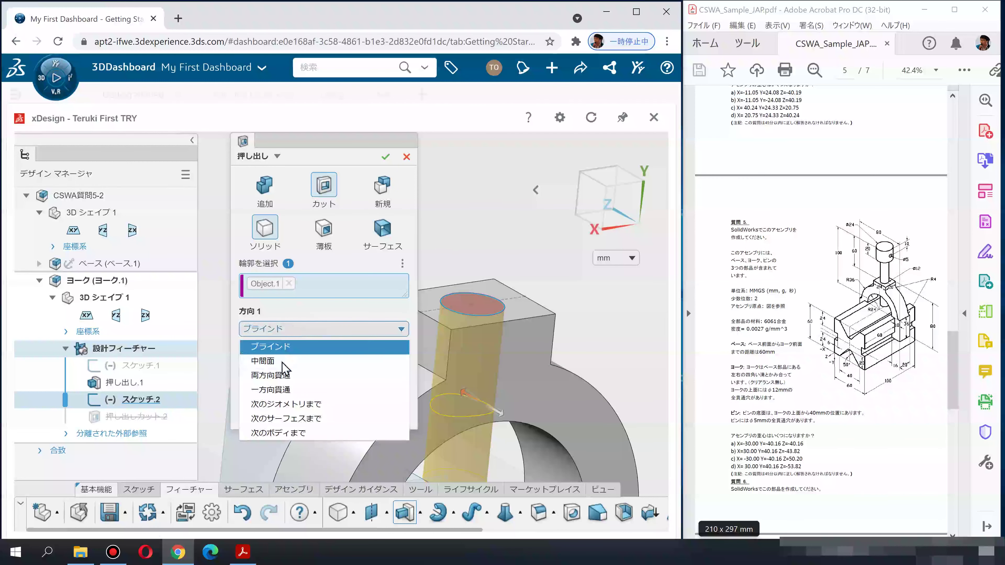
click(277, 386)
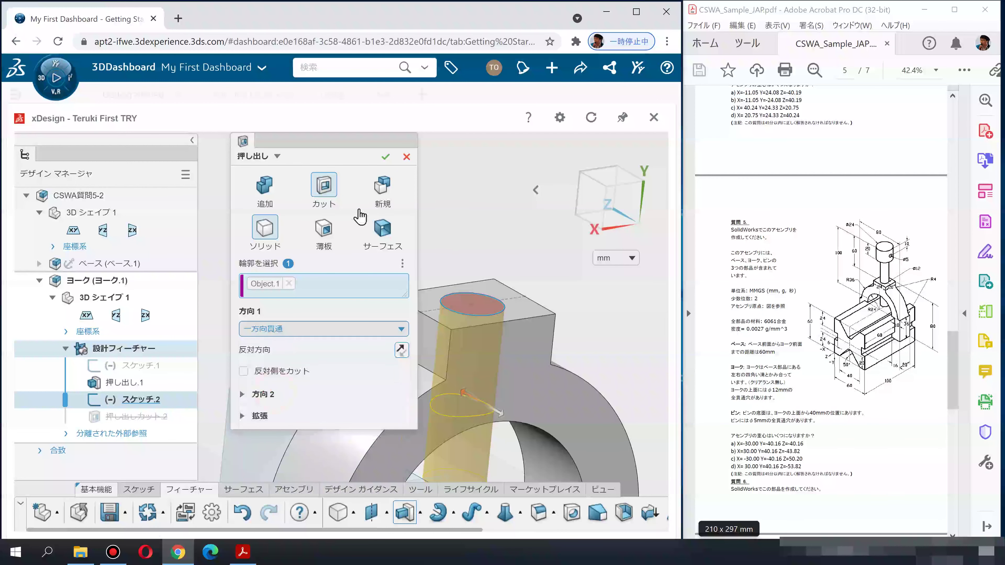
click(386, 158)
scroll(480, 360, down, 5)
scroll(486, 365, down, 3)
mouse_move(487, 365)
ctrl+middle_down()
mouse_move(397, 391)
mouse_move(425, 260)
mouse_move(524, 340)
ctrl+middle_up()
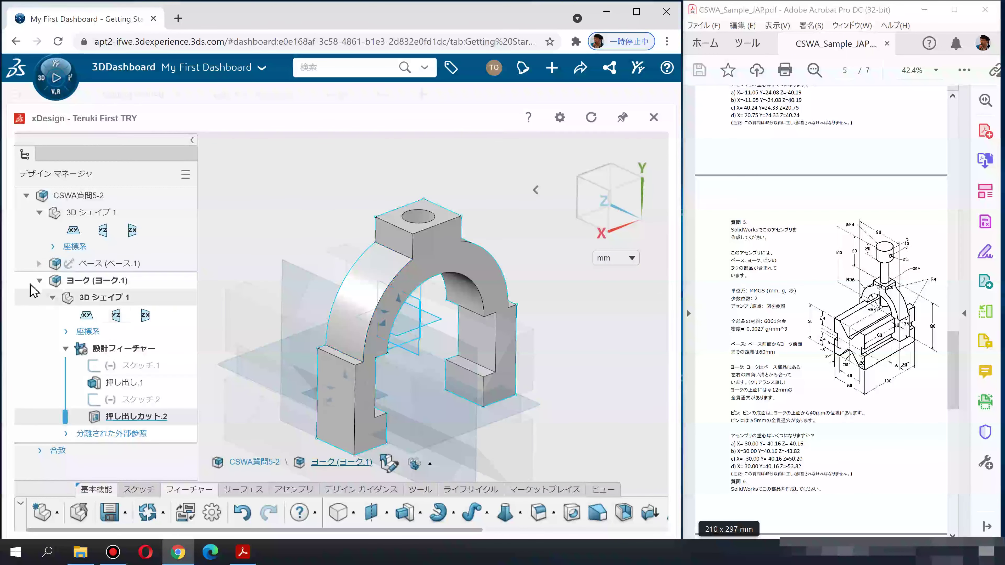
click(39, 280)
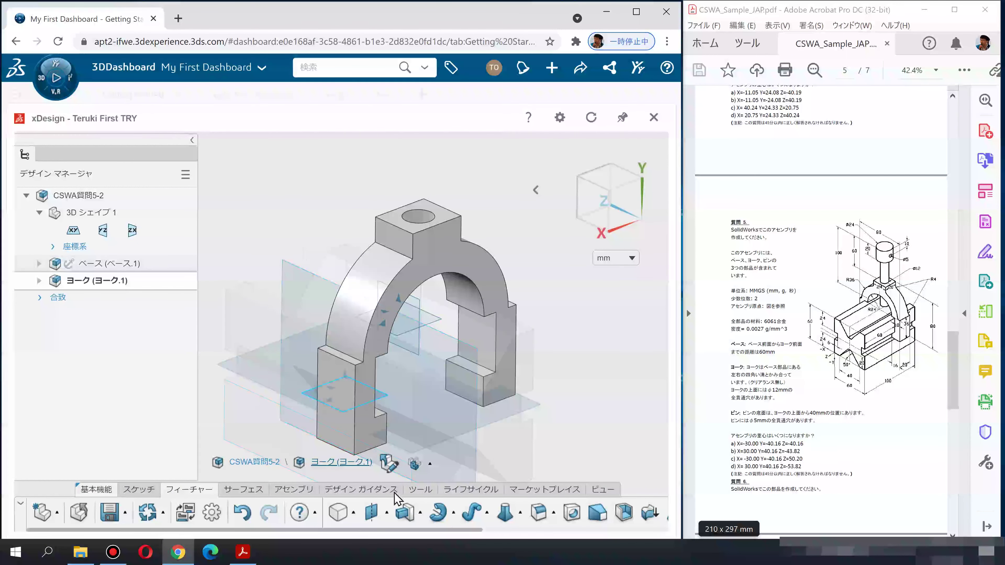
Round four edges of the yoke arch with a 4 mm fillet radius
drag(539, 513, 903, 321)
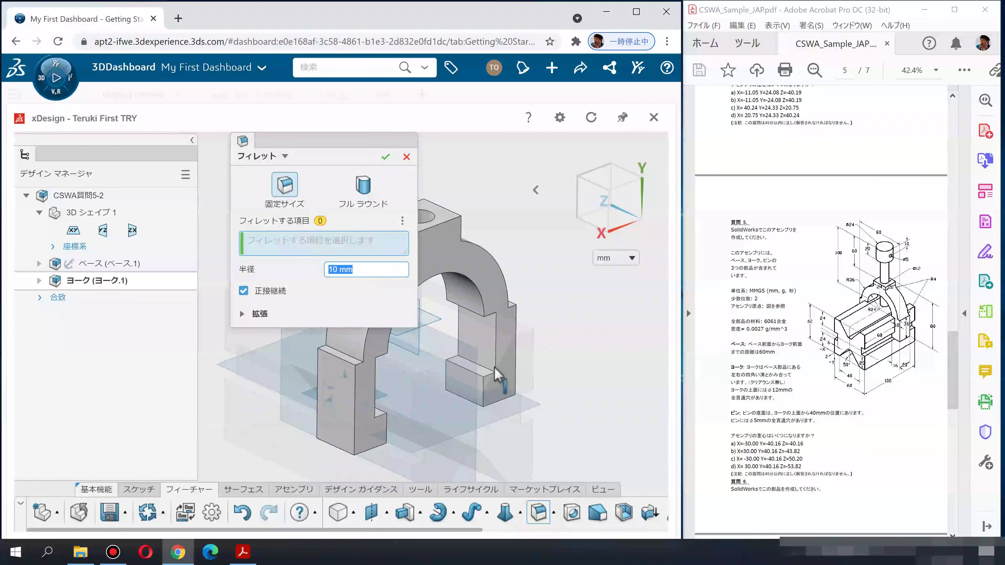
text(4)
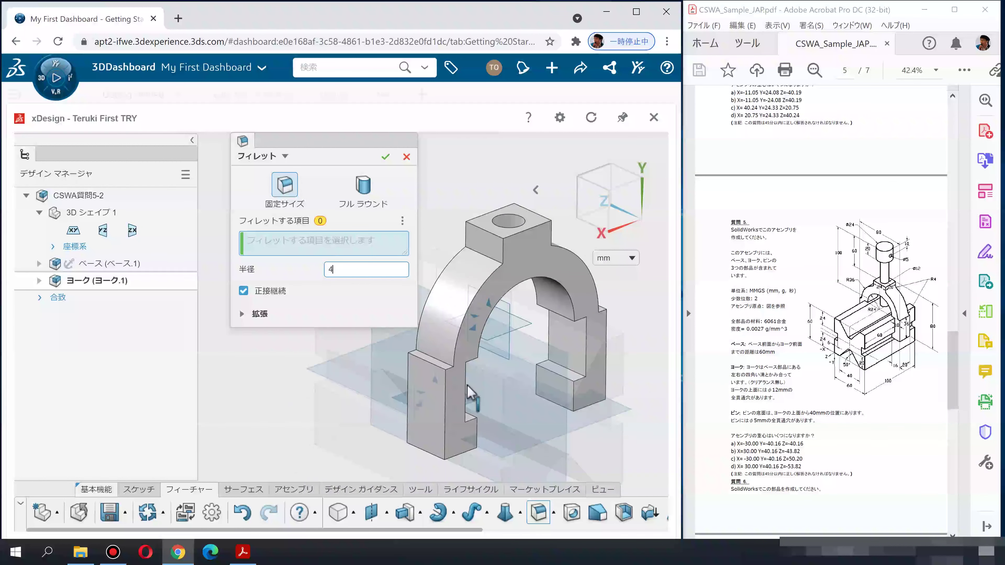
scroll(435, 360, down, 1)
scroll(438, 361, down, 2)
click(440, 361)
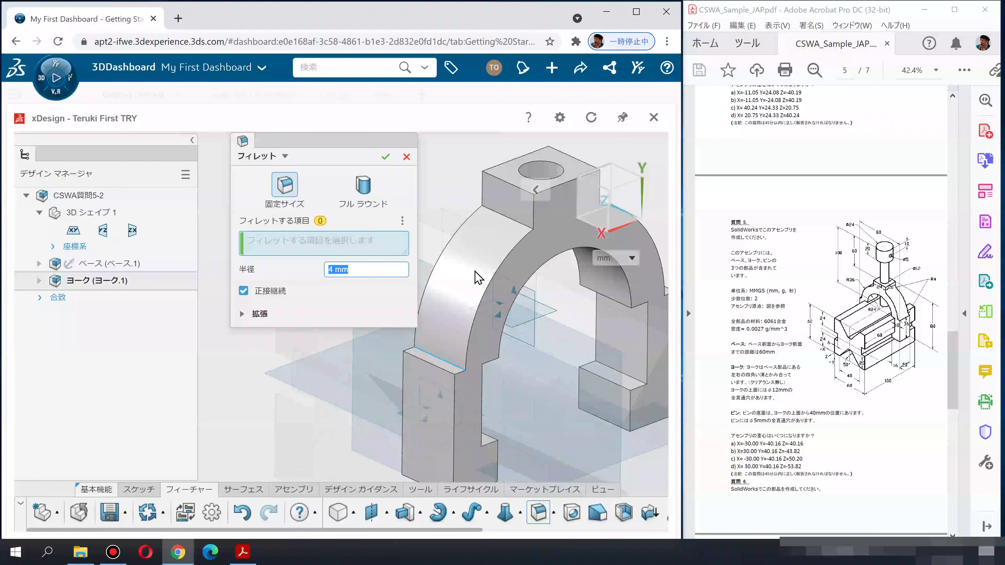
click(504, 220)
mouse_move(477, 292)
middle_down()
mouse_move(415, 321)
mouse_move(399, 403)
mouse_move(498, 332)
mouse_move(467, 283)
middle_up()
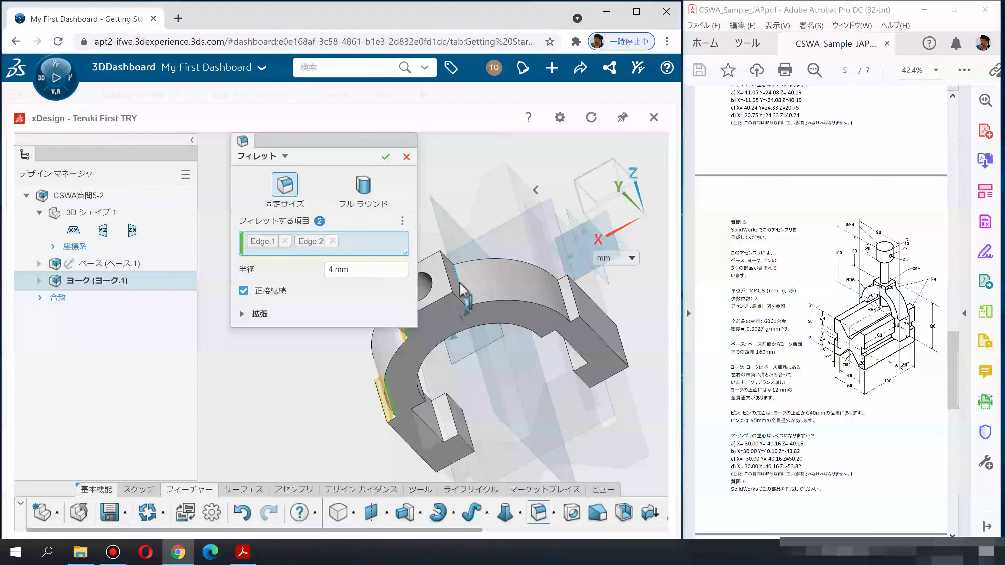
click(562, 292)
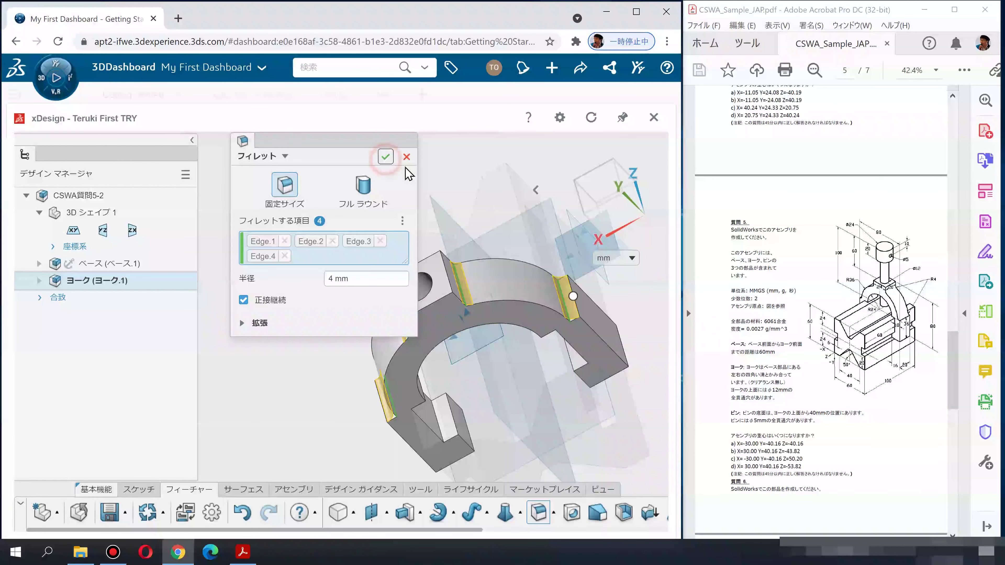
click(385, 156)
mouse_move(359, 276)
middle_down()
mouse_move(561, 233)
mouse_move(394, 260)
middle_up()
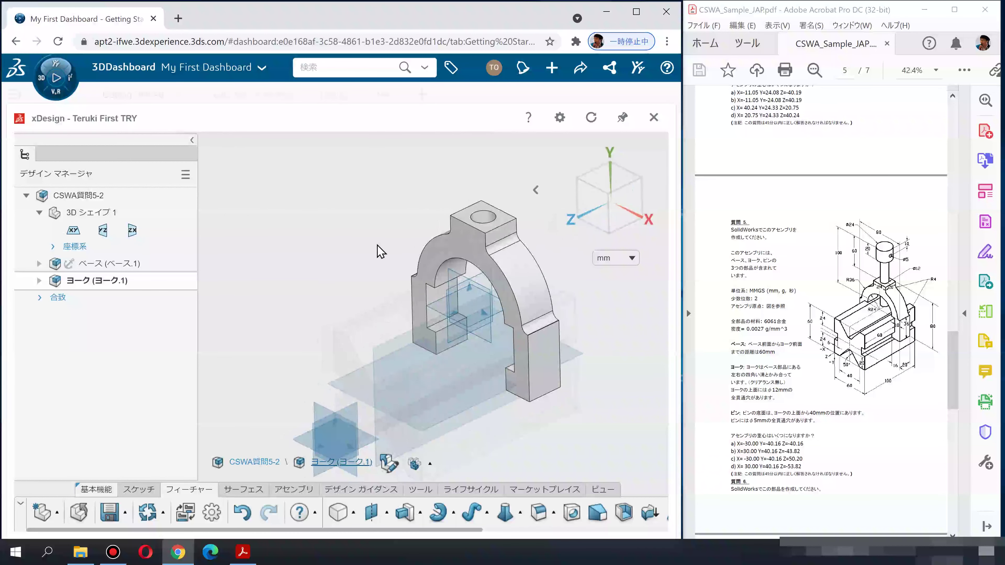
ctrl+middle_drag(420, 274, 348, 305)
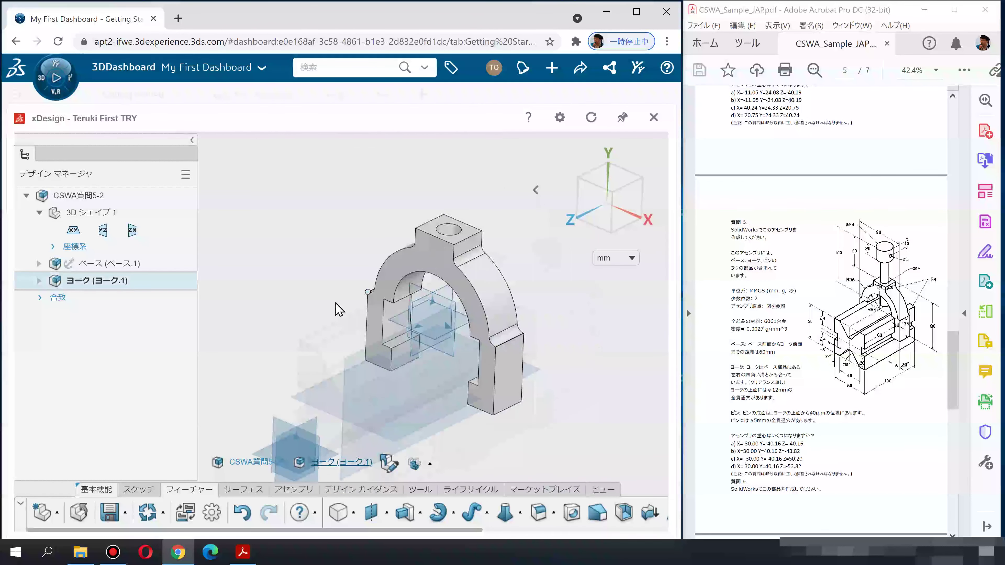
Reactivate the CSWA質問5-2 root assembly, save it, and show the アセンブリ tools
scroll(276, 284, down, 1)
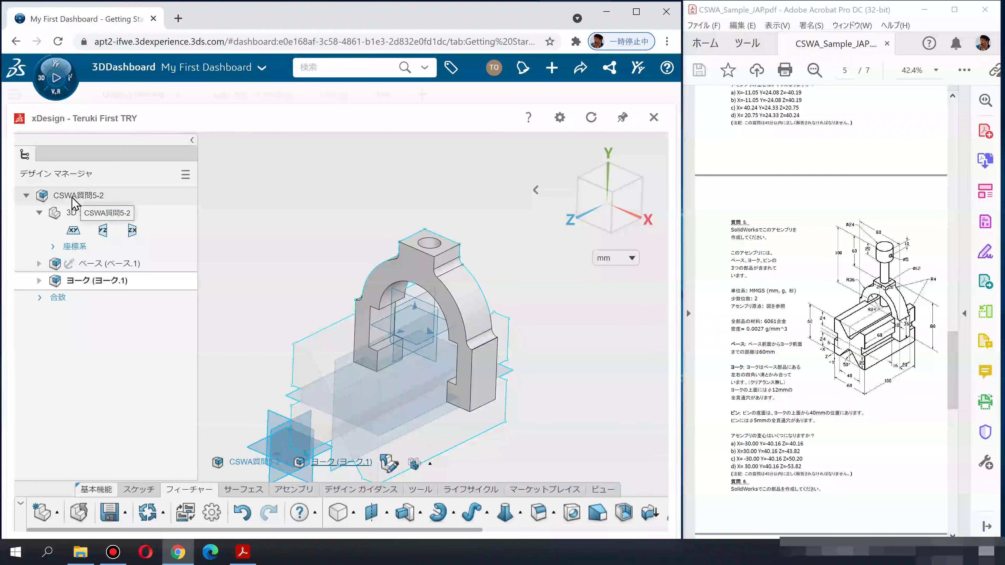
click(59, 197)
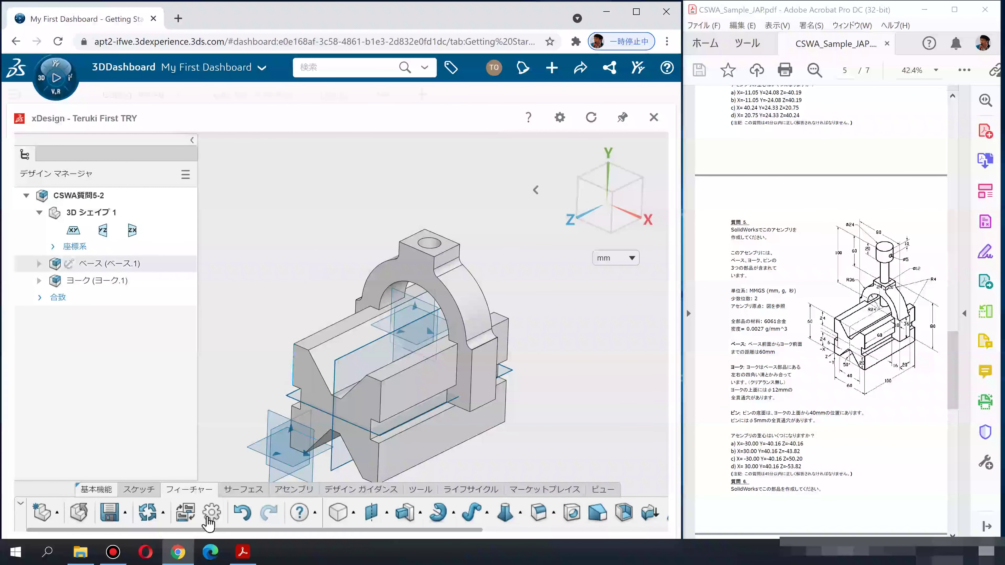
click(112, 515)
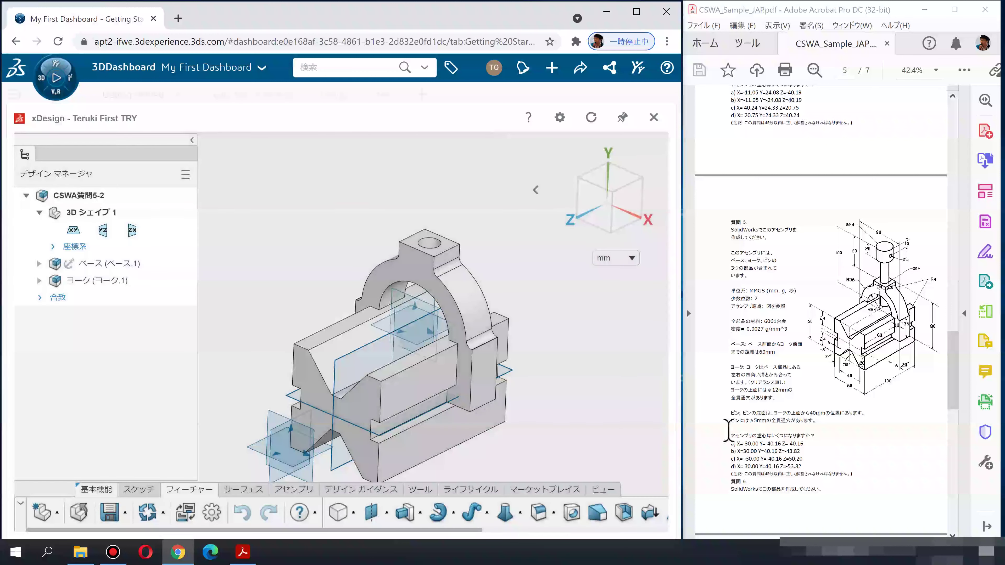
middle_drag(354, 255, 332, 281)
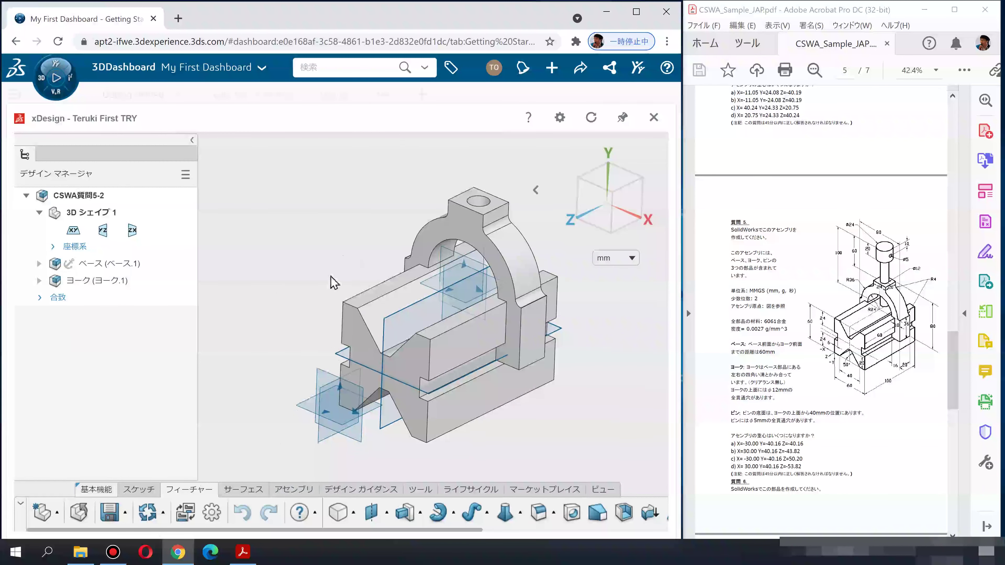
click(293, 490)
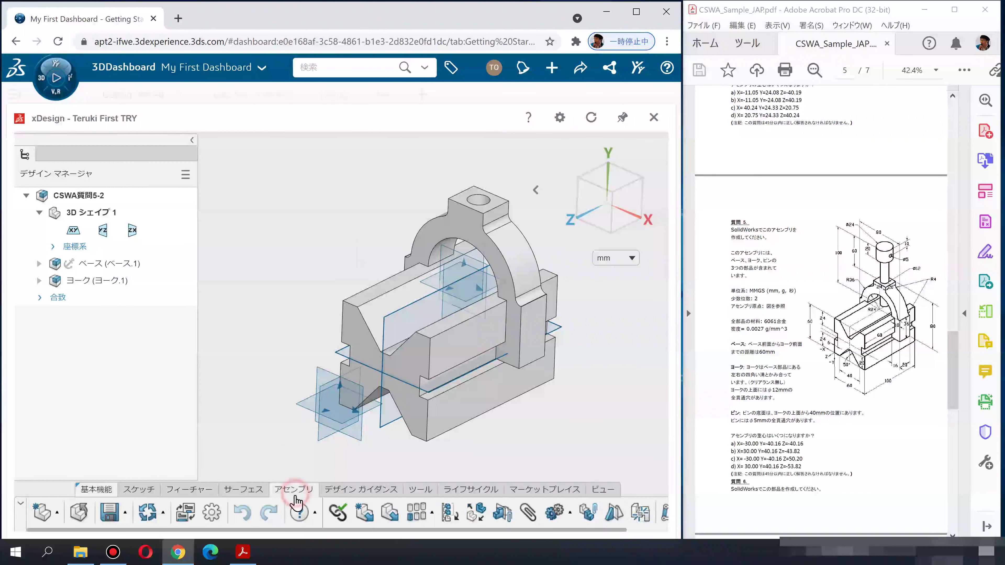
Insert a new empty component named ピン, then reactivate the top-level assembly
click(363, 517)
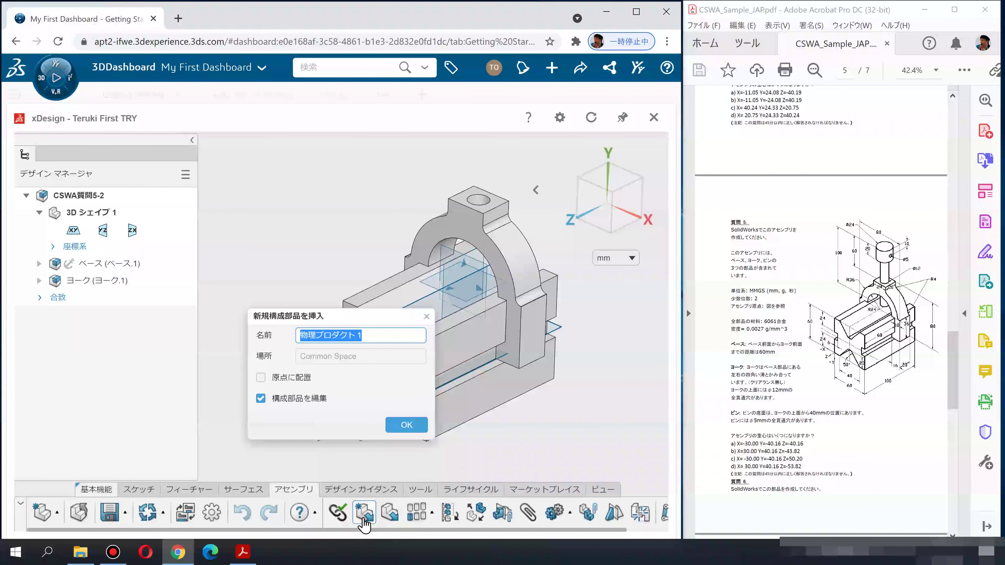
text(p)
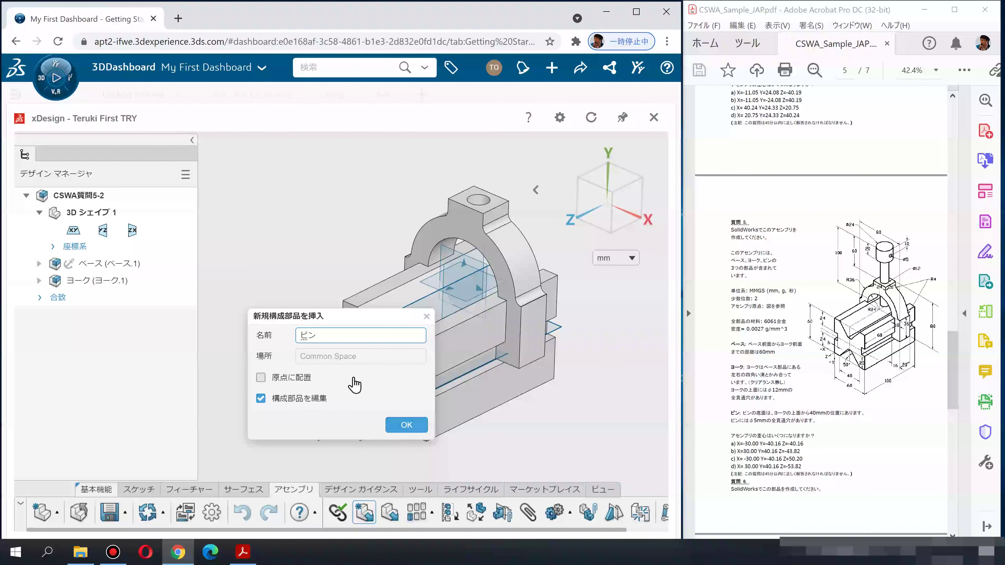
click(397, 424)
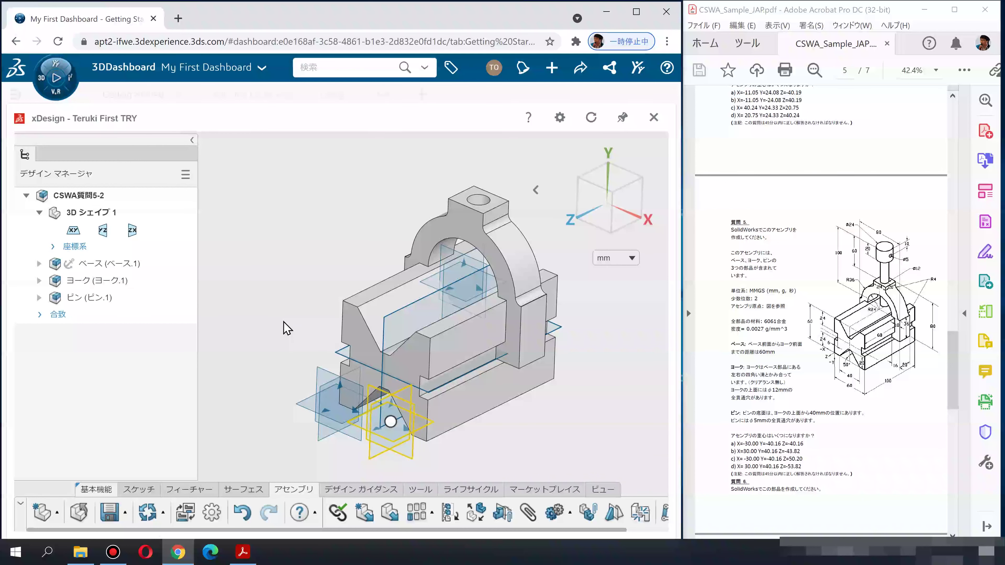
double_click(93, 299)
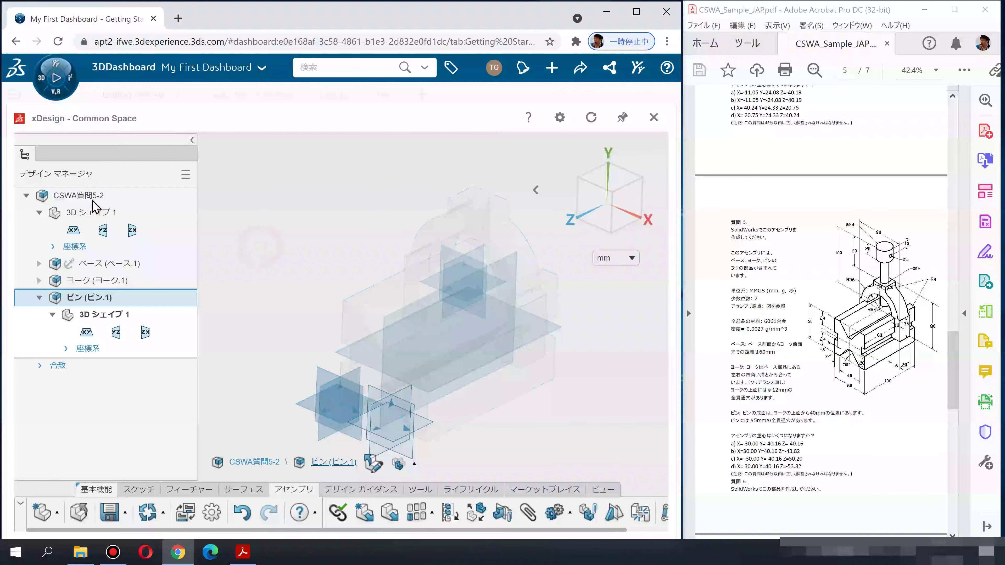
double_click(92, 196)
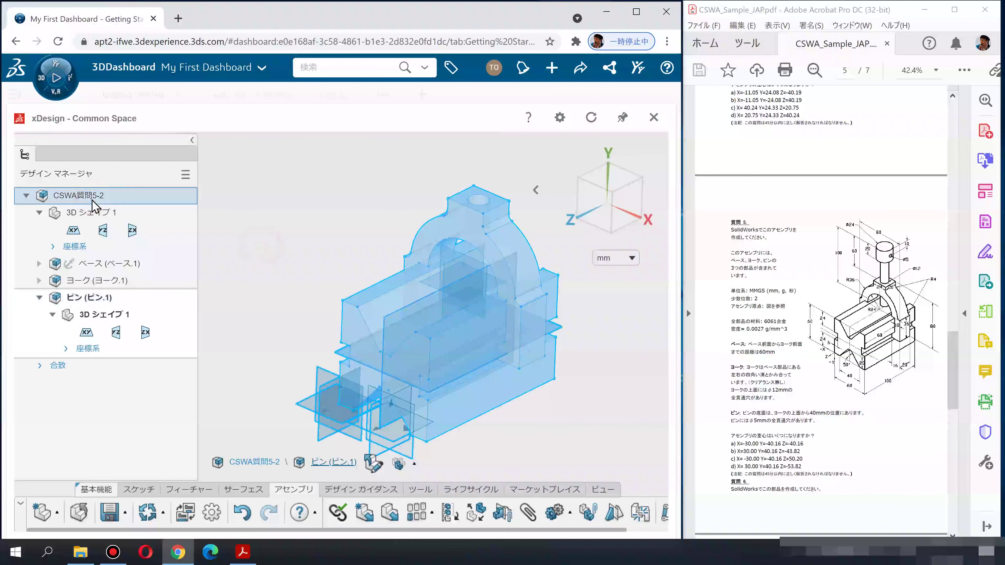
Rotate the ピン component into place, fit the view, and activate ピン for editing
click(278, 220)
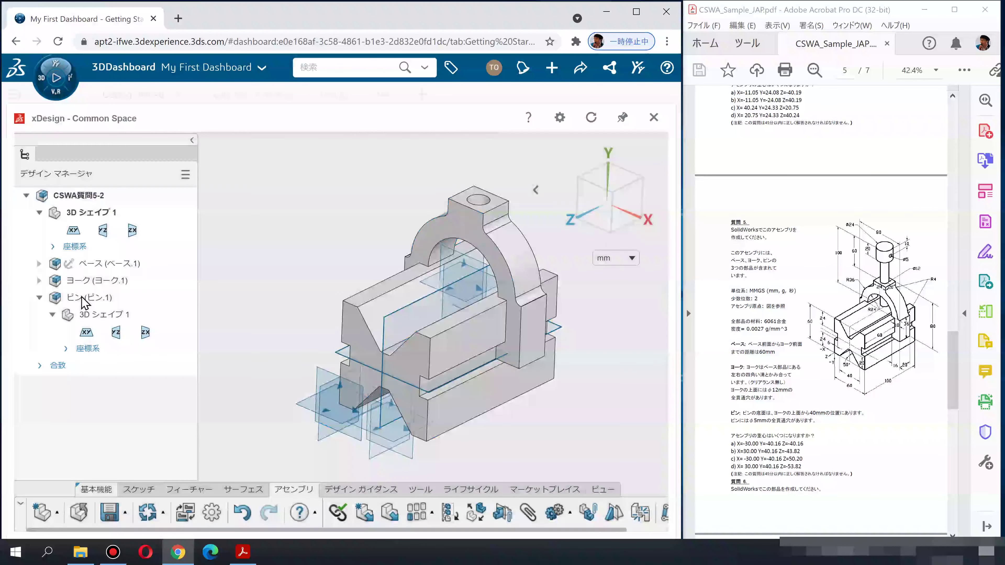
click(82, 298)
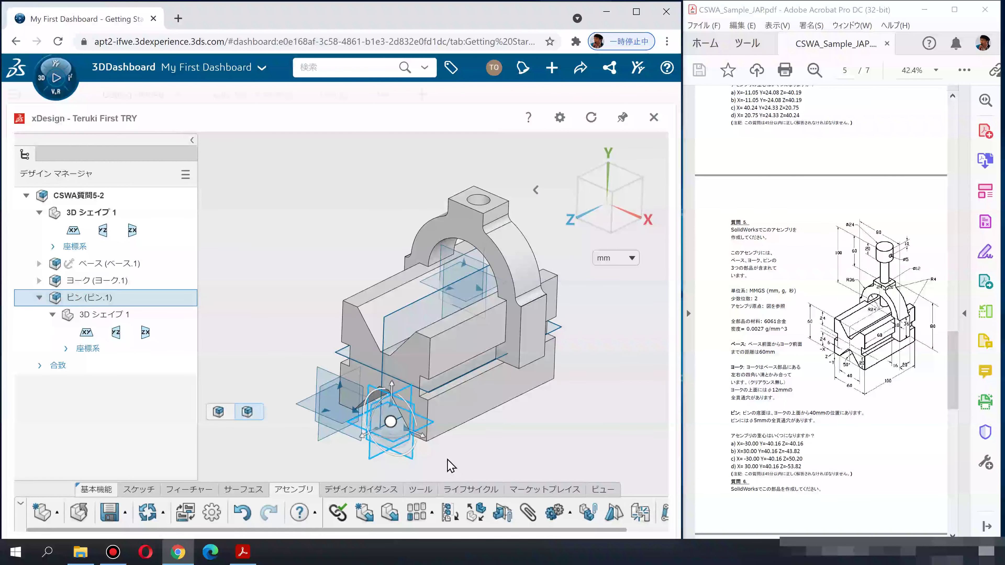
drag(425, 449, 515, 475)
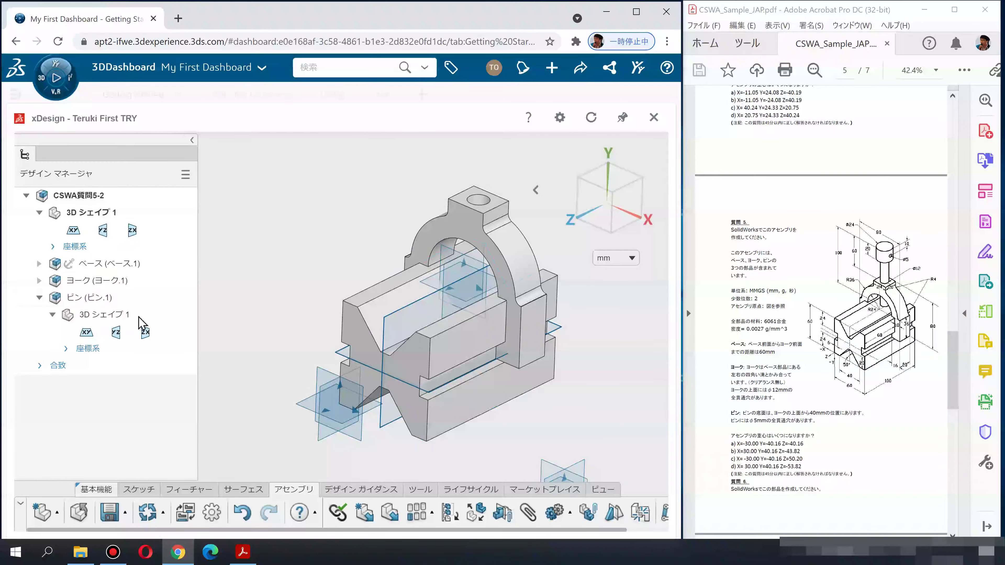
key(f)
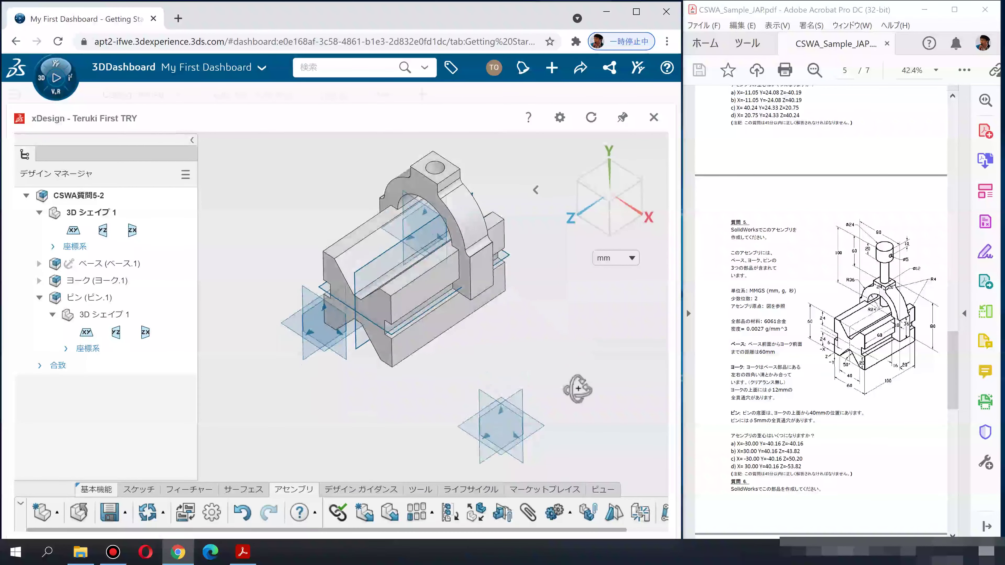
drag(97, 280, 808, 279)
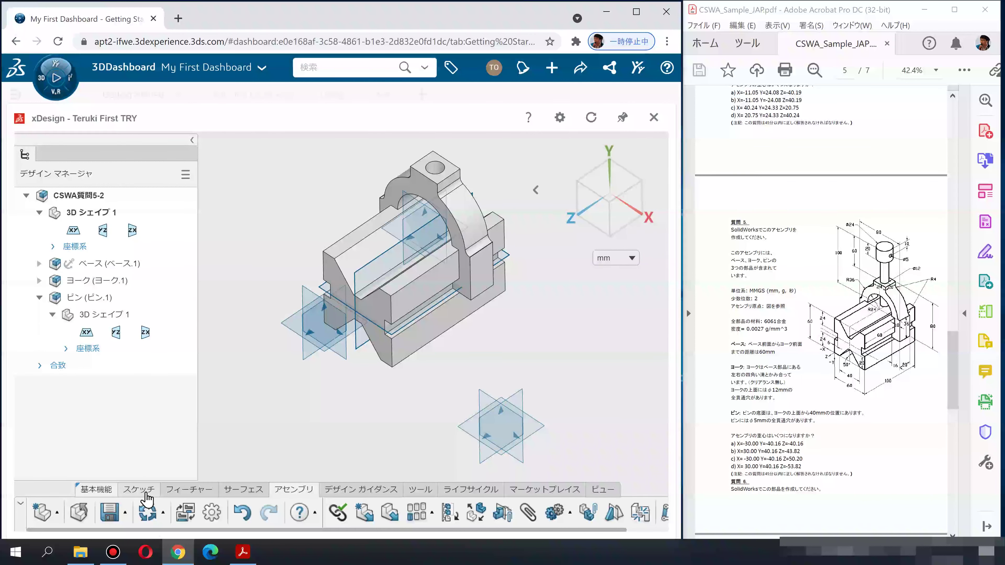
click(99, 297)
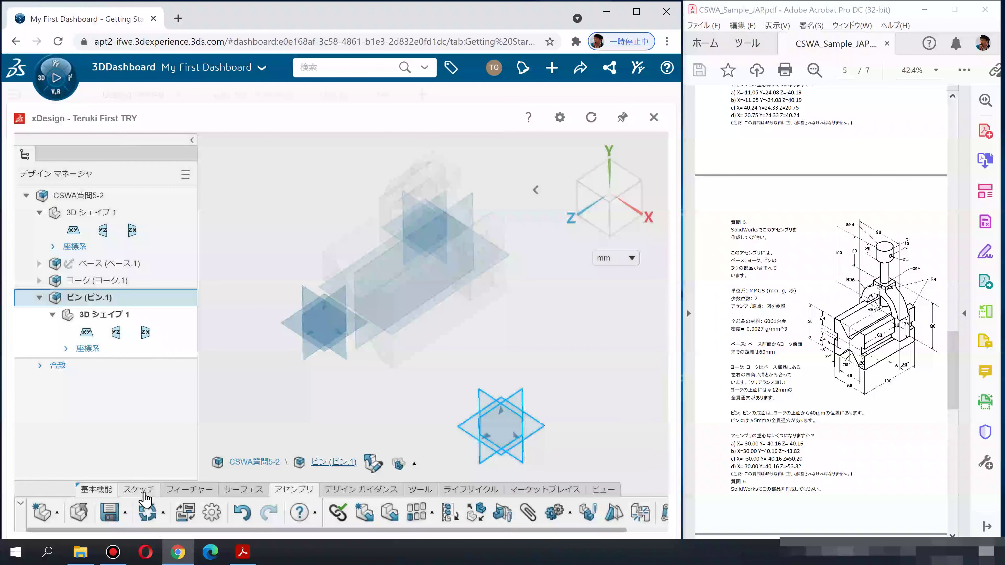
click(144, 492)
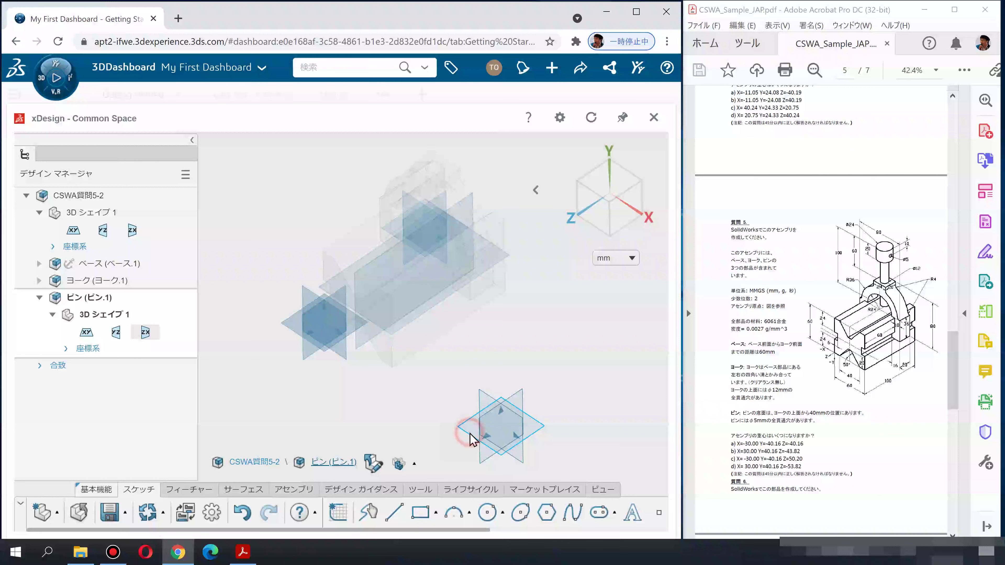
Draw a circle centred at the origin on the pin's ZX plane
click(500, 381)
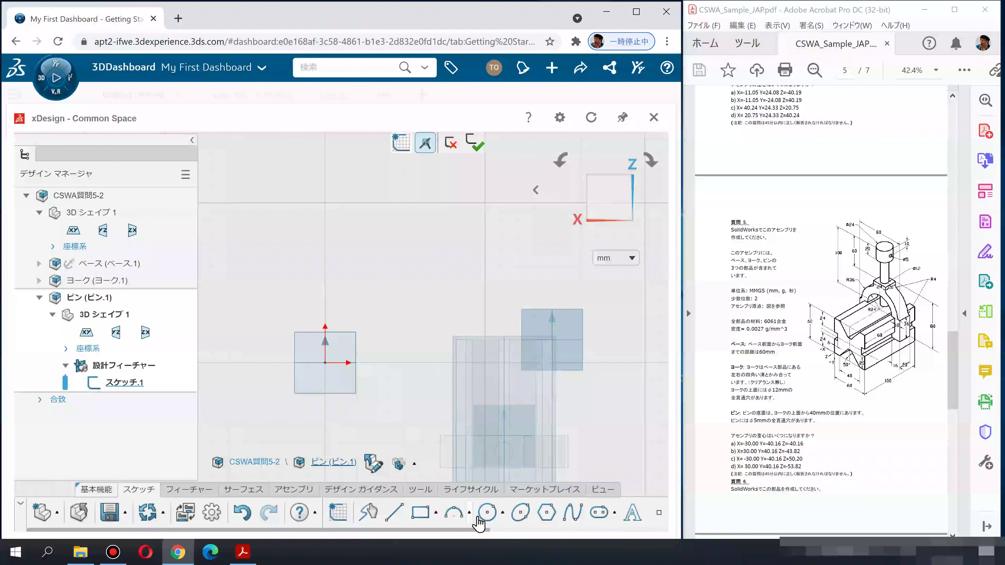
click(485, 514)
click(326, 363)
click(333, 380)
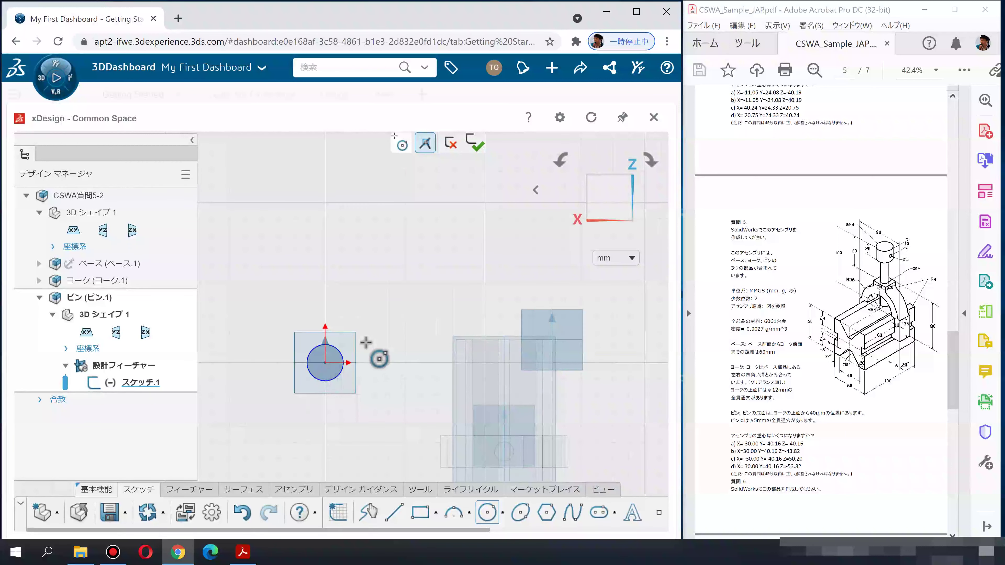
key(Escape)
Dimension the circle to Ø12 and exit the pin sketch
key(d)
click(338, 351)
click(359, 302)
text(12)
key(Return)
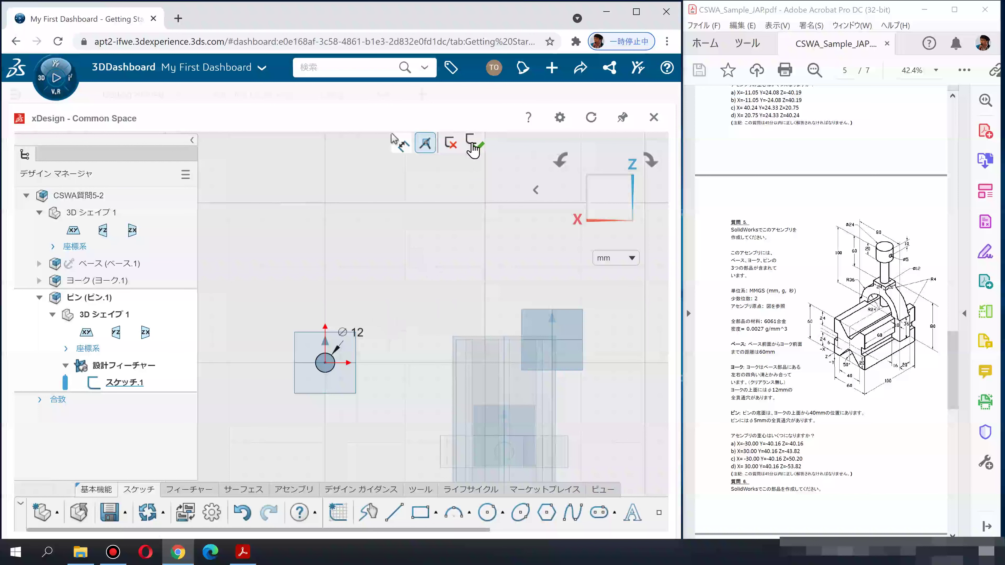
mouse_move(352, 330)
middle_down()
mouse_move(423, 214)
mouse_move(408, 253)
middle_up()
click(310, 368)
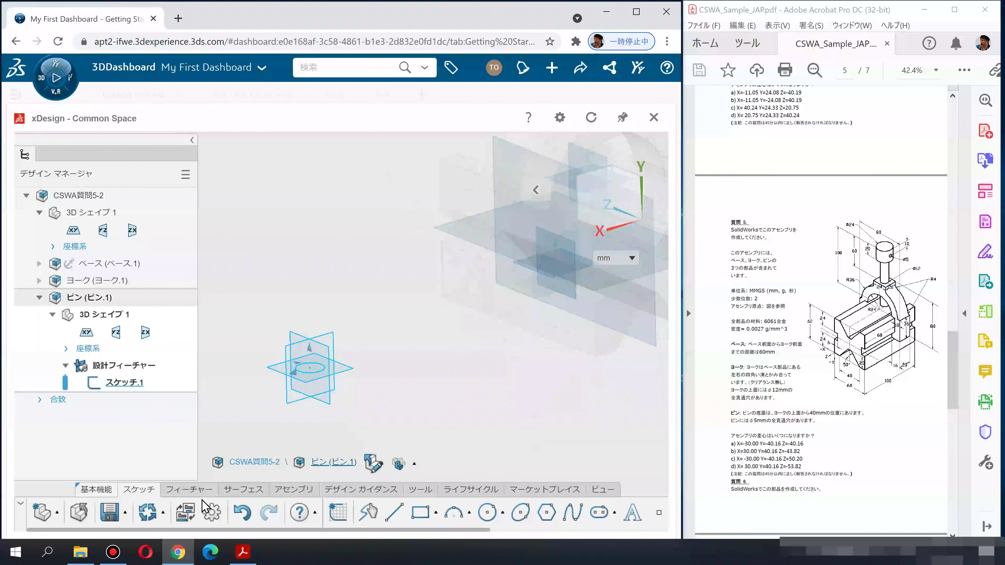
click(190, 490)
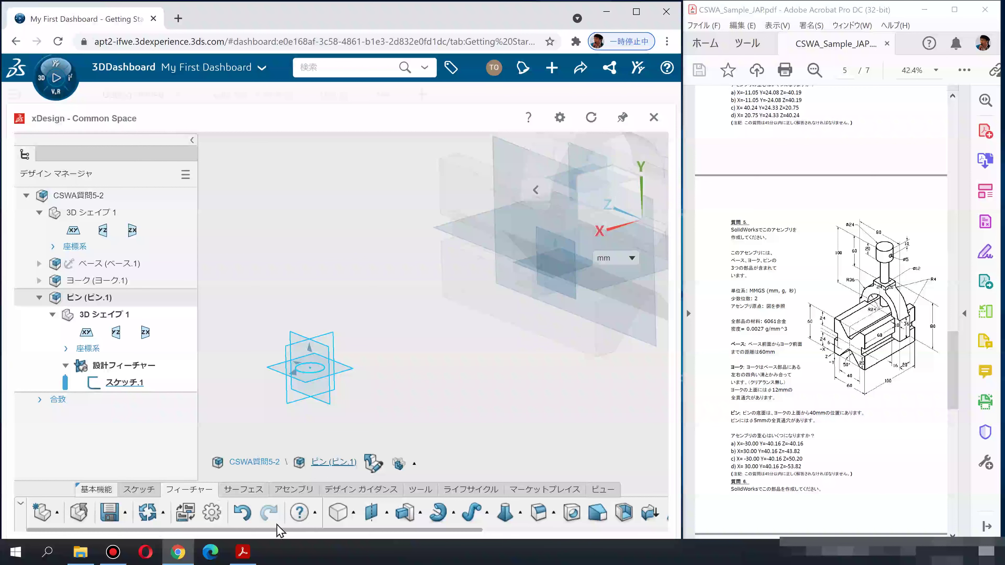
Extrude the pin's Ø12 circle into a solid cylinder, Extrude.1
click(404, 514)
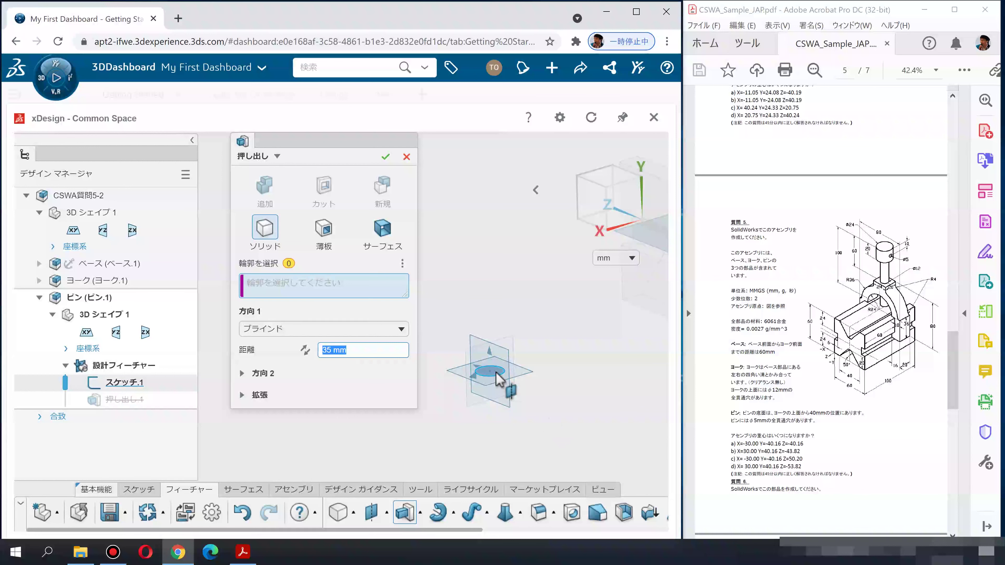
click(496, 373)
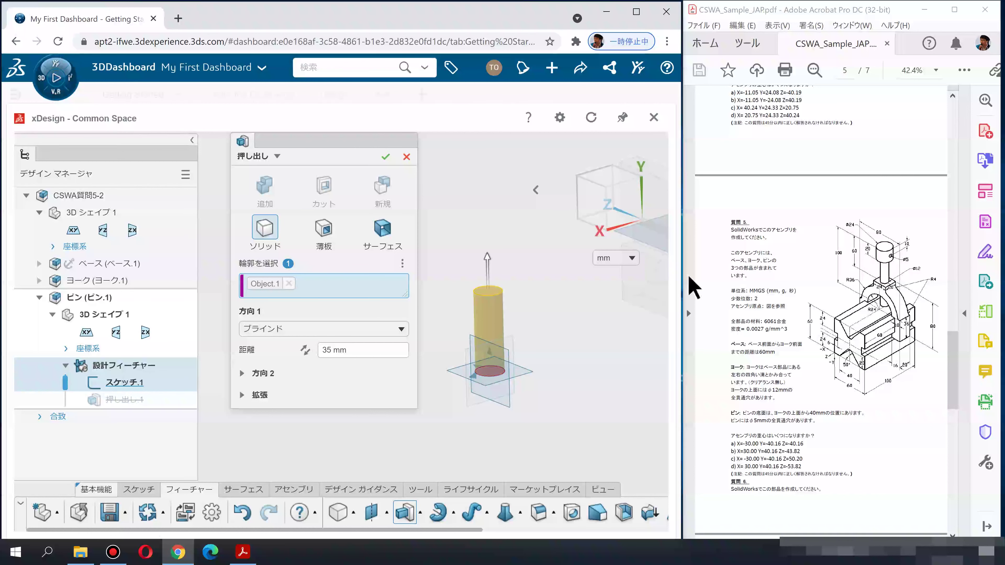
click(384, 350)
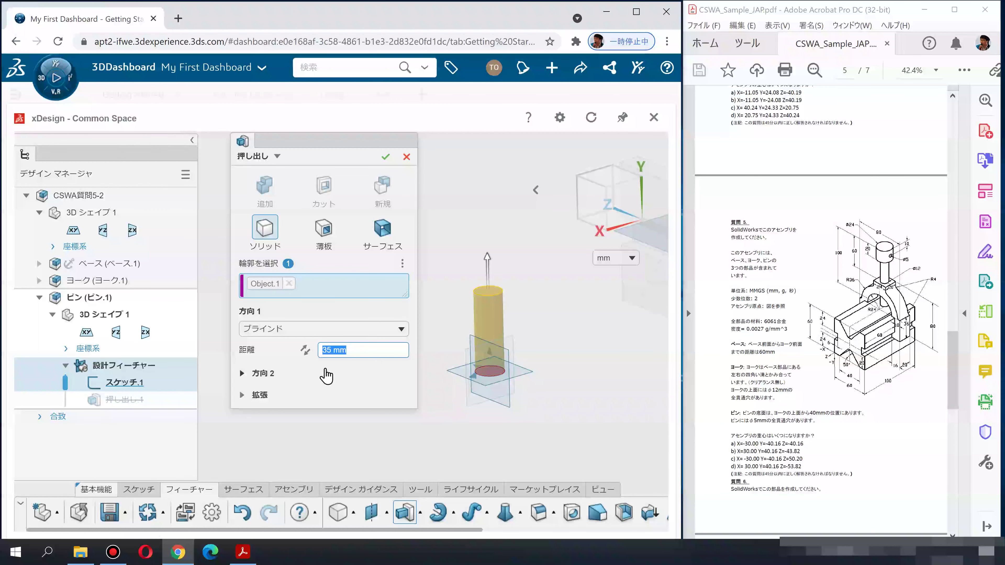
key(Return)
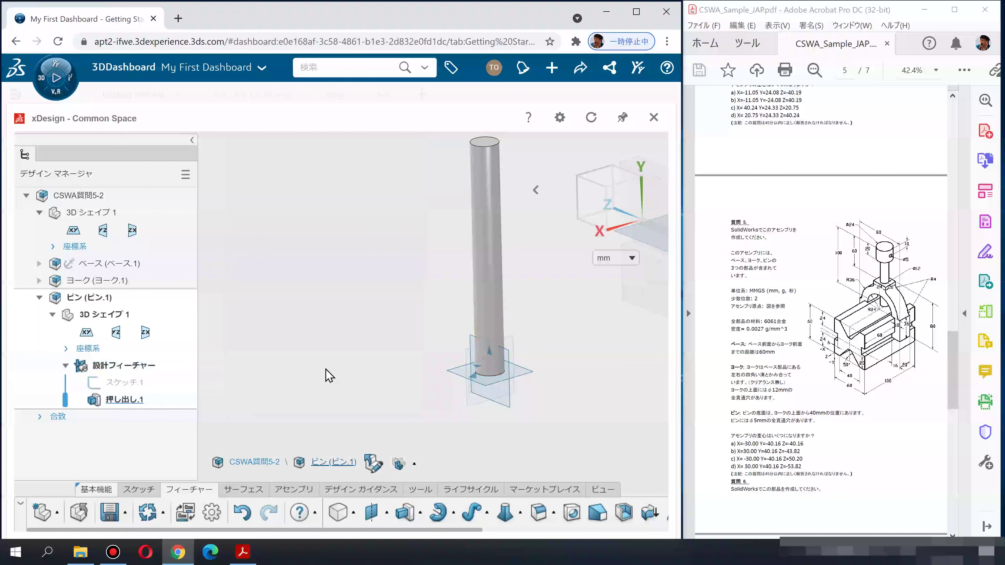
middle_drag(406, 351, 396, 253)
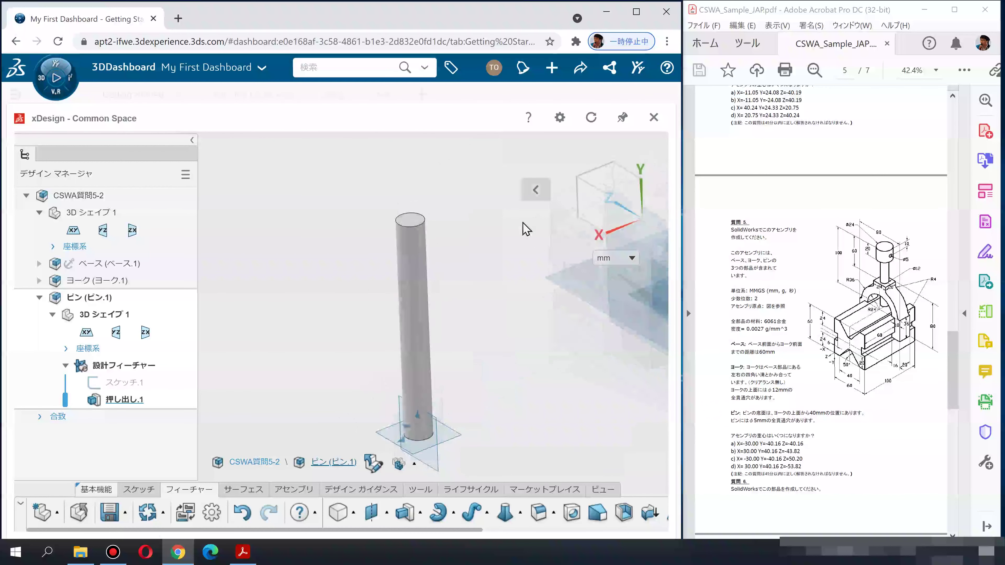
click(398, 255)
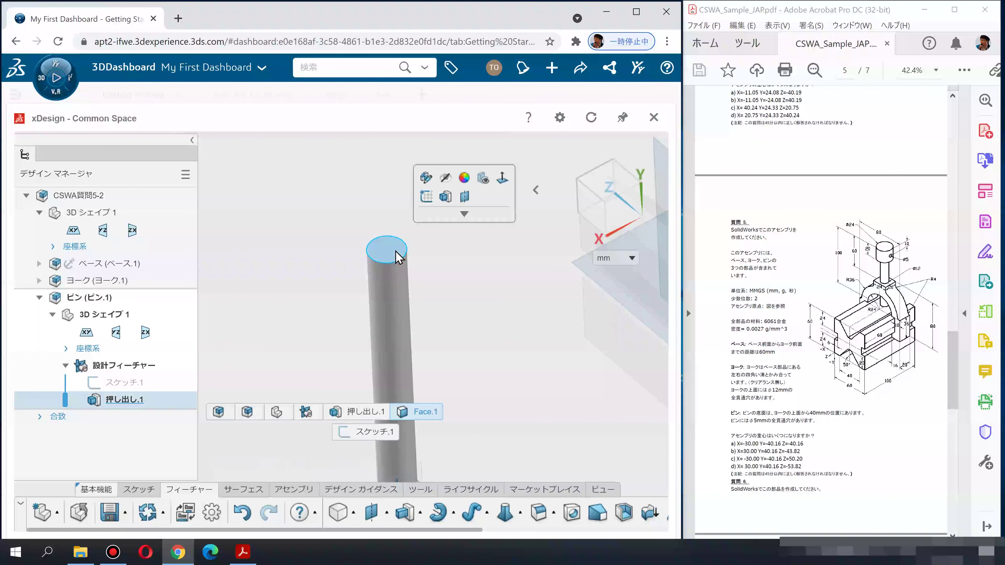
Sketch a 24 mm diameter circle centred on the cylinder's top face
click(430, 201)
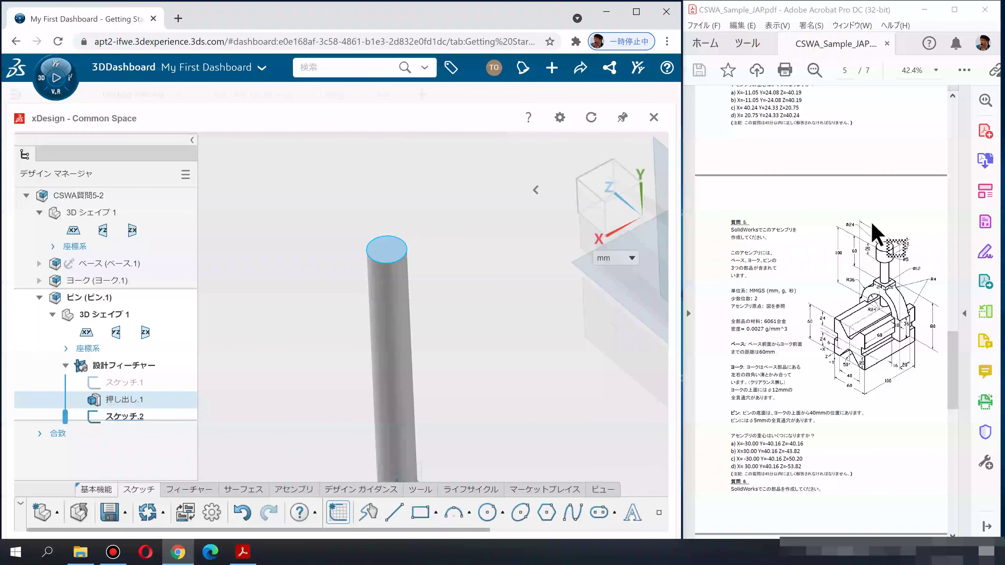
middle_drag(480, 365, 529, 363)
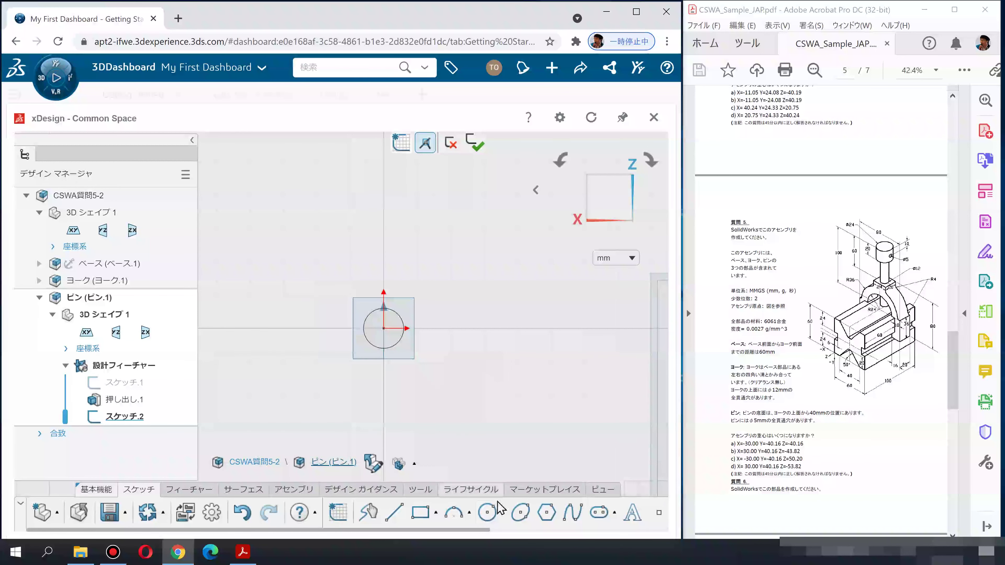
click(481, 509)
click(383, 328)
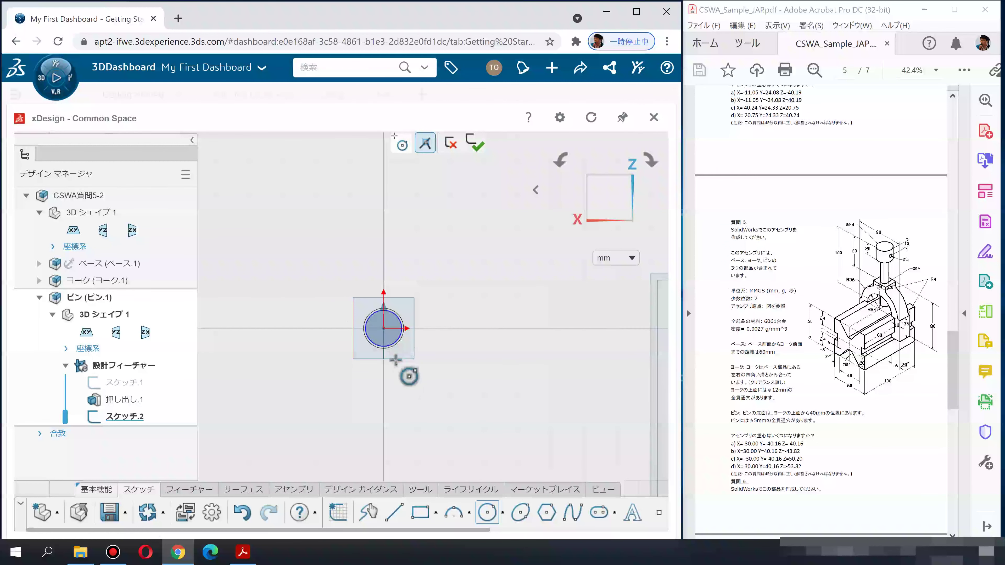
click(399, 374)
key(Escape)
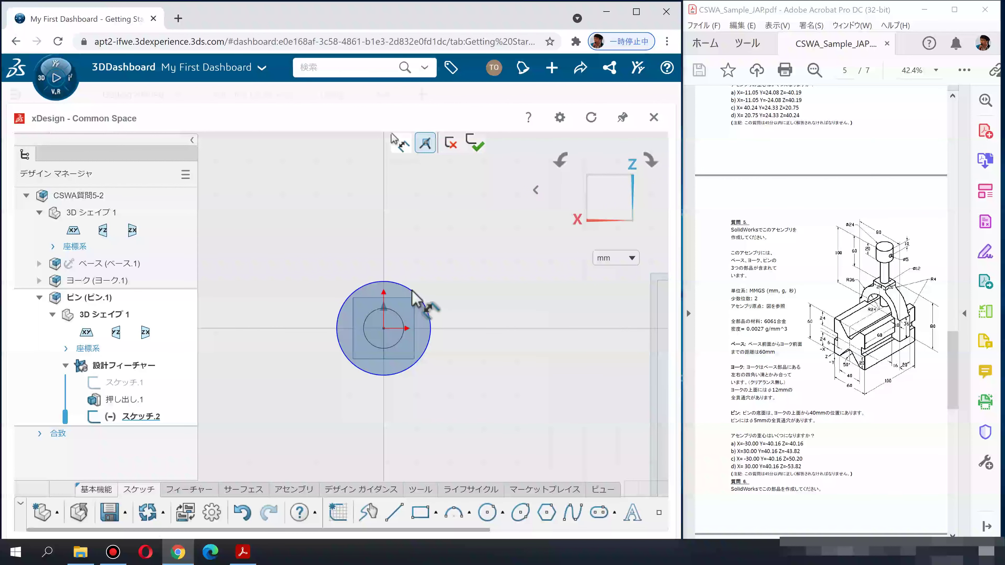
click(412, 292)
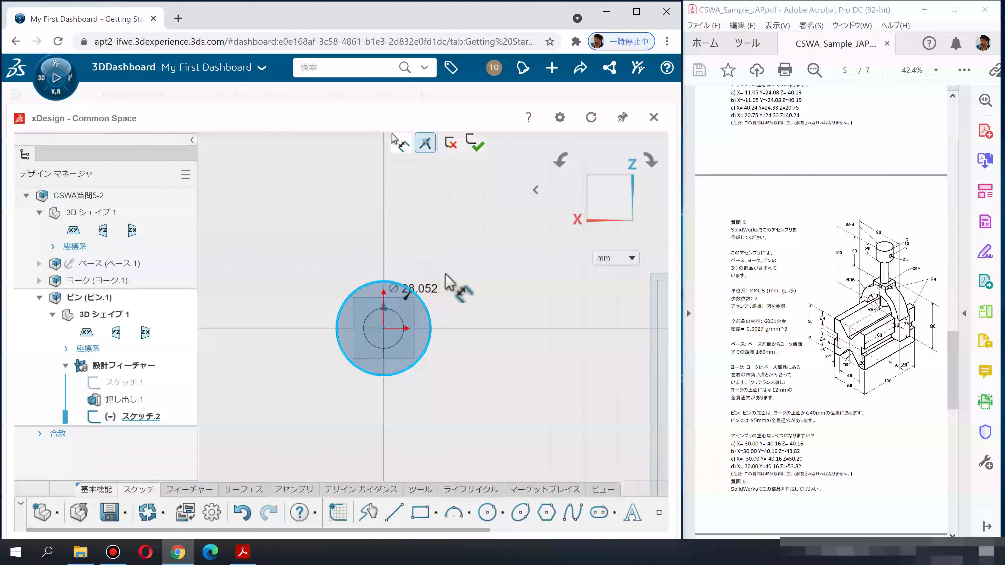
click(446, 272)
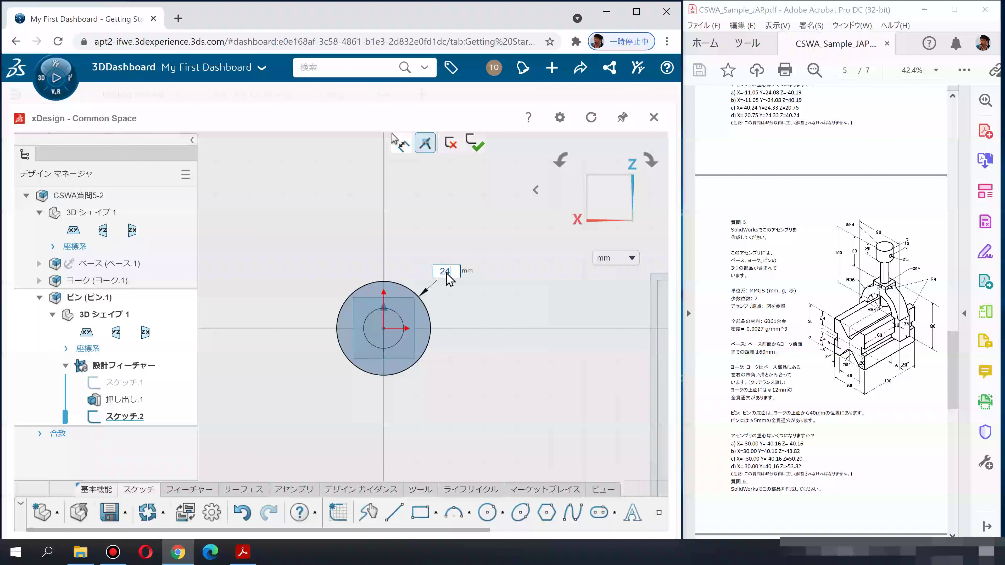
key(Return)
middle_drag(437, 410, 455, 280)
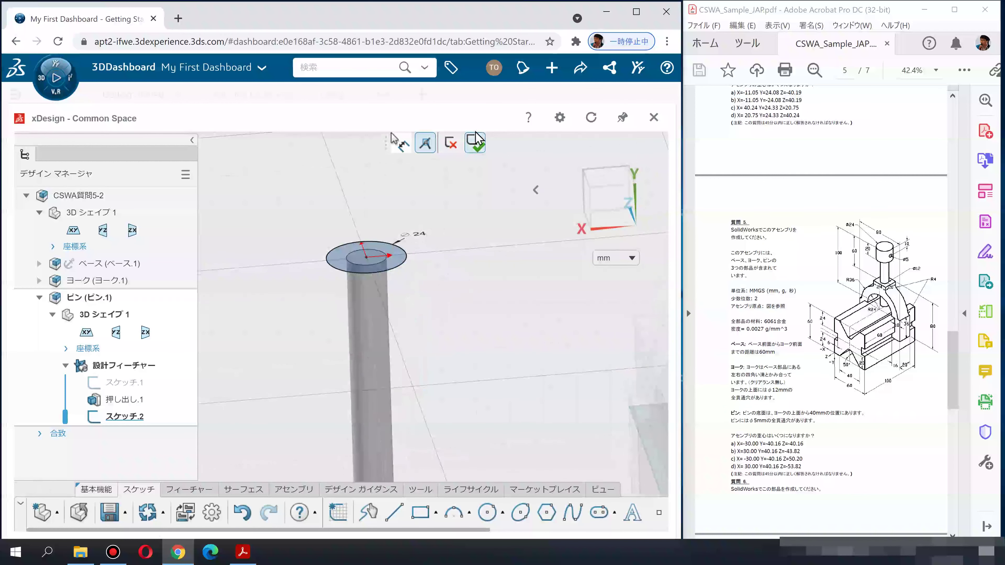
click(474, 150)
Extrude the 24 mm circle as a solid head, flipped to grow downward
click(196, 492)
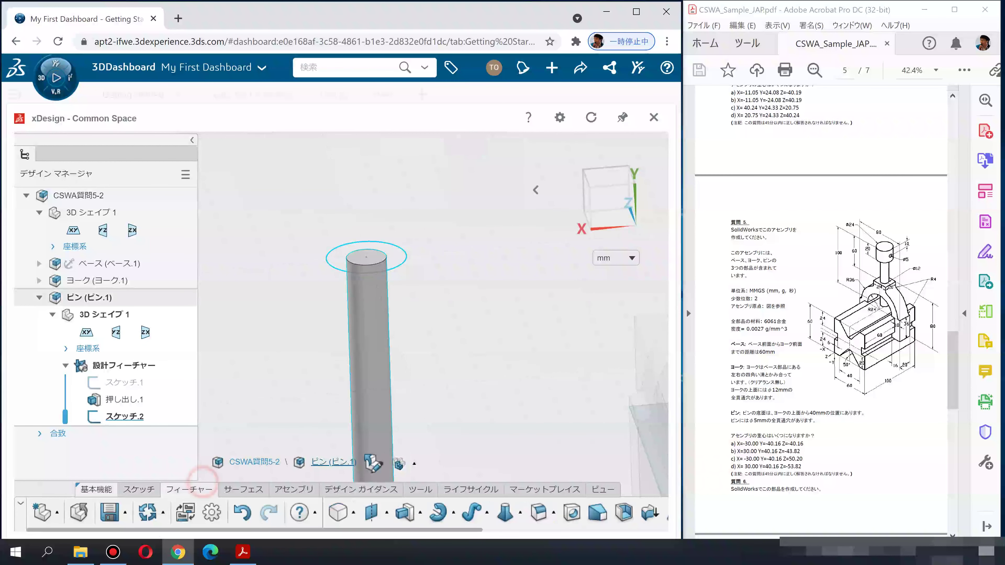
click(396, 260)
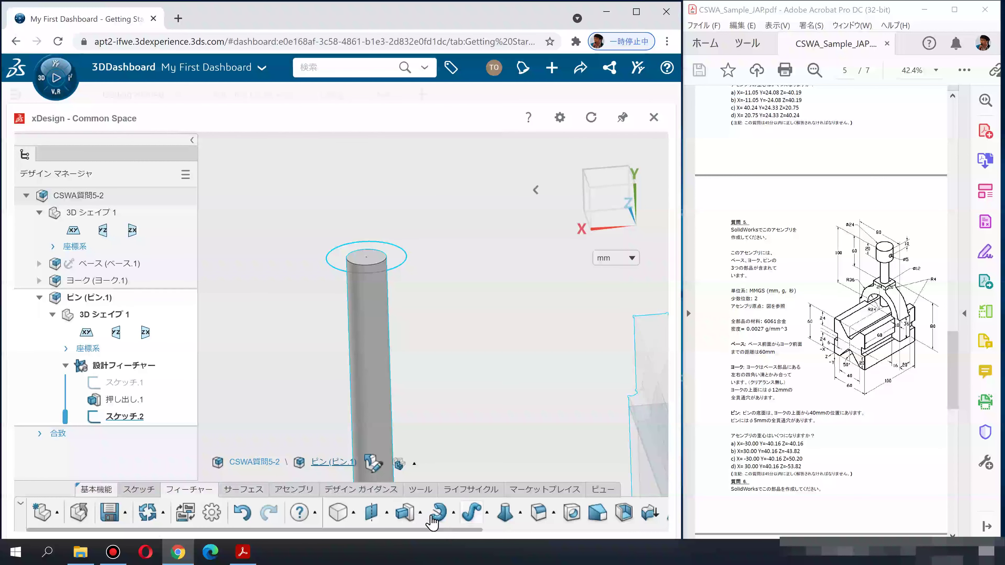
click(407, 513)
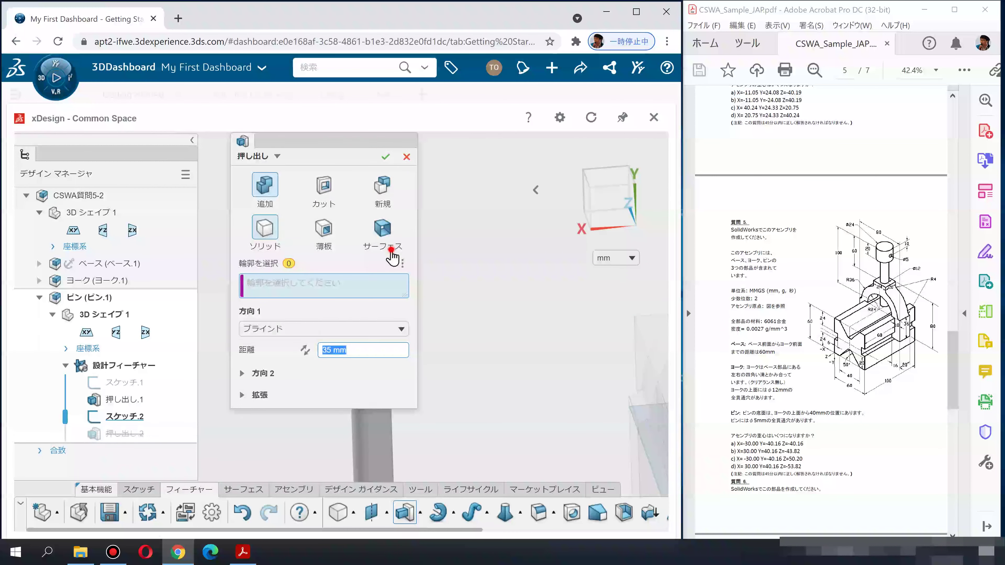
click(265, 229)
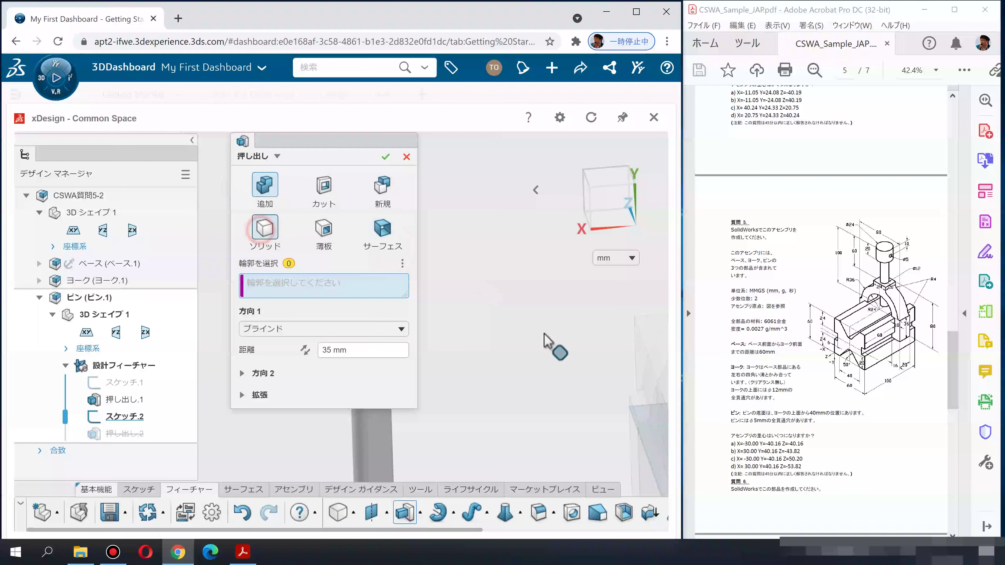
click(522, 271)
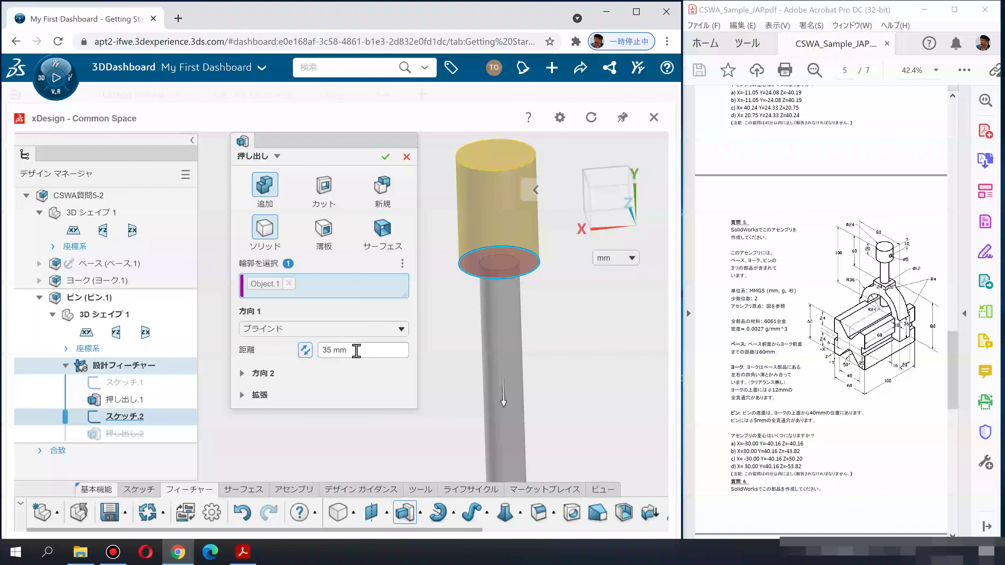
click(304, 350)
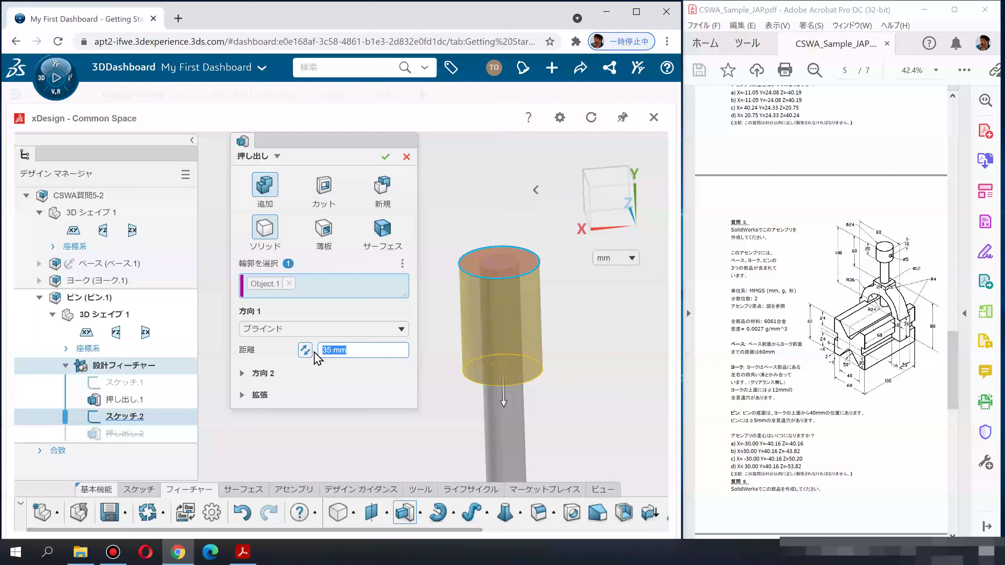
key(Return)
scroll(361, 329, down, 3)
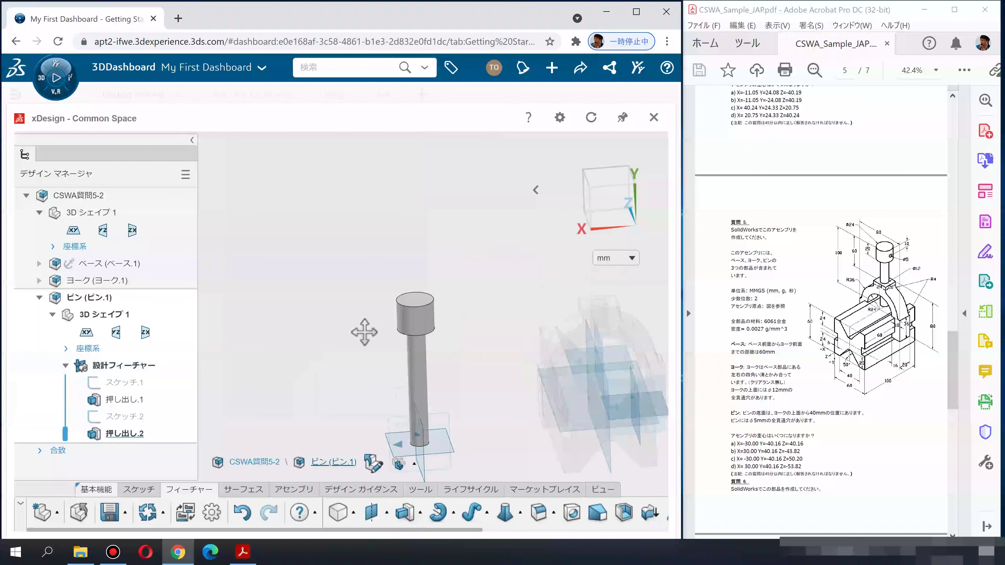
mouse_move(347, 321)
middle_down()
mouse_move(572, 431)
mouse_move(539, 359)
mouse_move(611, 366)
mouse_move(598, 378)
middle_up()
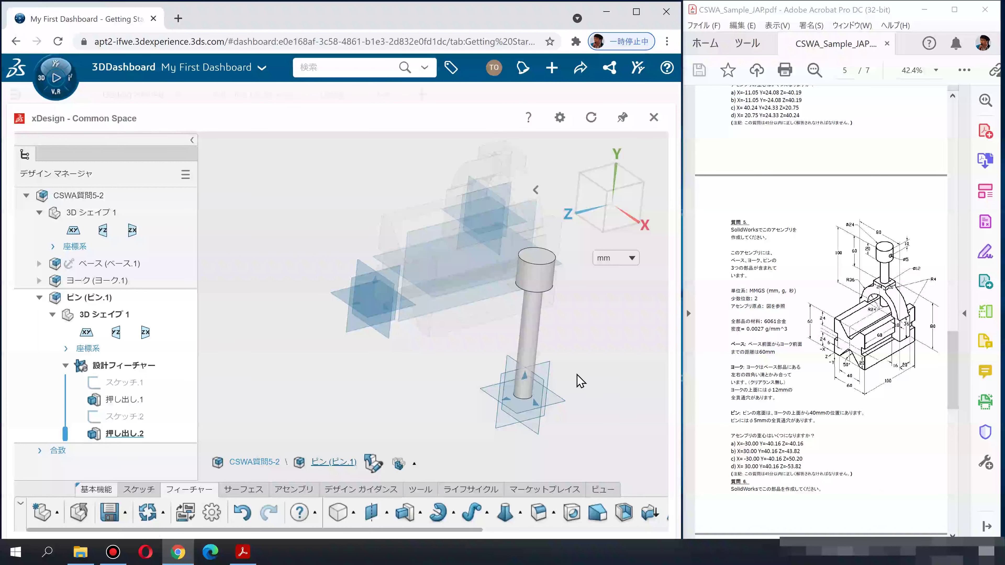
click(548, 383)
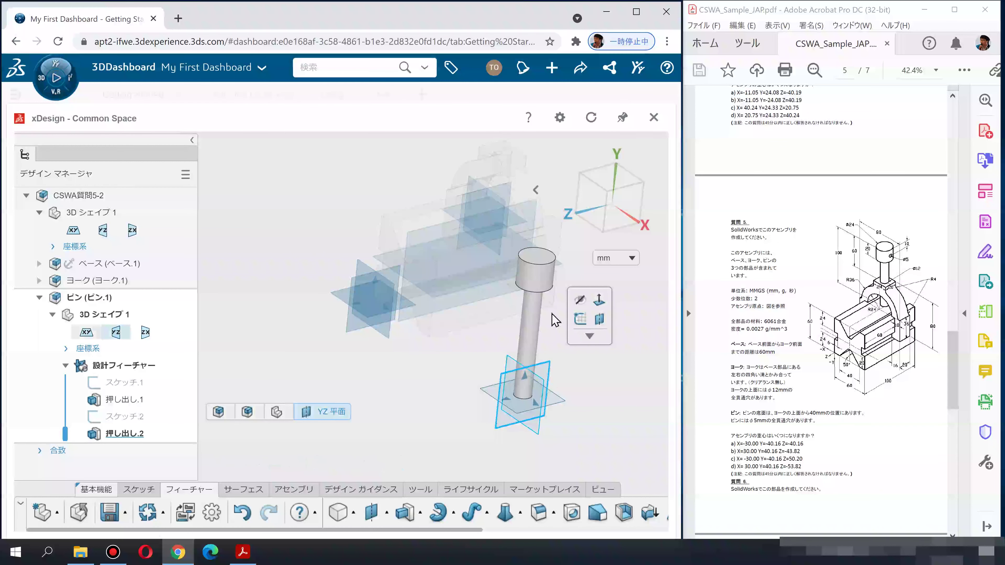
On the YZ plane, draw a horizontal construction line from the origin past the pin head
click(579, 320)
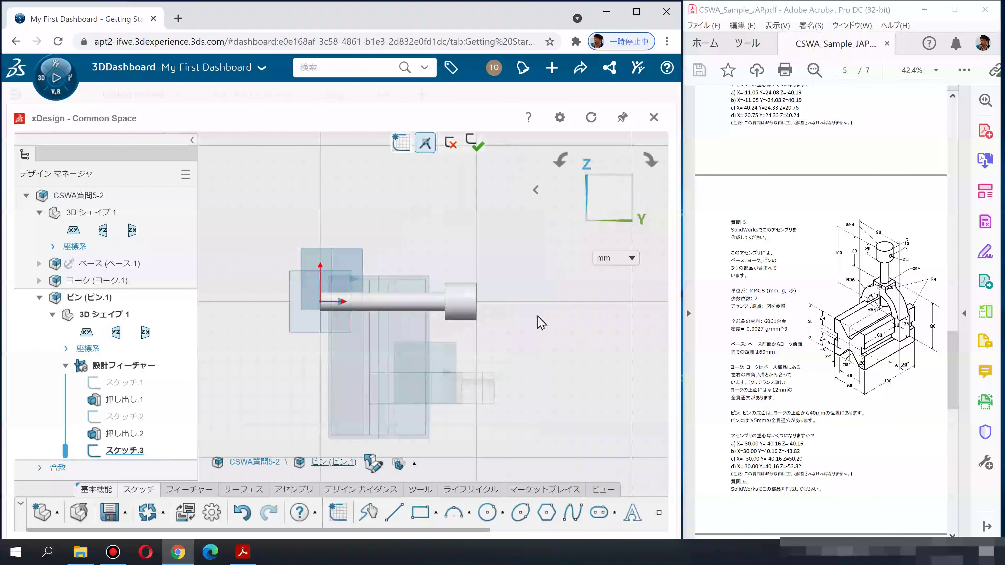
scroll(467, 303, up, 5)
click(487, 512)
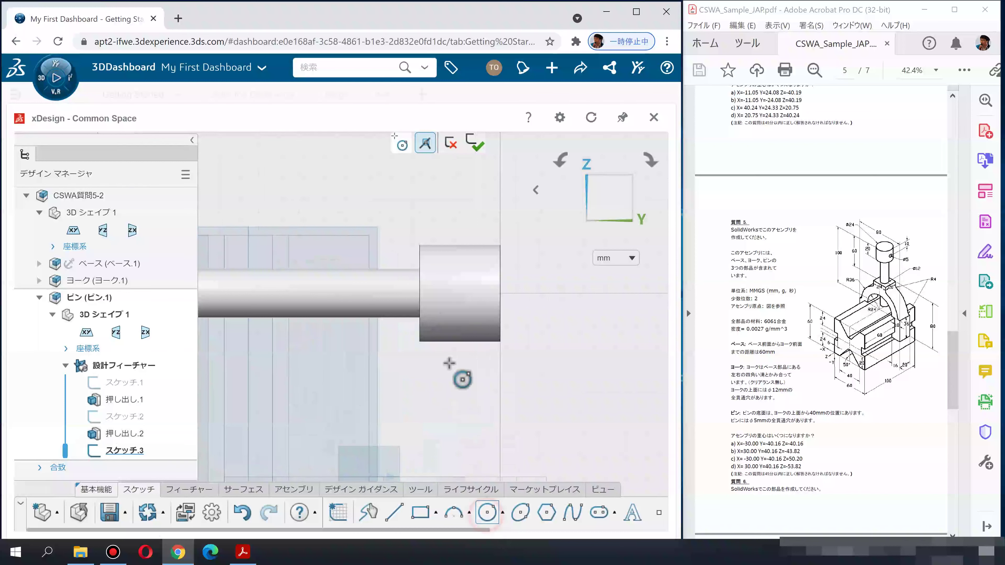
scroll(427, 315, down, 3)
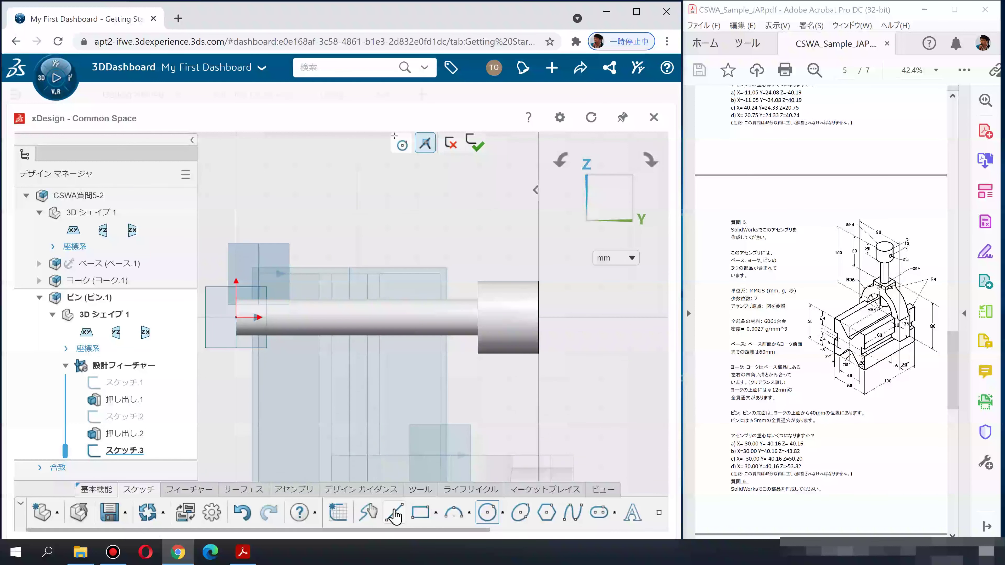
click(236, 316)
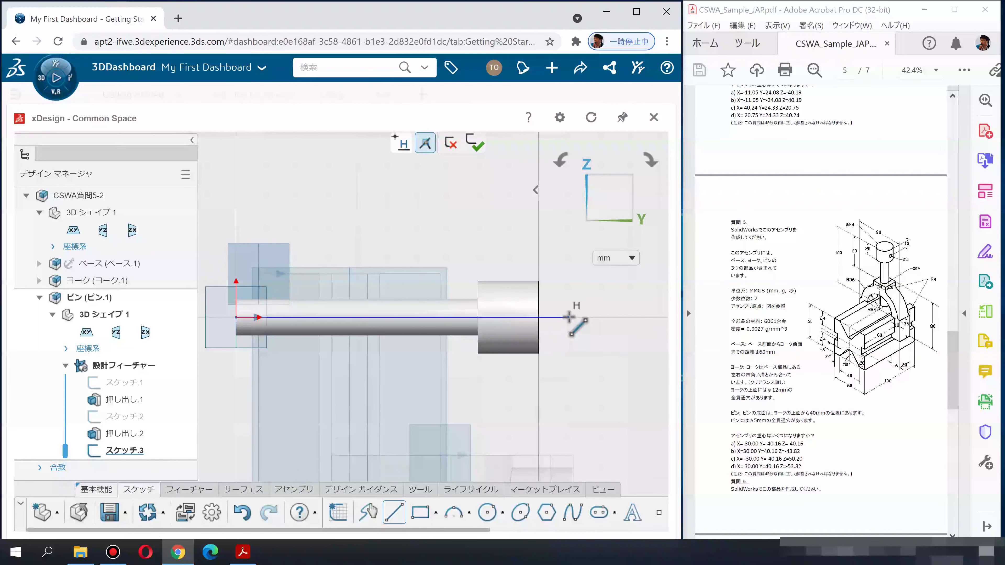
double_click(568, 316)
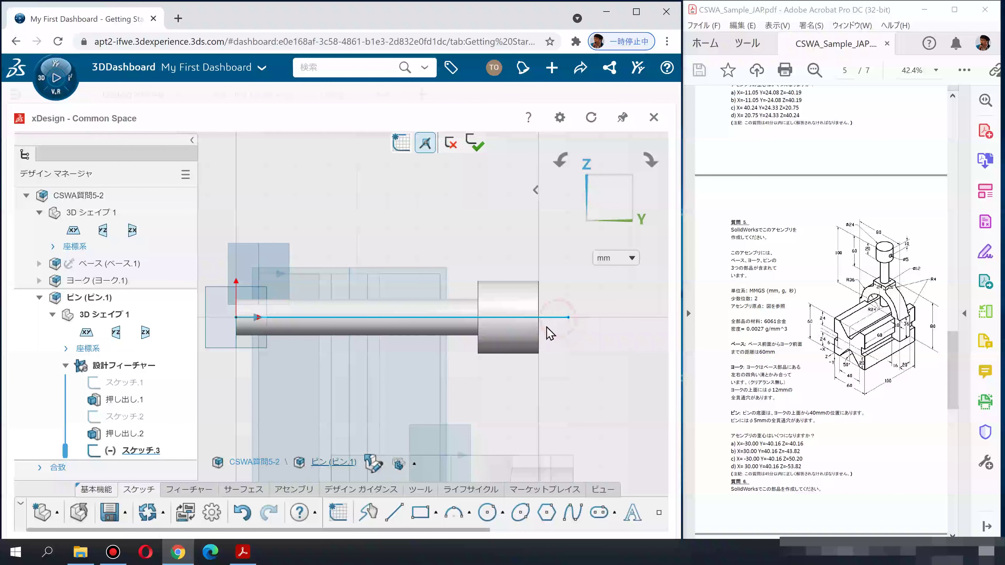
click(590, 272)
Add a Ø5 circle on the construction line, its centre 10 mm from the origin
click(487, 512)
click(507, 316)
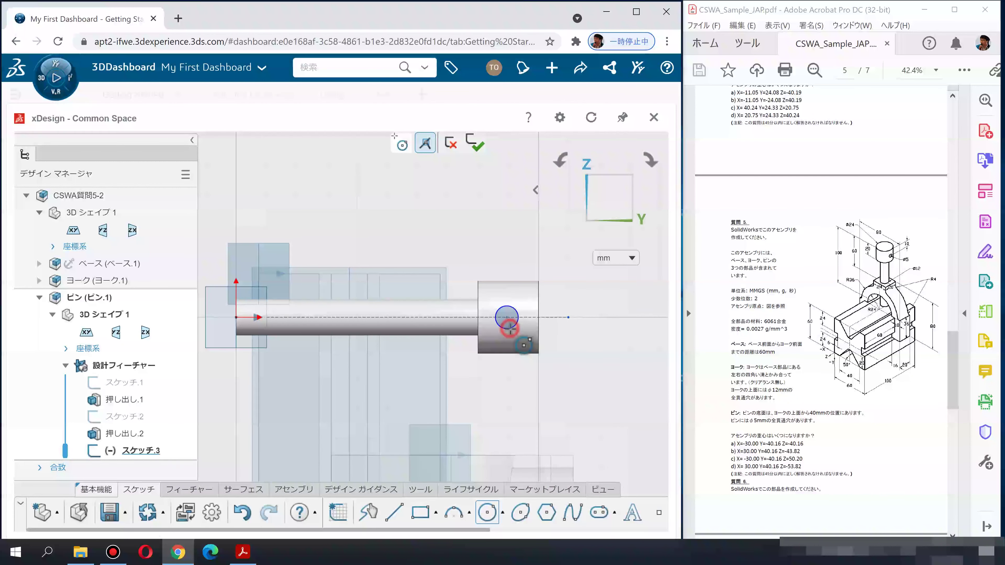
click(510, 329)
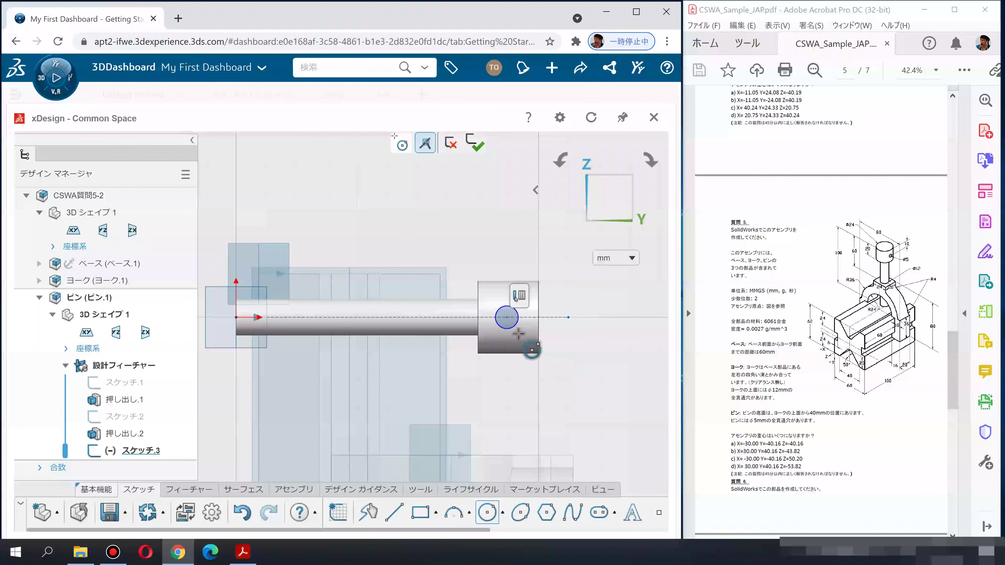
key(Escape)
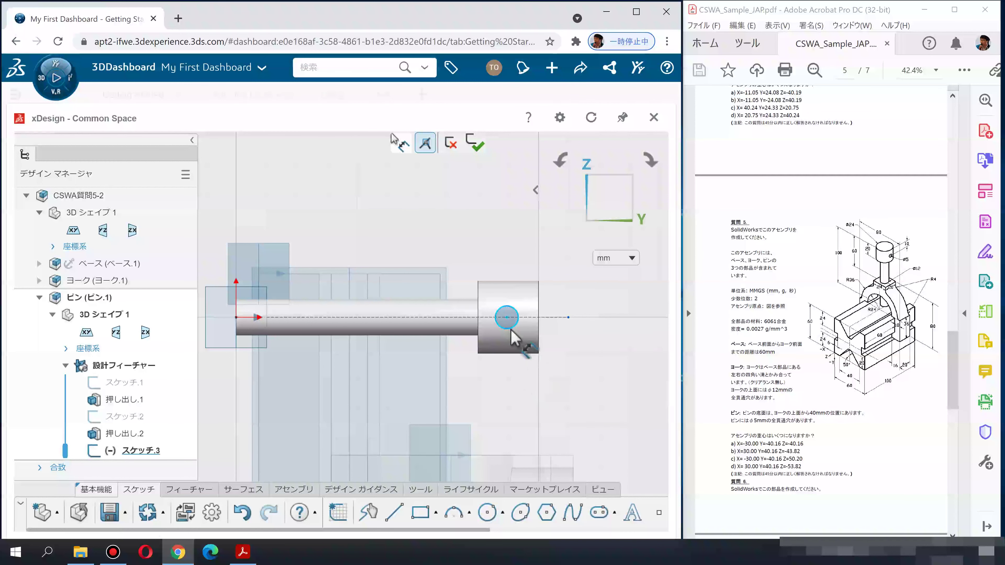
click(572, 375)
key(Return)
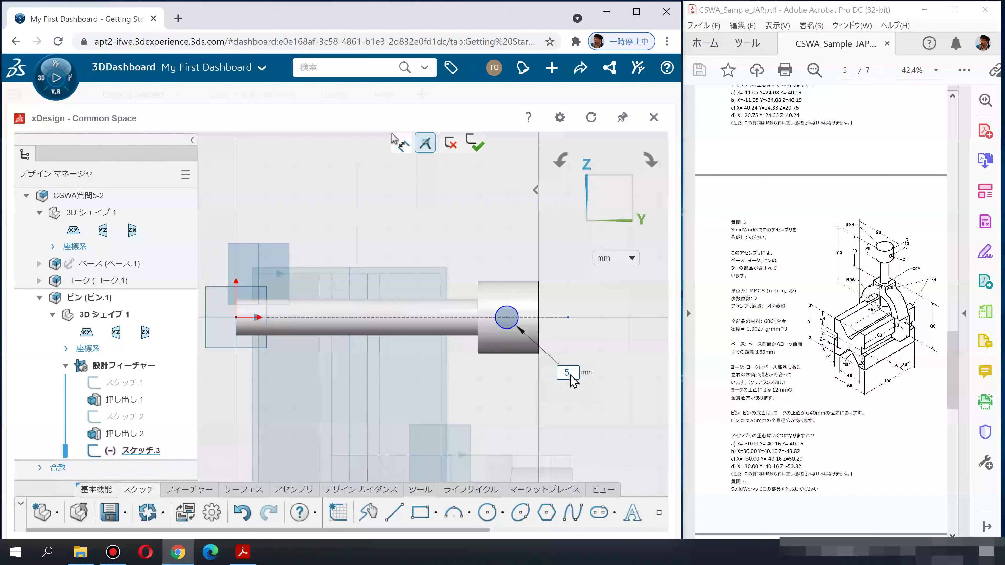
click(507, 317)
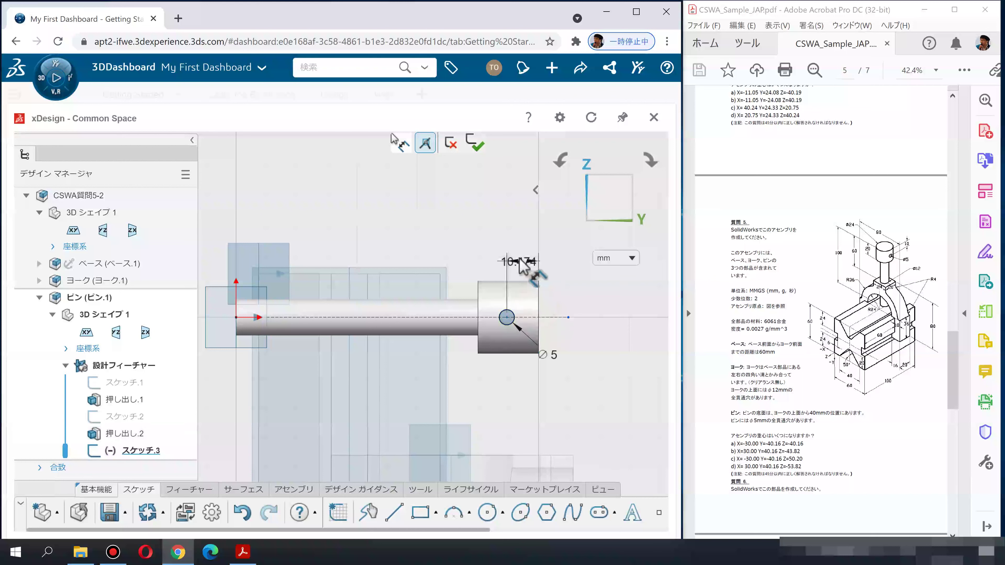
click(518, 258)
text(10)
key(Return)
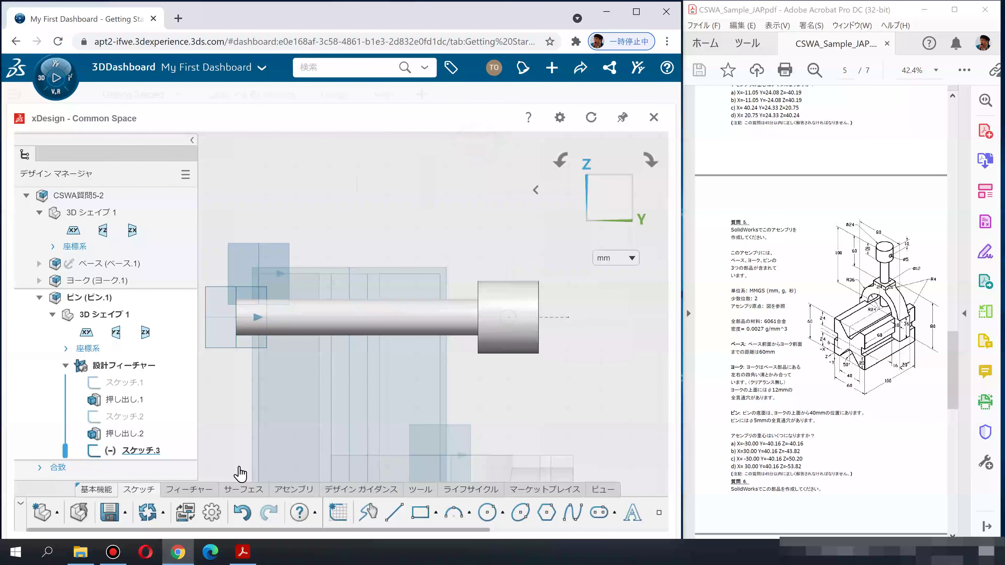
Cut the Ø5 hole Through All both directions in the pin head, then reactivate CSWA質問5-2
click(192, 489)
click(407, 514)
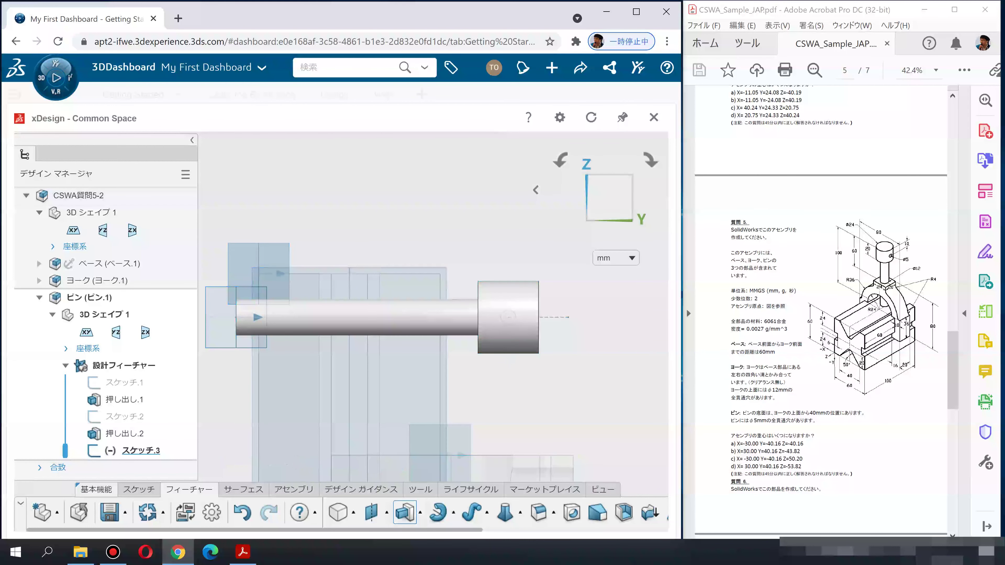
click(510, 320)
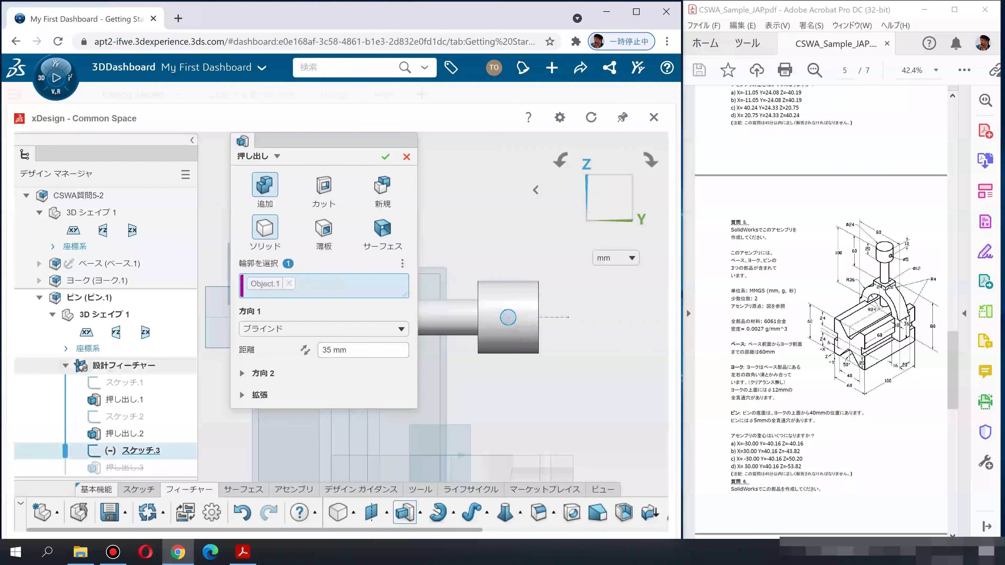
middle_drag(510, 319, 509, 444)
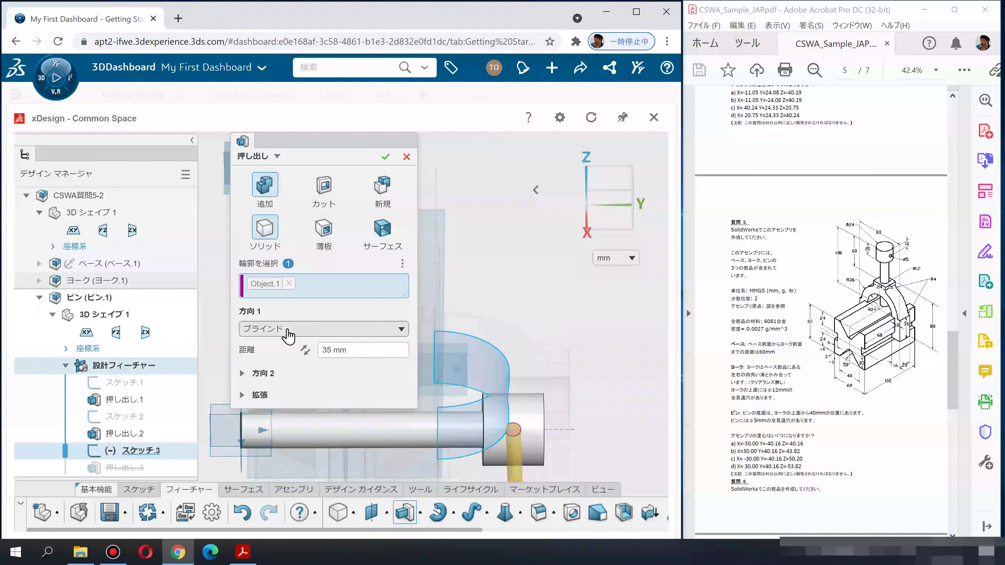
click(324, 329)
click(276, 378)
click(327, 188)
click(386, 157)
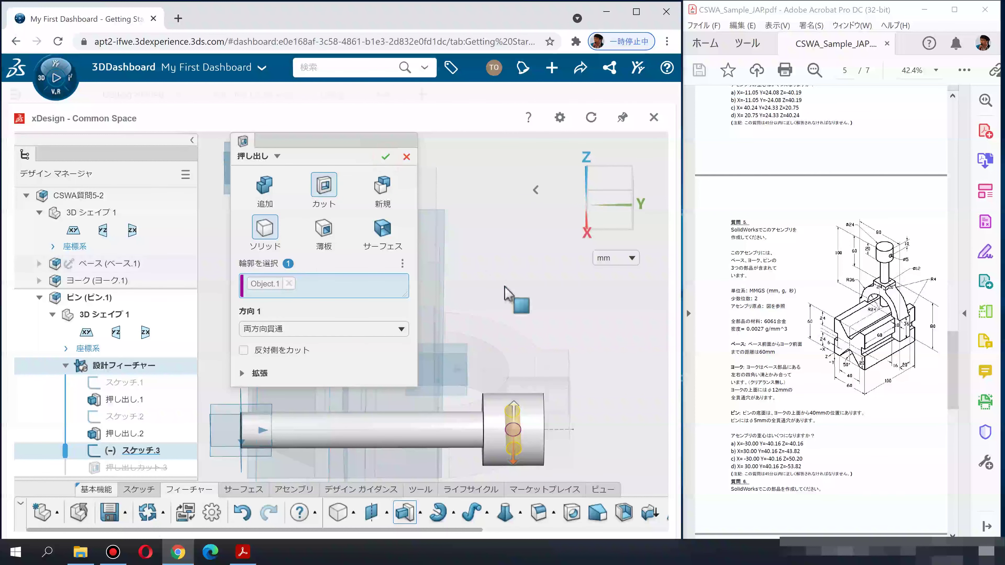
mouse_move(506, 291)
middle_down()
mouse_move(435, 270)
mouse_move(339, 282)
middle_up()
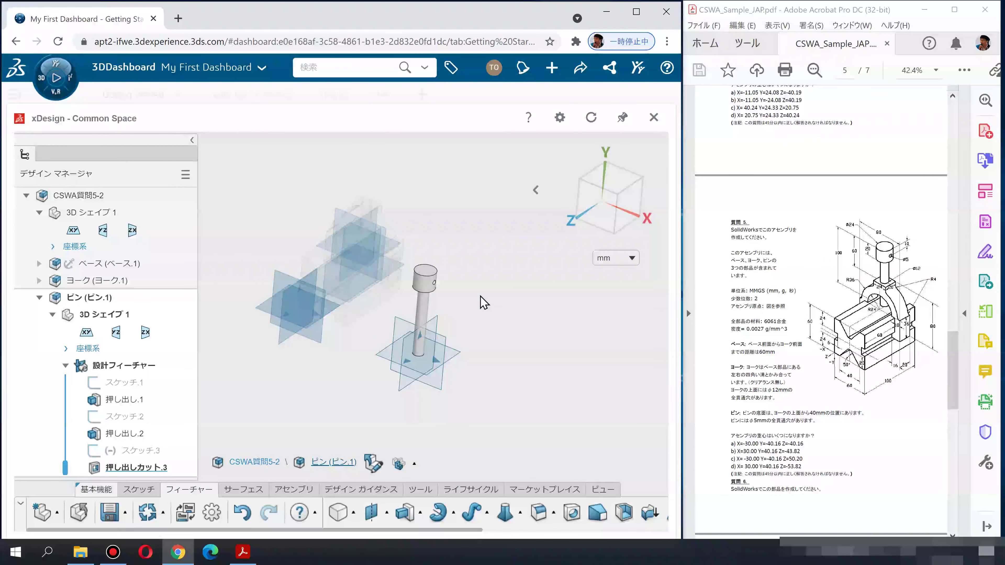
double_click(78, 195)
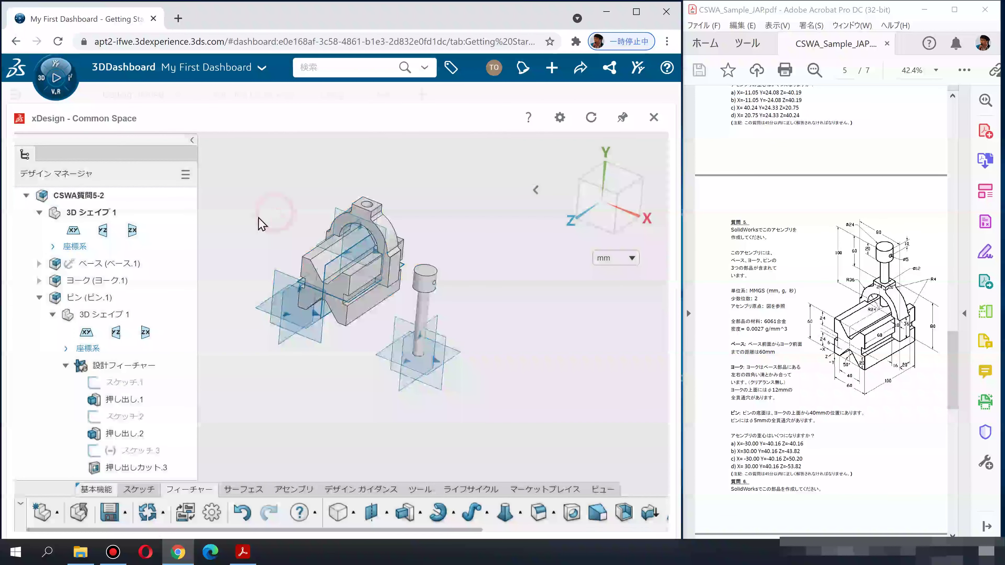
middle_drag(257, 228, 340, 469)
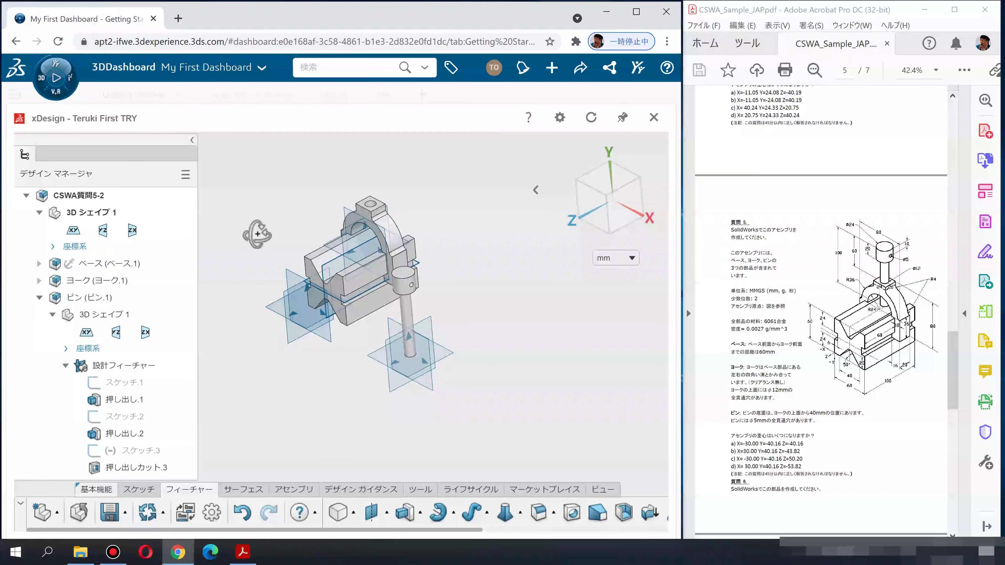
Add a concentric mate seating the pin's shaft in the yoke's Ø12 top hole
click(295, 491)
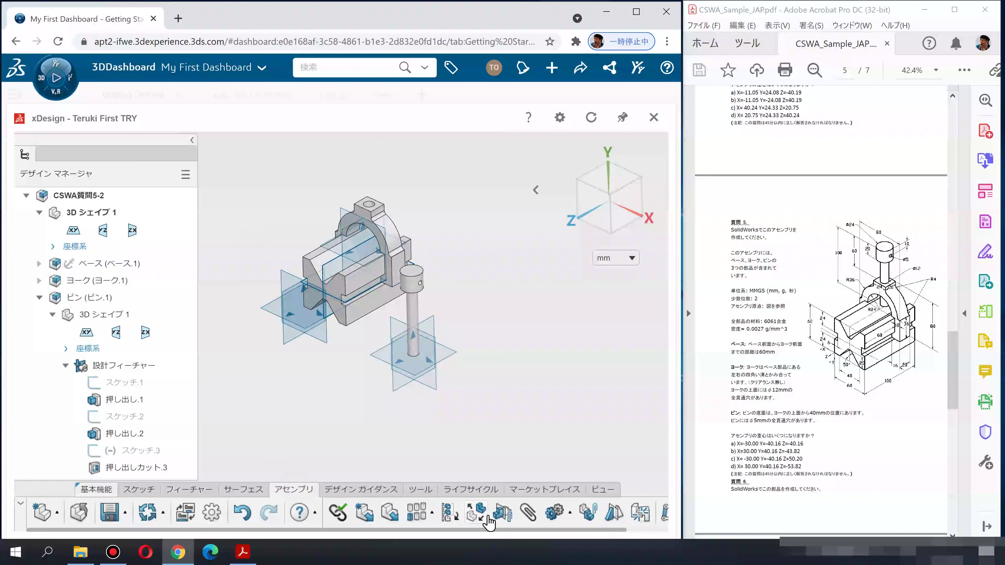
click(530, 521)
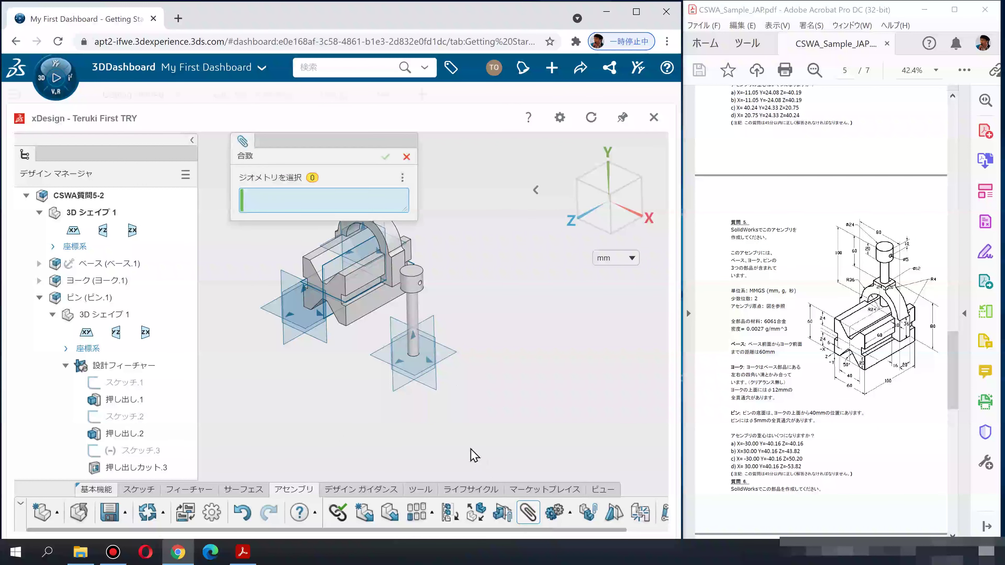
middle_drag(451, 380, 467, 314)
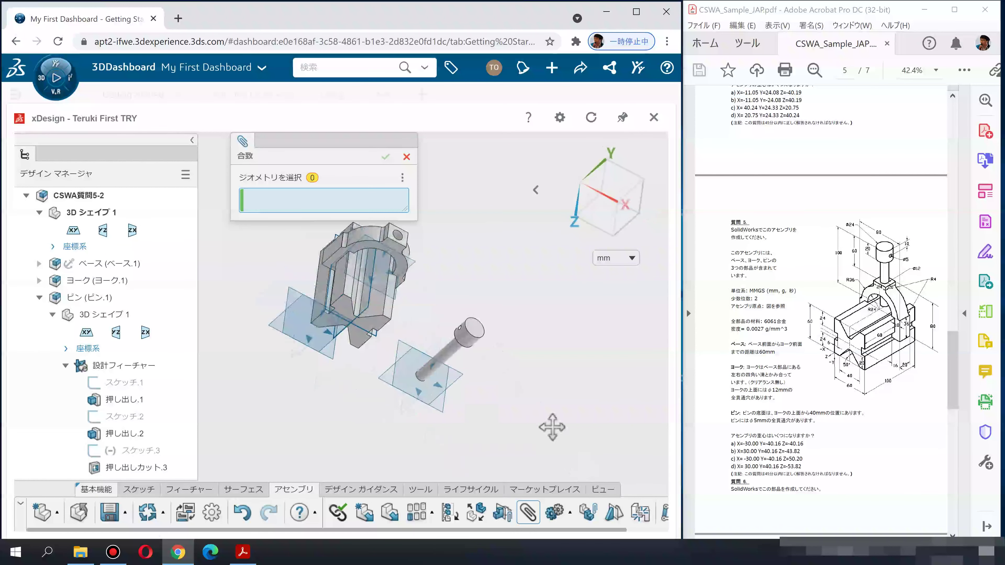
mouse_move(471, 292)
middle_down()
mouse_move(444, 242)
mouse_move(435, 248)
middle_up()
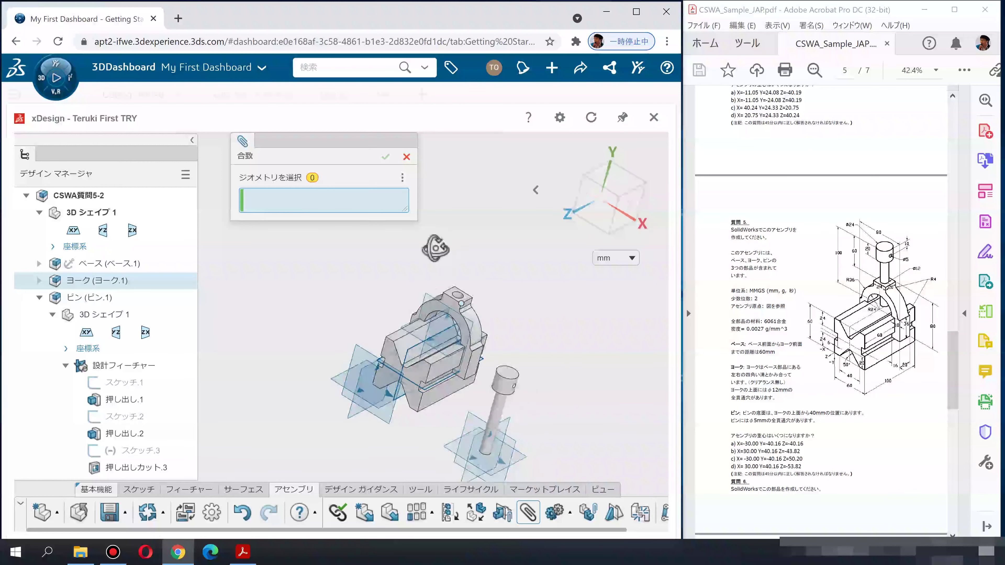
click(473, 319)
scroll(449, 284, up, 3)
click(449, 281)
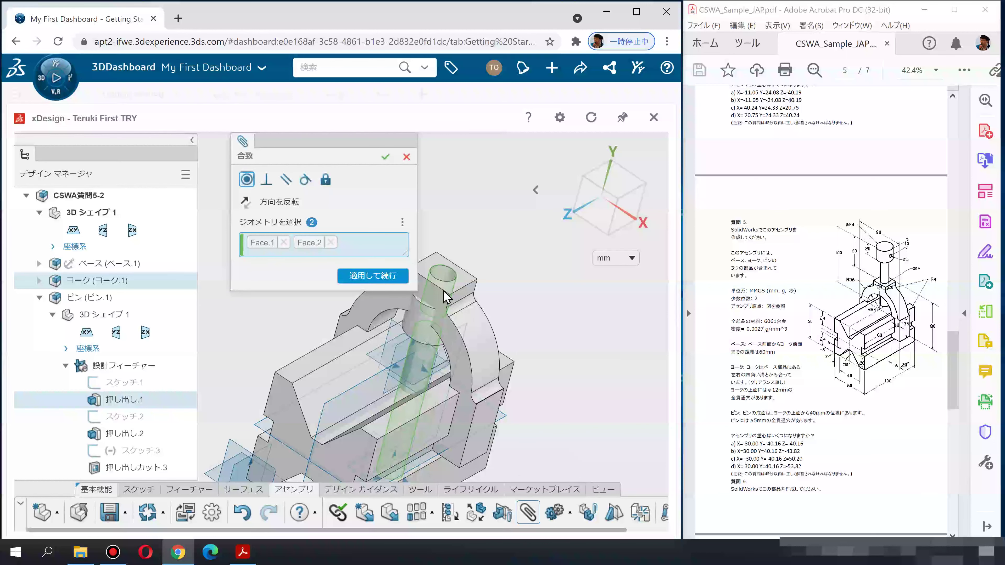
click(359, 276)
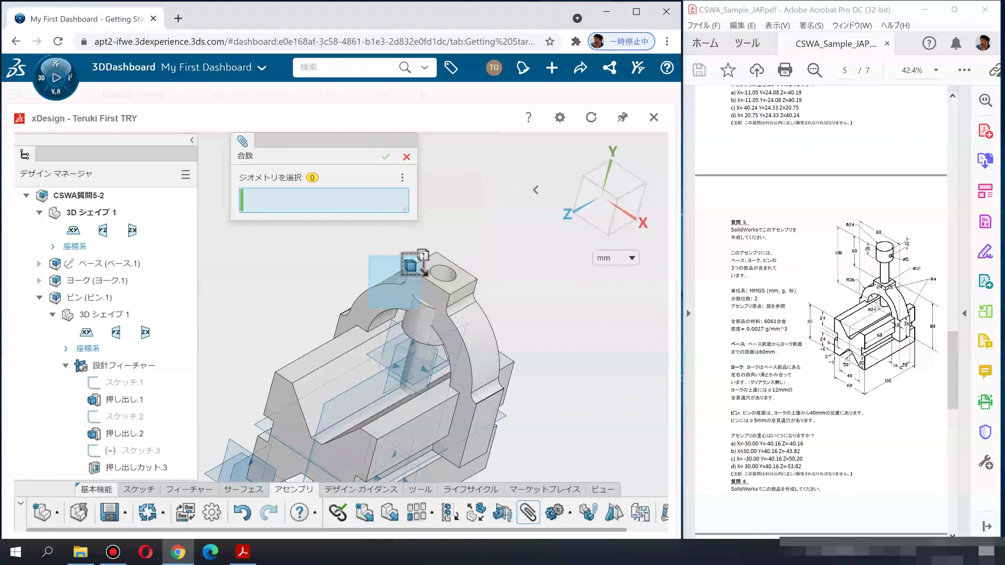
click(406, 157)
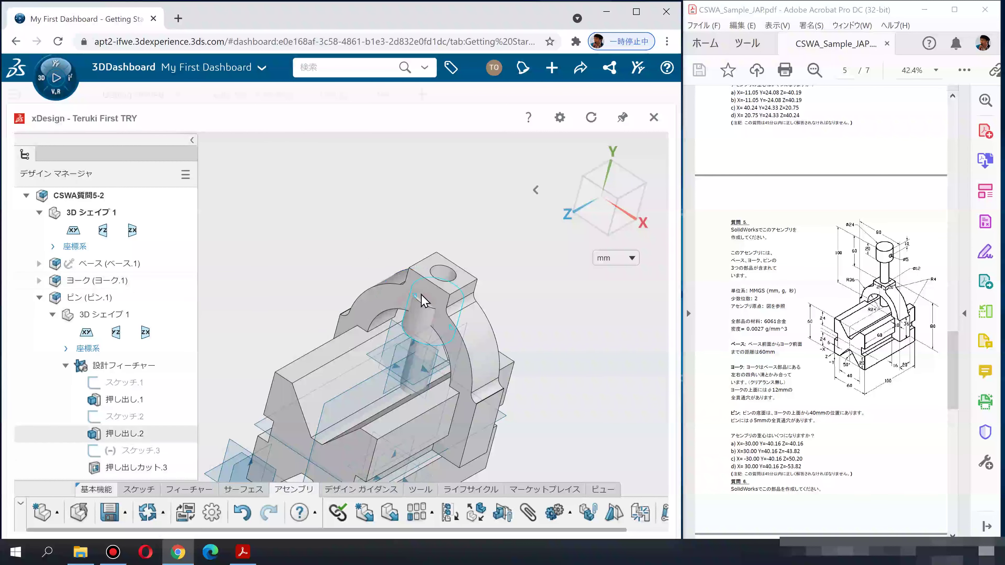
Add a −60 mm distance mate between the yoke's top face and the pin's top face
drag(448, 244, 497, 225)
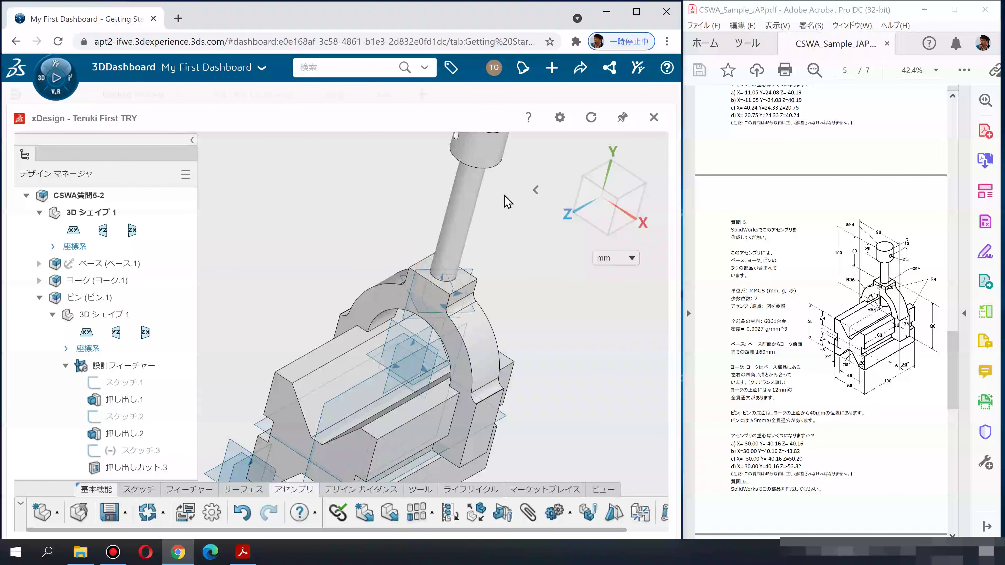
click(528, 512)
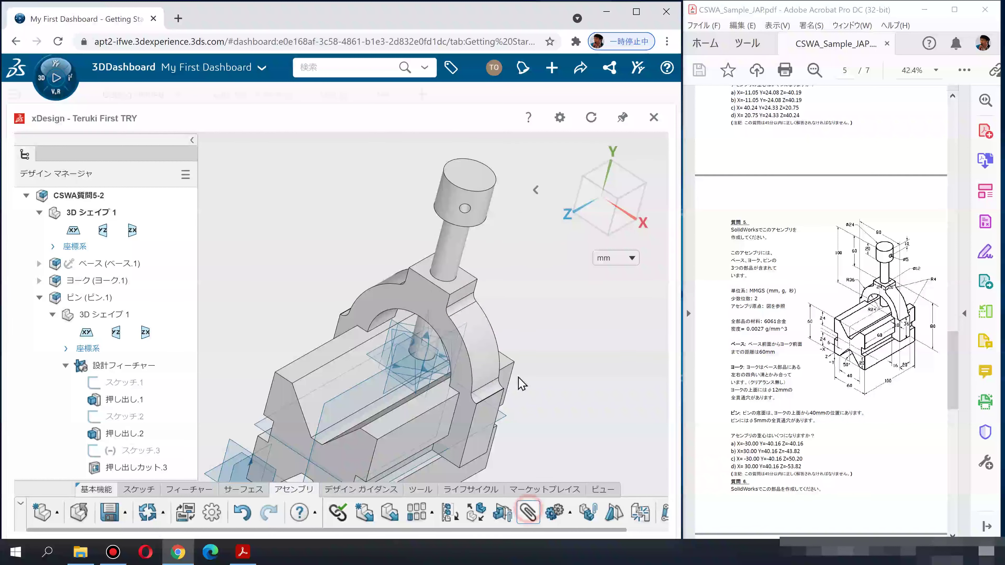
click(468, 280)
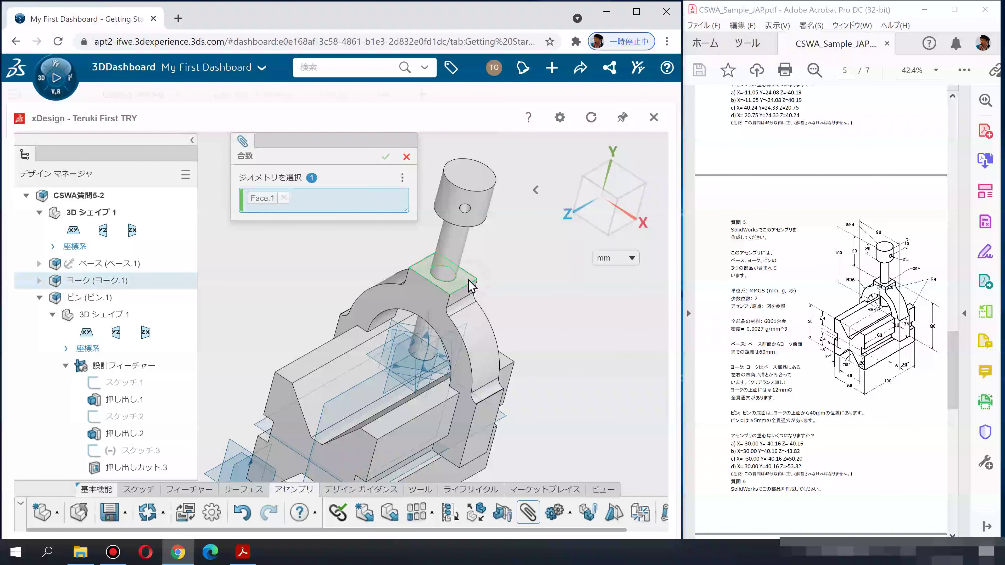
click(478, 178)
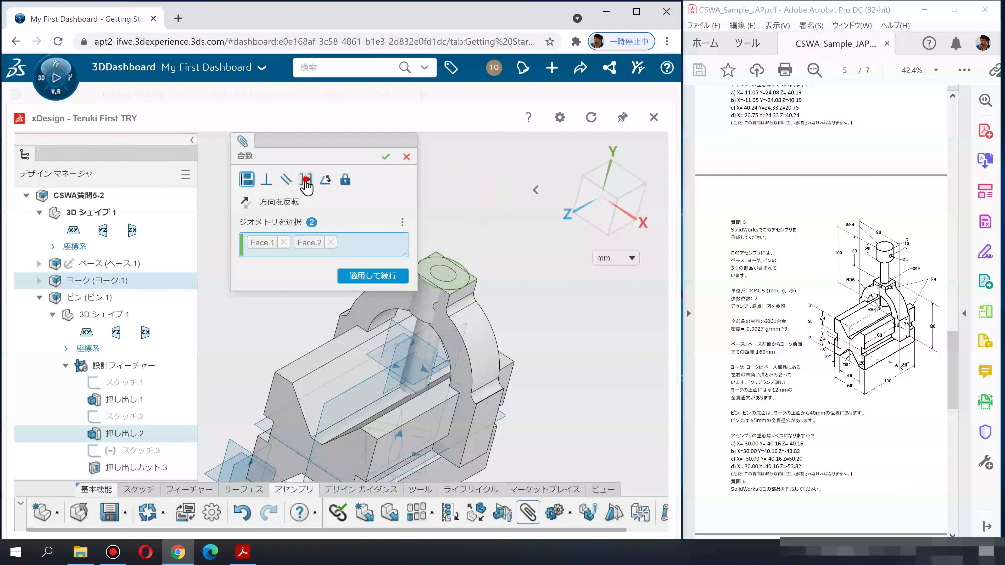
click(305, 179)
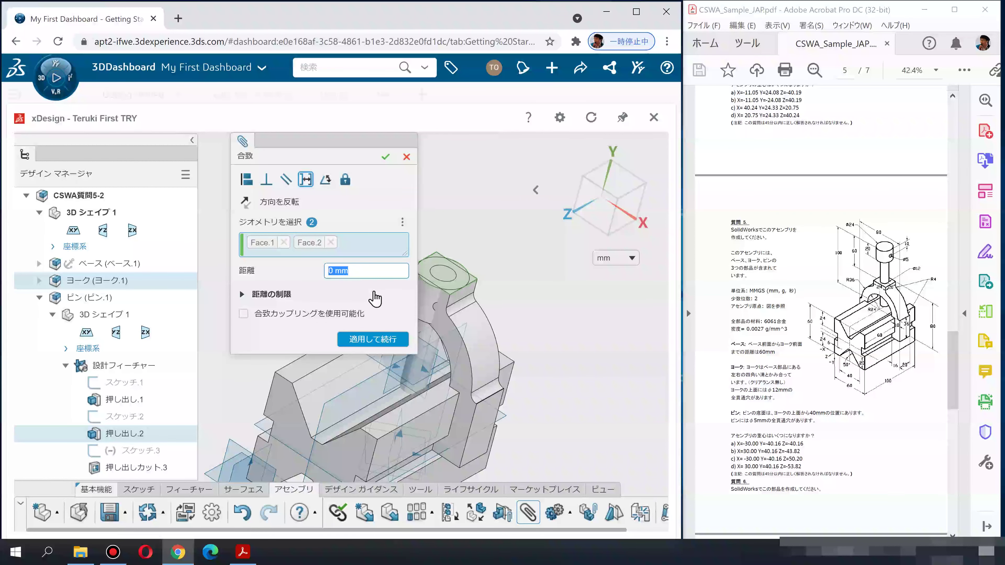
text(0)
key(Return)
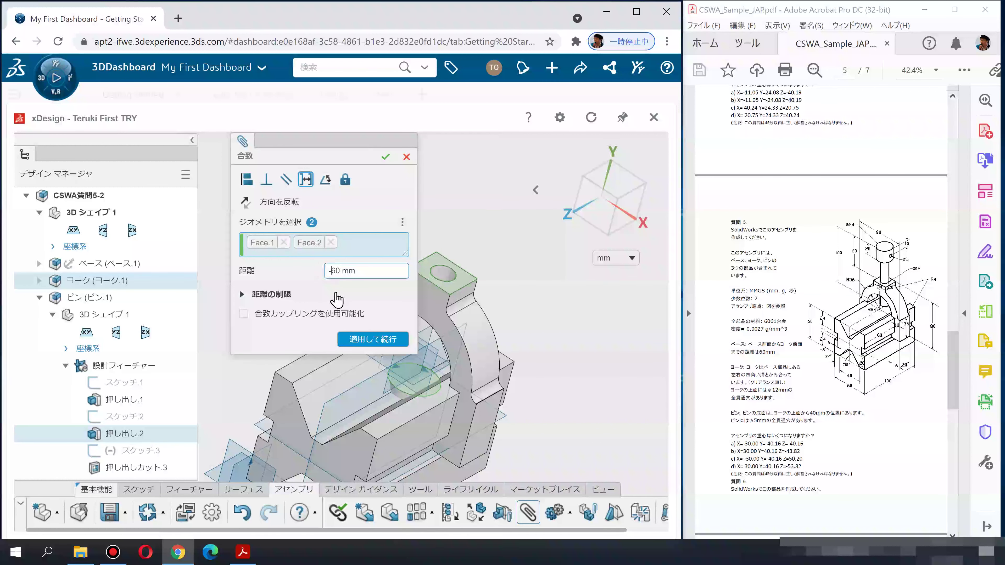
key(Return)
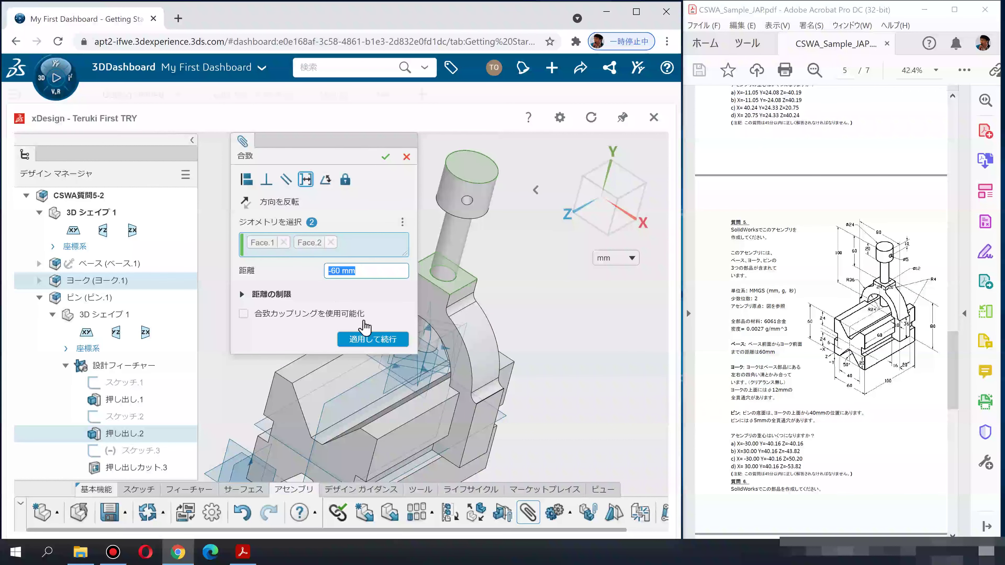
click(367, 339)
mouse_move(492, 292)
middle_down()
mouse_move(478, 324)
mouse_move(507, 315)
mouse_move(491, 282)
mouse_move(534, 299)
mouse_move(518, 294)
middle_up()
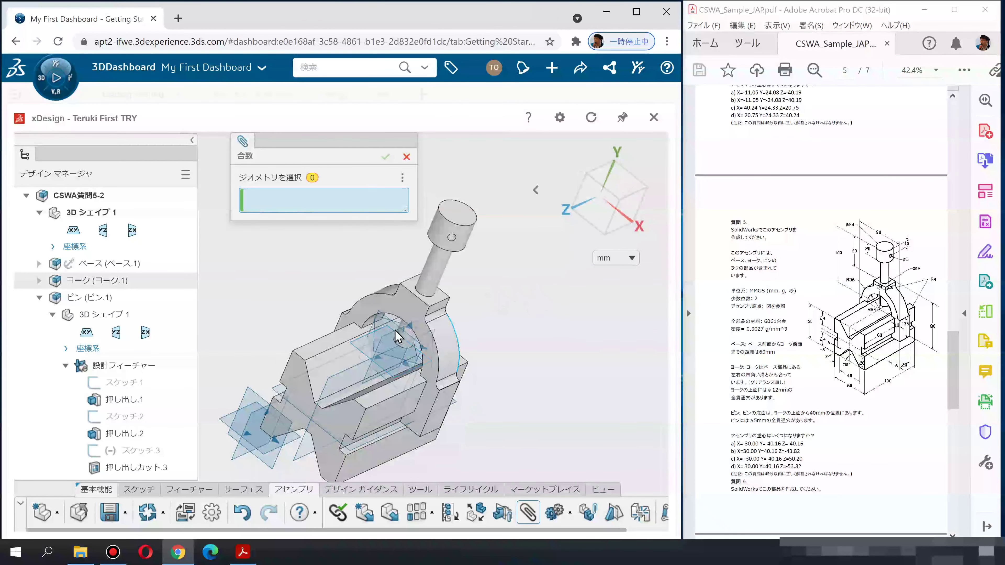
Mate the pin's YZ plane to the base's Plane 1 to fix its rotation
scroll(397, 330, up, 3)
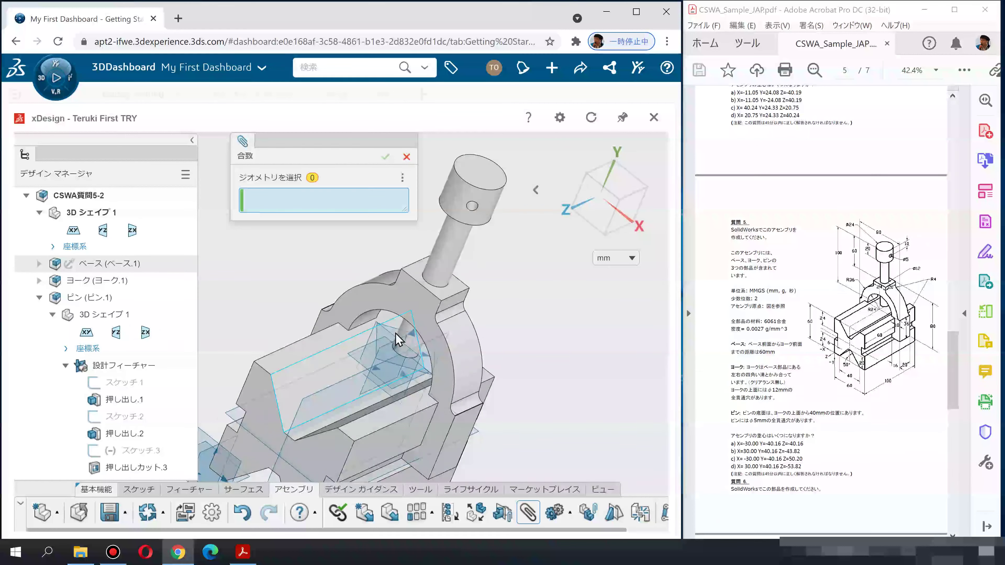
scroll(390, 336, up, 3)
scroll(364, 356, up, 3)
mouse_move(390, 368)
middle_down()
mouse_move(414, 366)
mouse_move(418, 392)
middle_up()
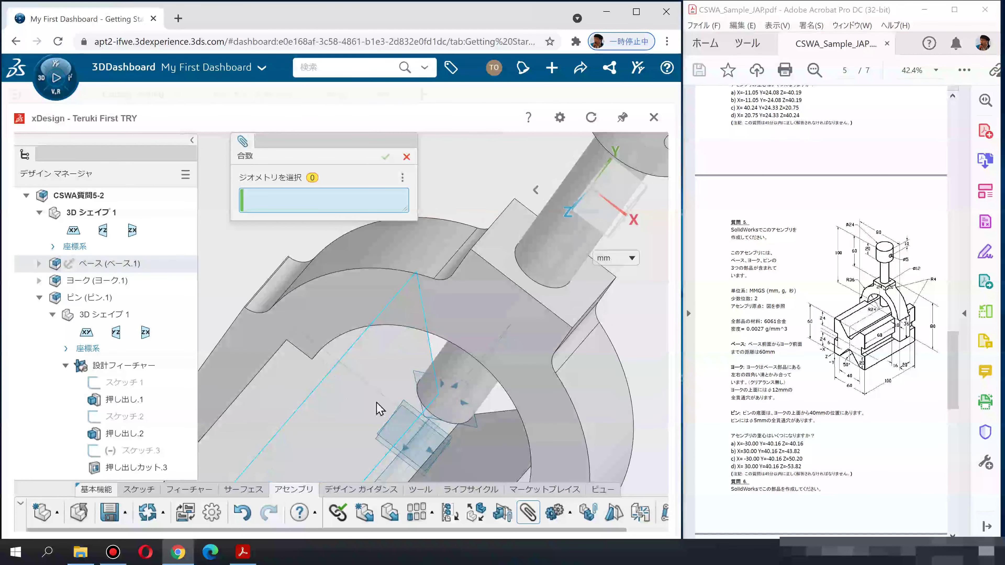
mouse_move(348, 414)
middle_down()
mouse_move(352, 341)
mouse_move(364, 339)
middle_up()
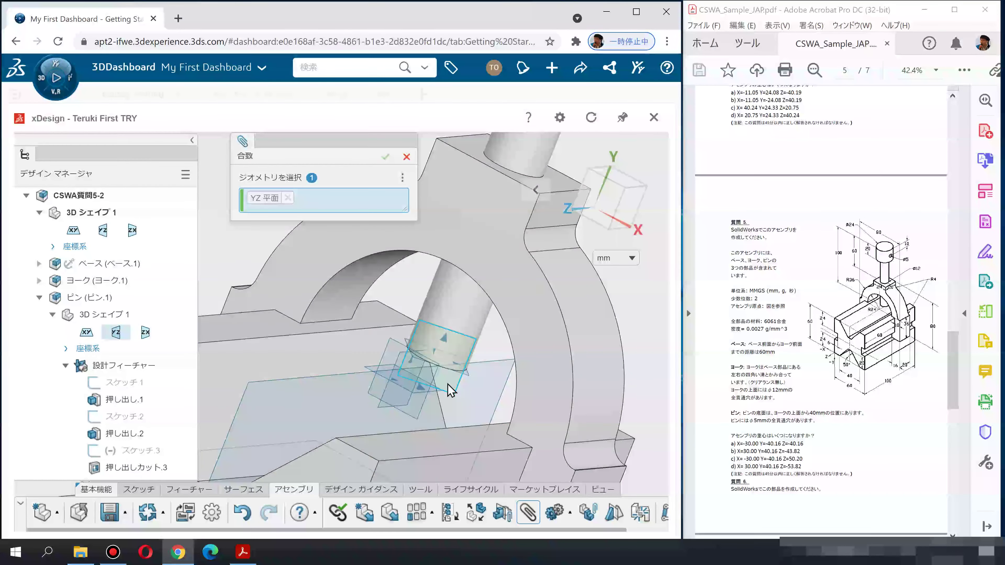
scroll(437, 359, down, 3)
middle_drag(553, 369, 527, 402)
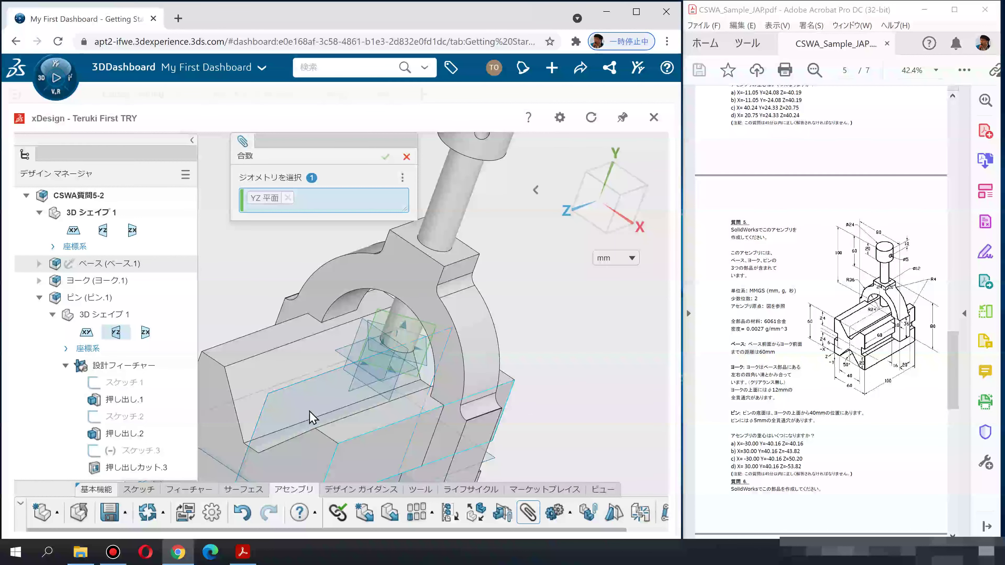
click(305, 388)
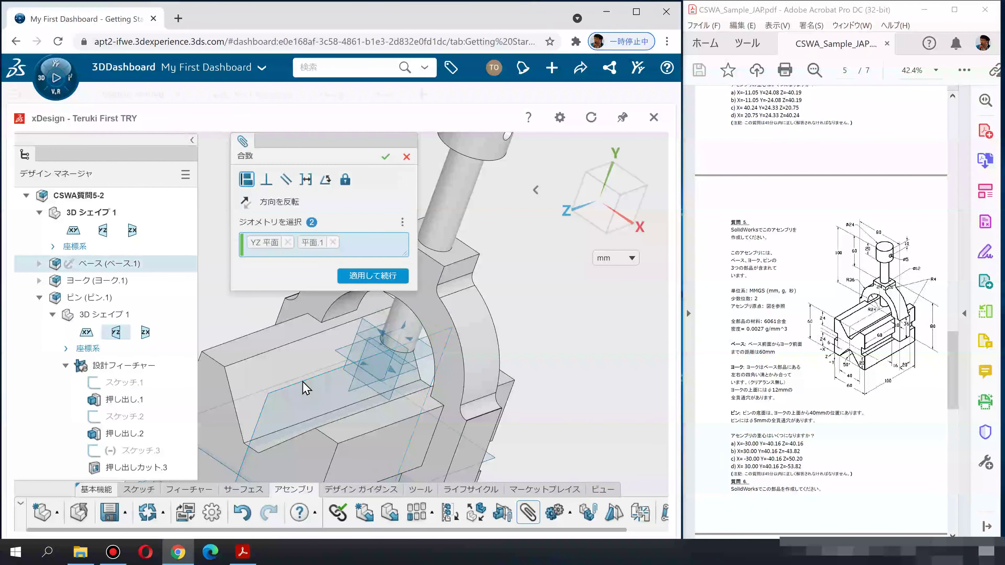
click(359, 273)
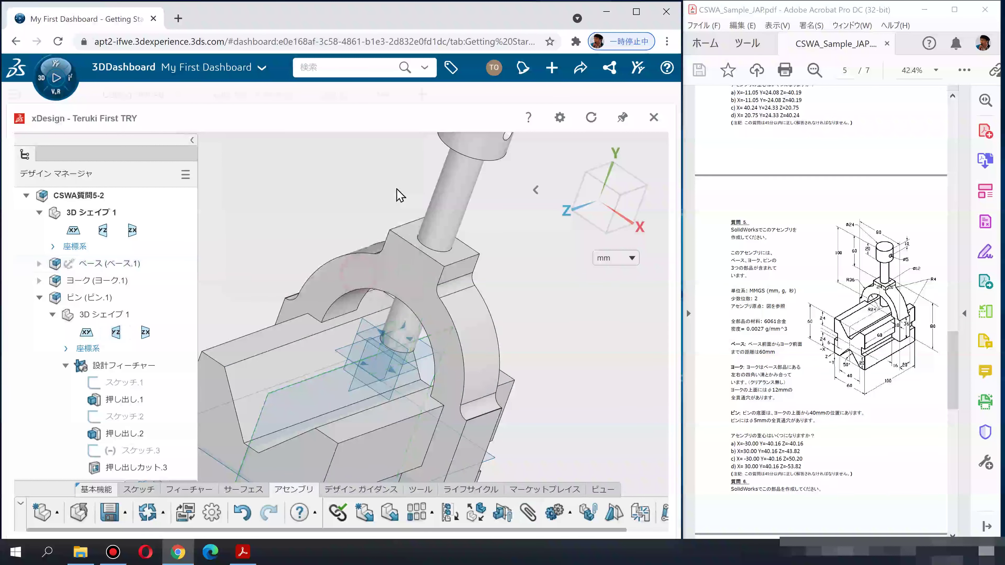
click(406, 156)
scroll(505, 242, down, 3)
scroll(507, 278, down, 3)
middle_drag(491, 289, 429, 236)
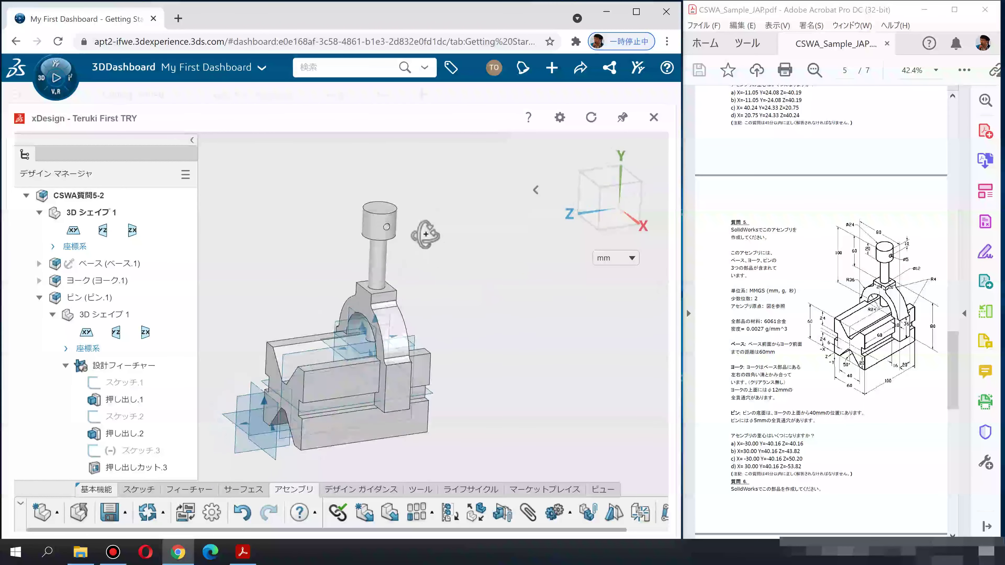
Reorient the view to an isometric angle and hide the reference planes
click(605, 218)
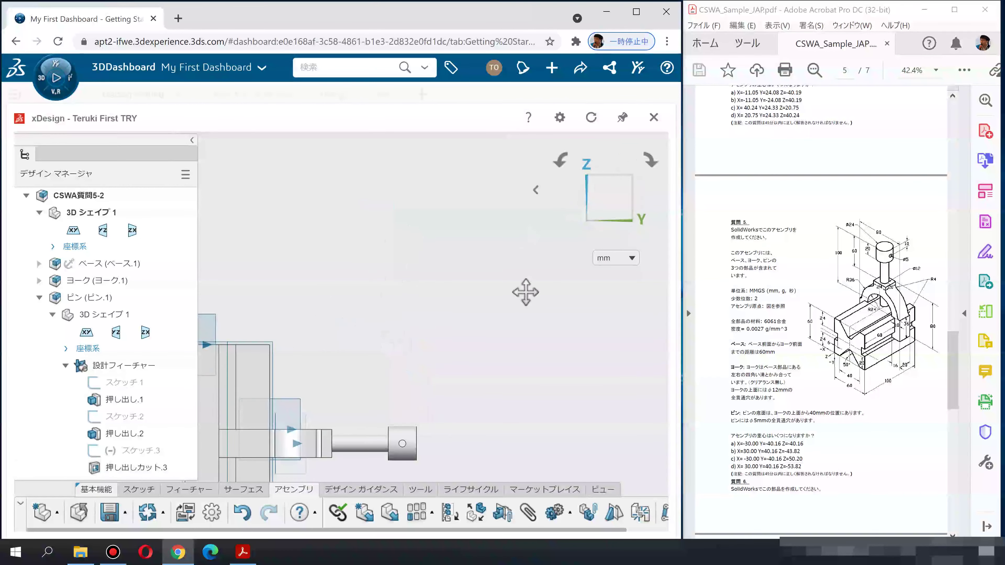
click(560, 160)
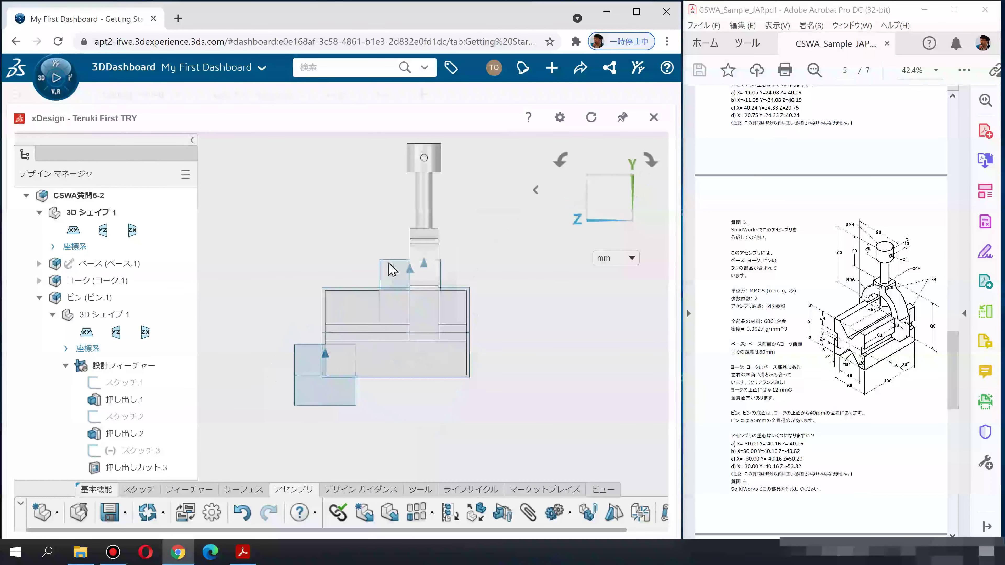
mouse_move(432, 210)
middle_down()
mouse_move(517, 360)
mouse_move(507, 352)
mouse_move(530, 366)
mouse_move(523, 359)
middle_up()
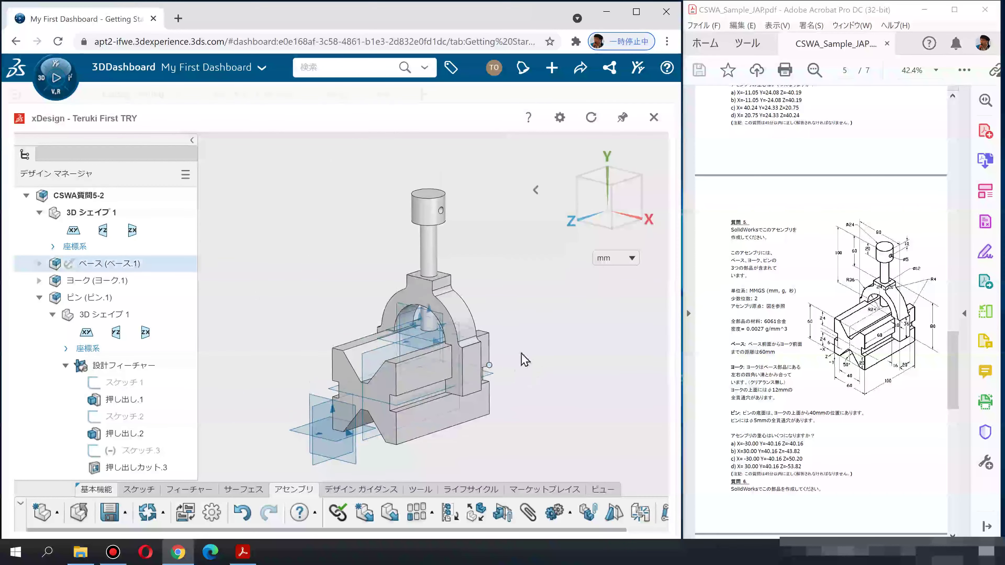
click(603, 500)
click(592, 512)
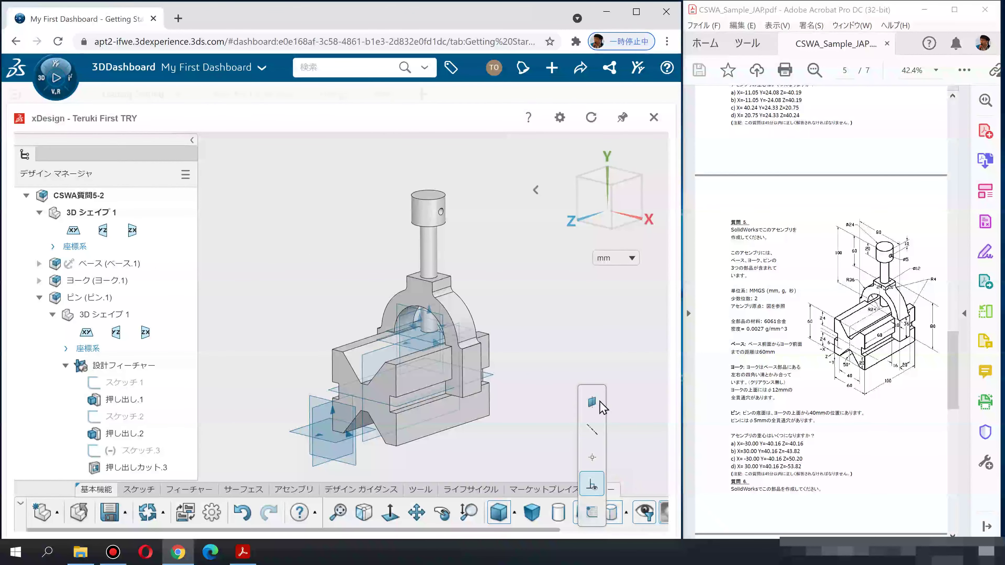
click(600, 401)
mouse_move(568, 337)
middle_down()
mouse_move(567, 347)
mouse_move(557, 338)
middle_up()
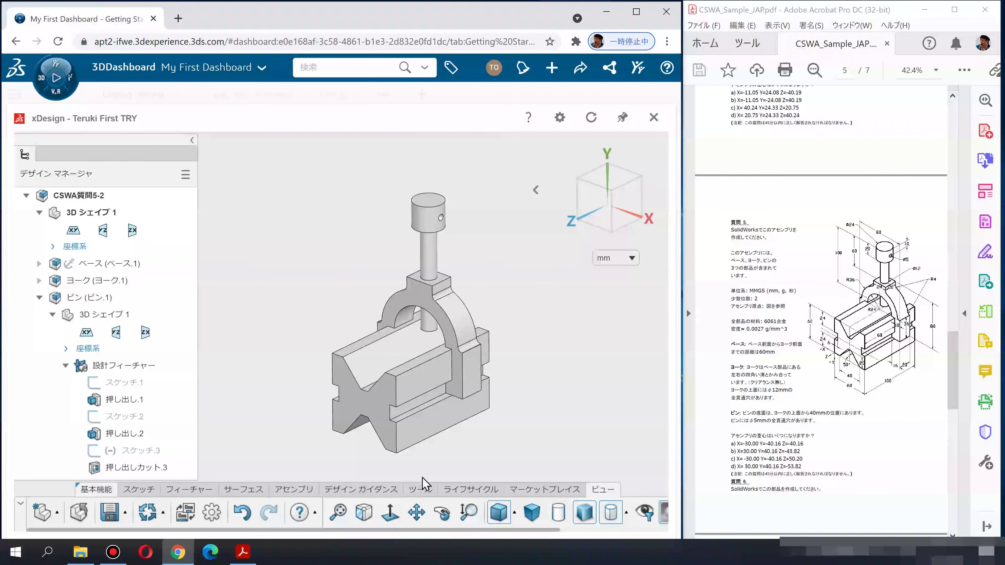
Evaluate Mass Properties by Components for the whole CSWA質問5-2 assembly
click(420, 490)
click(440, 517)
click(271, 194)
click(273, 255)
click(73, 197)
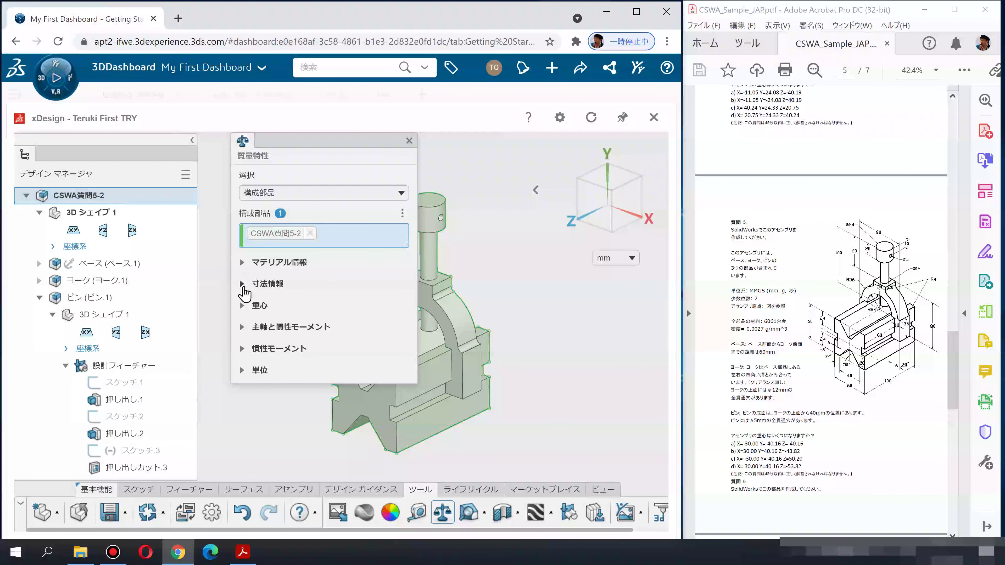
Read the centre of mass (X 30, Y 40.162, Z −53.815 mm) and select answer d) in the PDF
click(242, 306)
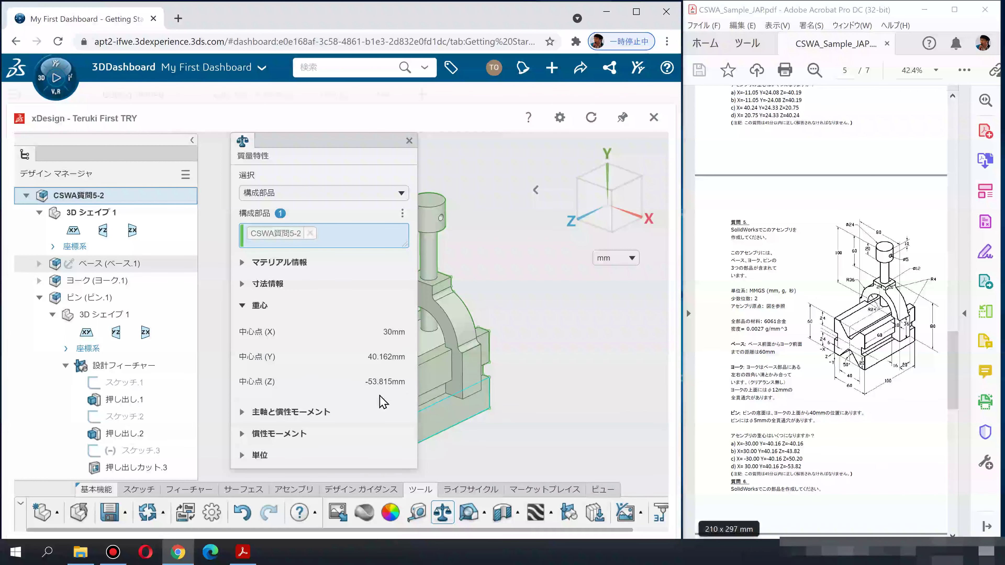
click(409, 140)
drag(756, 466, 810, 473)
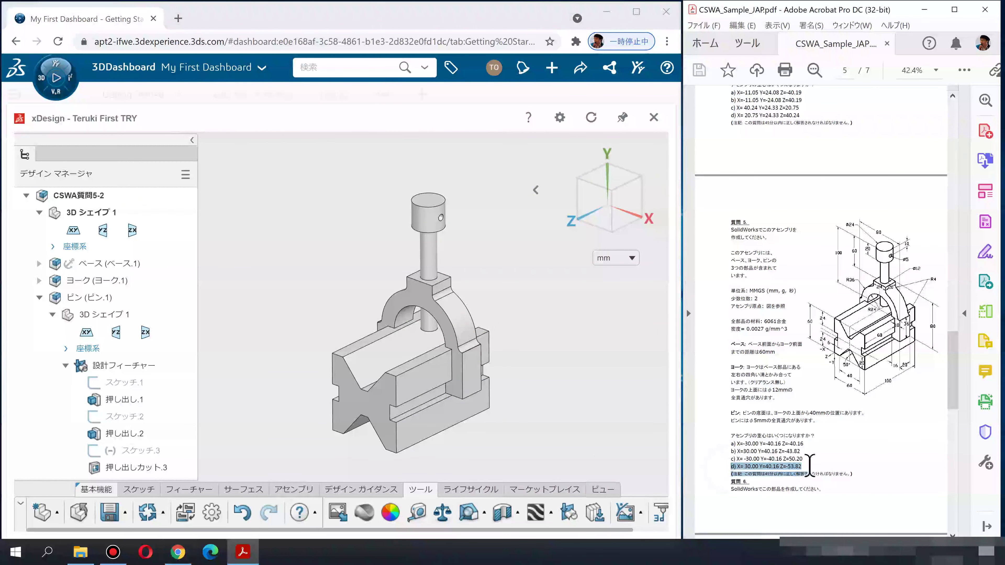
Mark answer d) X=30.00 Y=40.16 Z=-53.82, zoom the model, and bring up the Colors settings
click(598, 445)
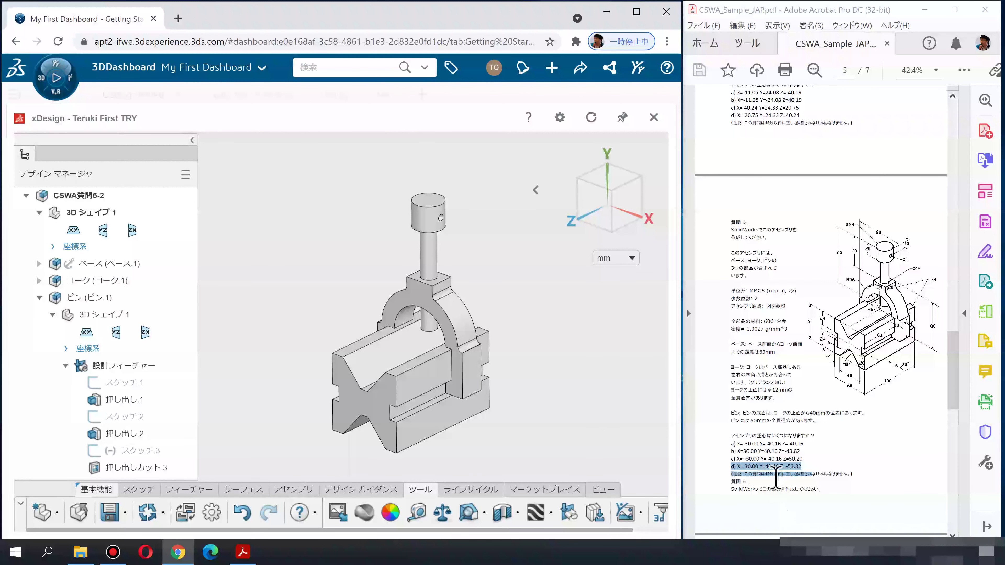
click(587, 379)
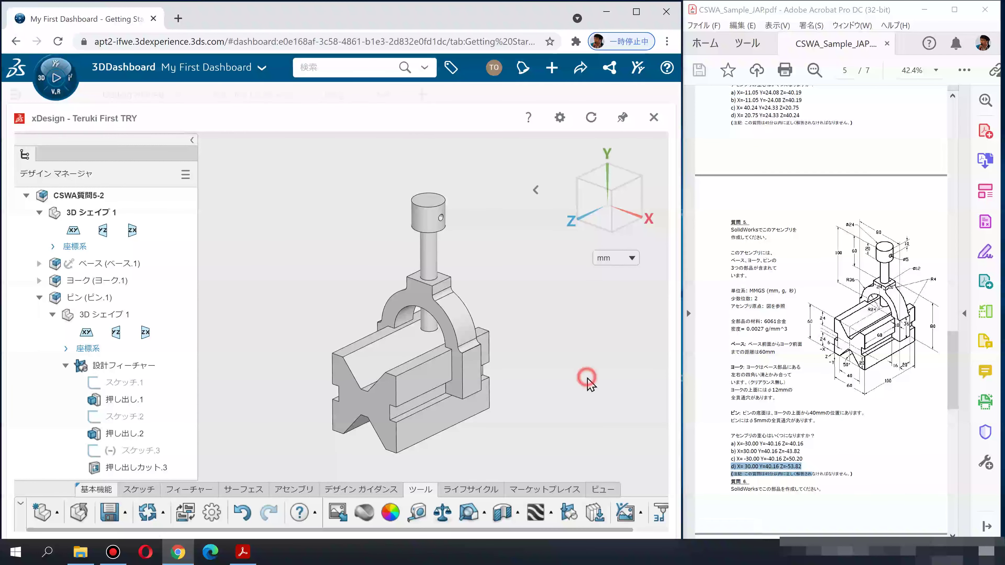
scroll(583, 379, up, 1)
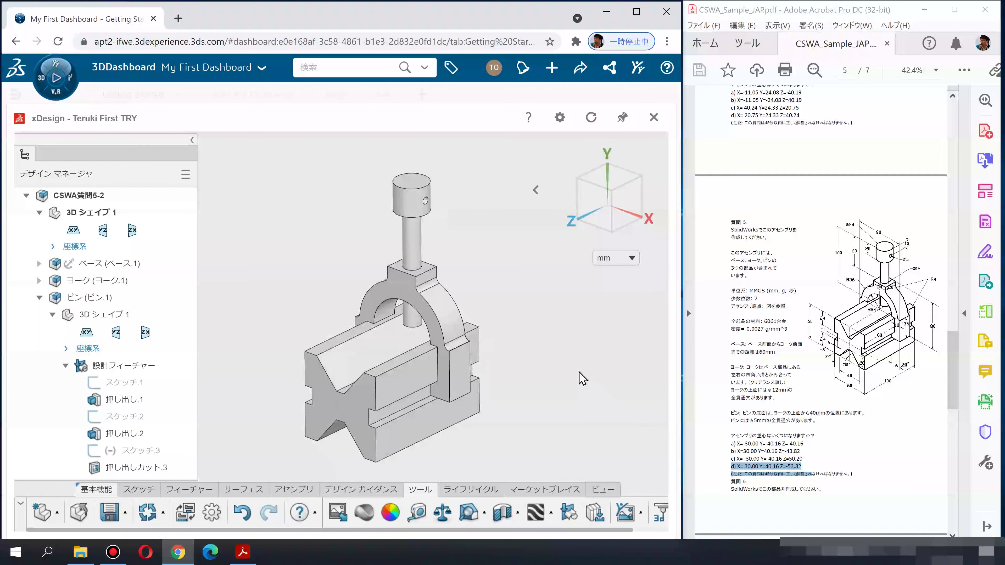
scroll(583, 378, up, 1)
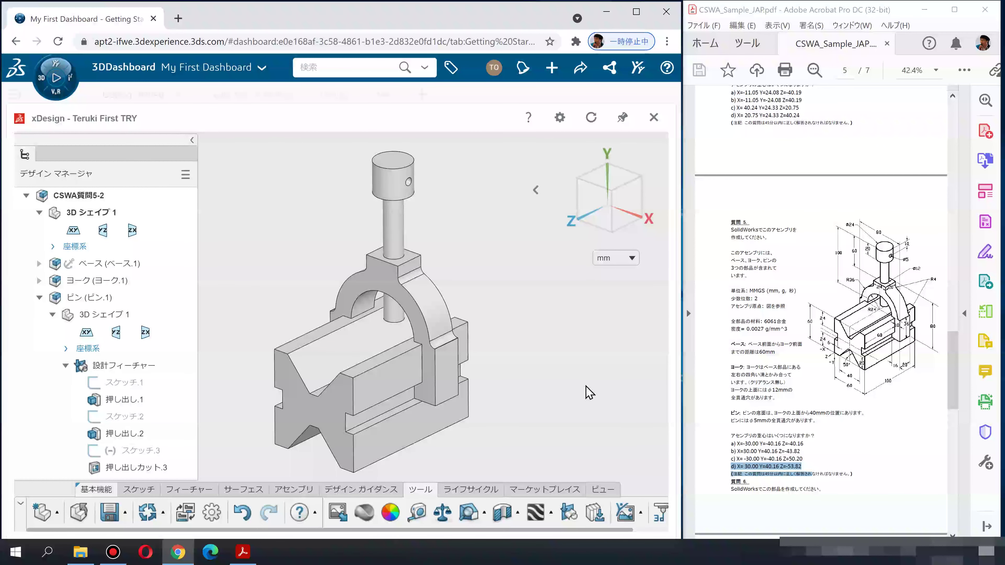
click(390, 513)
Colour the whole base part orange using the Sets selection type
click(281, 194)
click(262, 224)
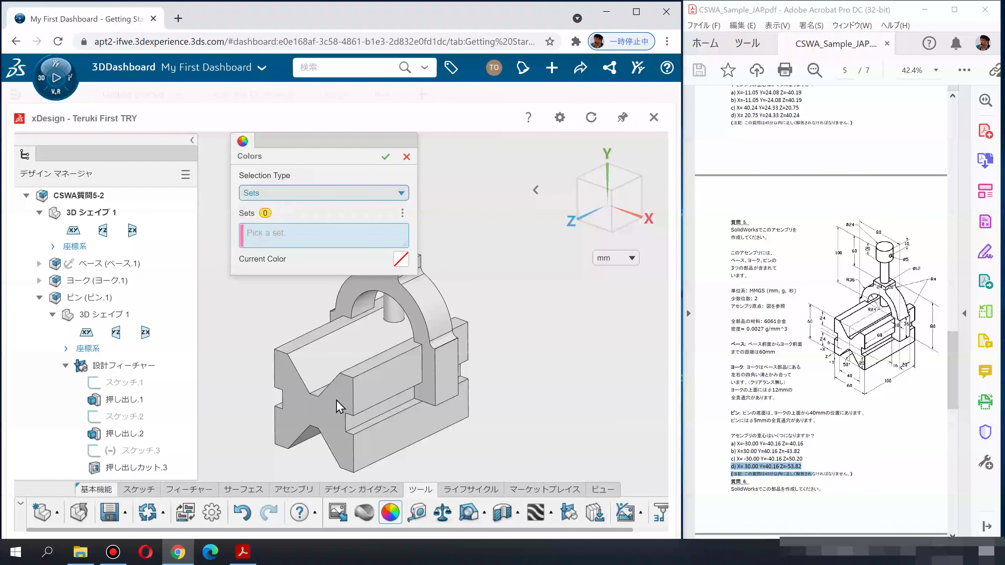
click(361, 410)
click(399, 261)
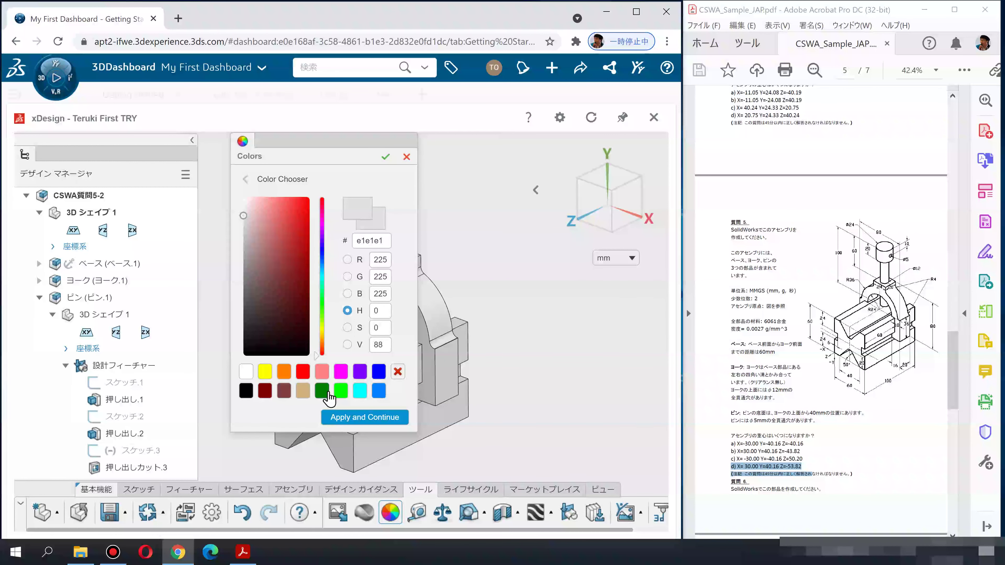
click(283, 372)
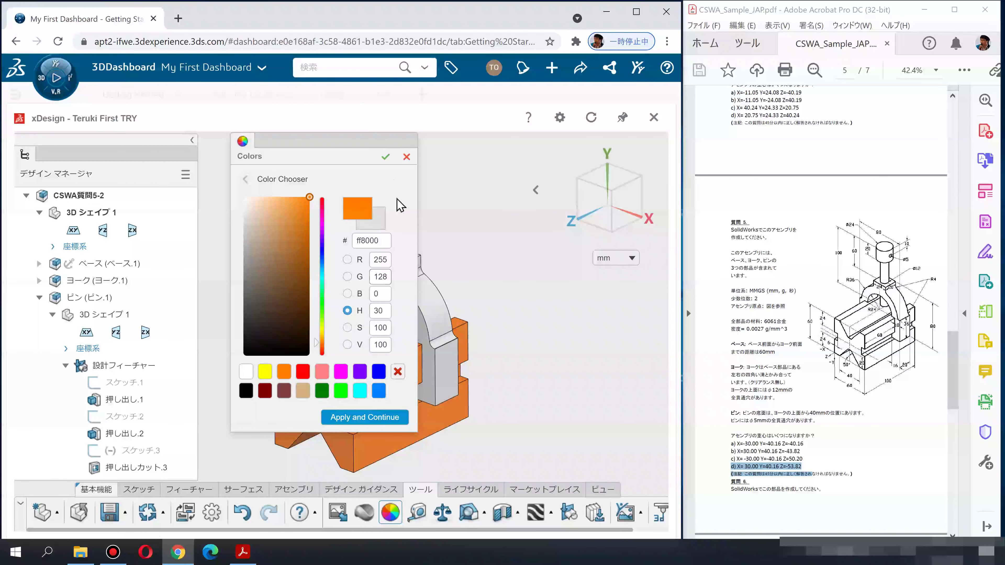
click(344, 417)
Colour the whole yoke part purple
click(279, 194)
click(264, 225)
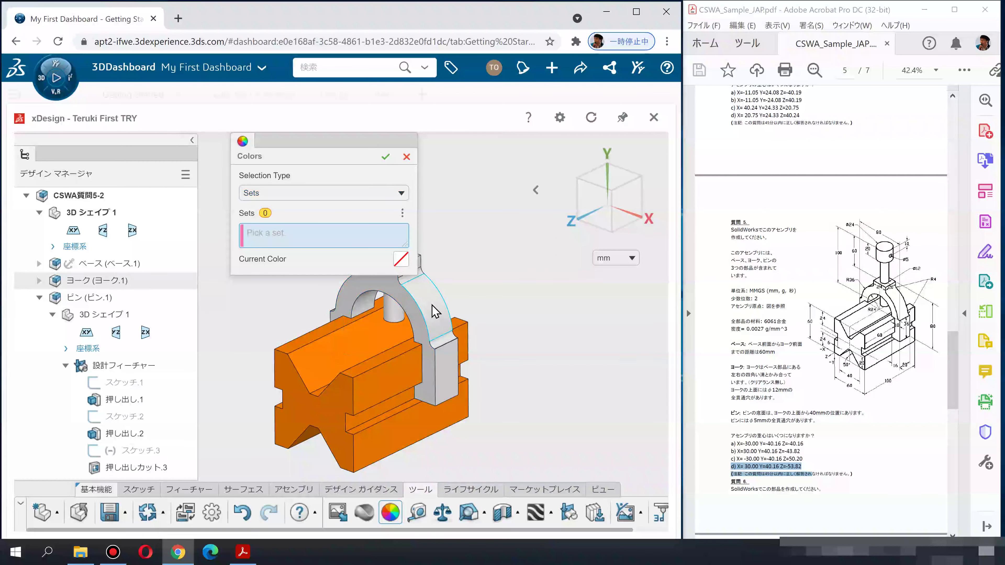
click(423, 303)
click(401, 259)
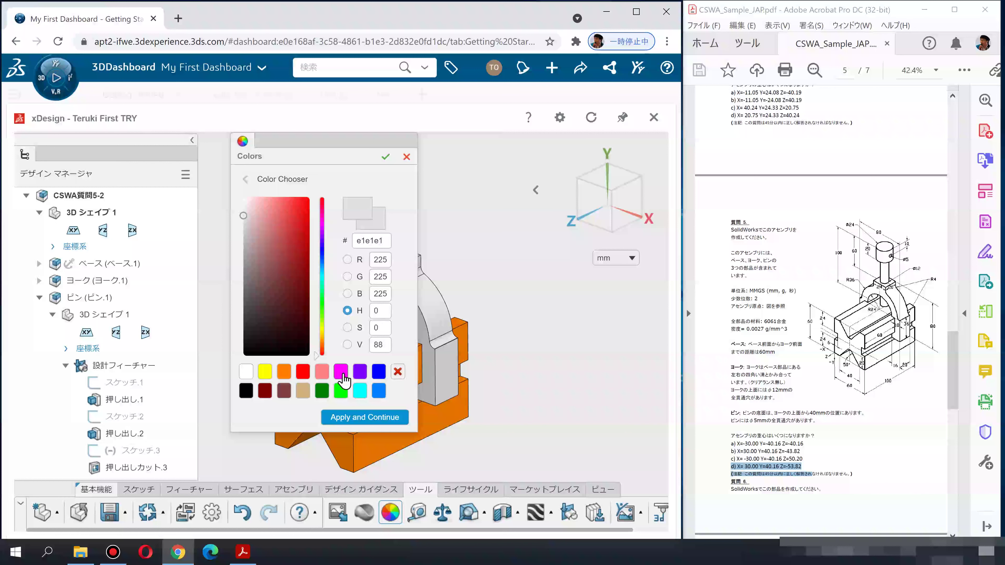
click(360, 371)
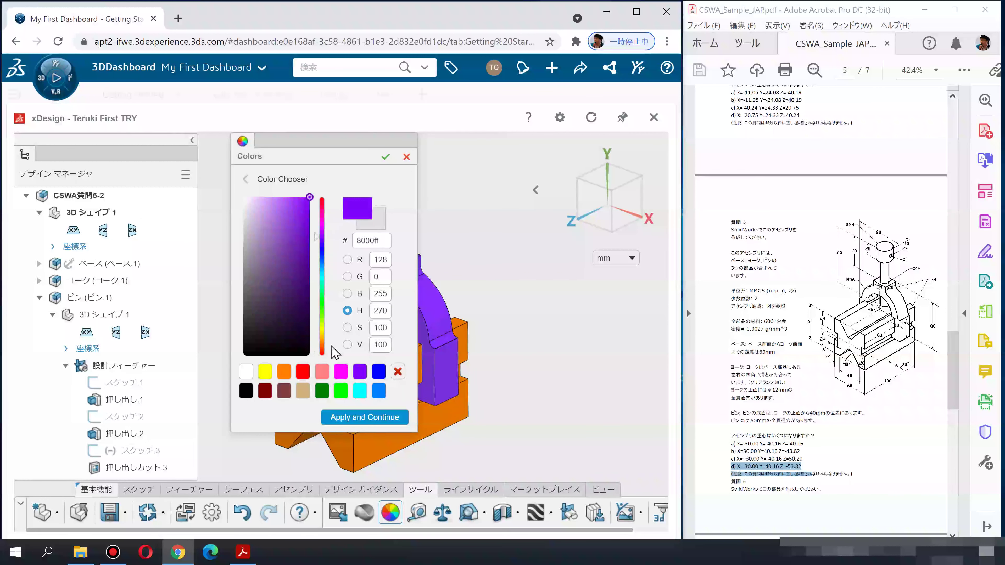
click(362, 417)
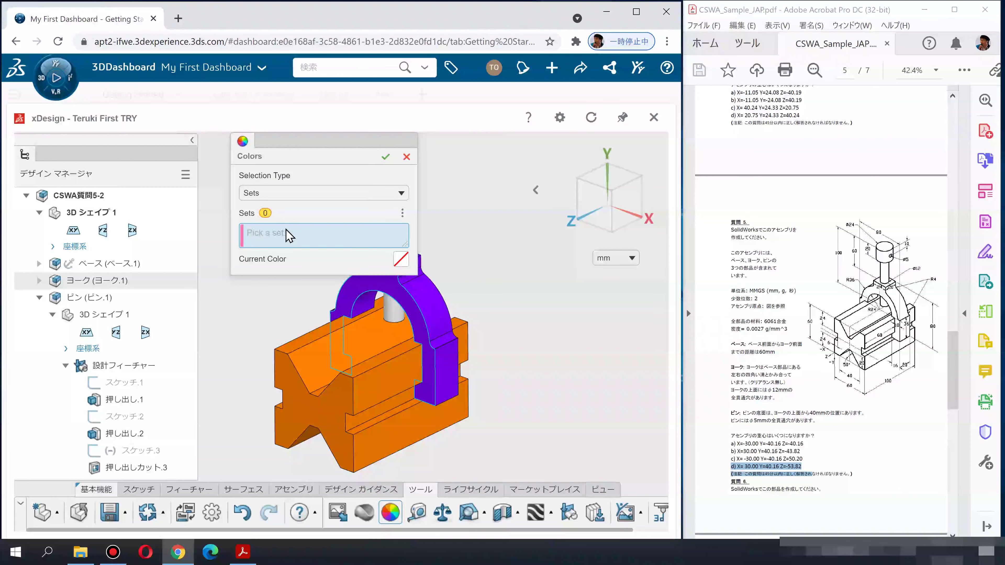
Colour the pin tan and confirm the colour settings
click(278, 194)
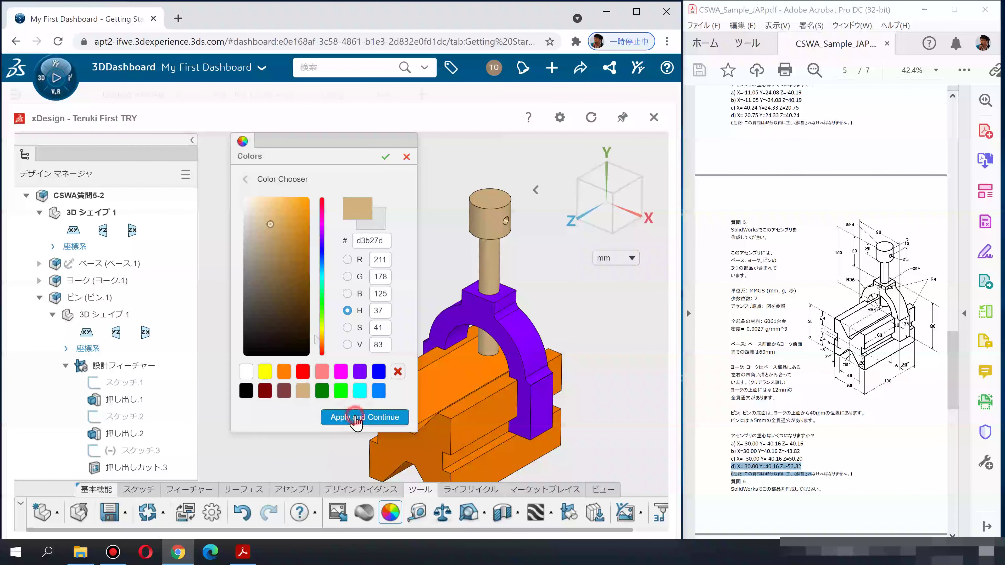
click(356, 417)
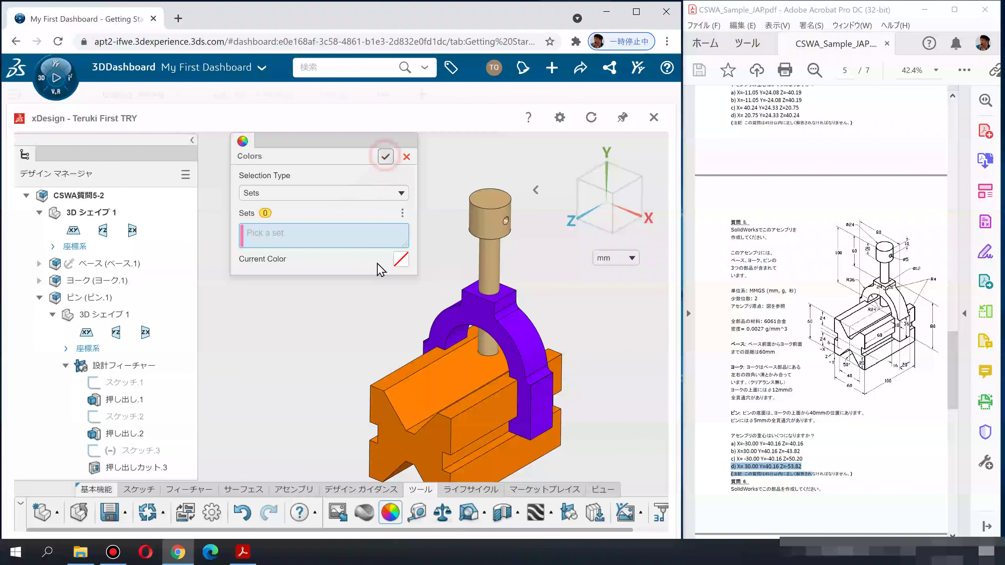
click(385, 156)
mouse_move(370, 327)
middle_down()
mouse_move(343, 291)
mouse_move(291, 294)
middle_up()
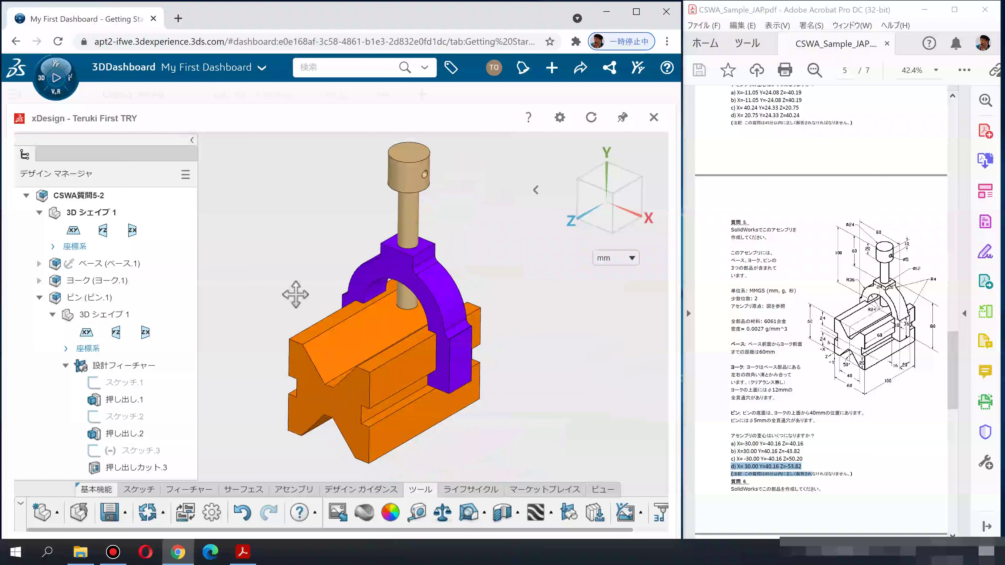
Collapse the pin's 3D Shape, the Pin node and the 合致 mates folder in the tree
scroll(280, 292, up, 1)
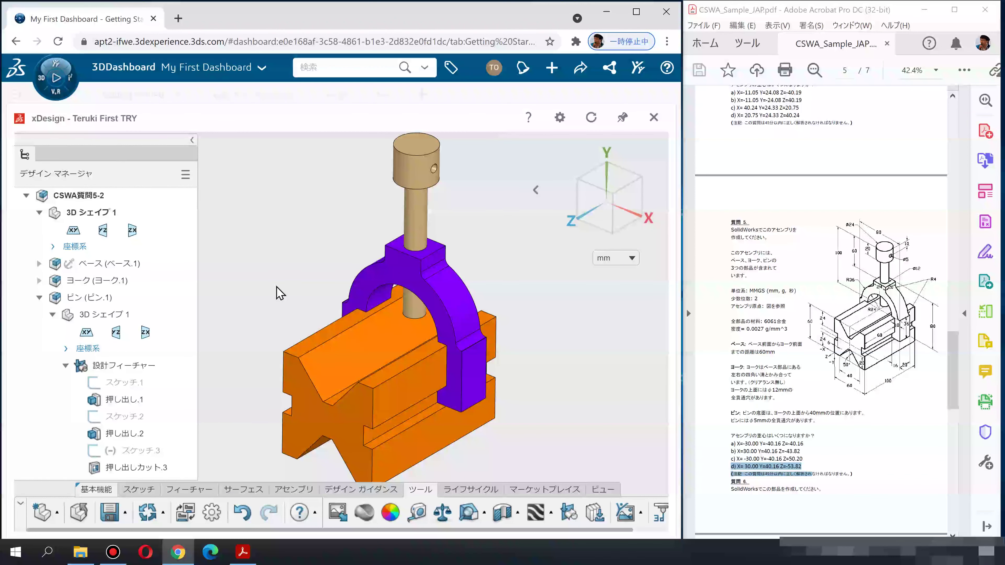
scroll(280, 292, down, 1)
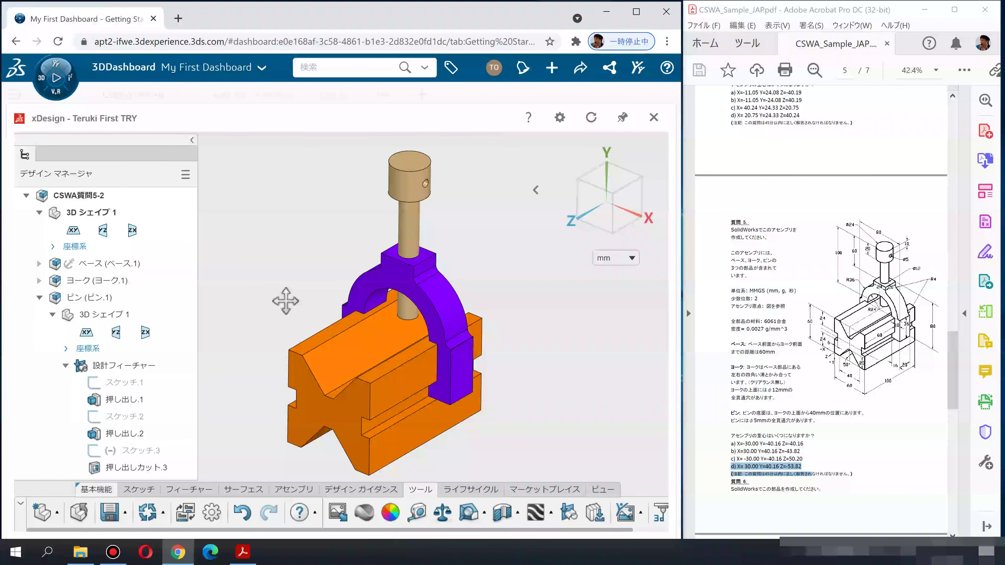
middle_drag(285, 298, 272, 293)
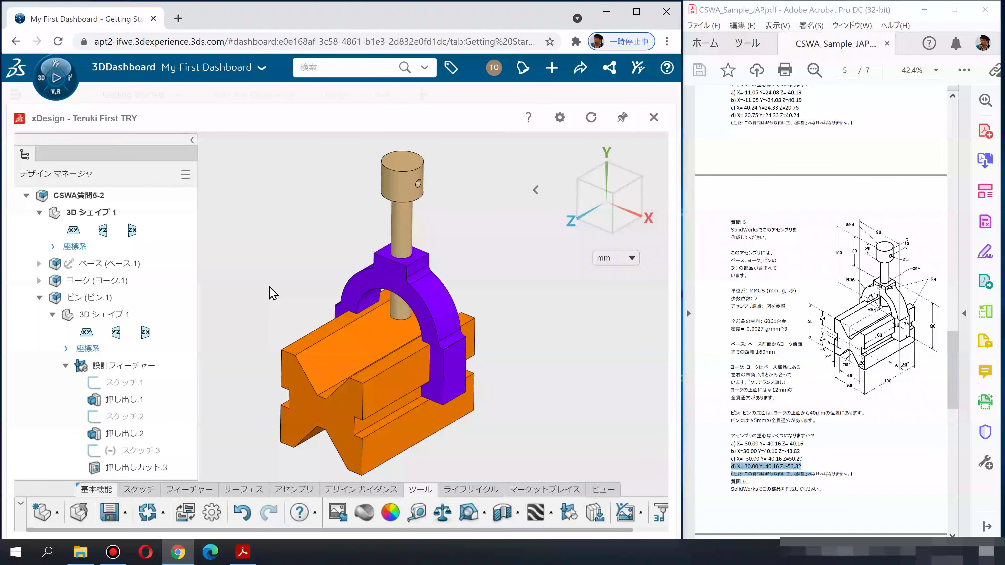
click(52, 314)
click(39, 297)
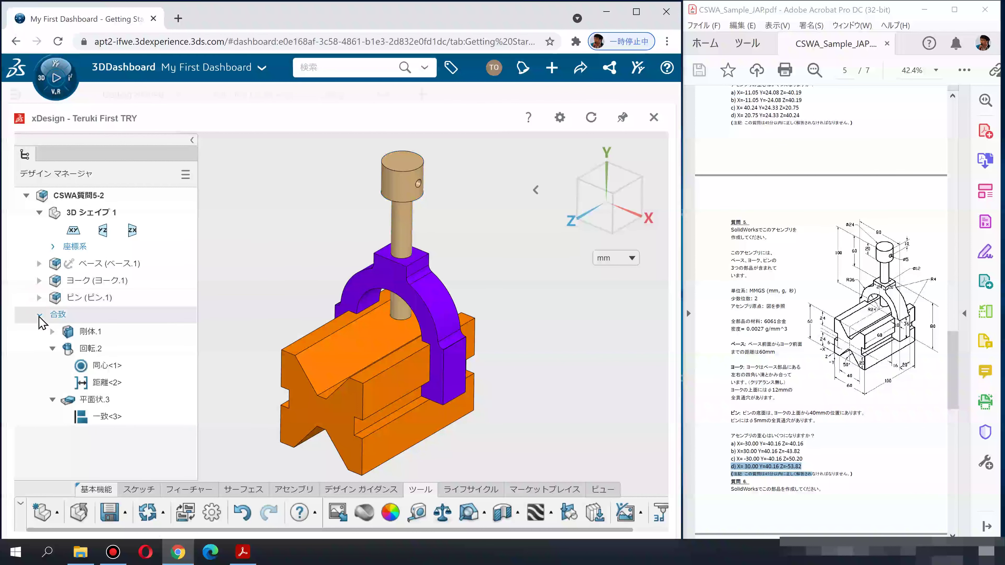
click(40, 314)
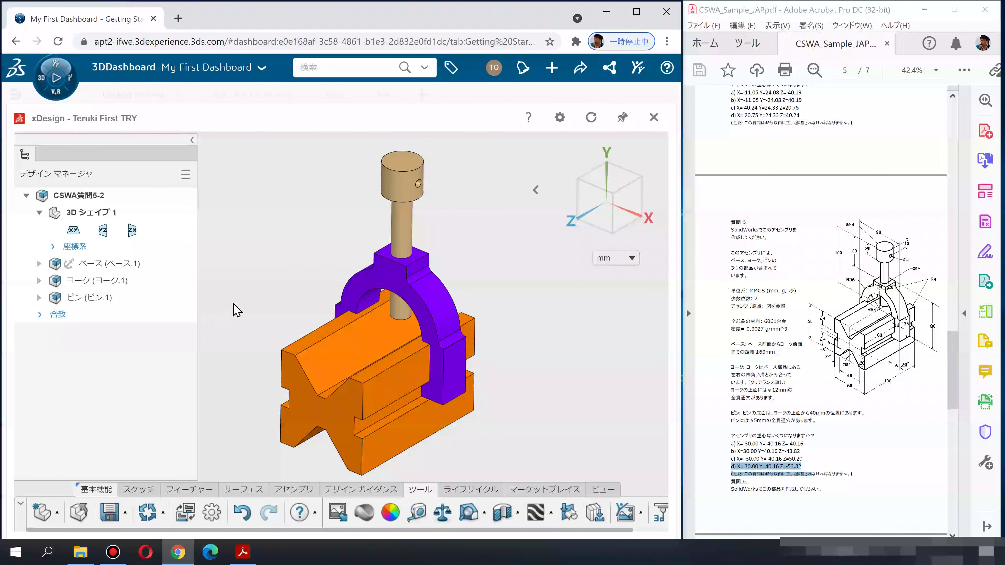